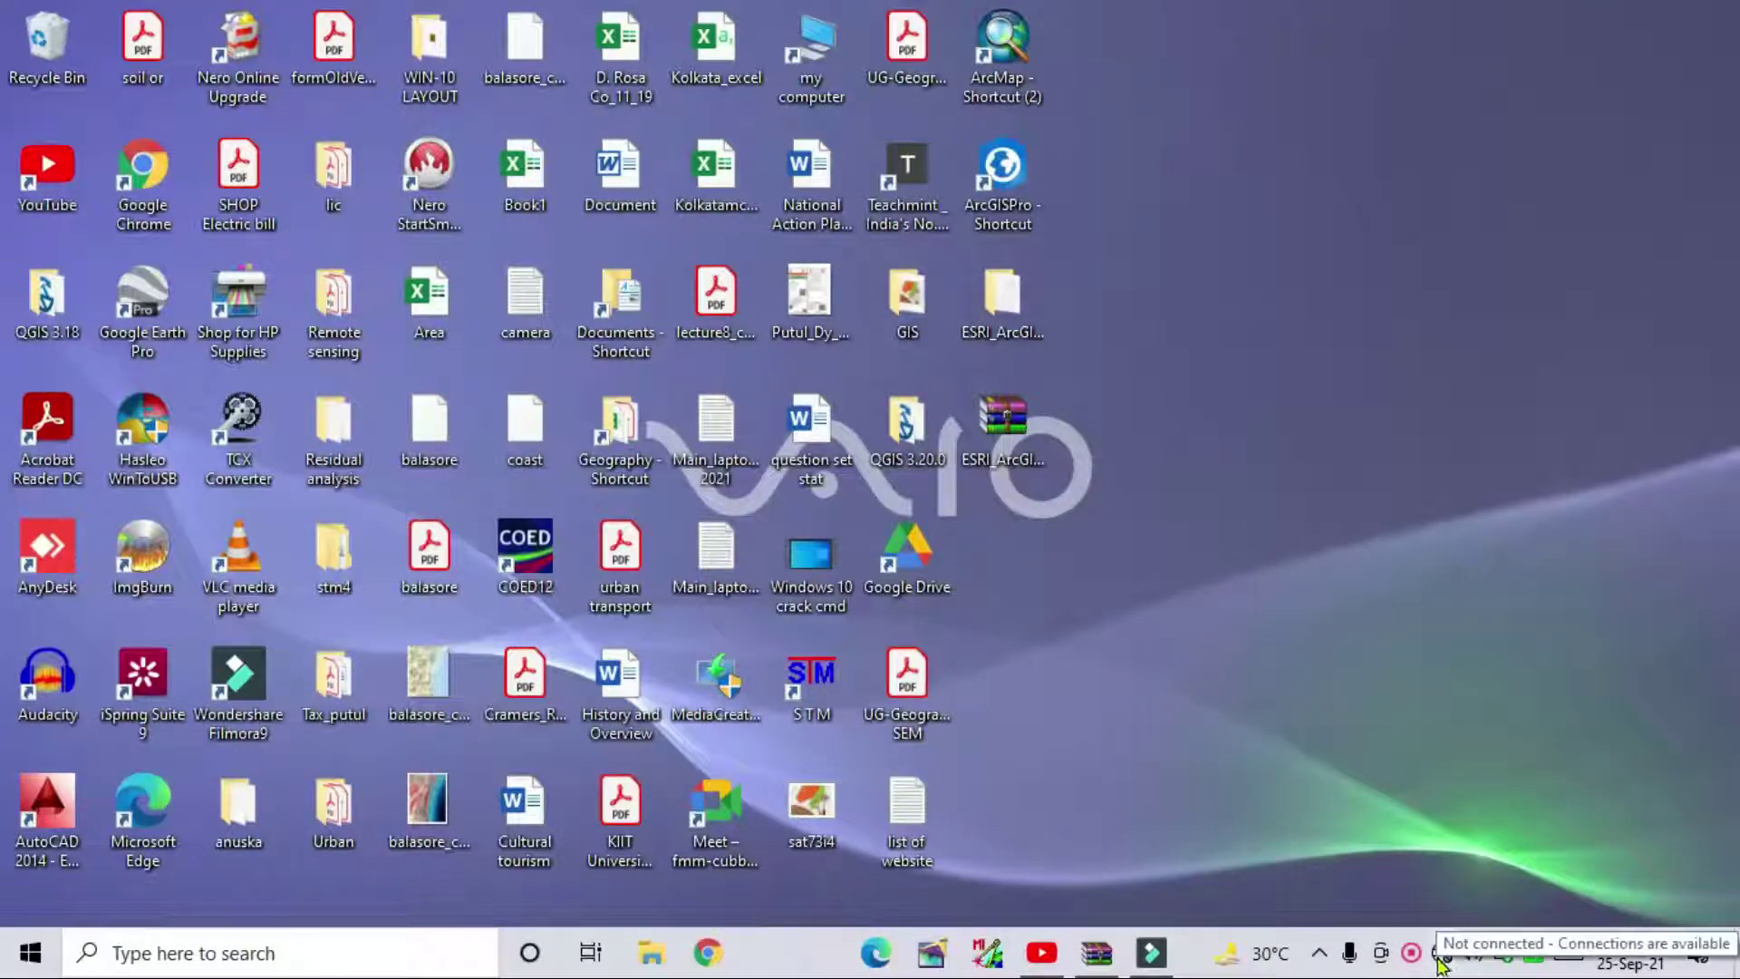
Open the Virus & threat protection settings in Windows Security.
left_click(1322, 953)
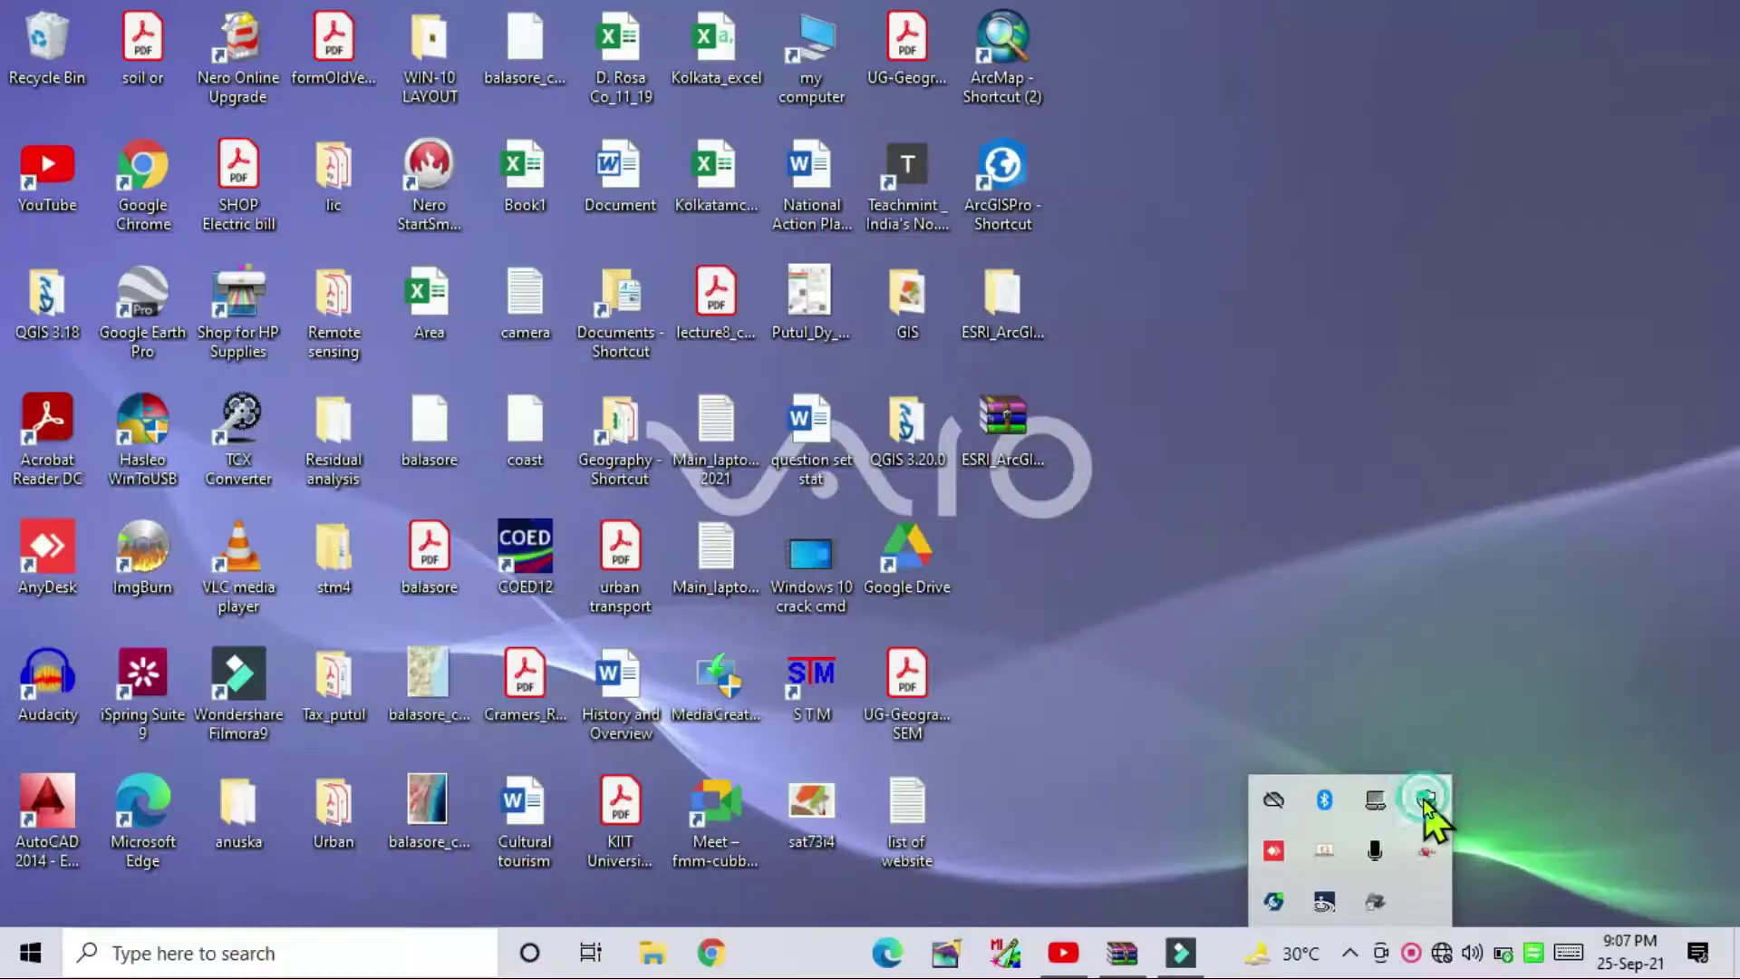
left_click(1428, 801)
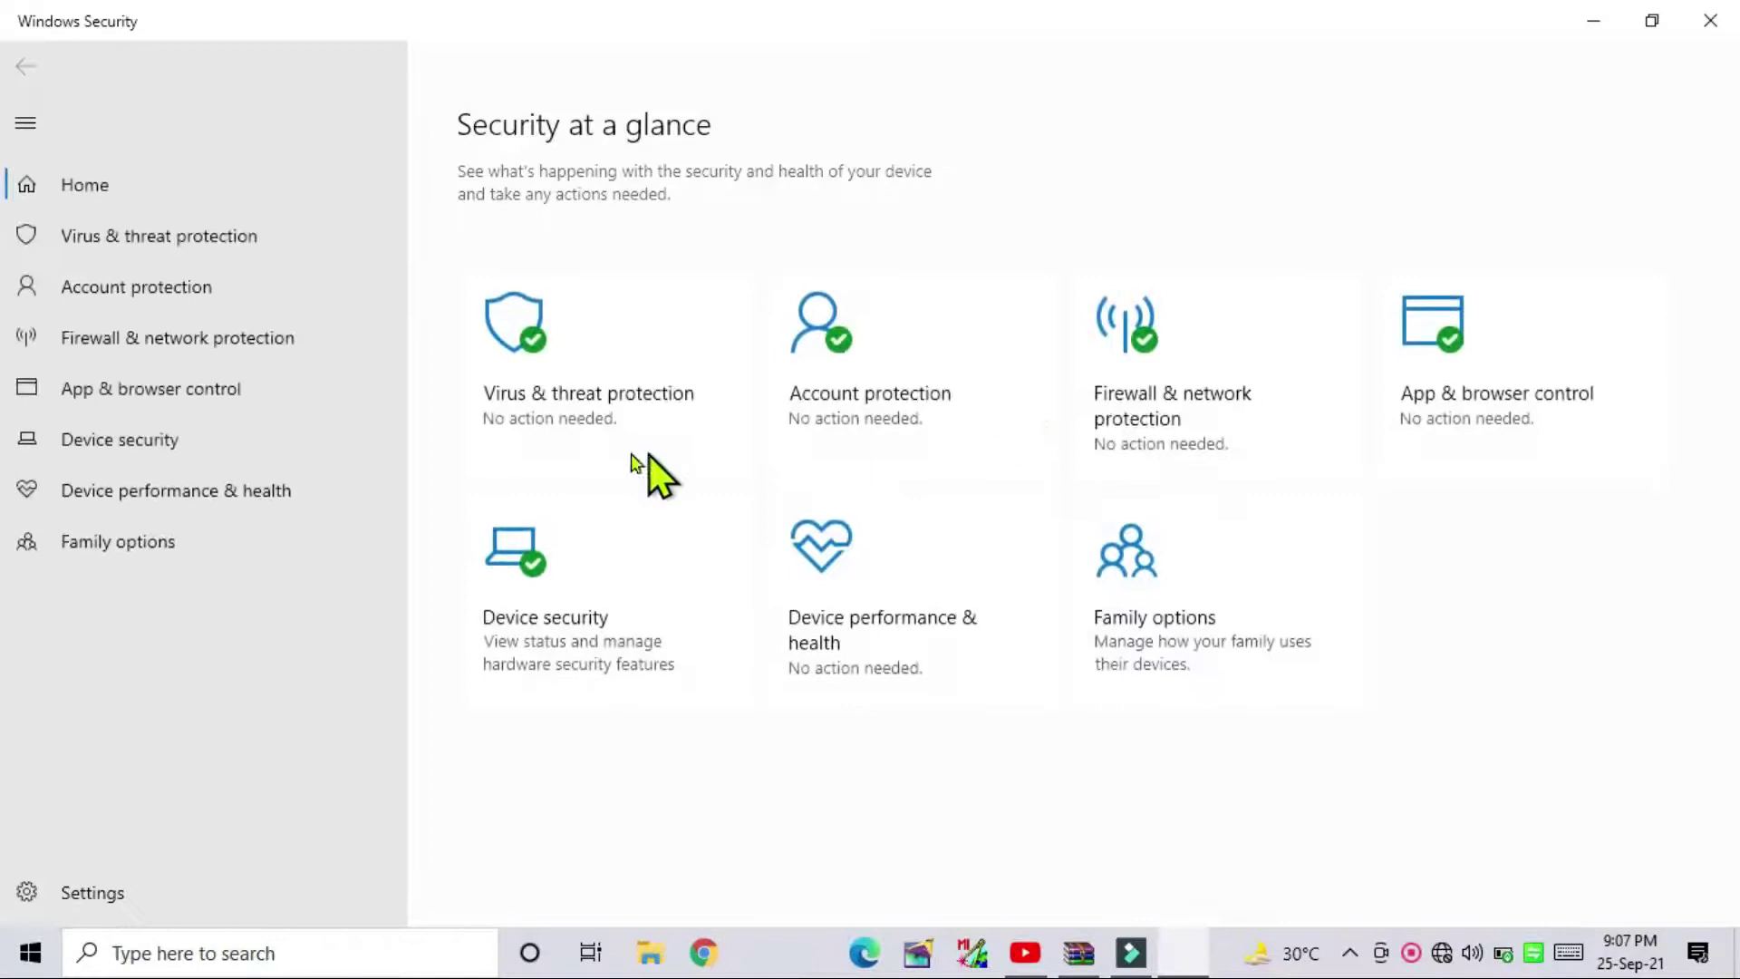
left_click(577, 375)
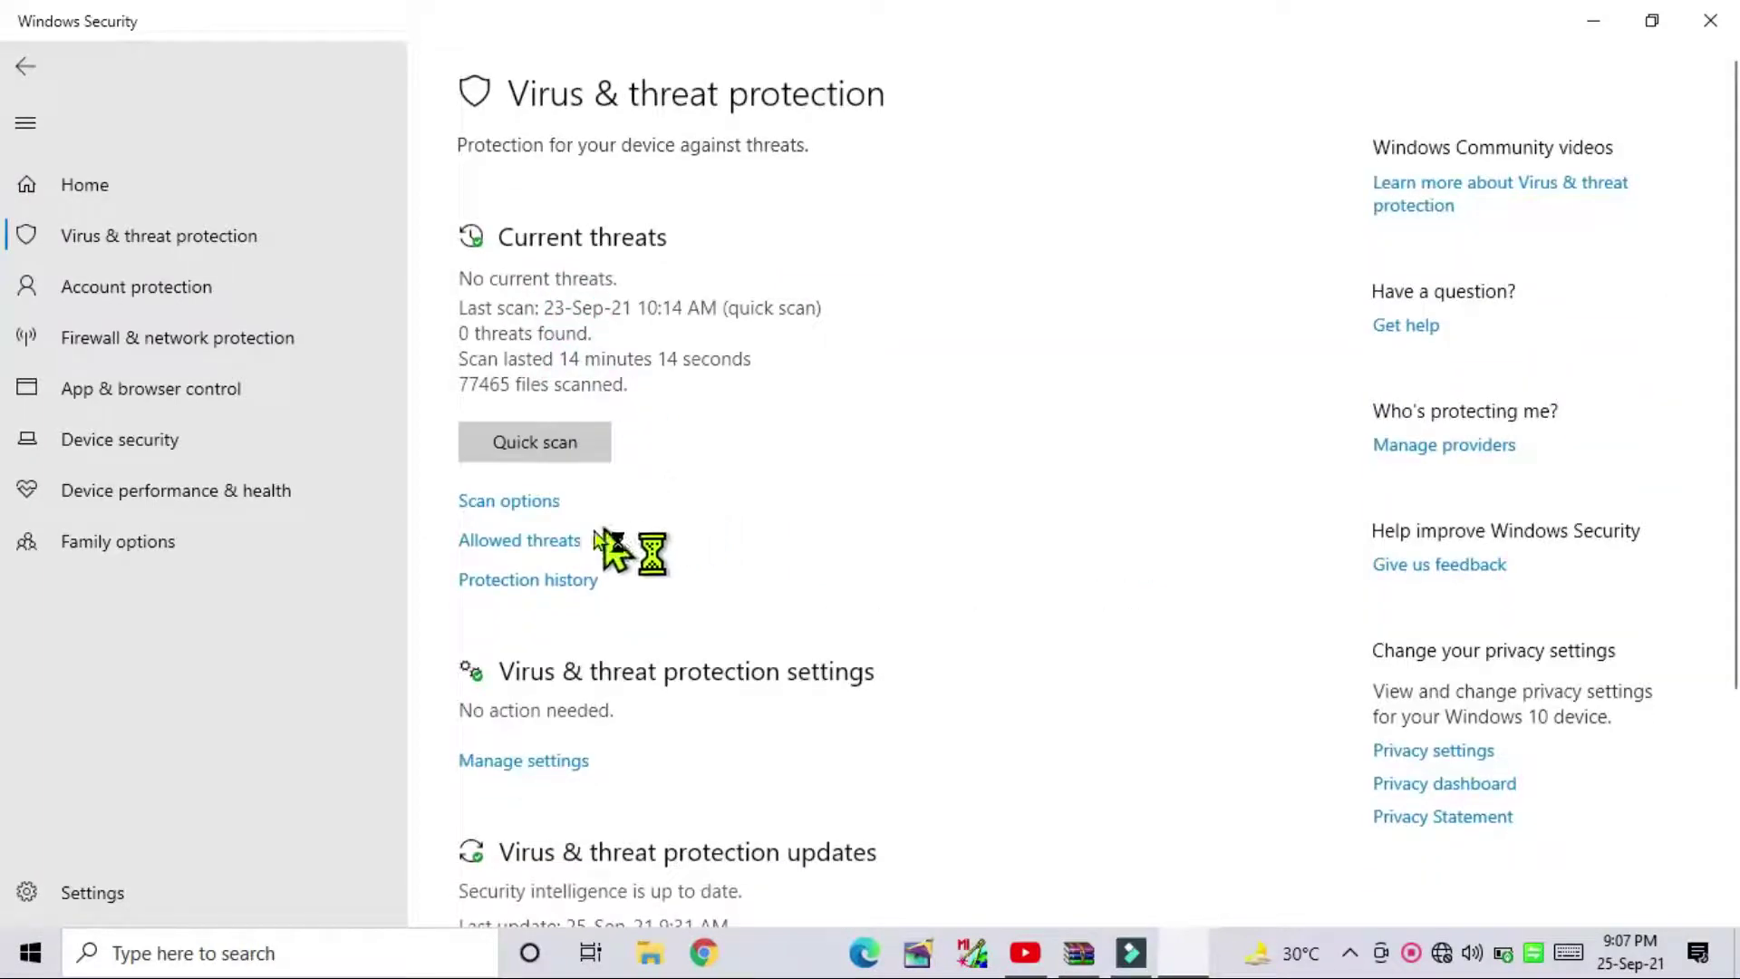
left_click(510, 761)
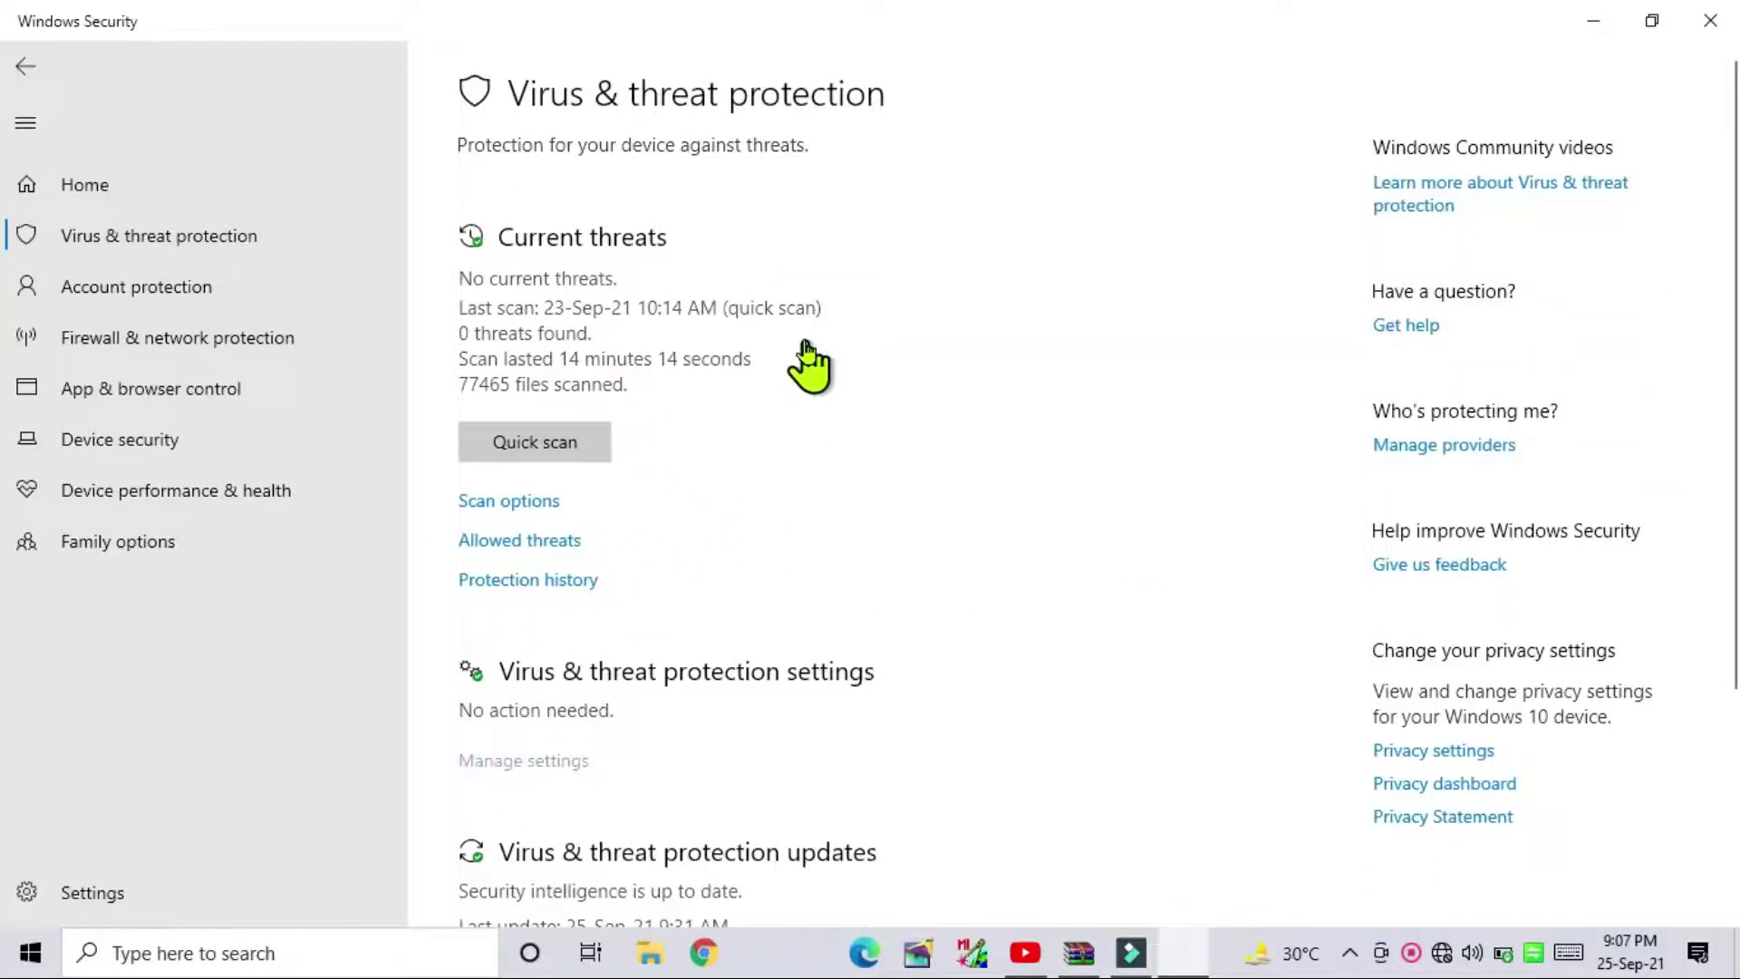
Turn off real-time protection, cloud-delivered protection, automatic sample submission and Tamper Protection.
left_click(481, 402)
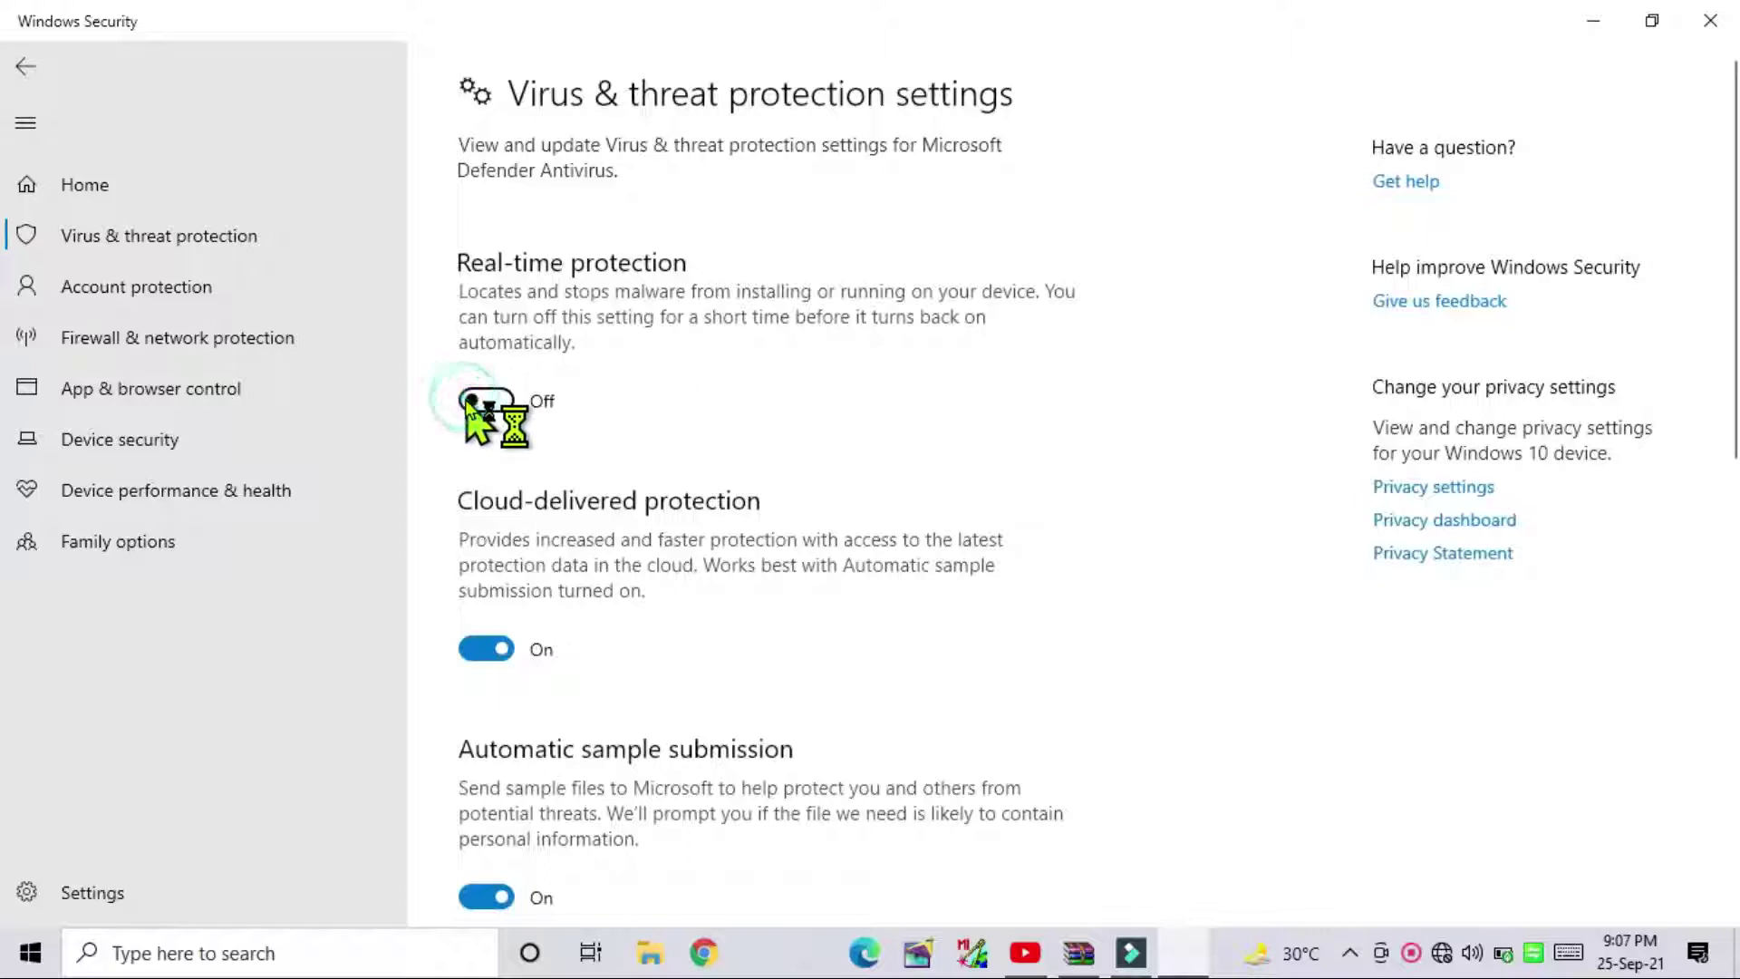
left_click(478, 673)
scroll(816, 585, "down", 5)
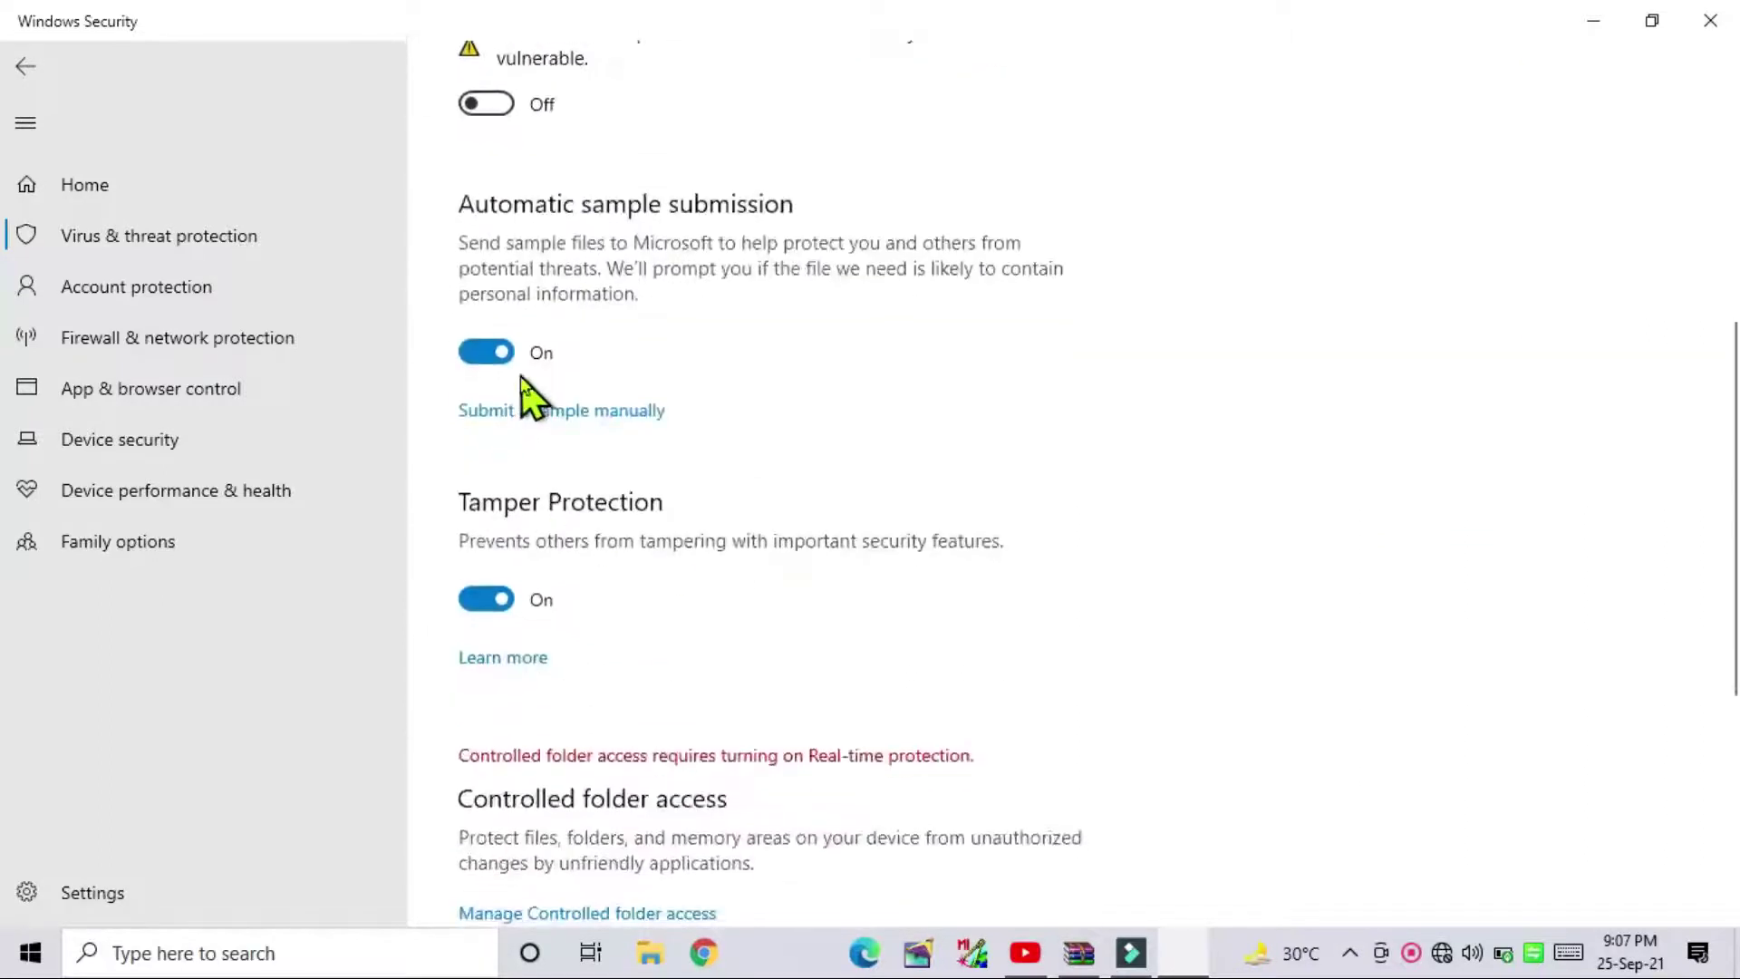
left_click(473, 353)
left_click(473, 652)
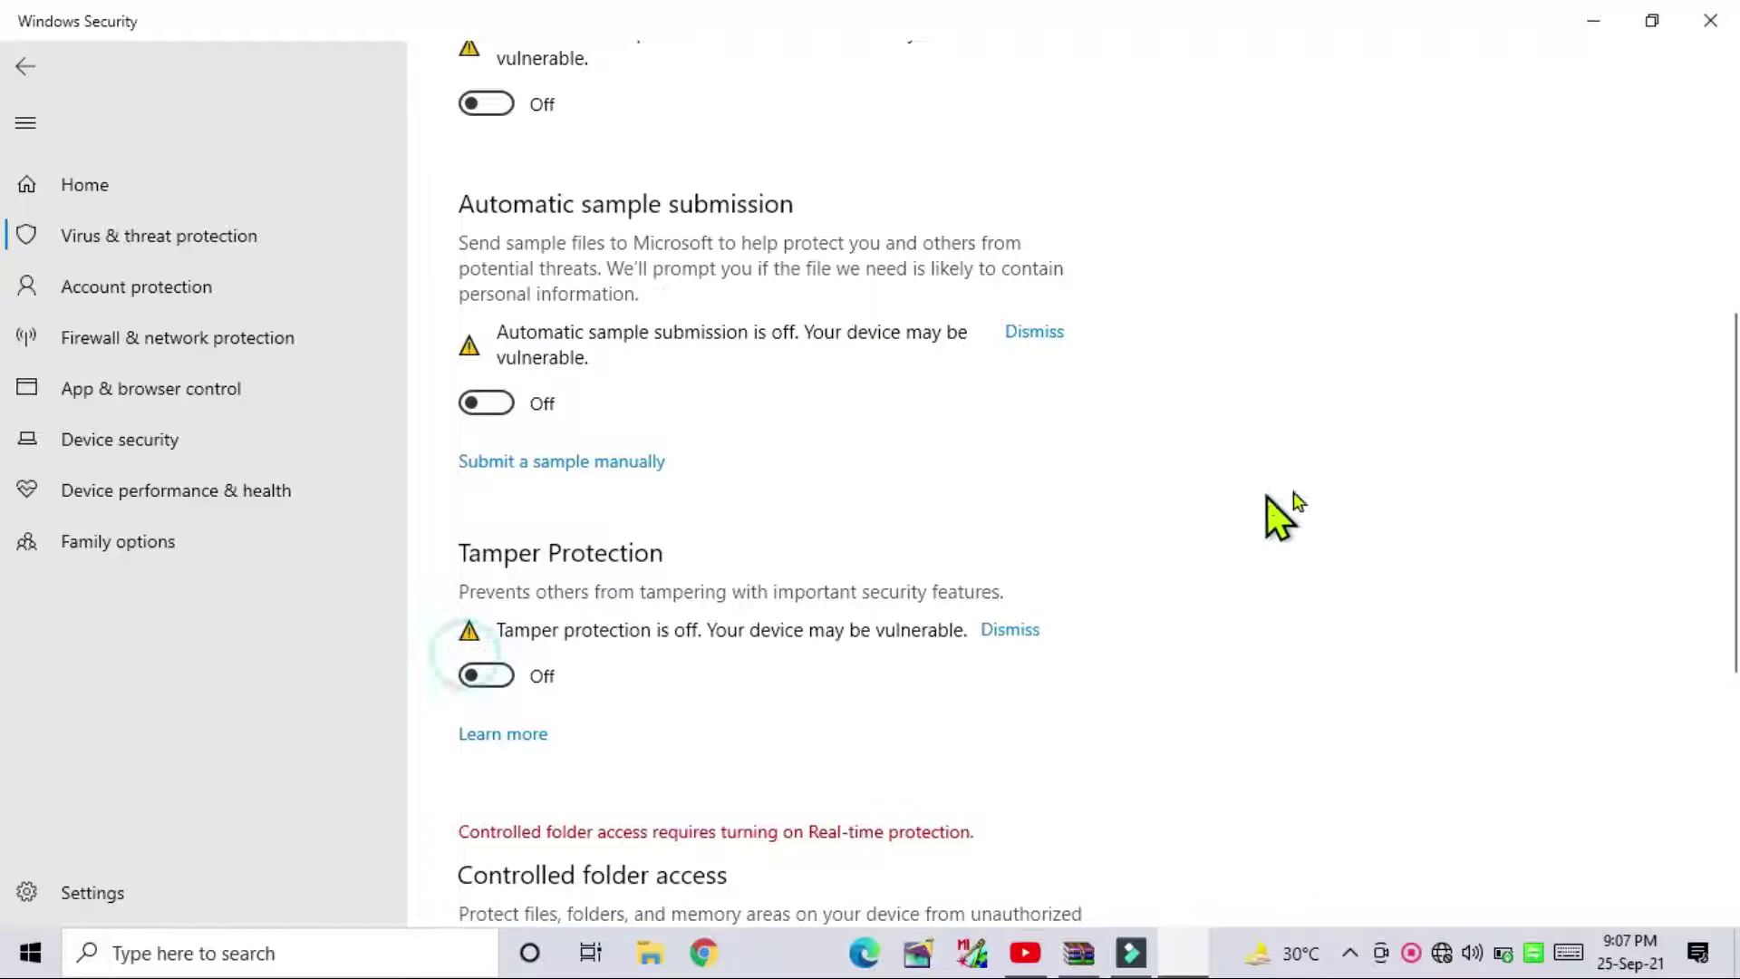
scroll(1373, 471, "down", 5)
scroll(1378, 460, "up", 10)
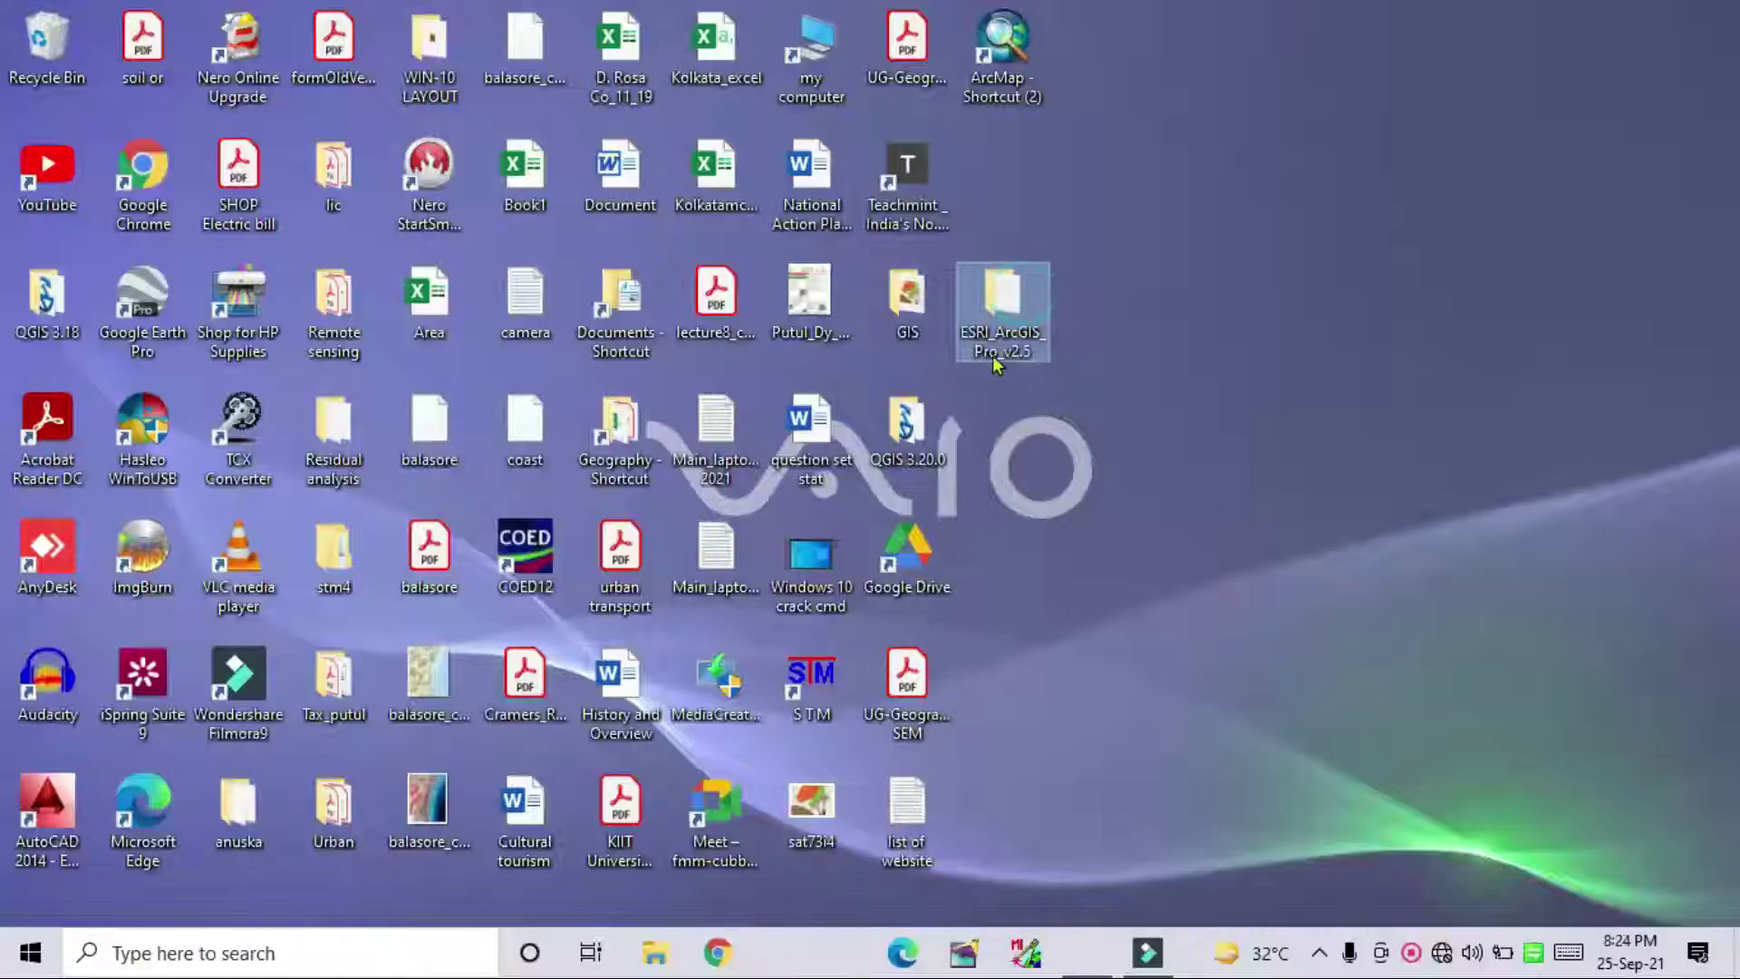
Launch the ArcGISPro Windows Installer package from the install subfolder of the ESRI_ArcGIS_Pro_v2.5 desktop folder.
double_click(1007, 367)
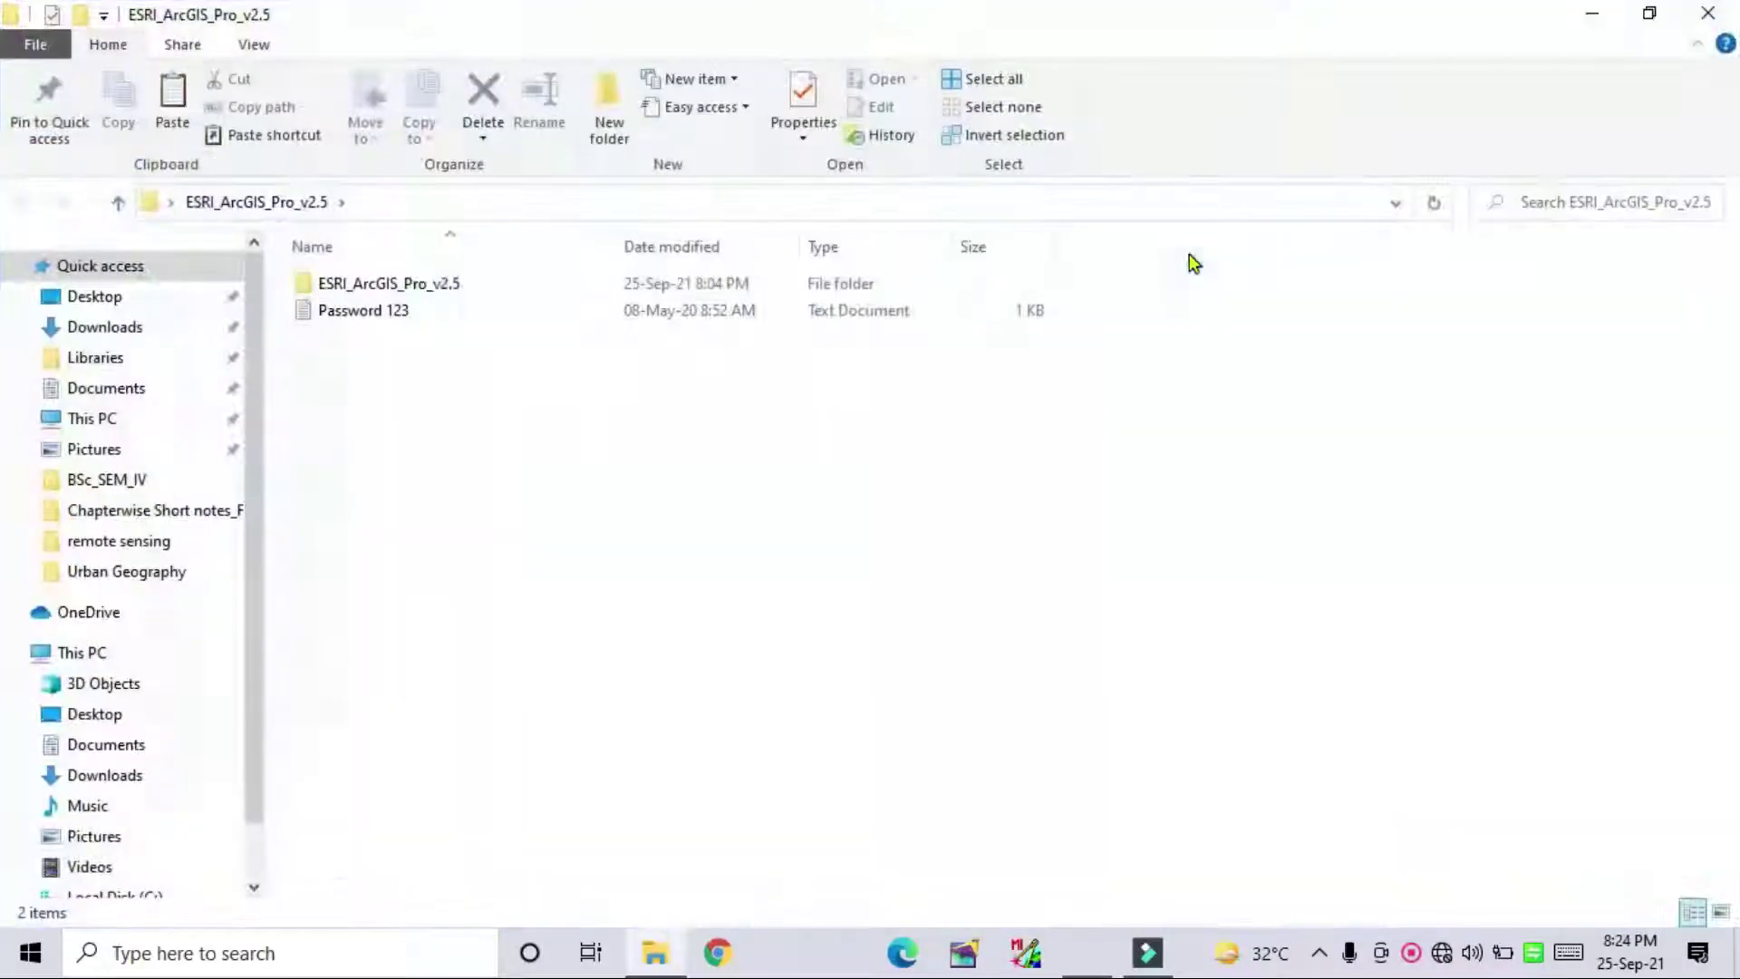
double_click(439, 285)
double_click(352, 288)
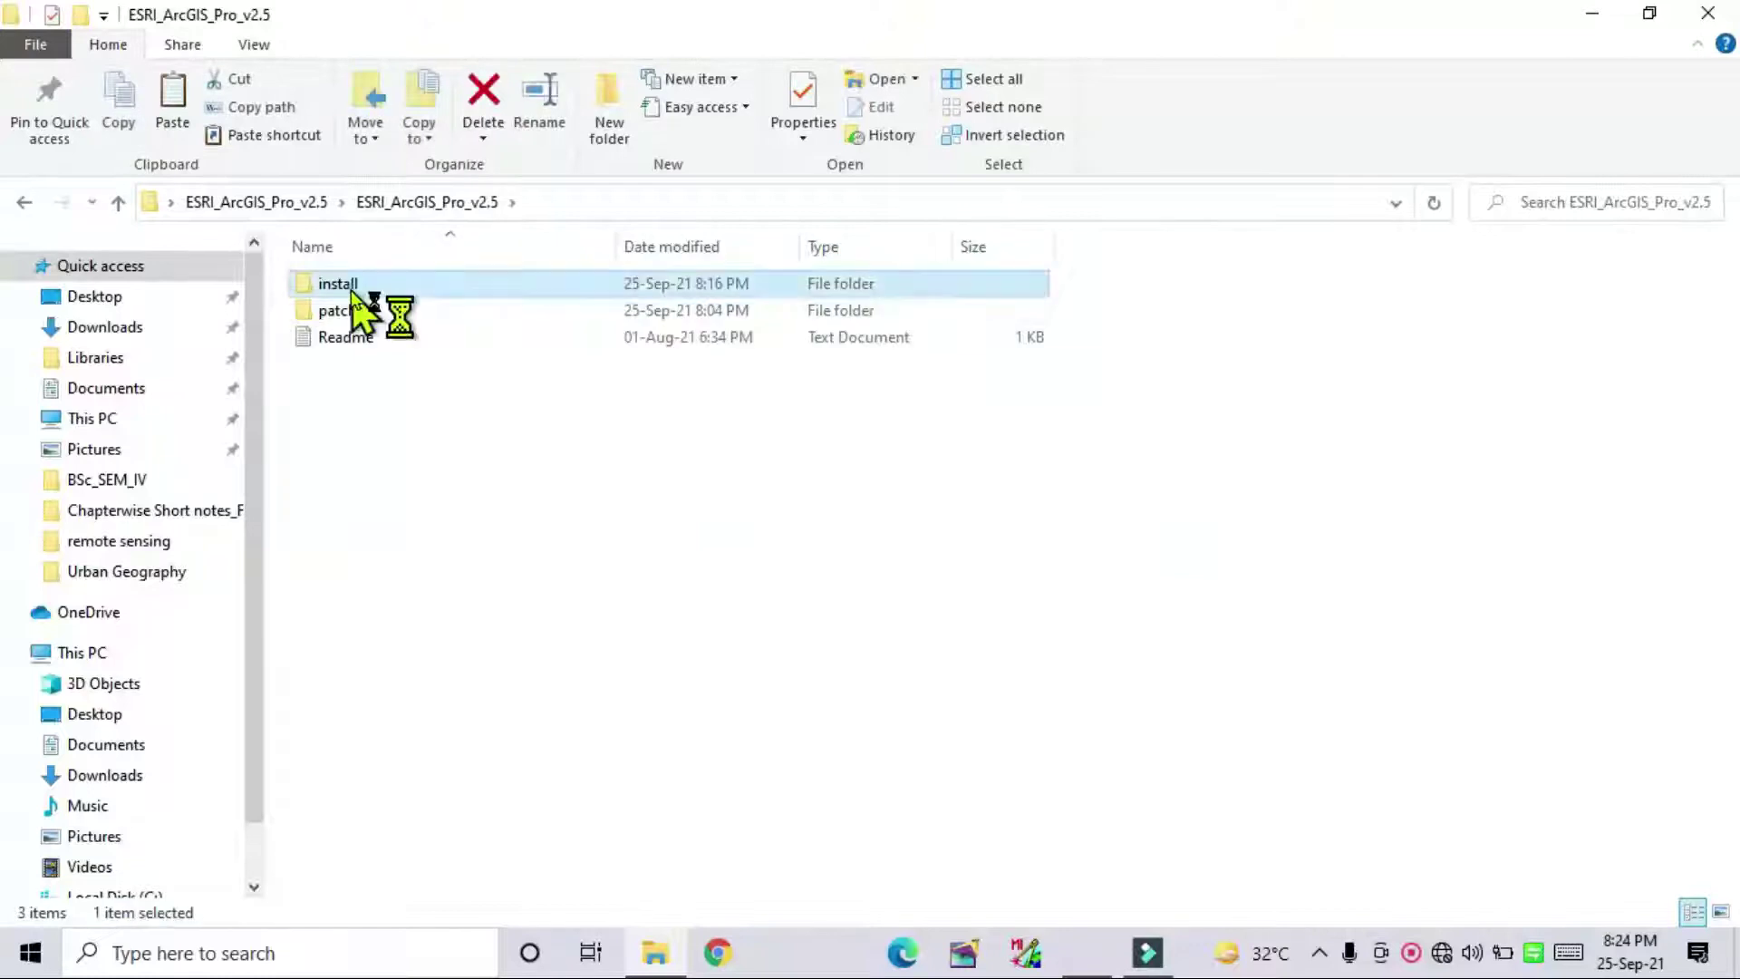
left_click(363, 336)
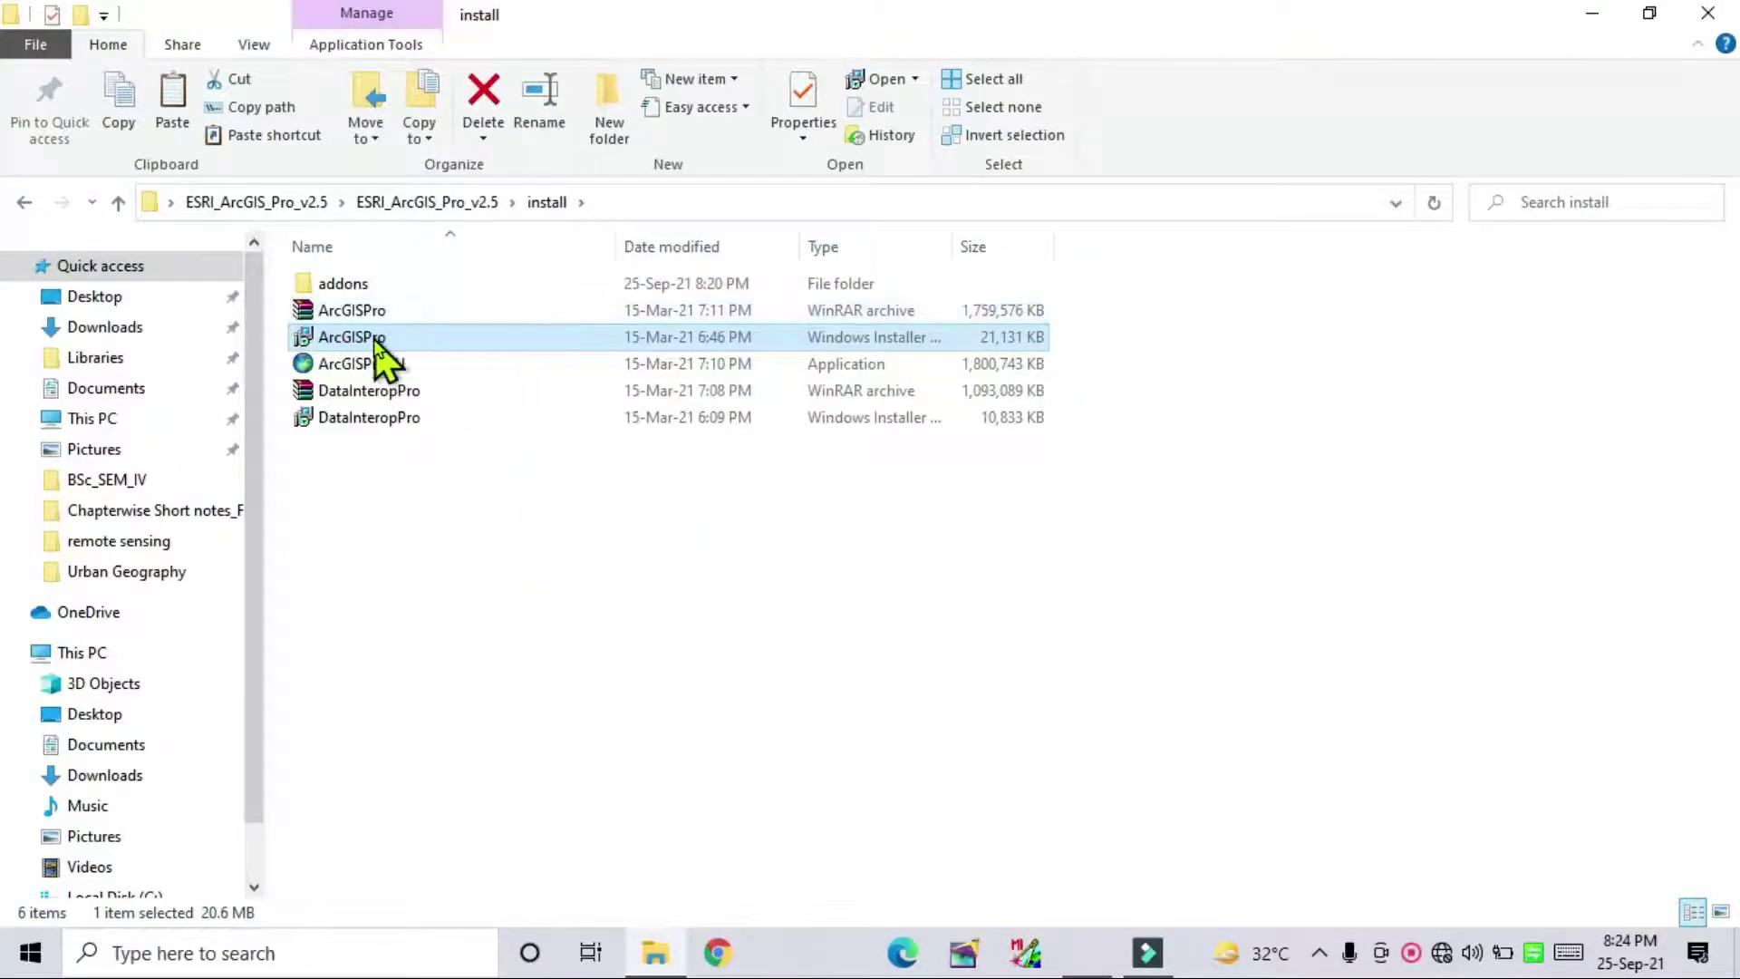
right_click(375, 341)
left_click(433, 265)
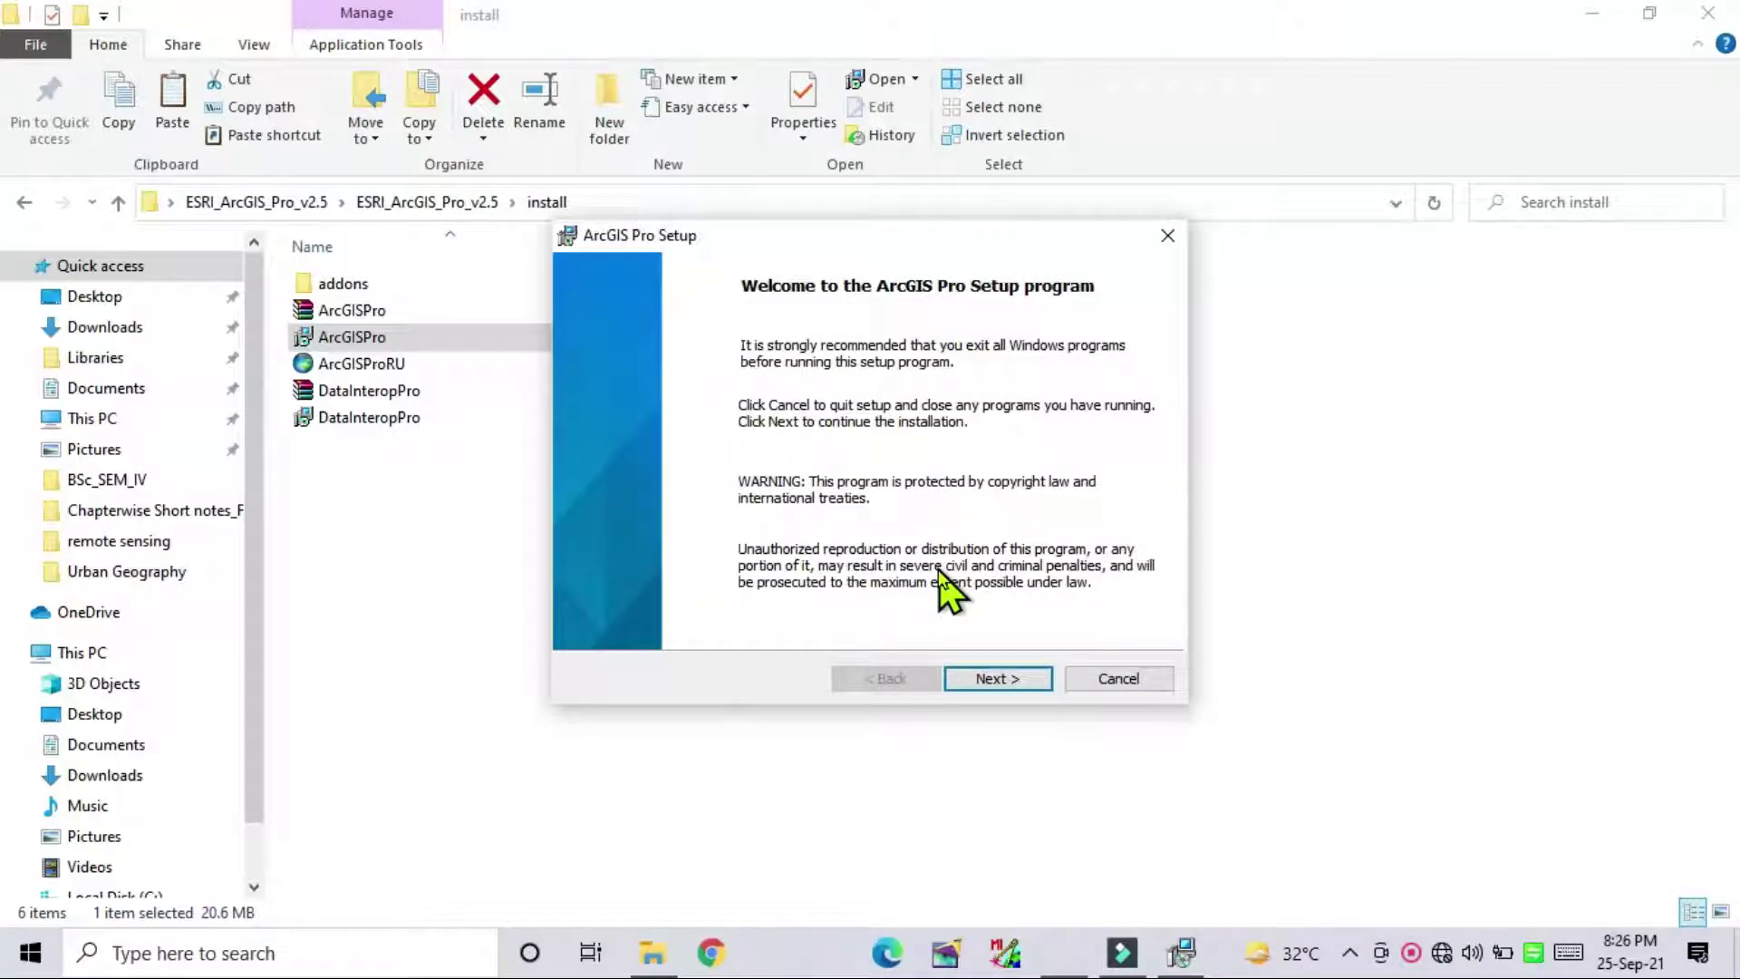
Accept the license agreement and start installing ArcGIS Pro for all users of the computer, keeping the default settings.
left_click(997, 678)
left_click(575, 587)
left_click(998, 679)
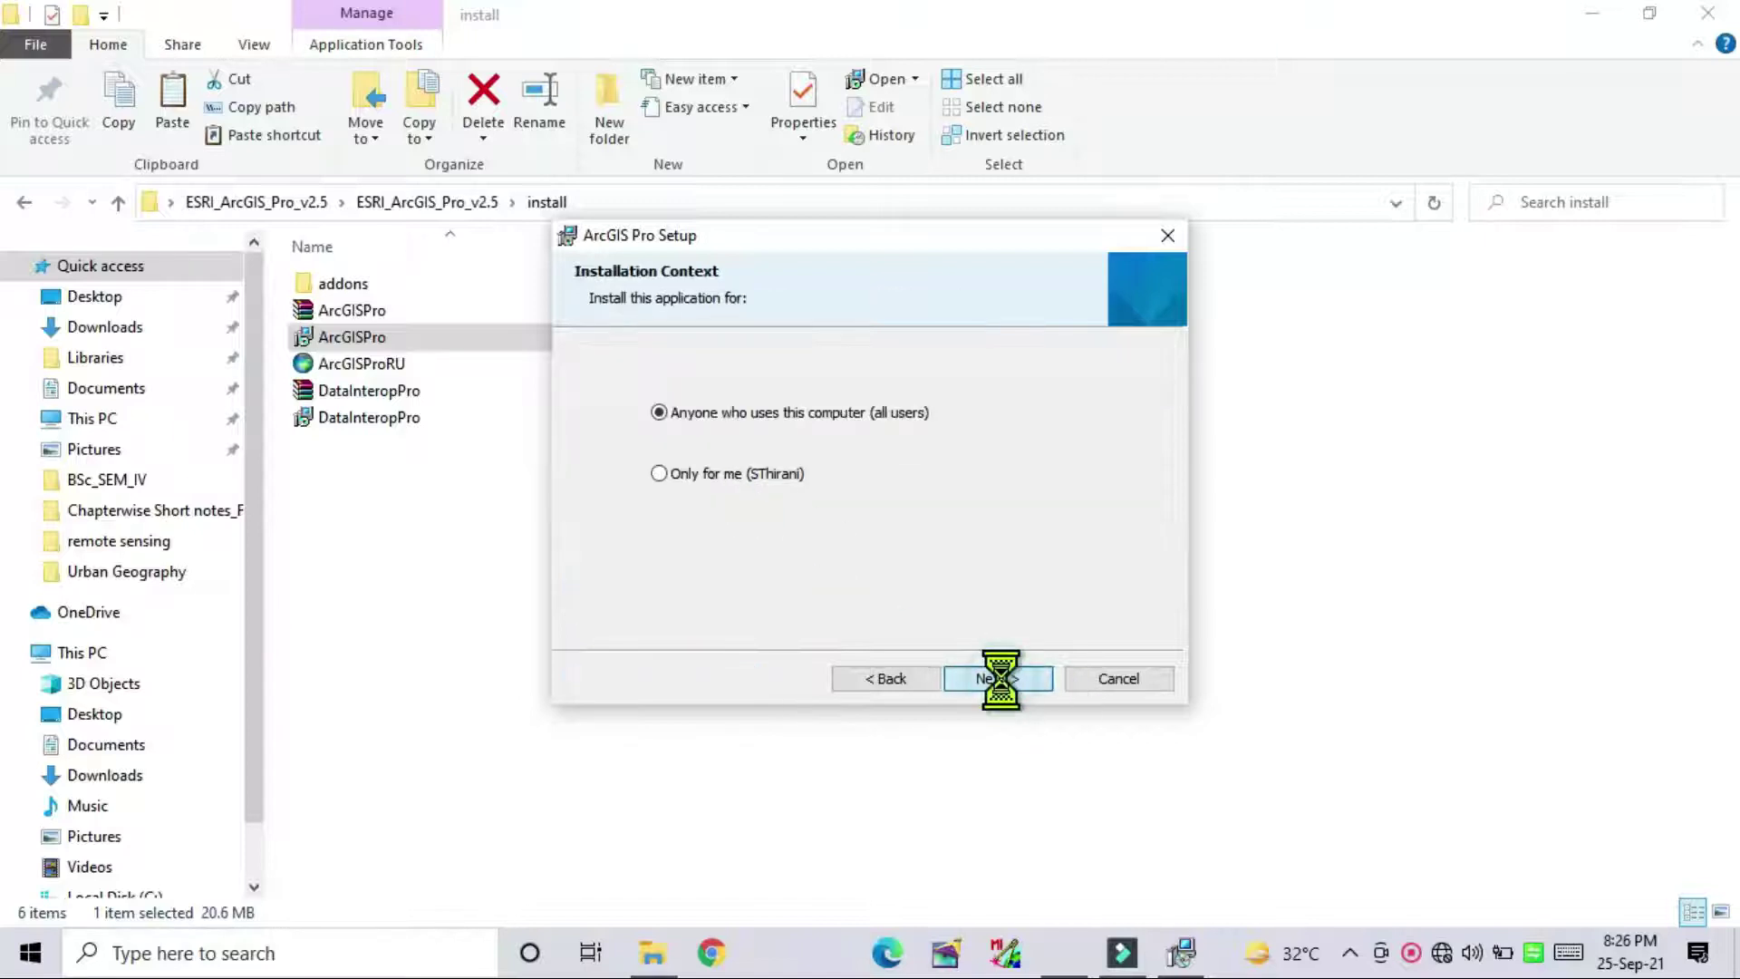
left_click(996, 680)
left_click(999, 682)
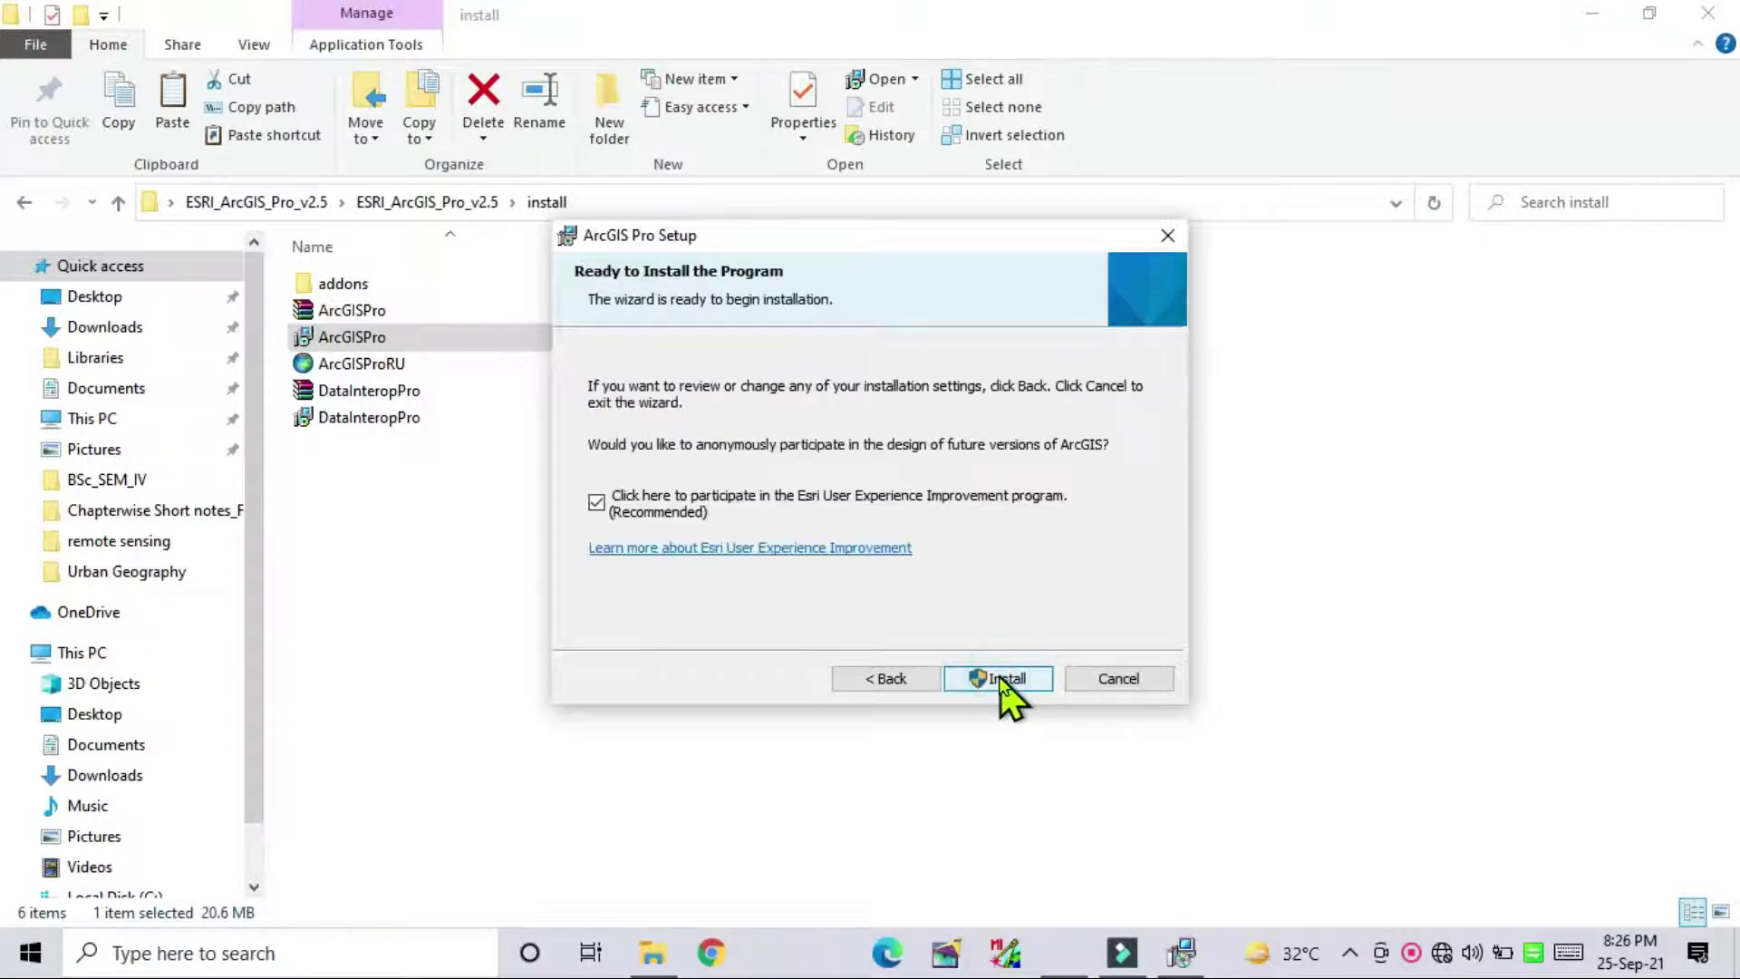
left_click(1026, 686)
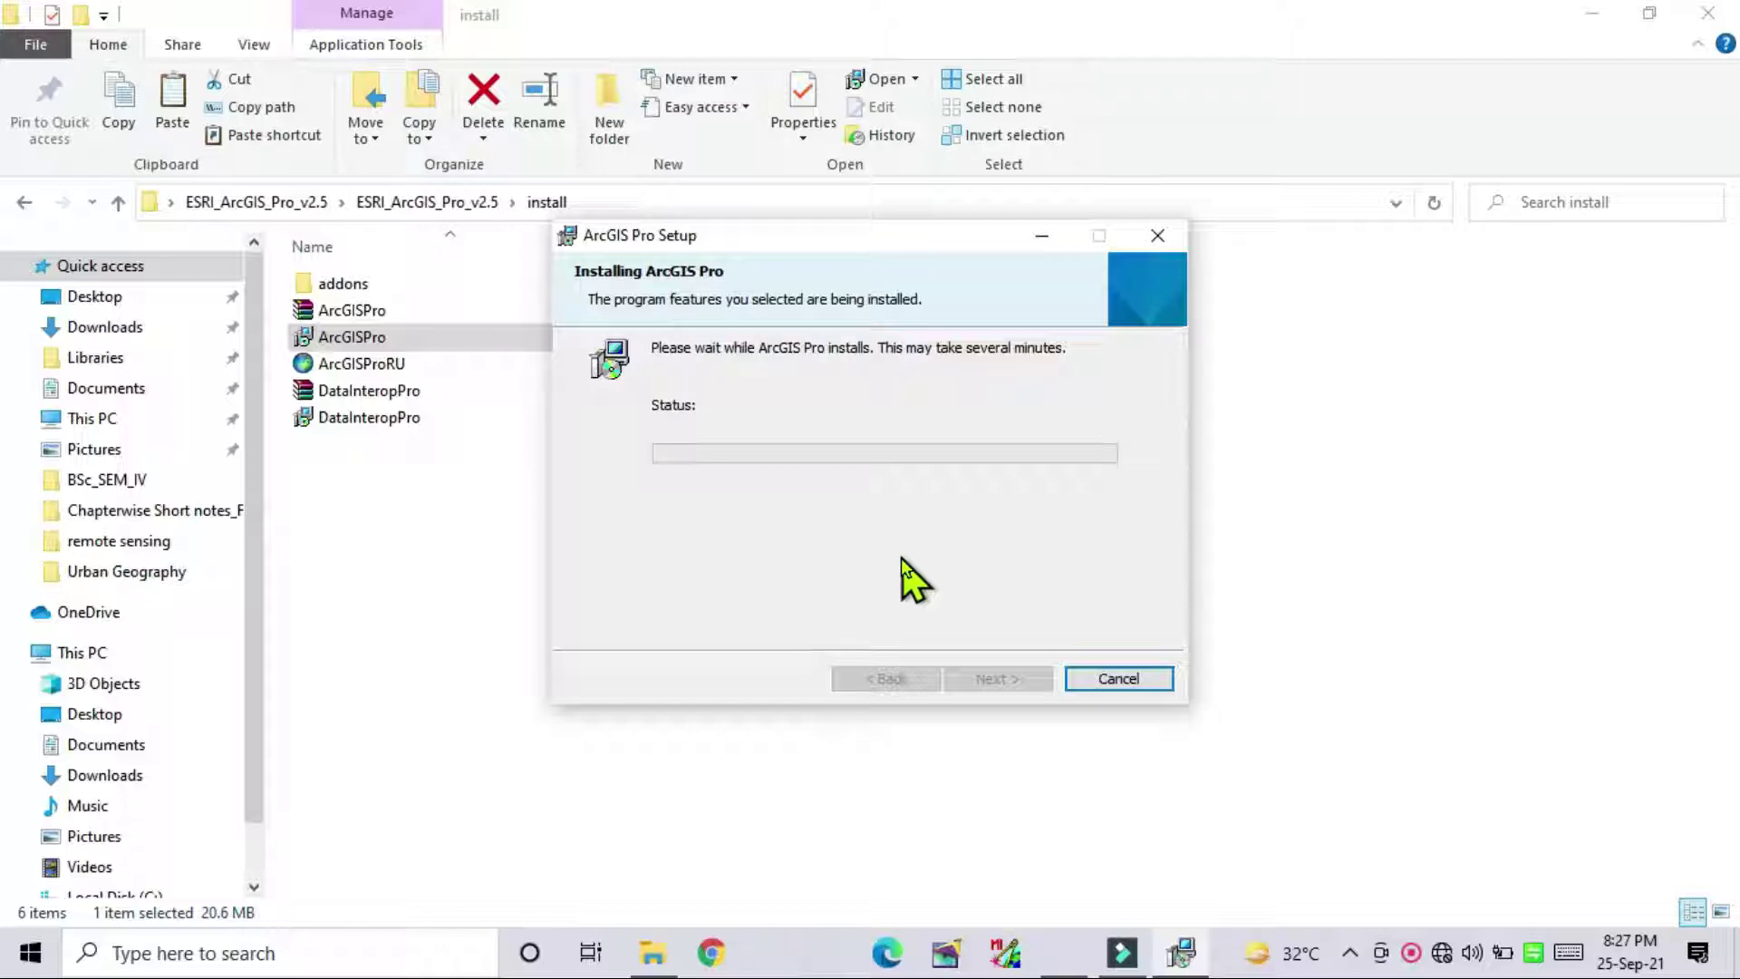
Check in Windows Security whether the virus and threat protection options are still turned off.
left_click(1350, 952)
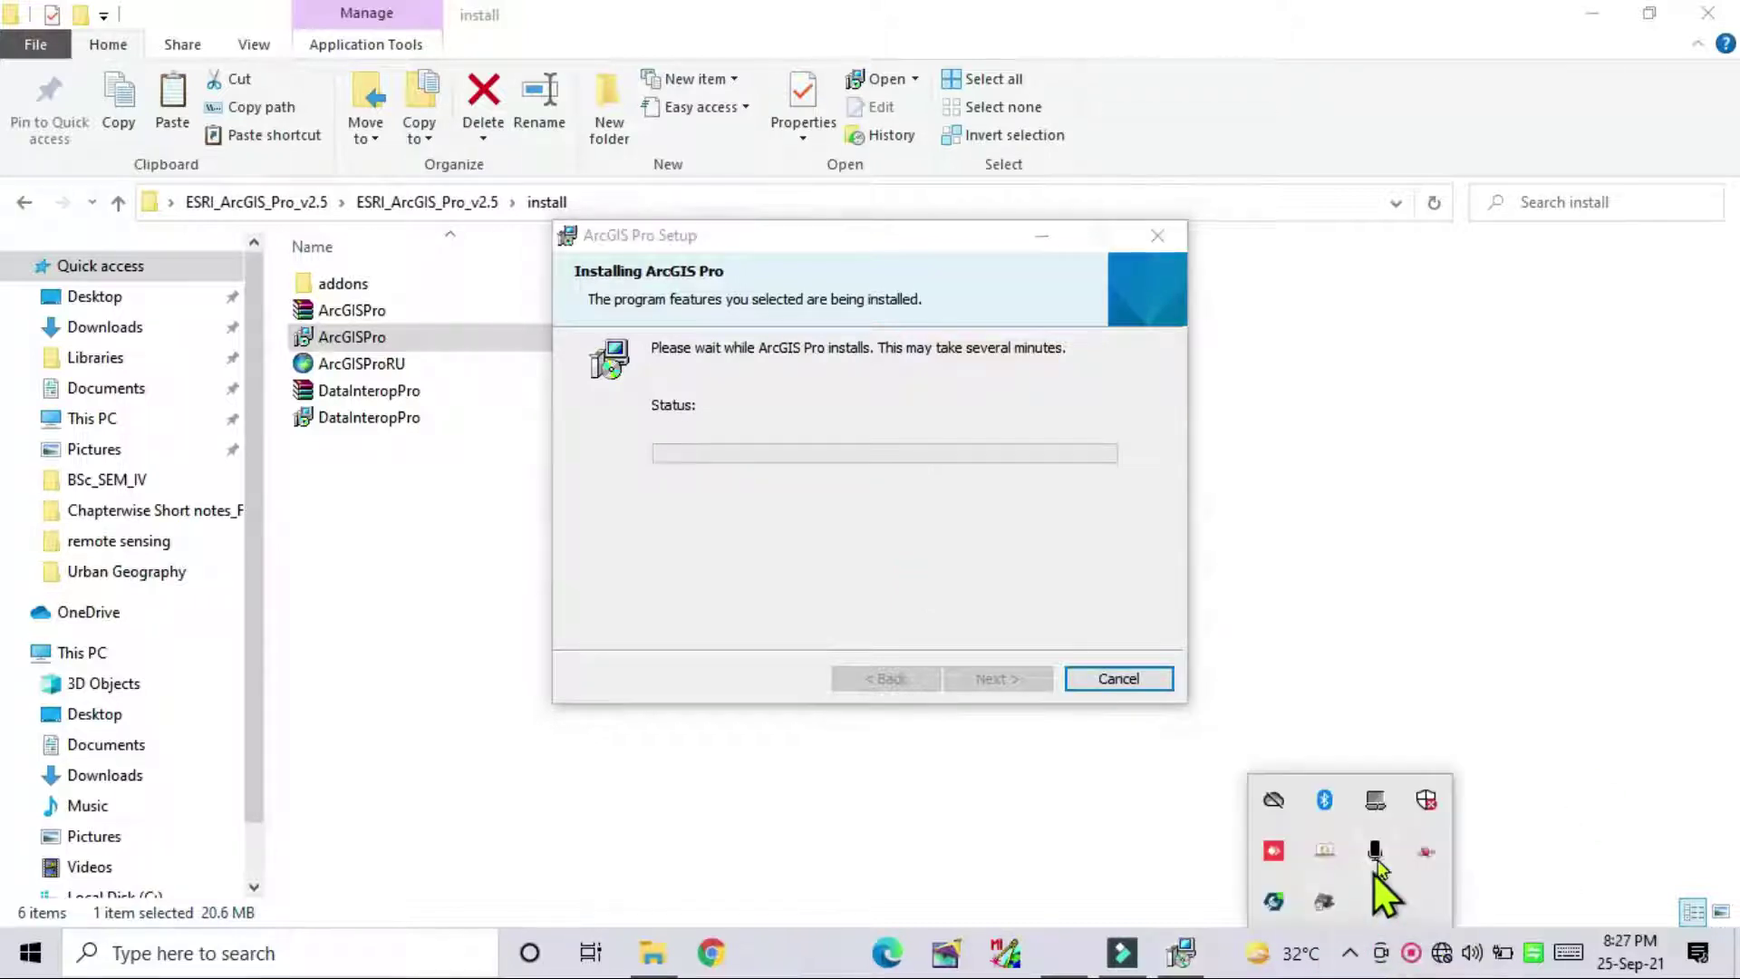
left_click(1427, 800)
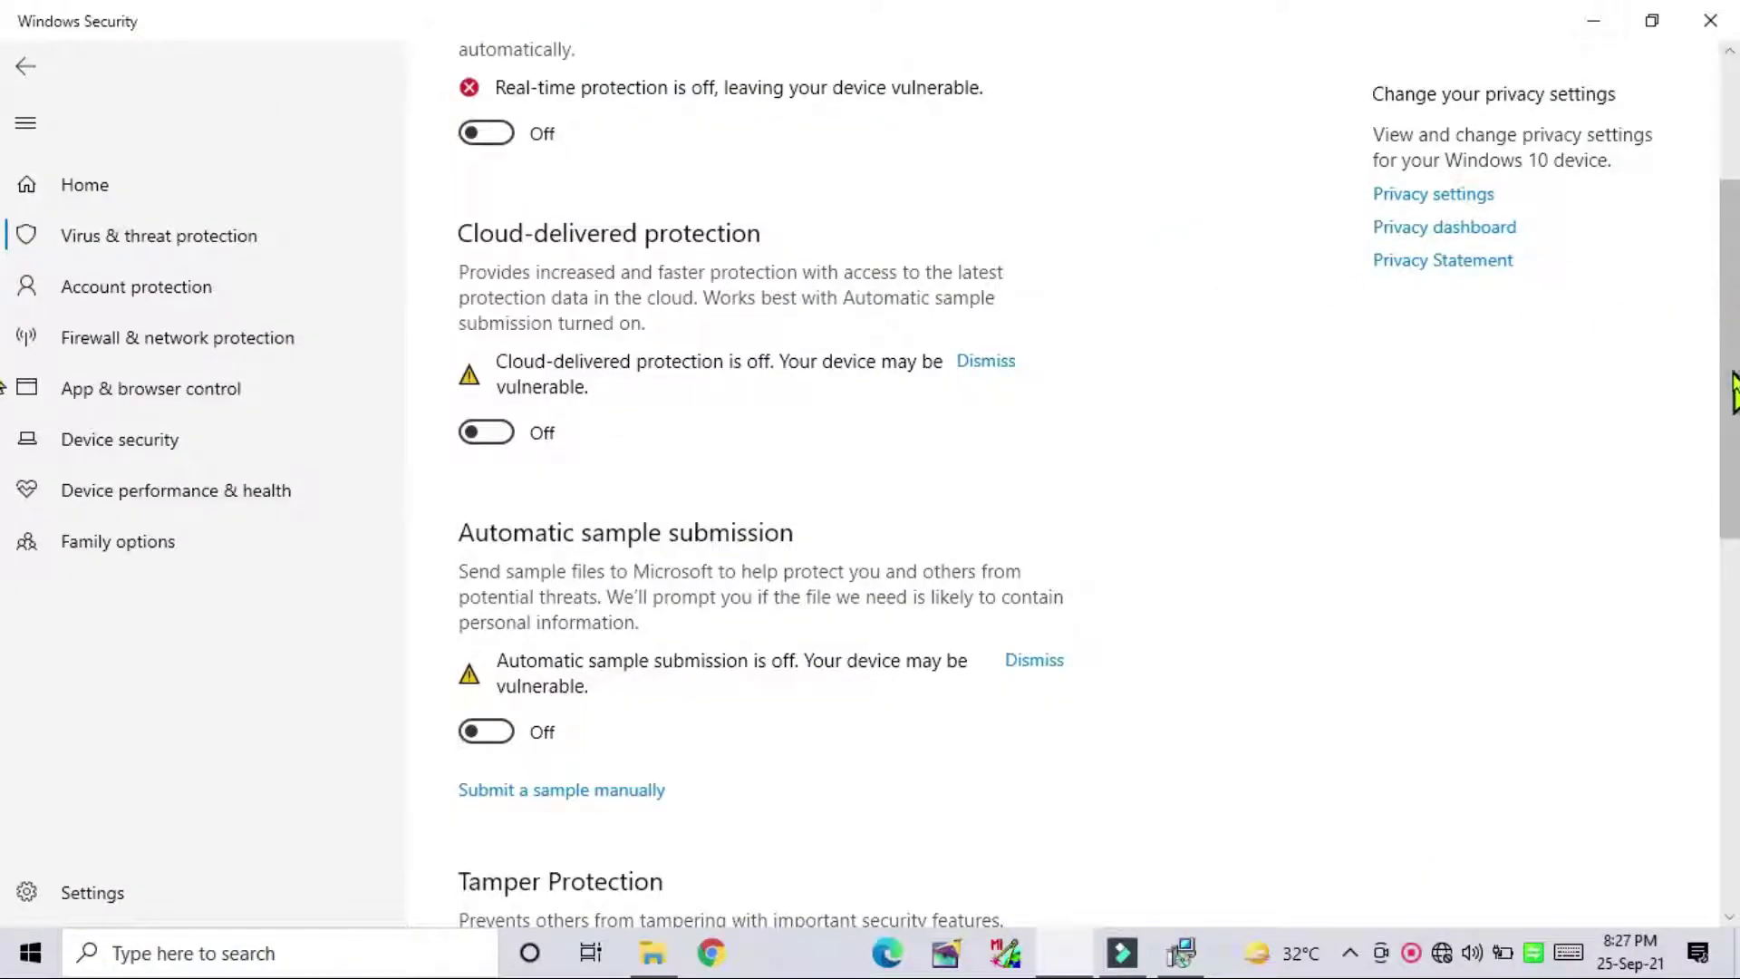
mouse_move(1731, 390)
left_mouse_down()
mouse_move(1732, 471)
mouse_move(1733, 367)
left_mouse_up()
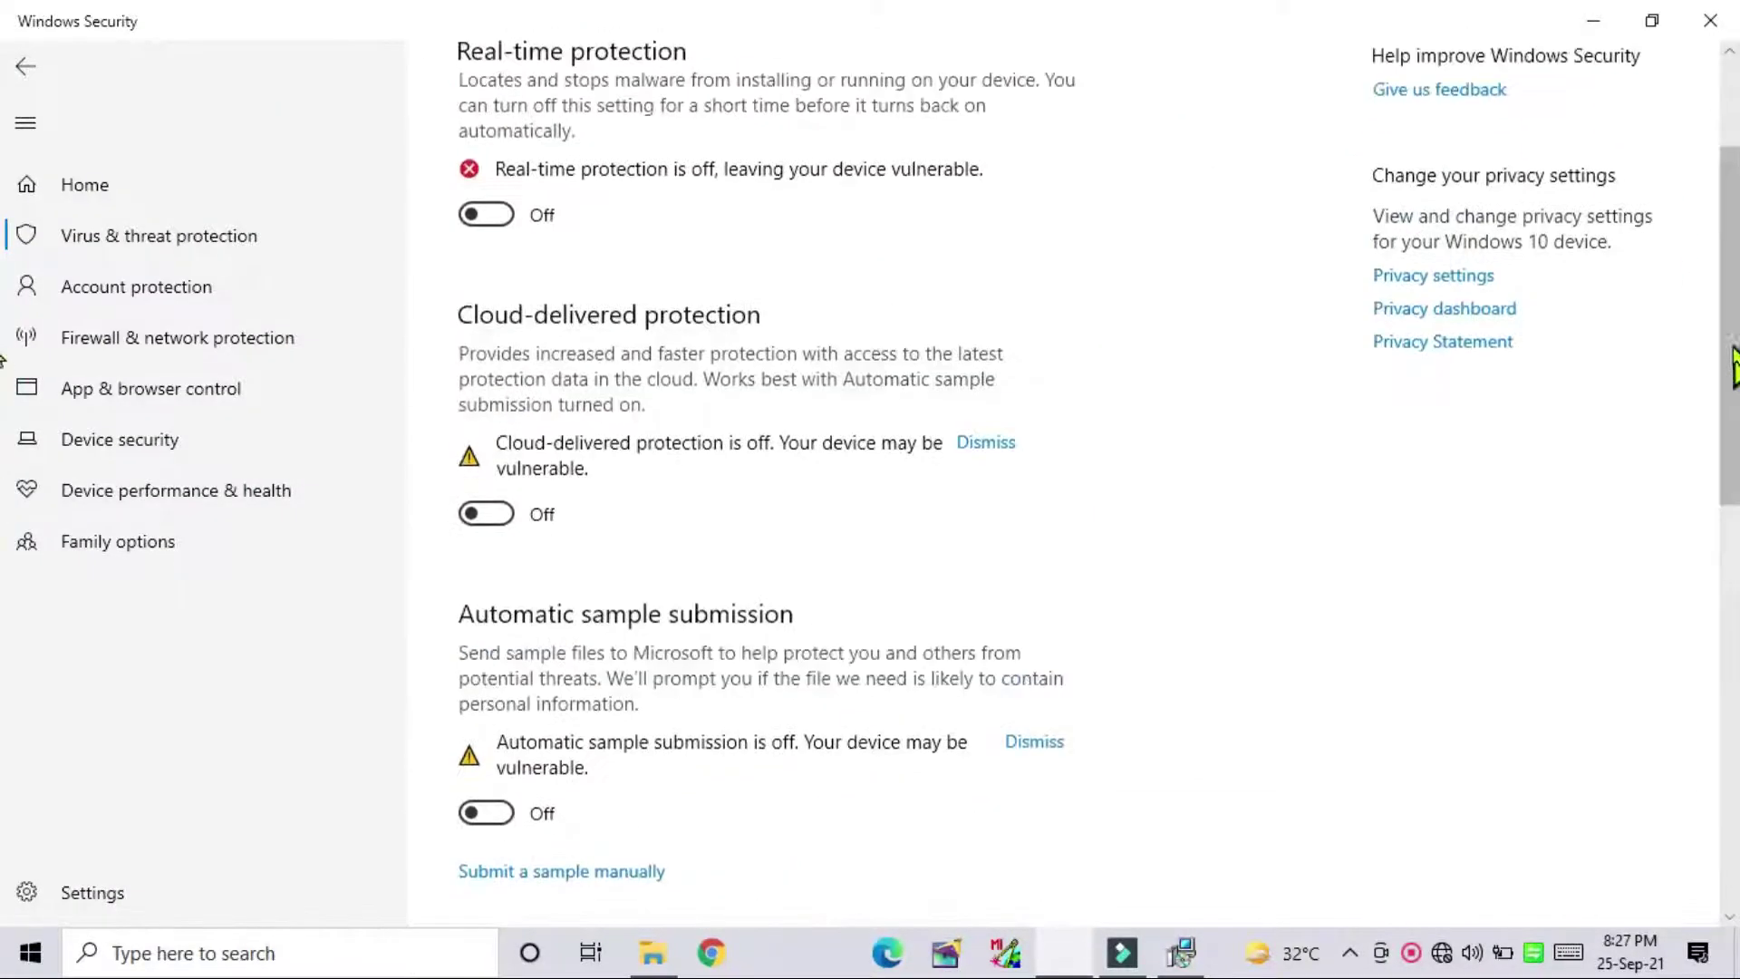
left_click(1710, 20)
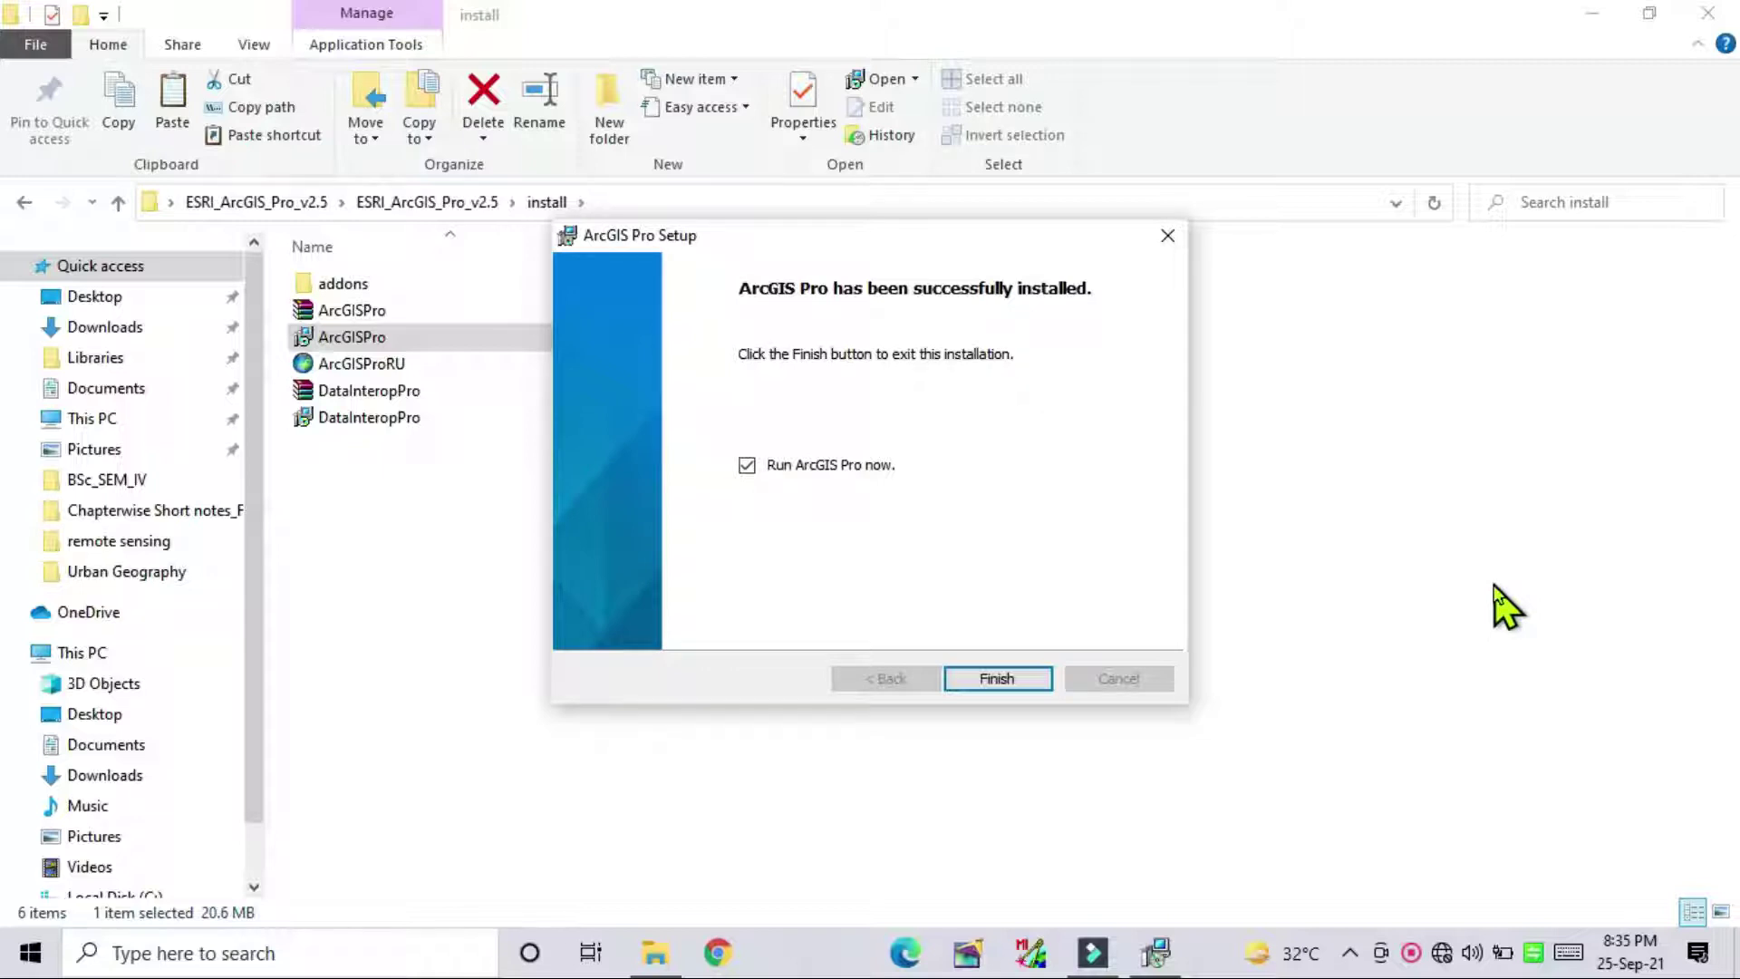
Finish the ArcGIS Pro setup with the option to run the program now unchecked.
left_click(747, 465)
left_click(997, 679)
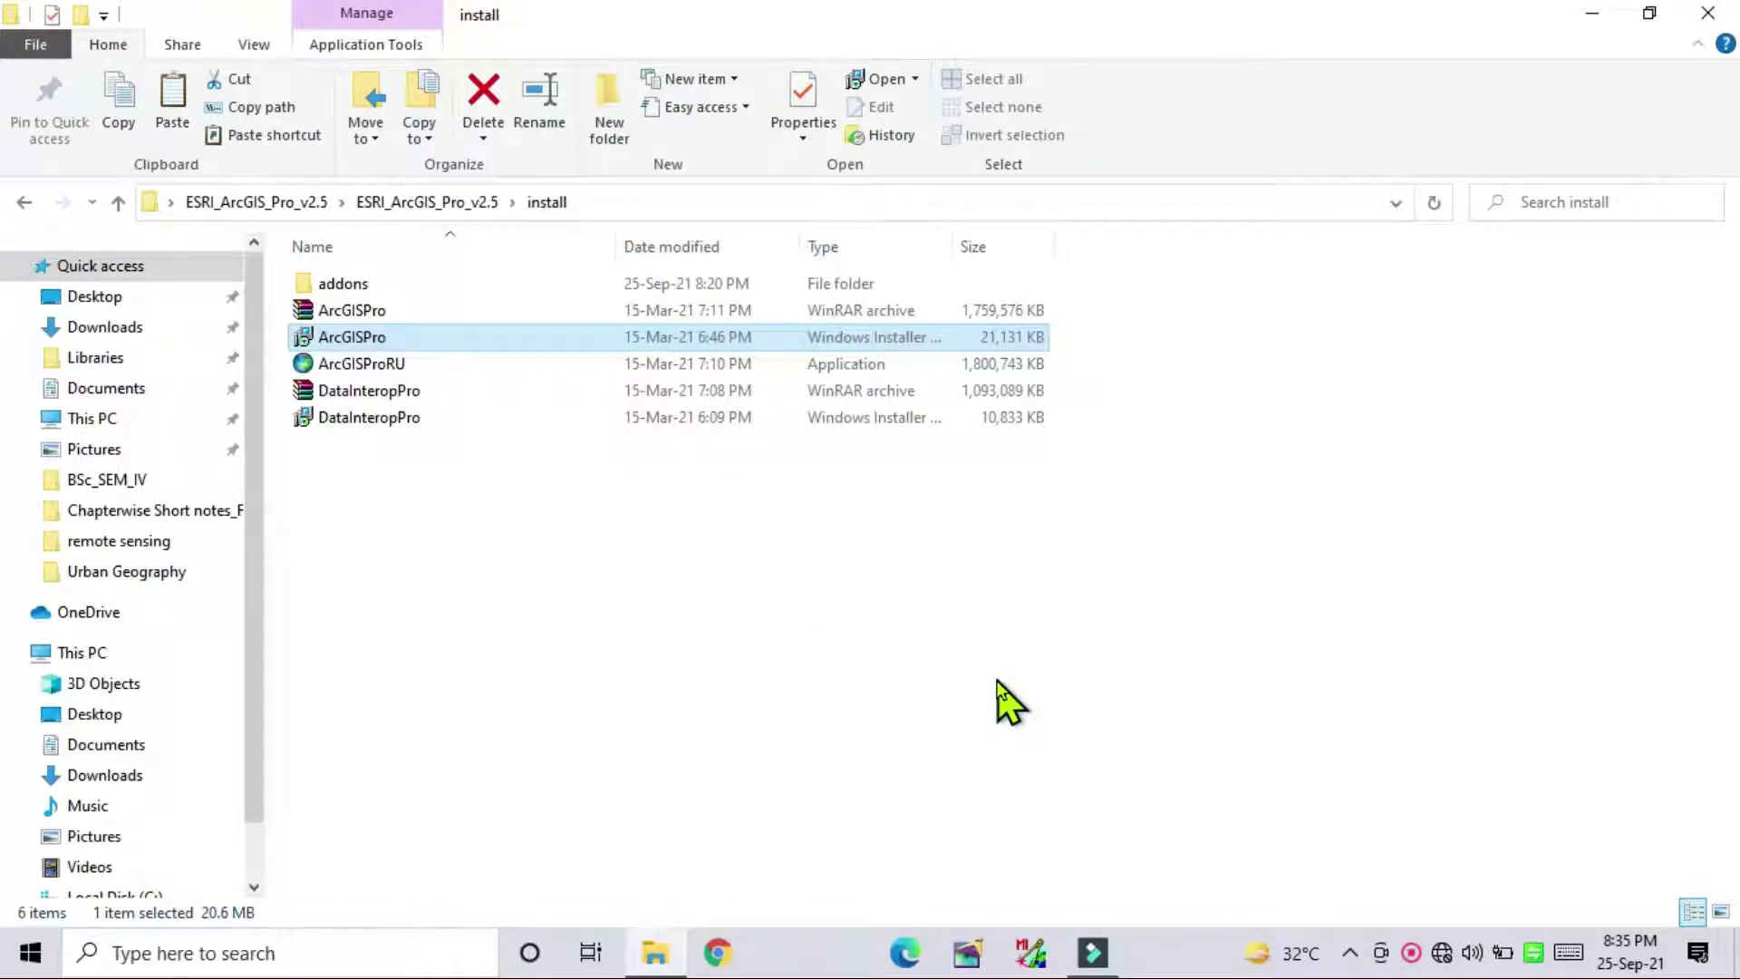
Open the Readme file in the inner ESRI_ArcGIS_Pro_v2.5 folder and read its instructions for ArcGIS Pro.
left_click(428, 209)
left_click(342, 342)
double_click(340, 342)
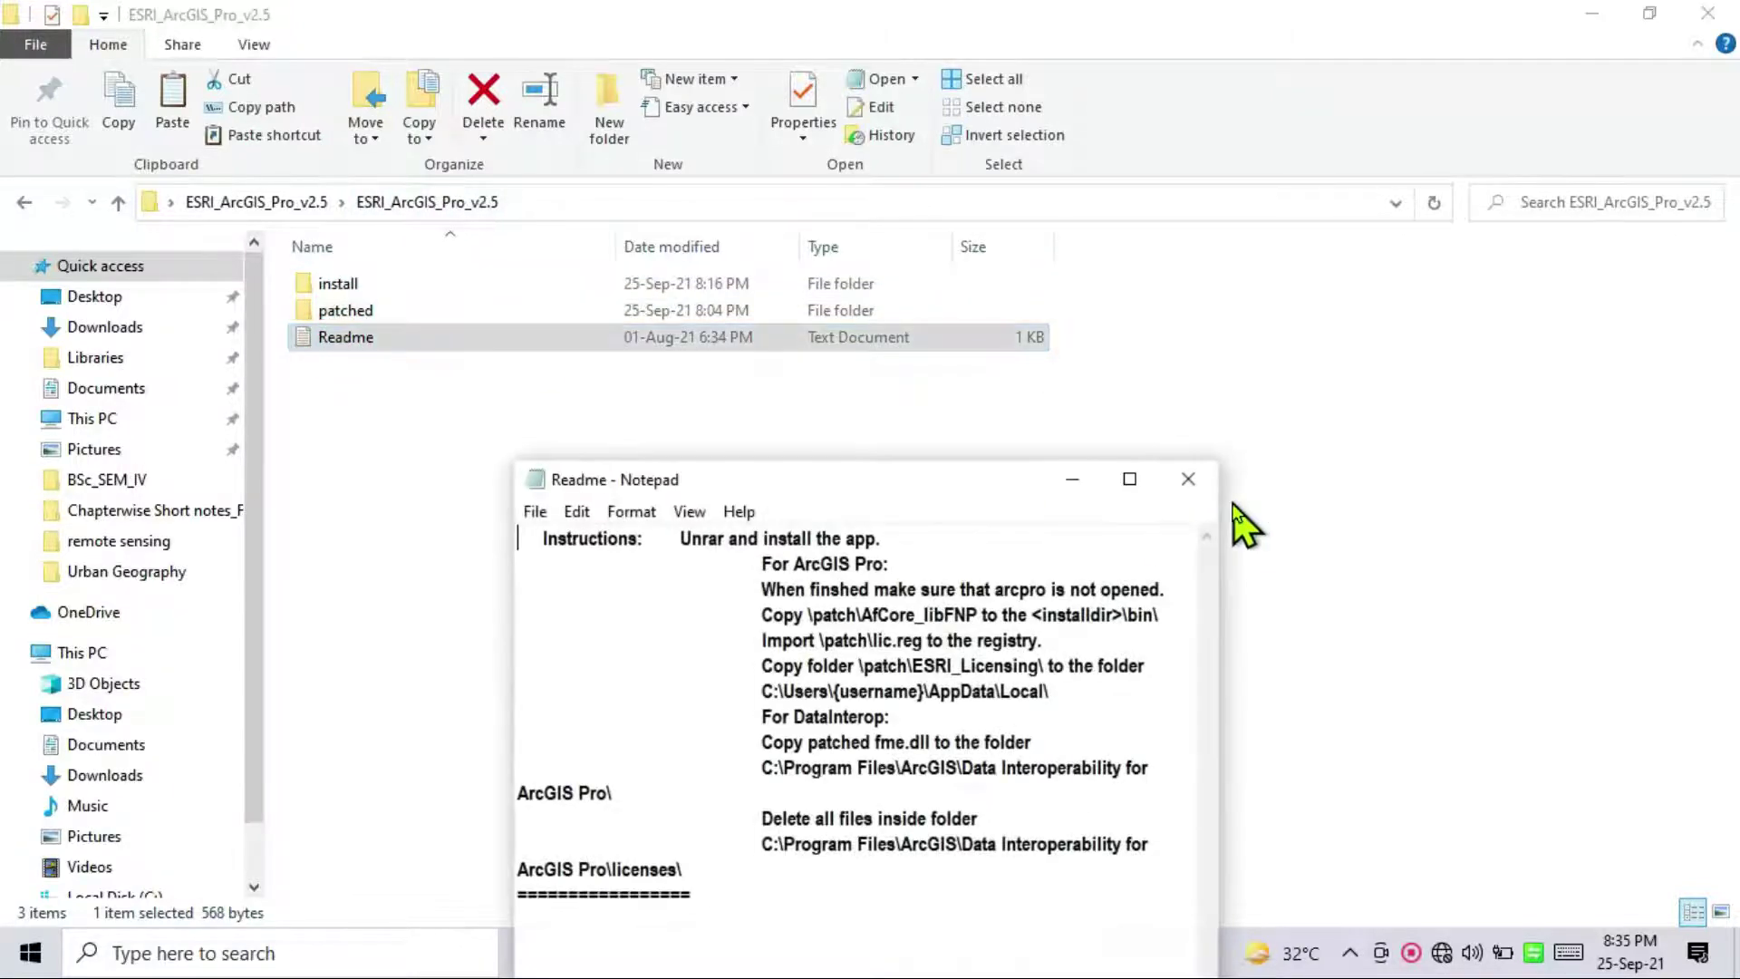
left_click_drag(897, 488, 1386, 351)
left_click_drag(1253, 419, 1647, 441)
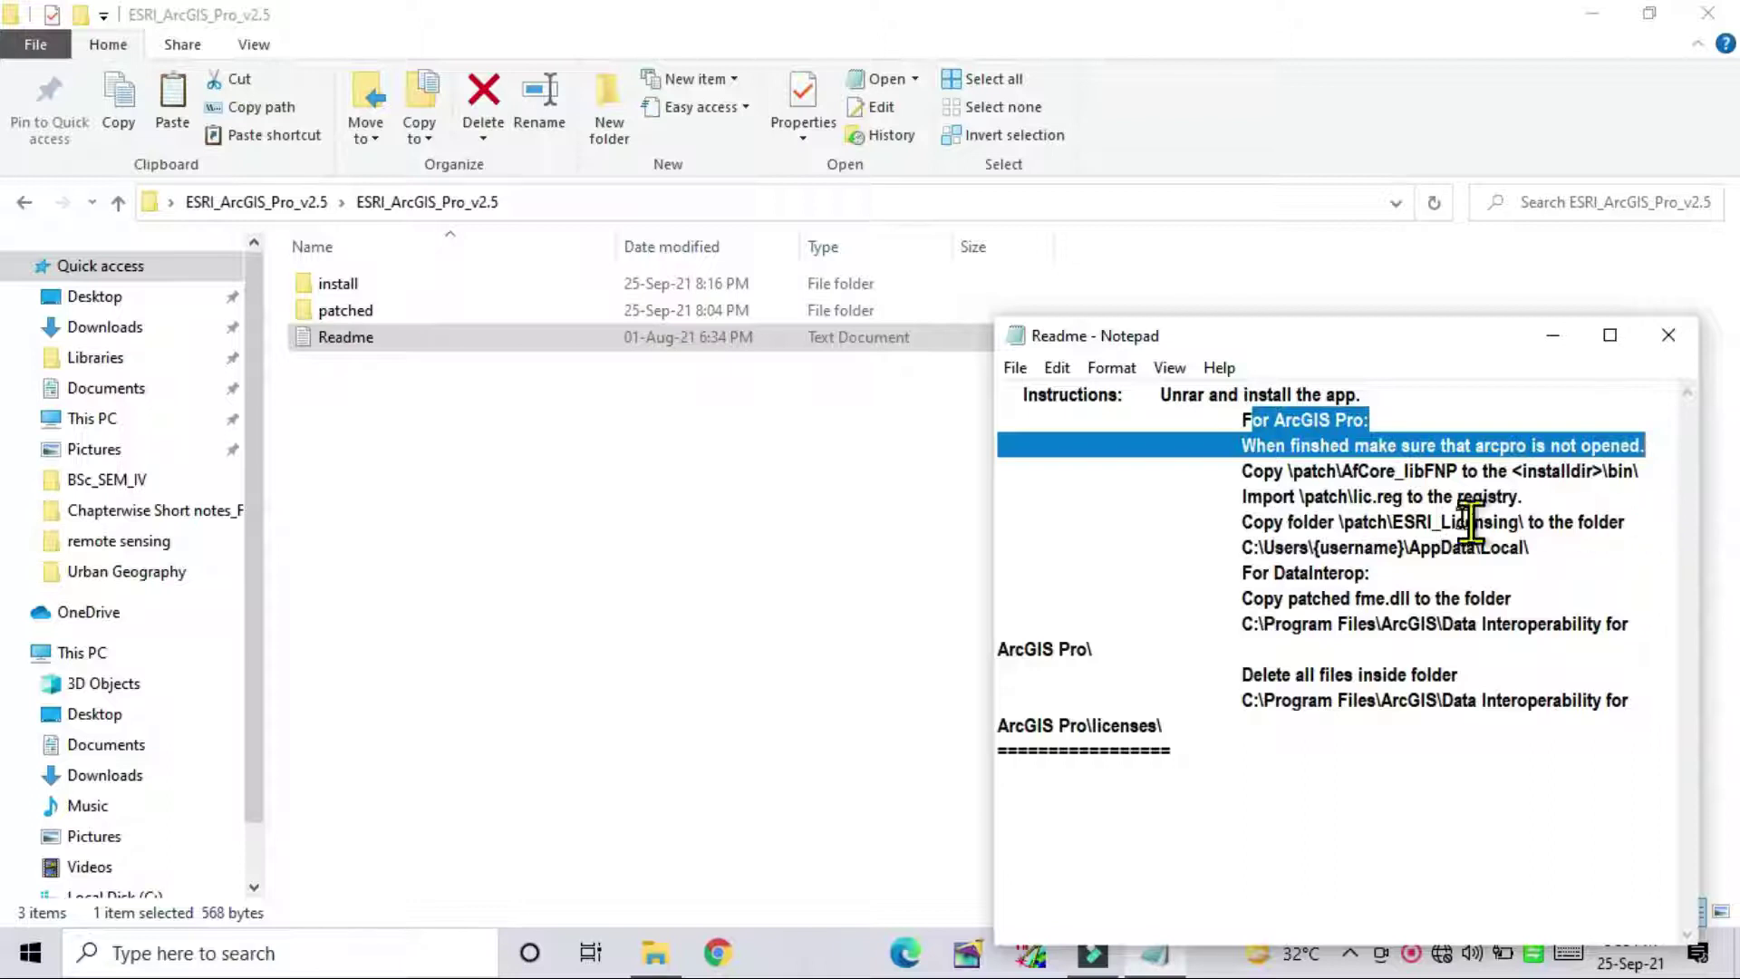
left_click(1350, 471)
left_click_drag(1241, 471, 1655, 467)
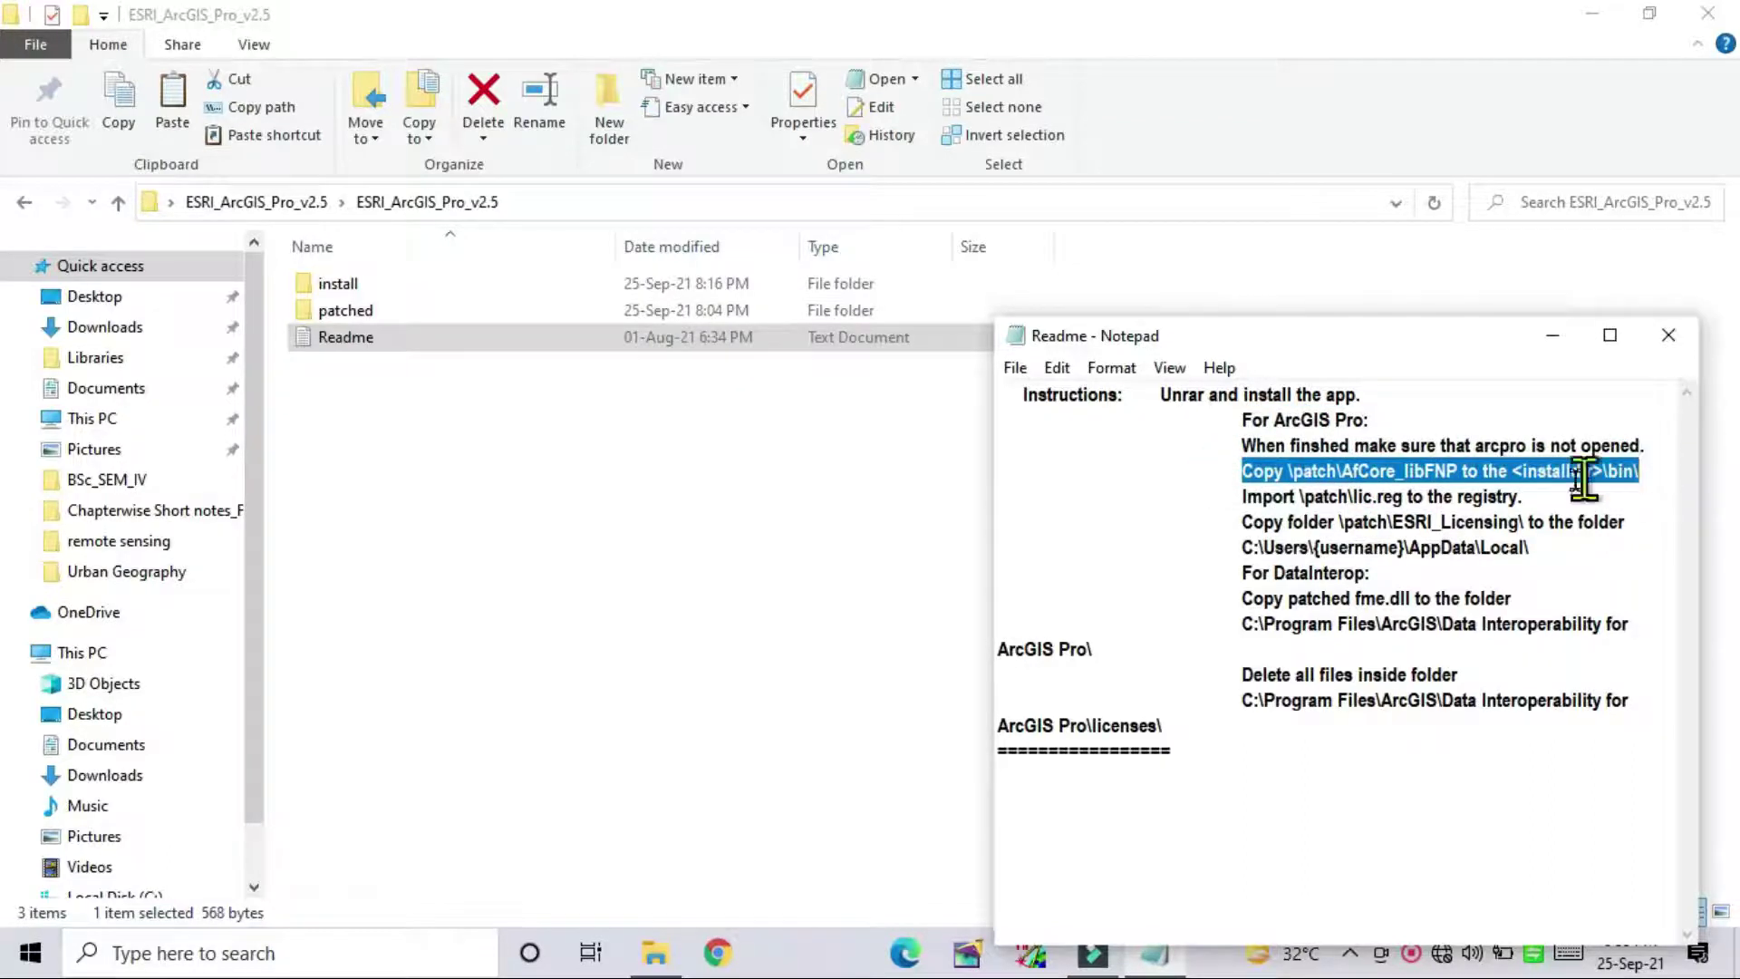
left_click(1470, 494)
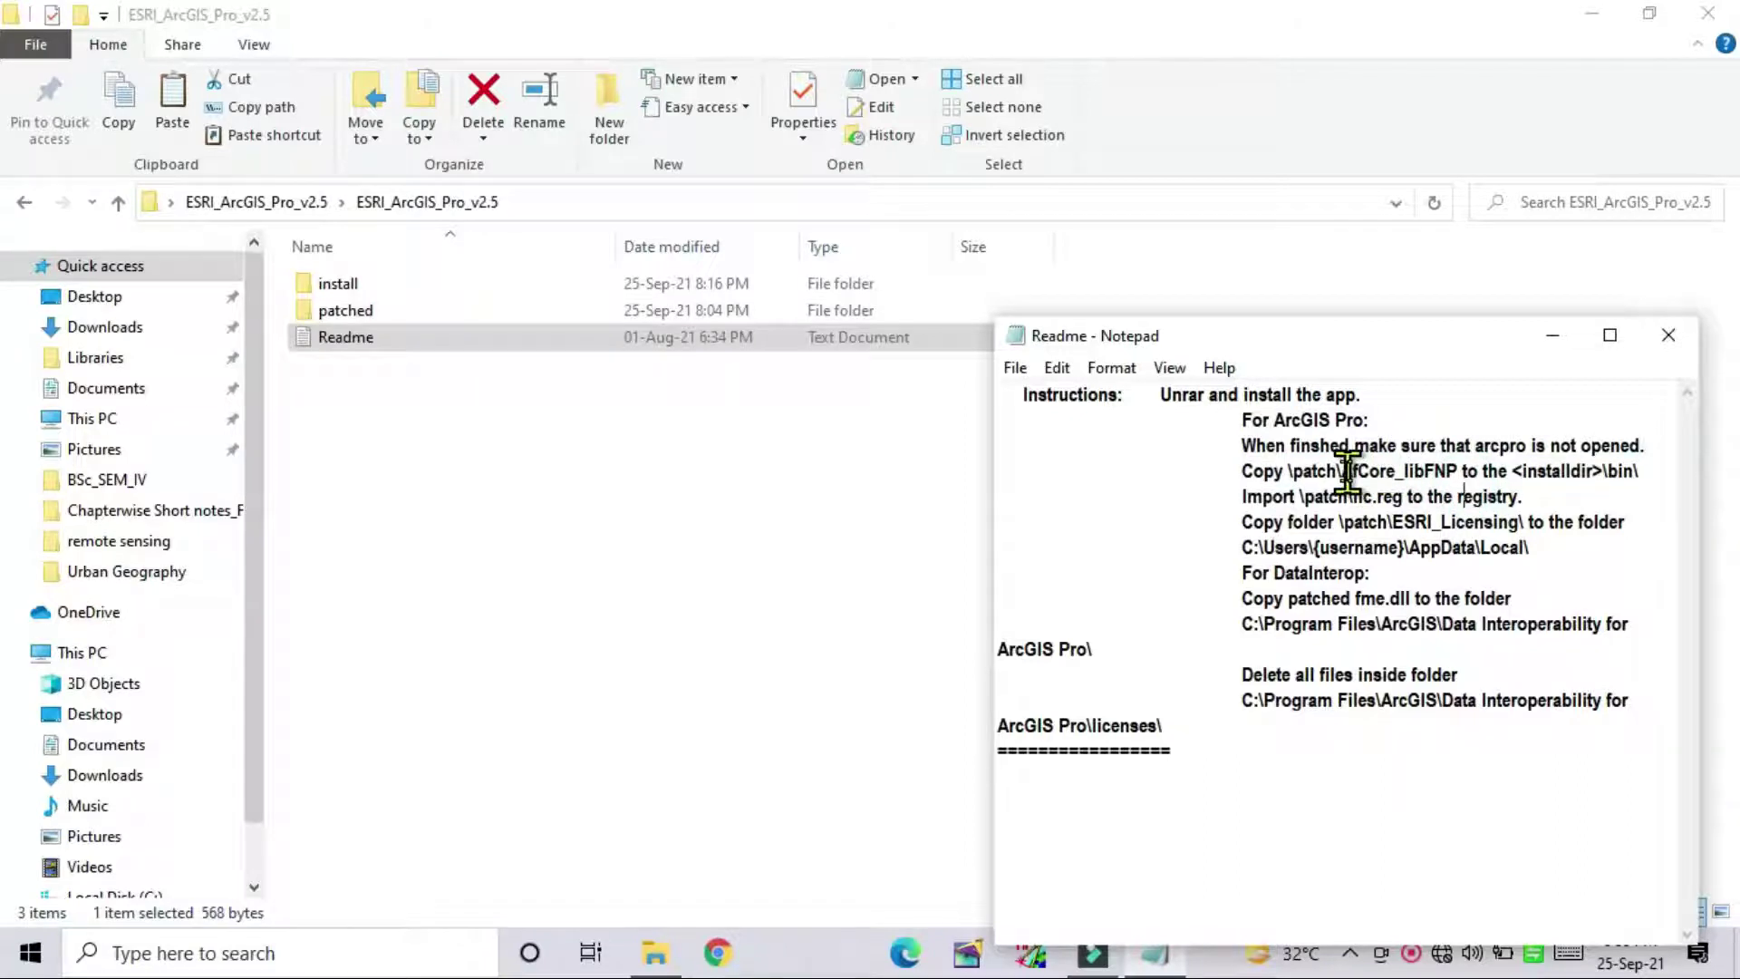
Copy the AfCore_libFNP.dll file from the patched folder to the clipboard.
double_click(347, 310)
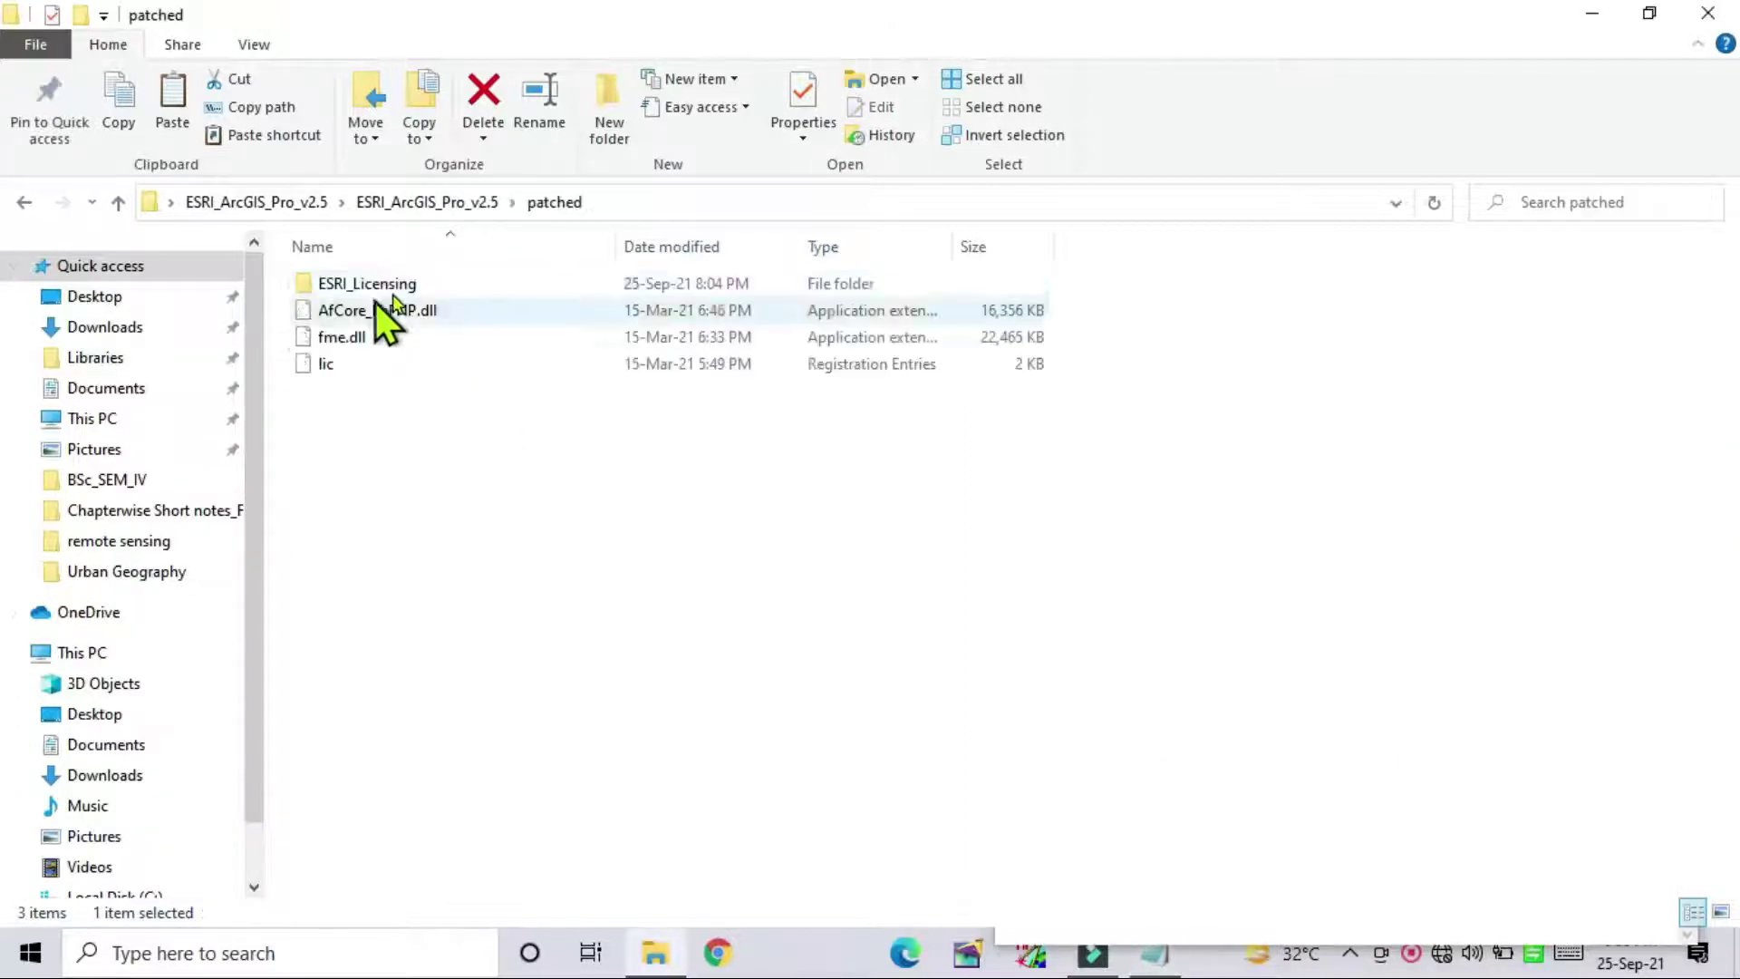
left_click(420, 312)
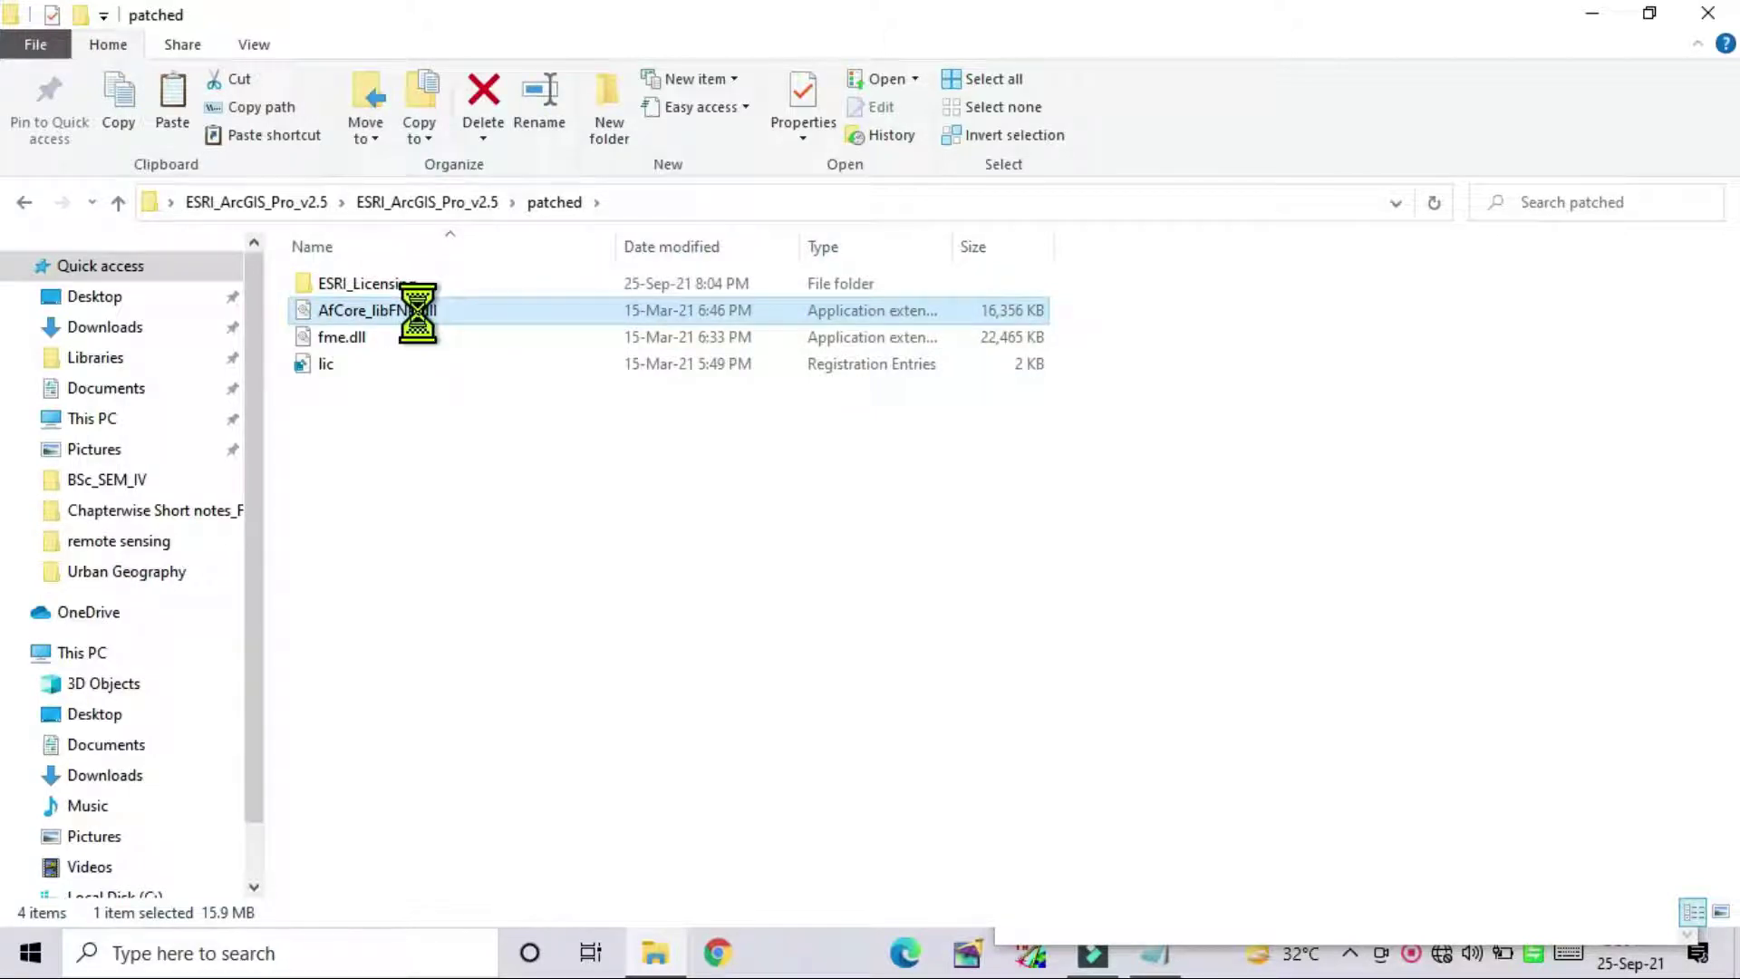
right_click(420, 317)
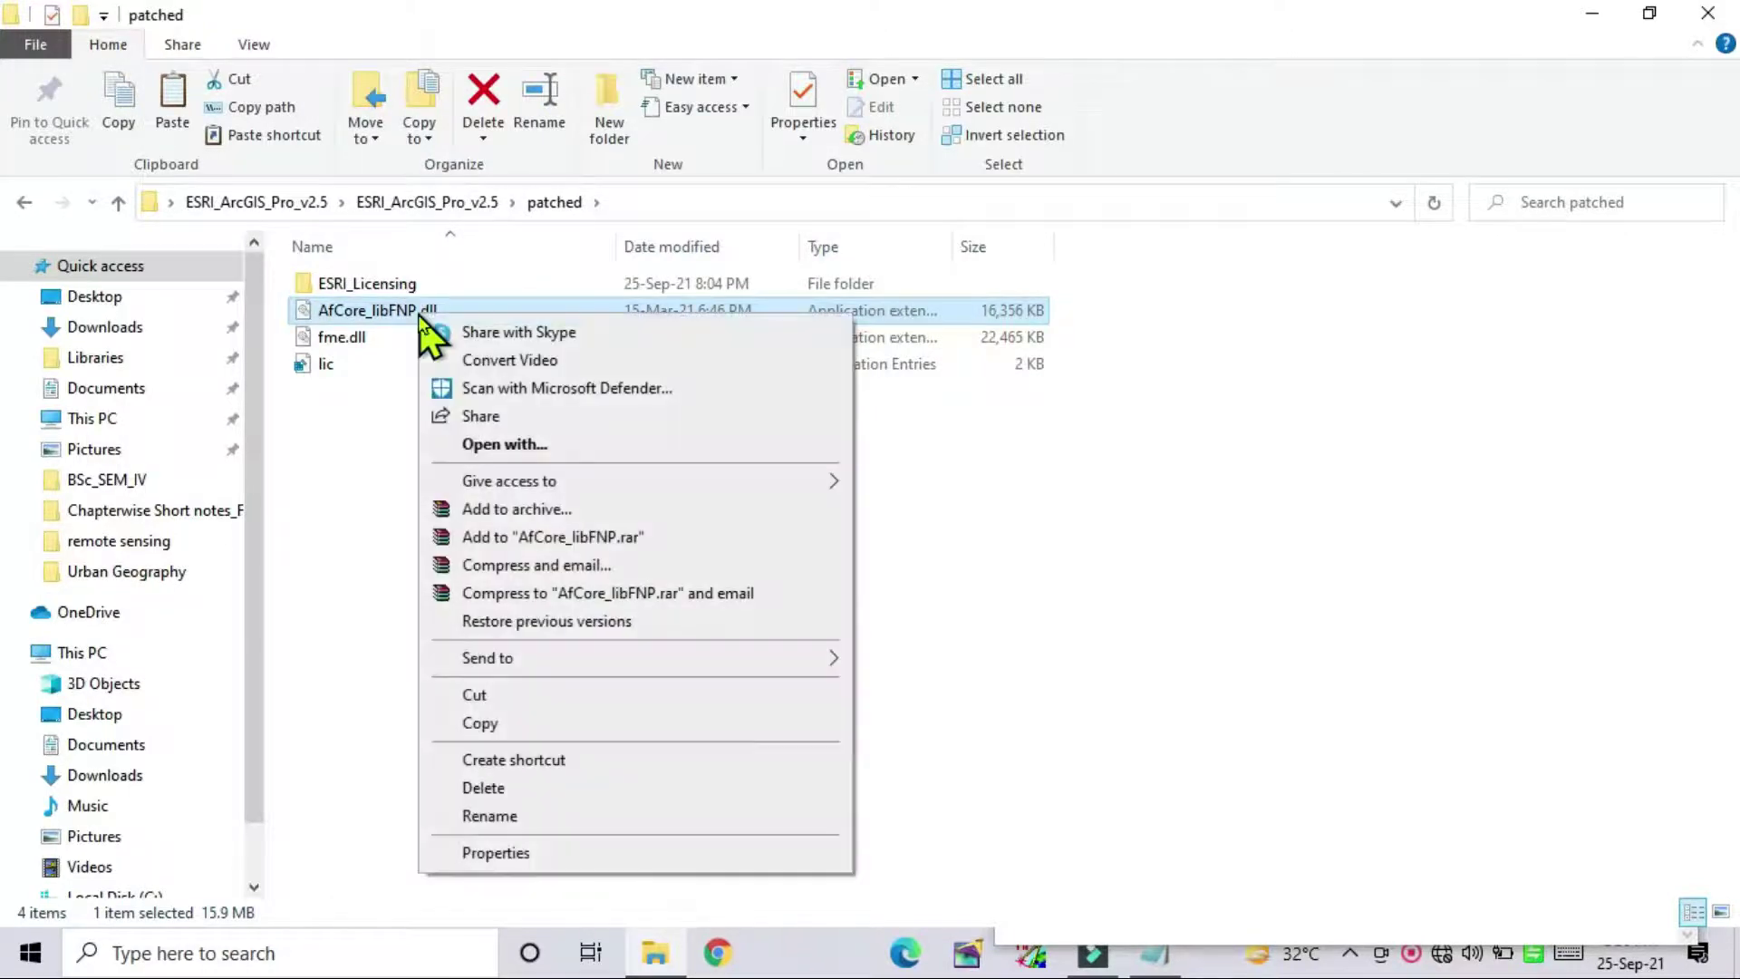
left_click(473, 725)
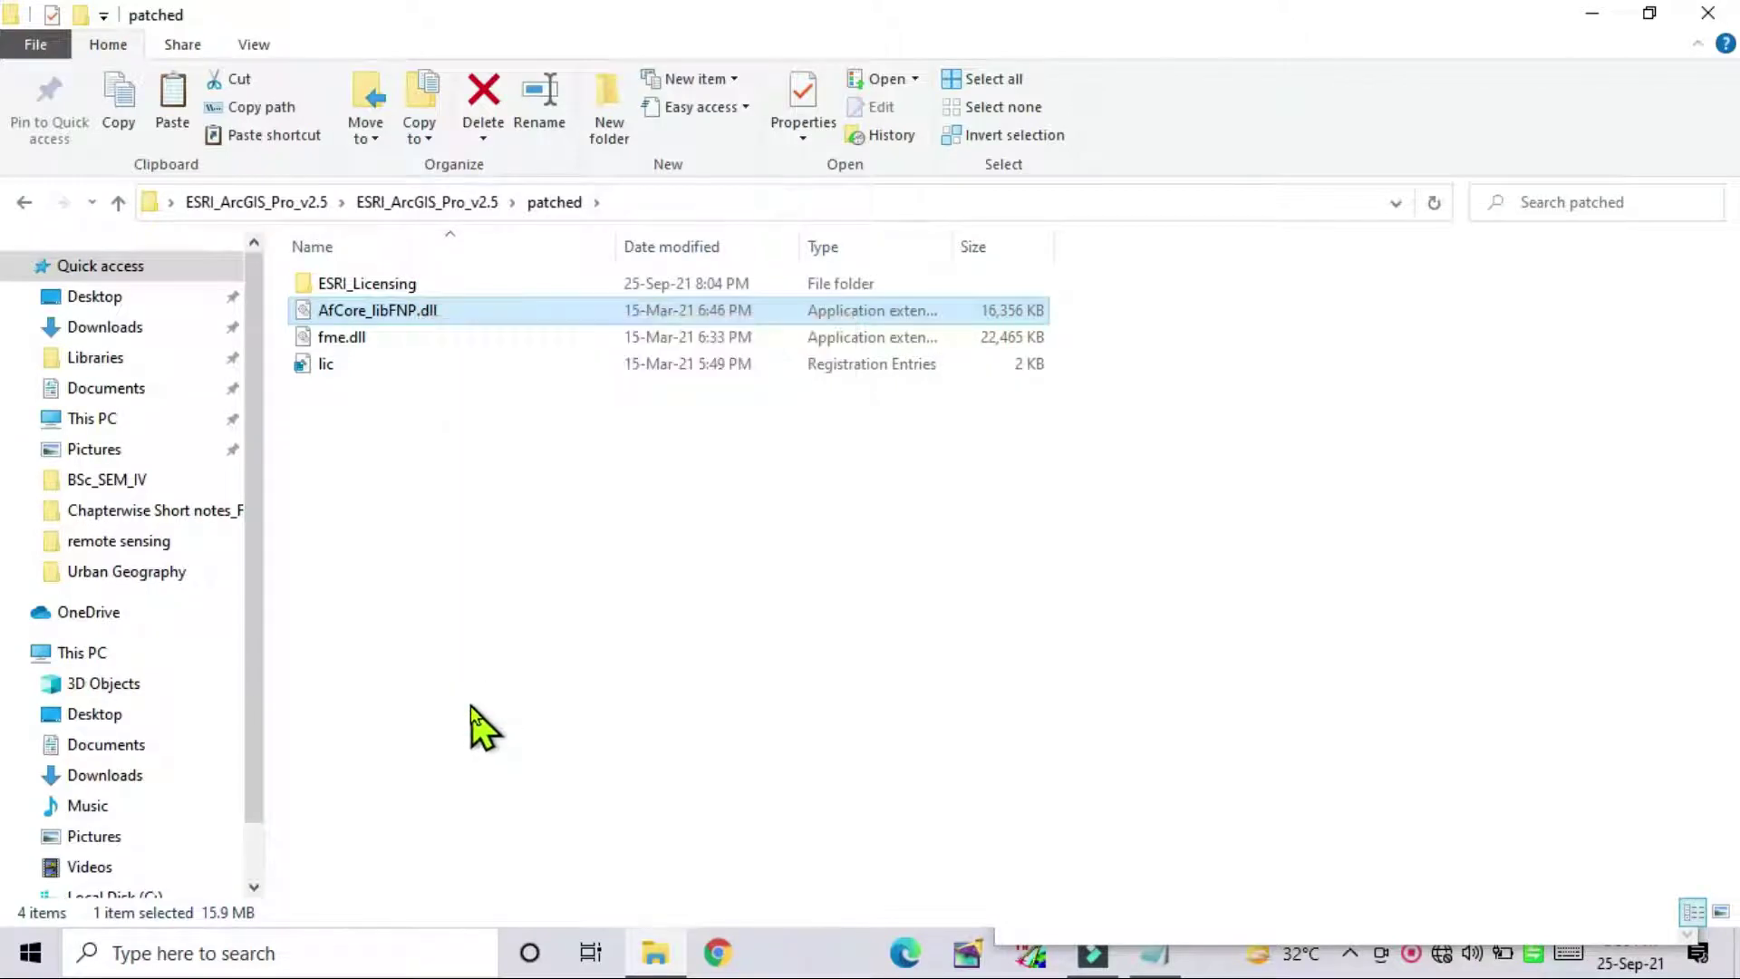
right_click(404, 312)
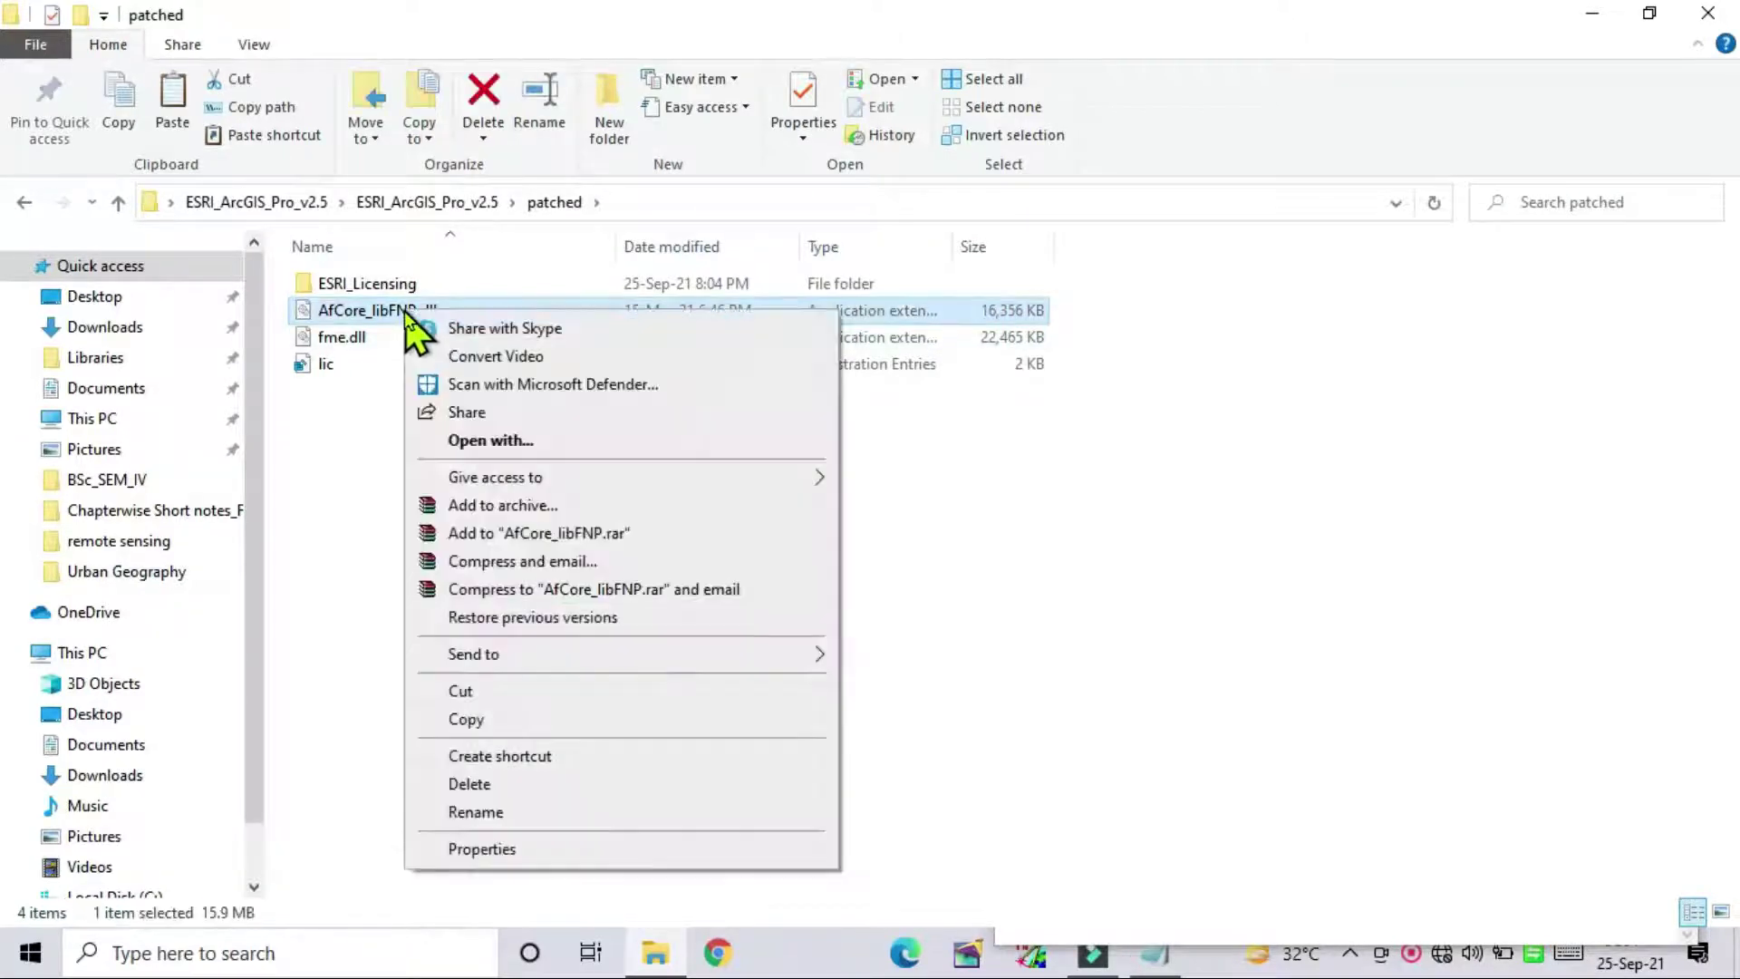
left_click(470, 718)
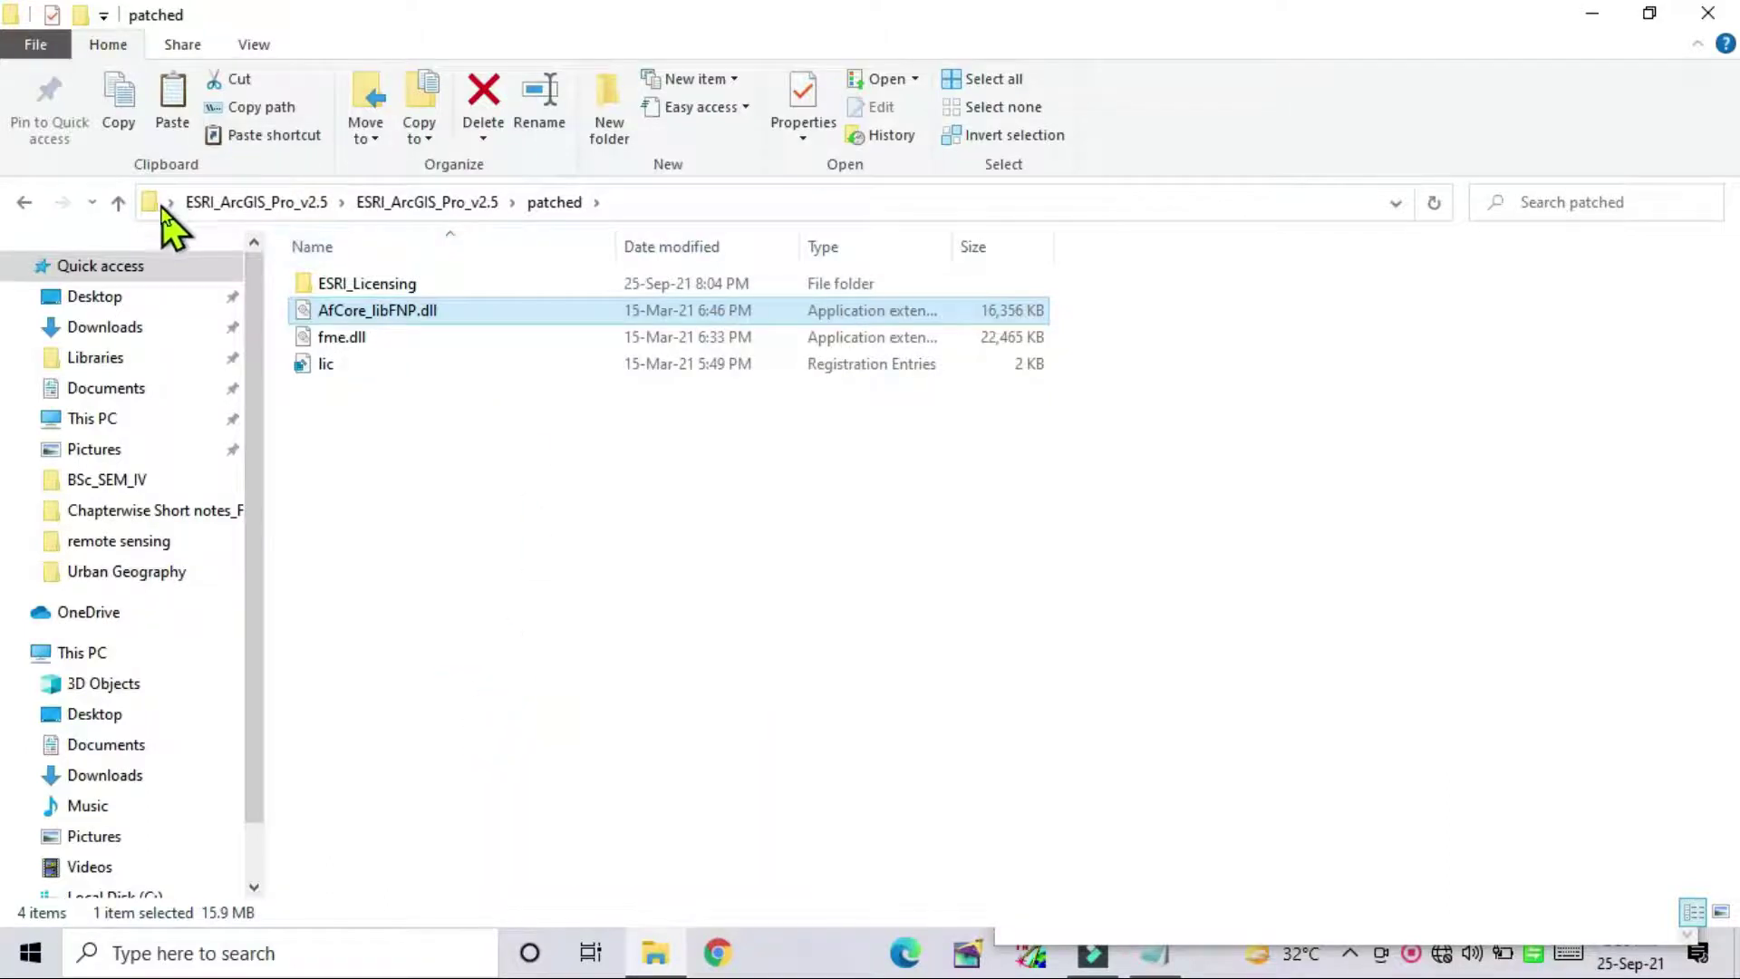
Check the Readme for the destination of AfCore_libFNP and open the C:\Program Files\ArcGIS\Pro\bin folder.
left_click(1156, 955)
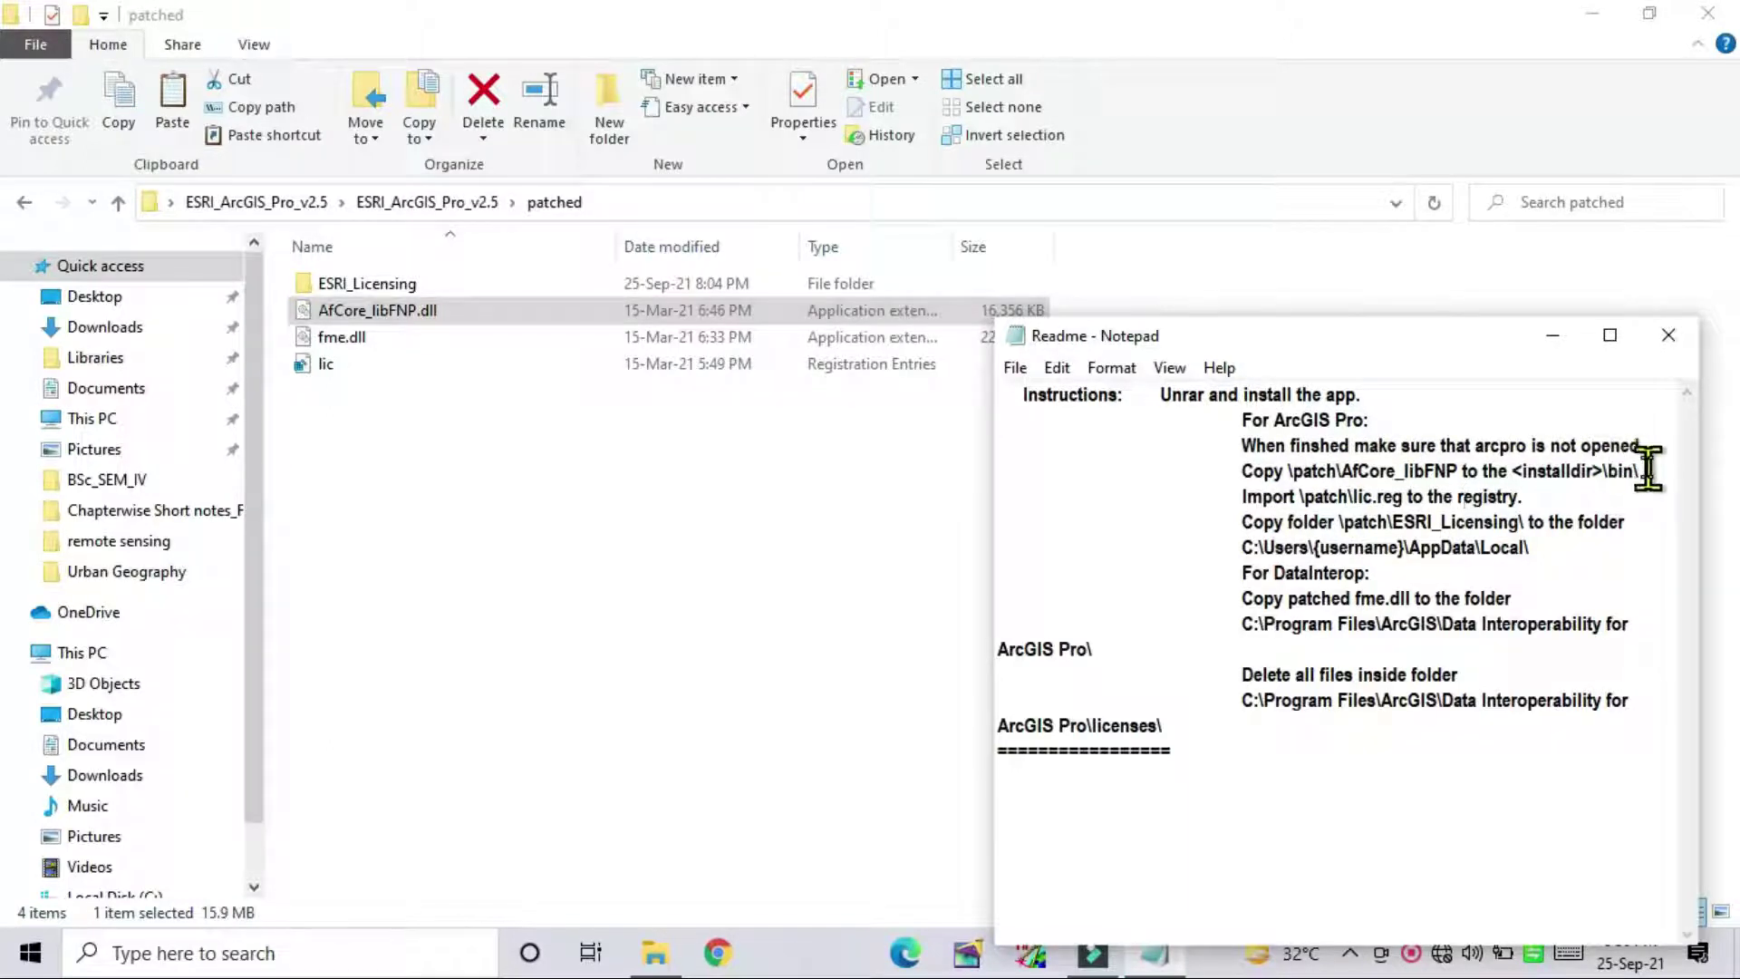
left_click(91, 656)
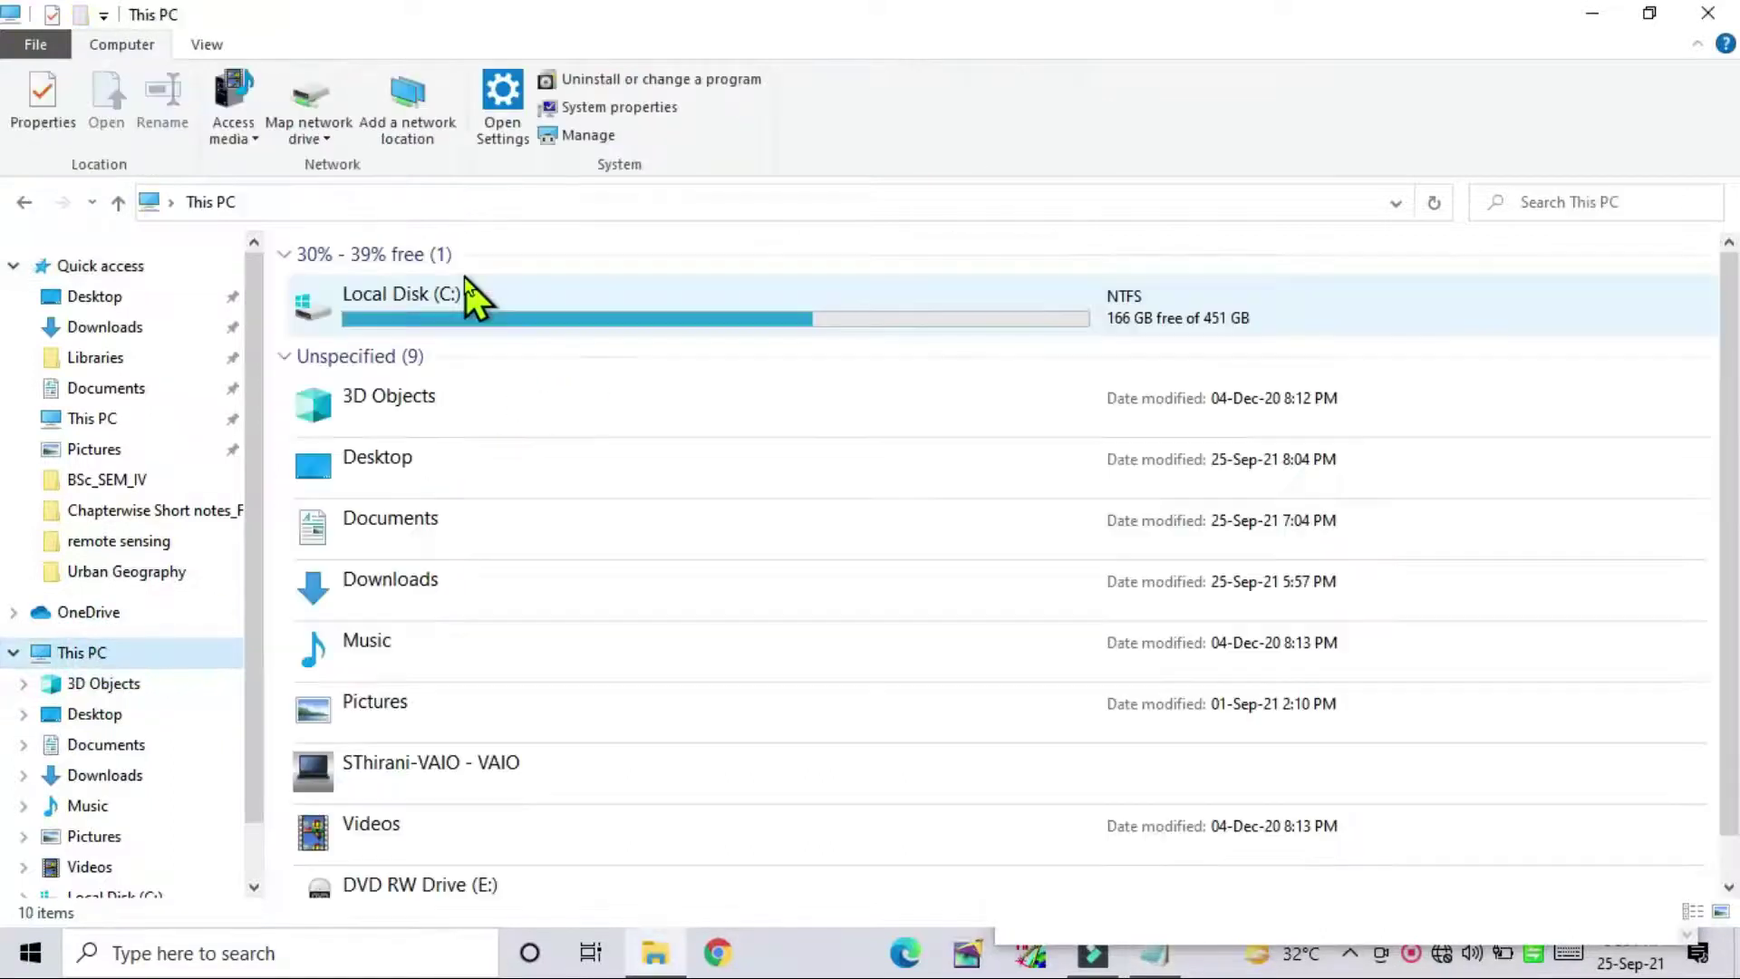
double_click(467, 304)
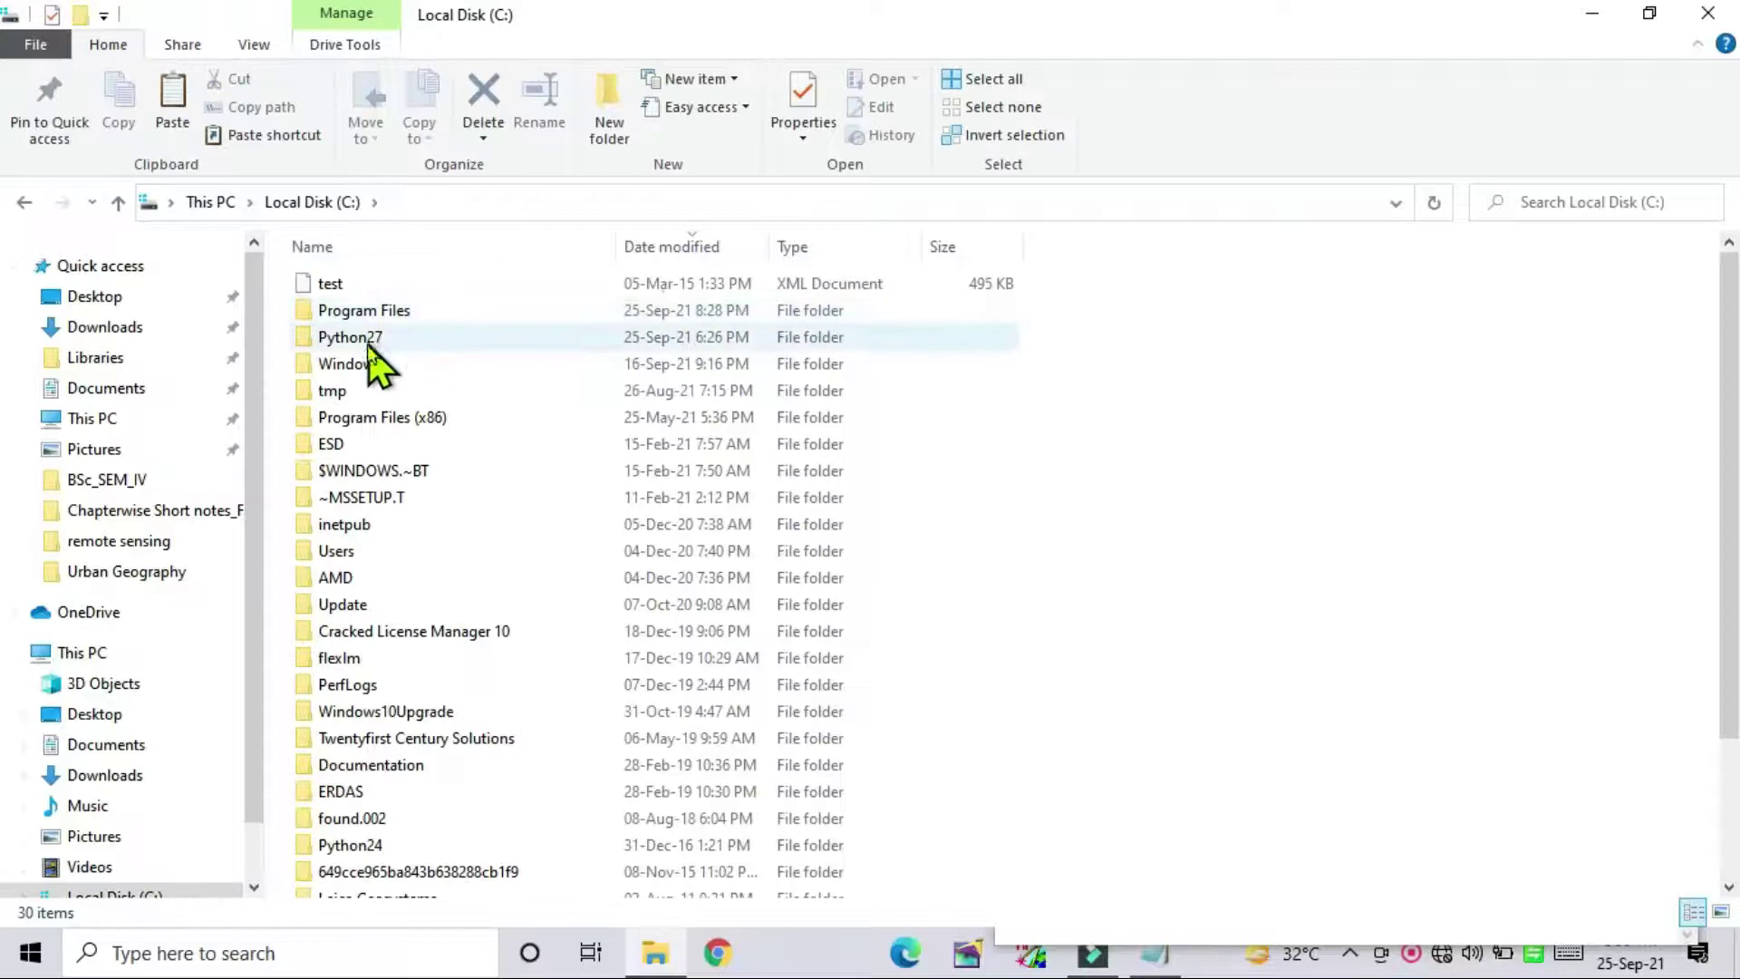
double_click(393, 419)
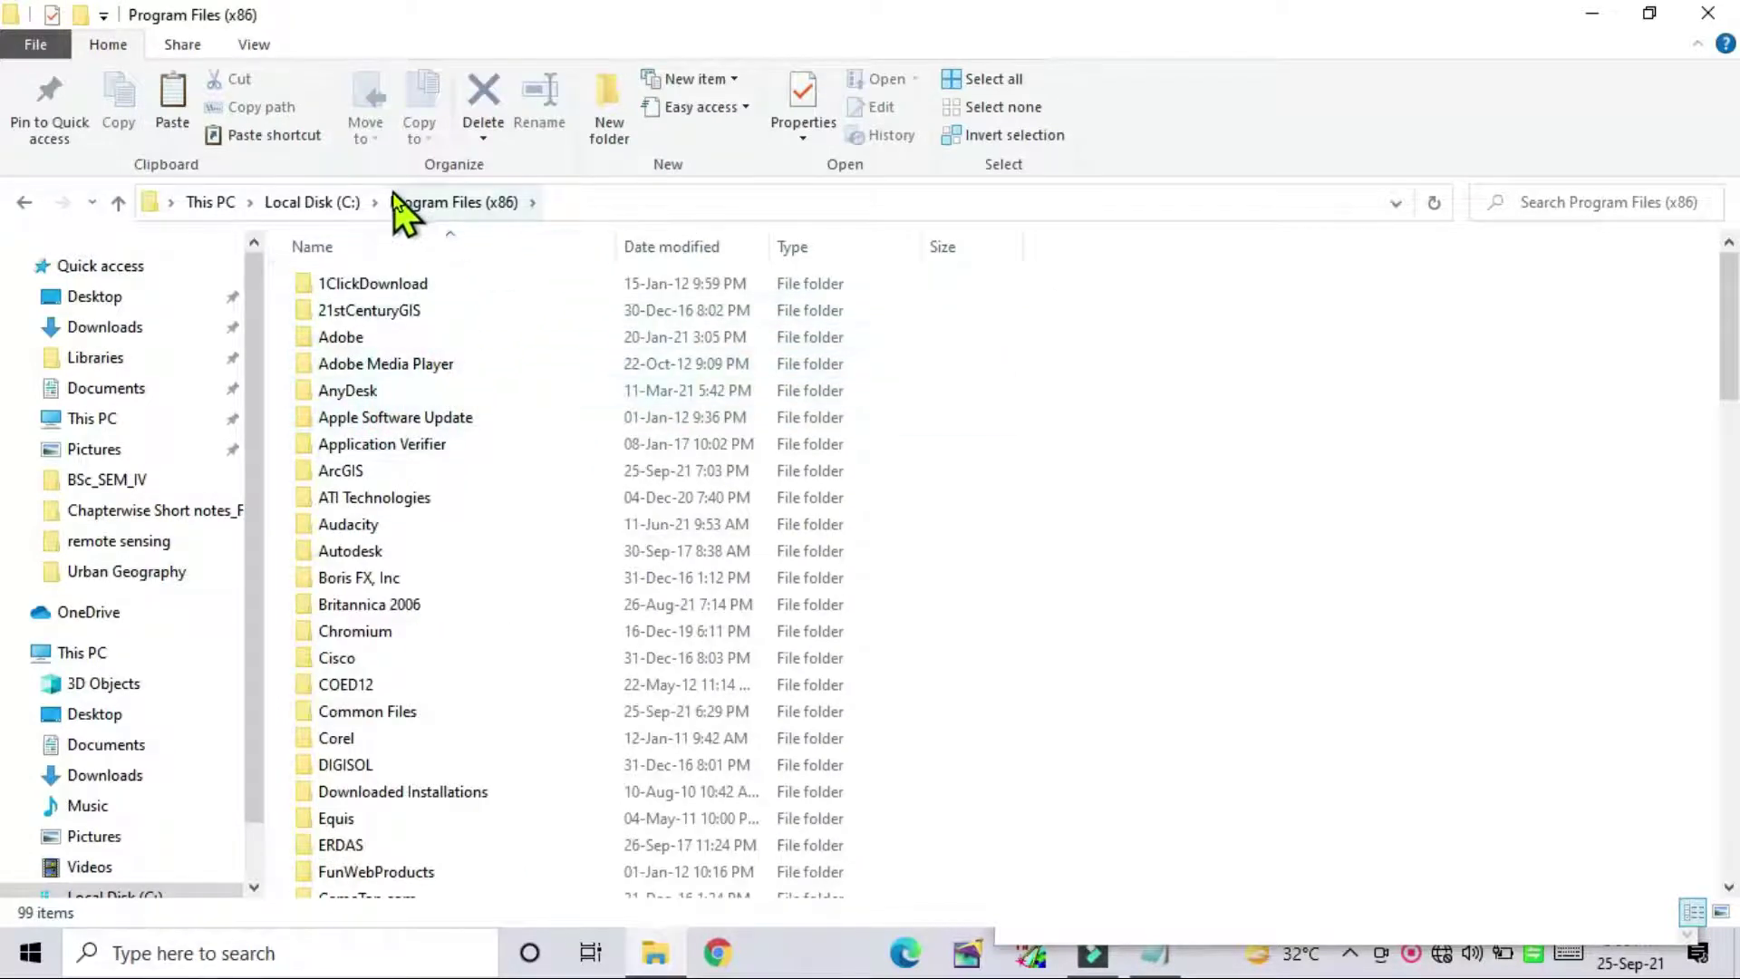
left_click(306, 205)
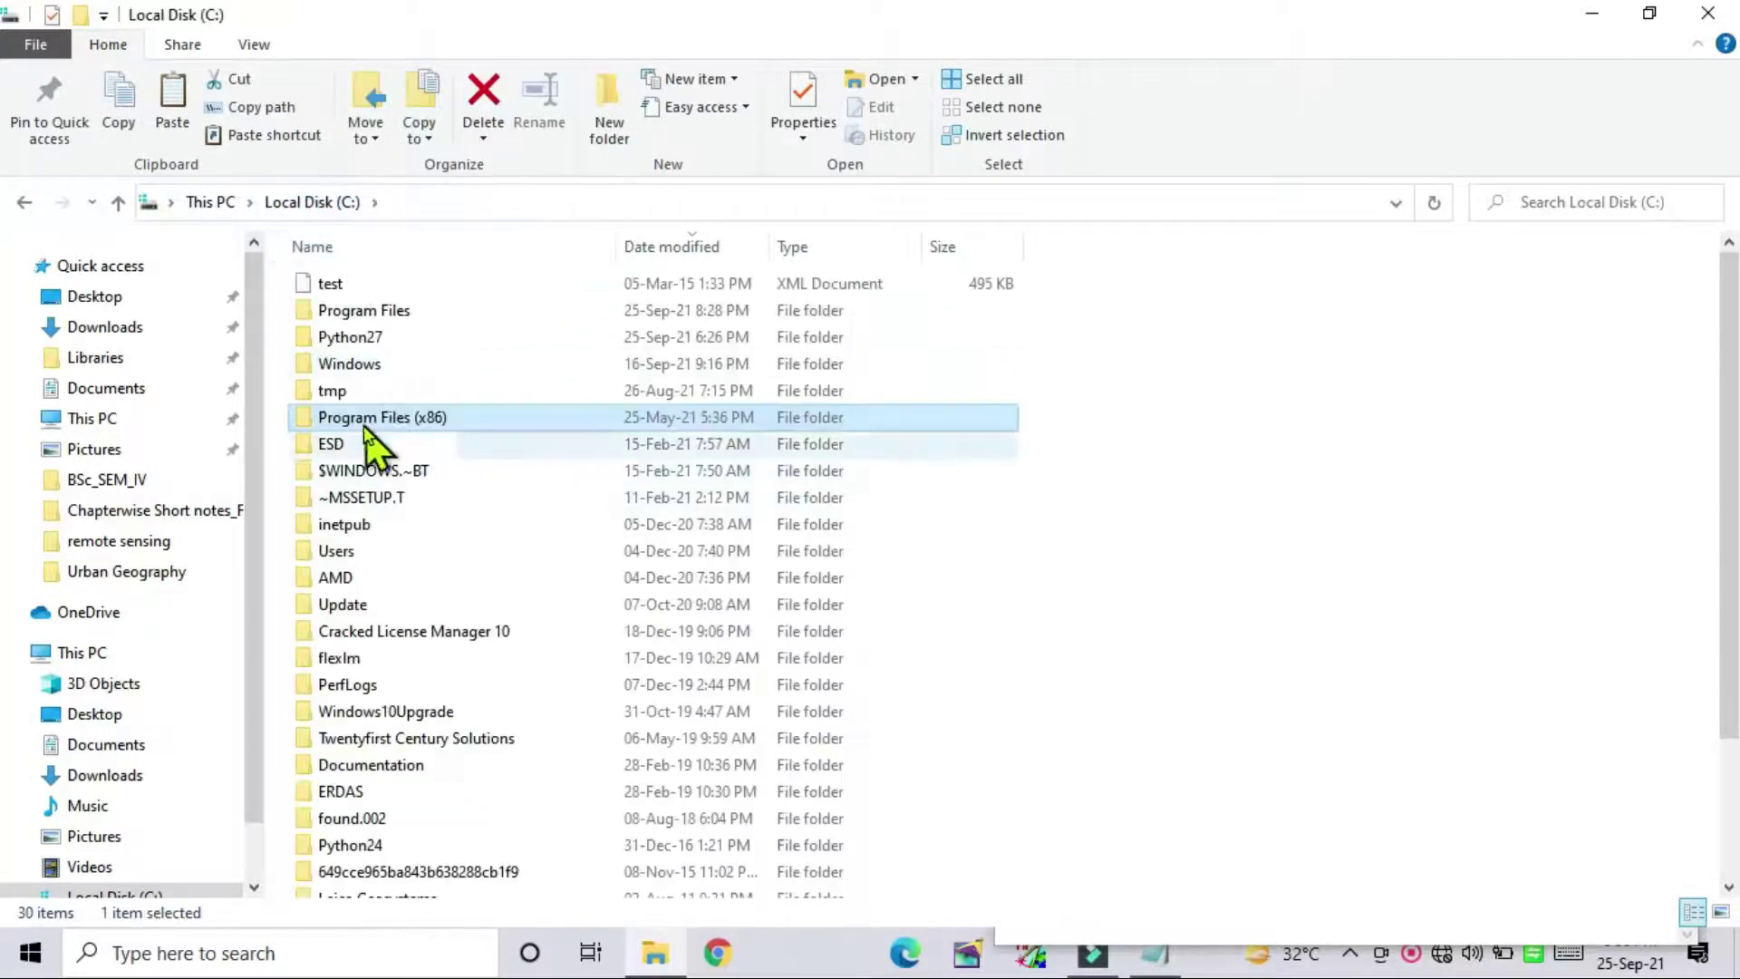
double_click(379, 312)
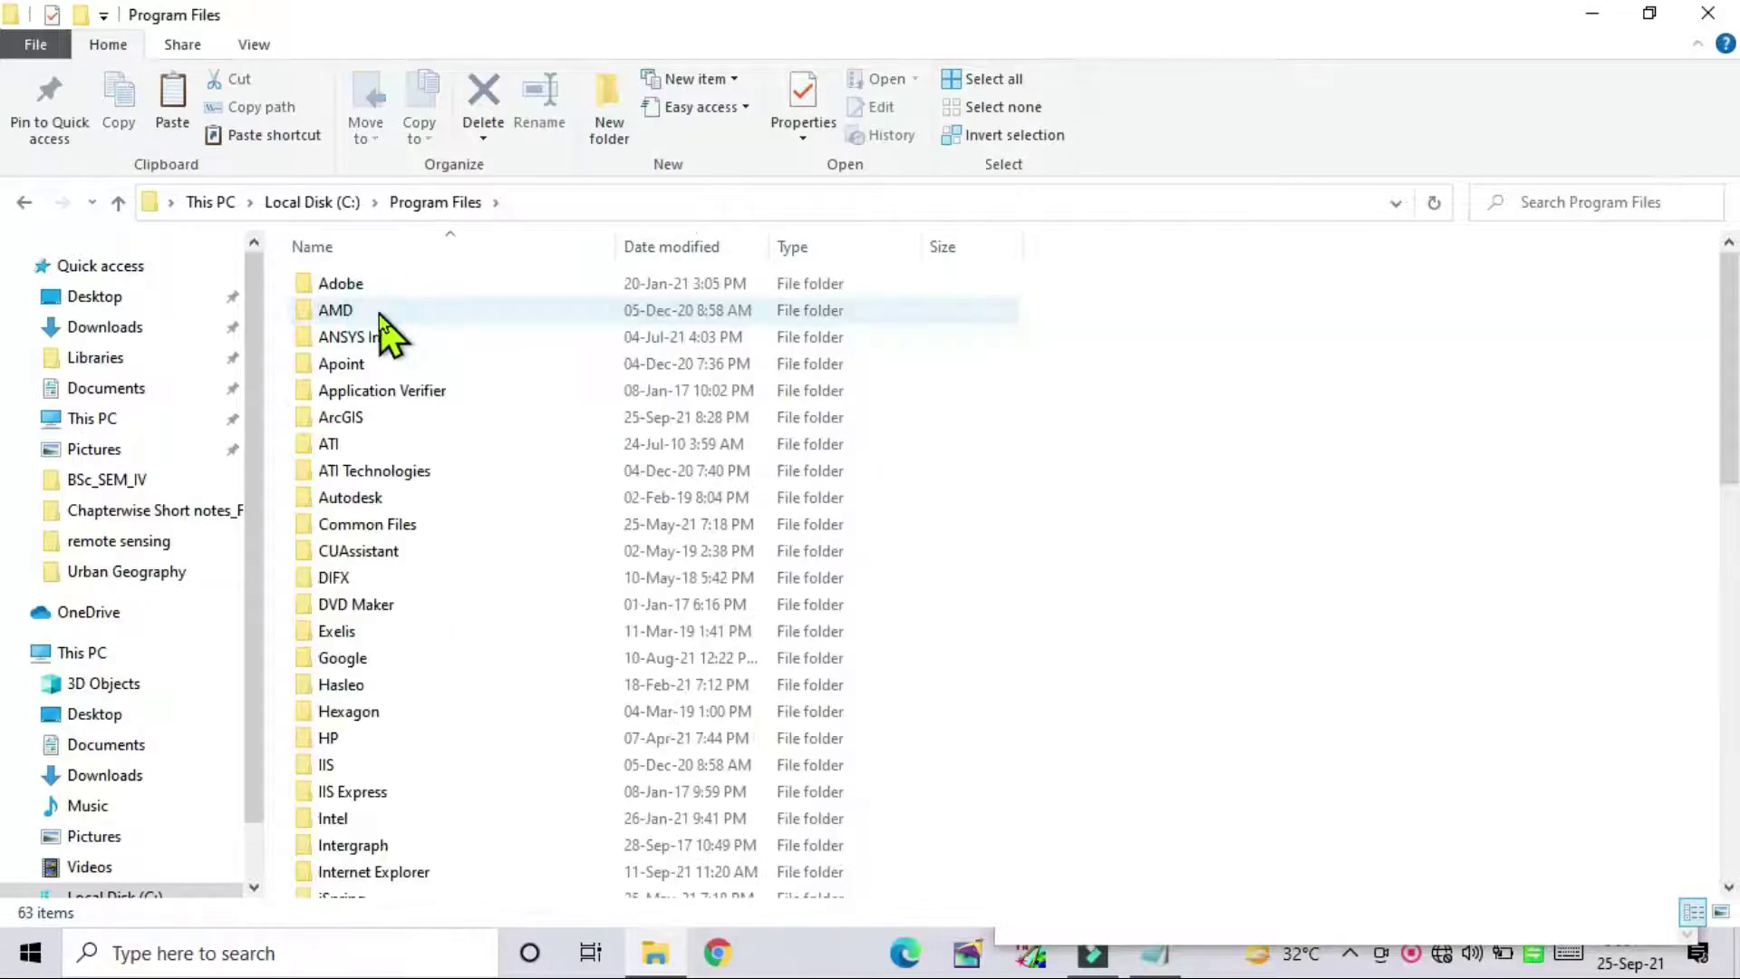
double_click(375, 431)
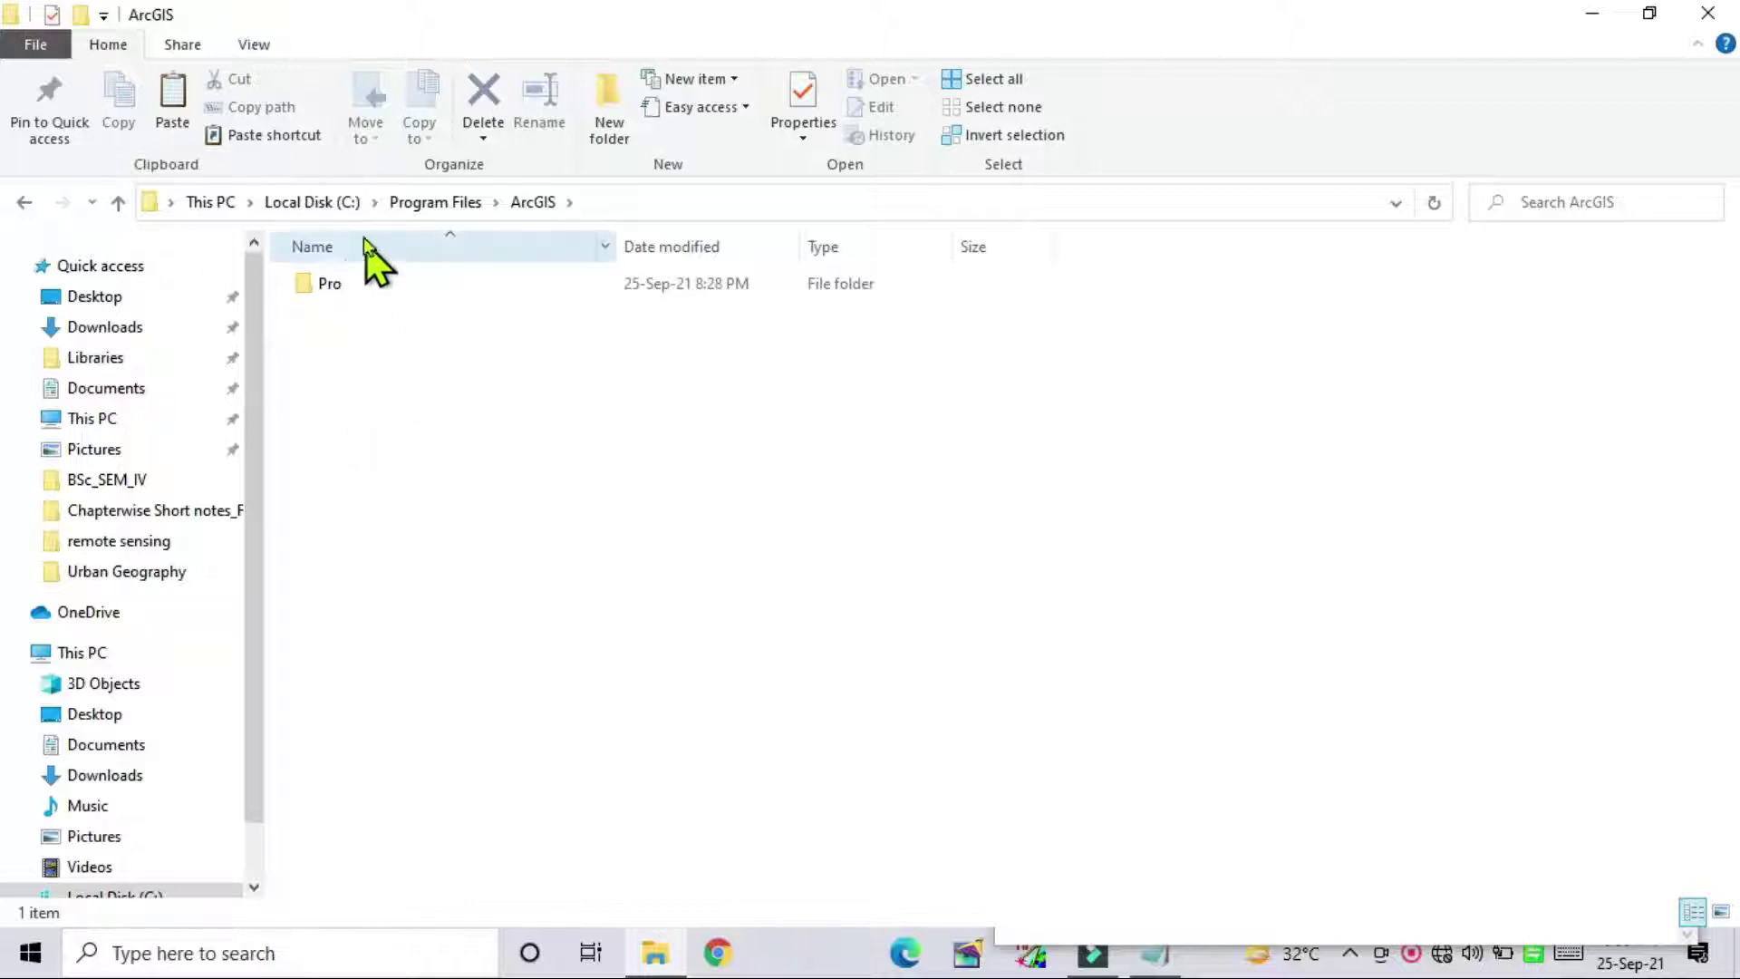
double_click(337, 288)
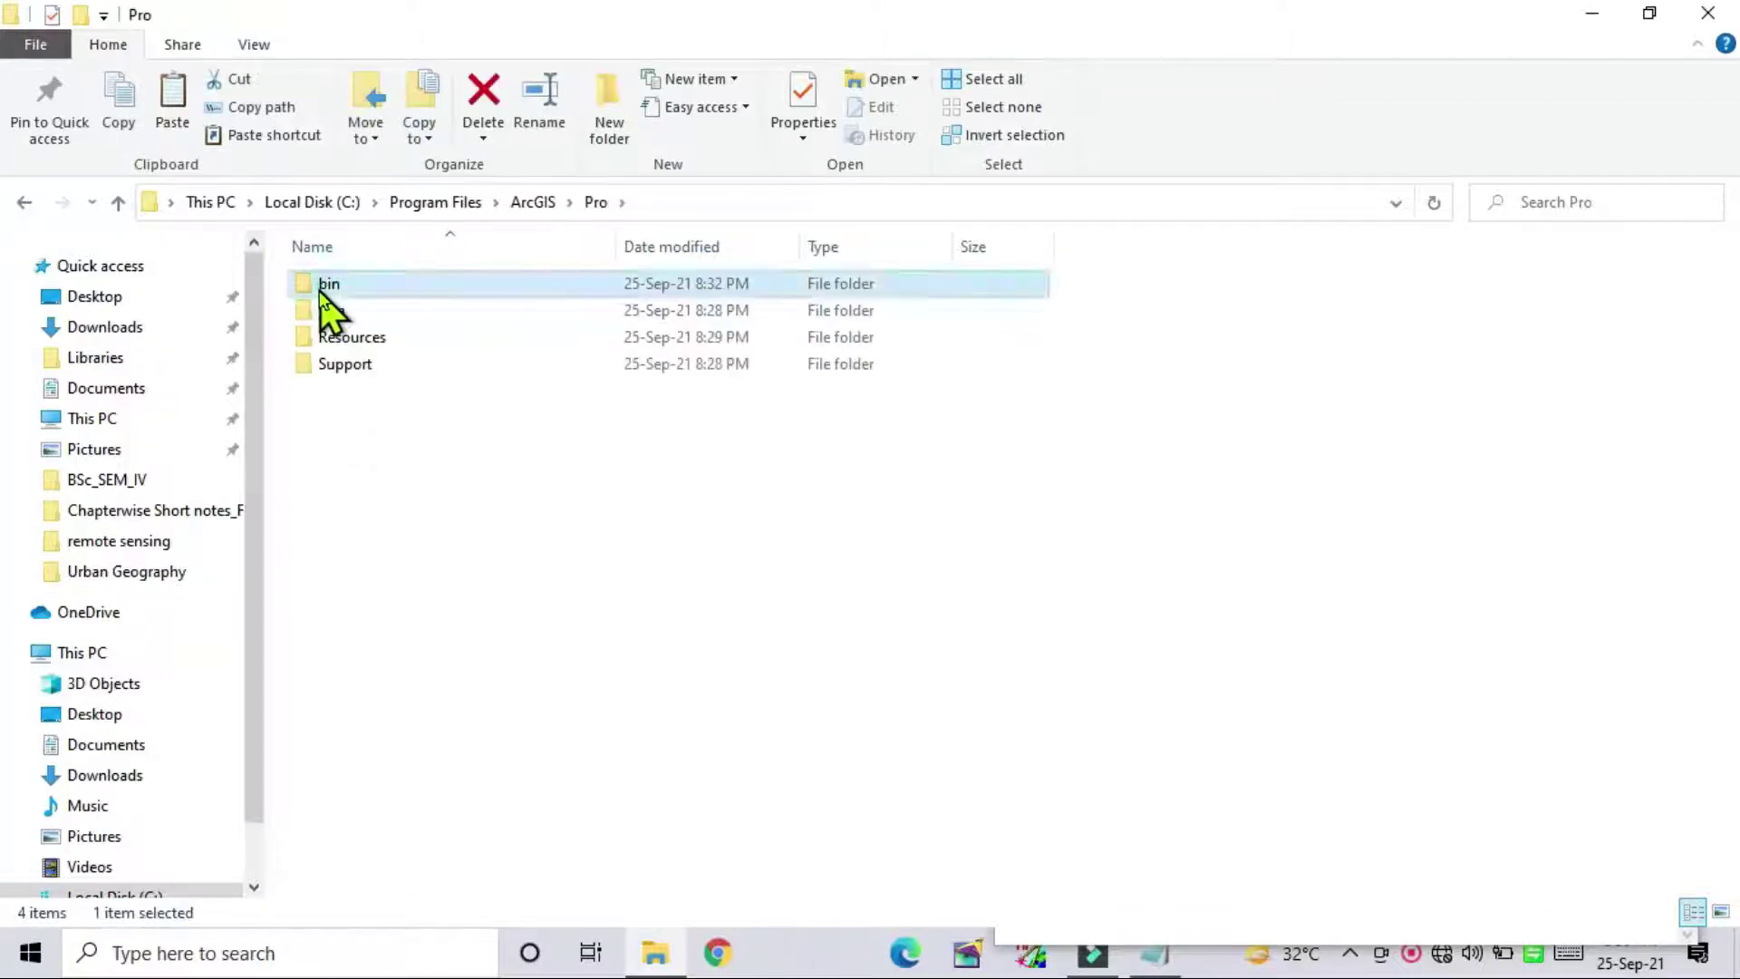
double_click(328, 285)
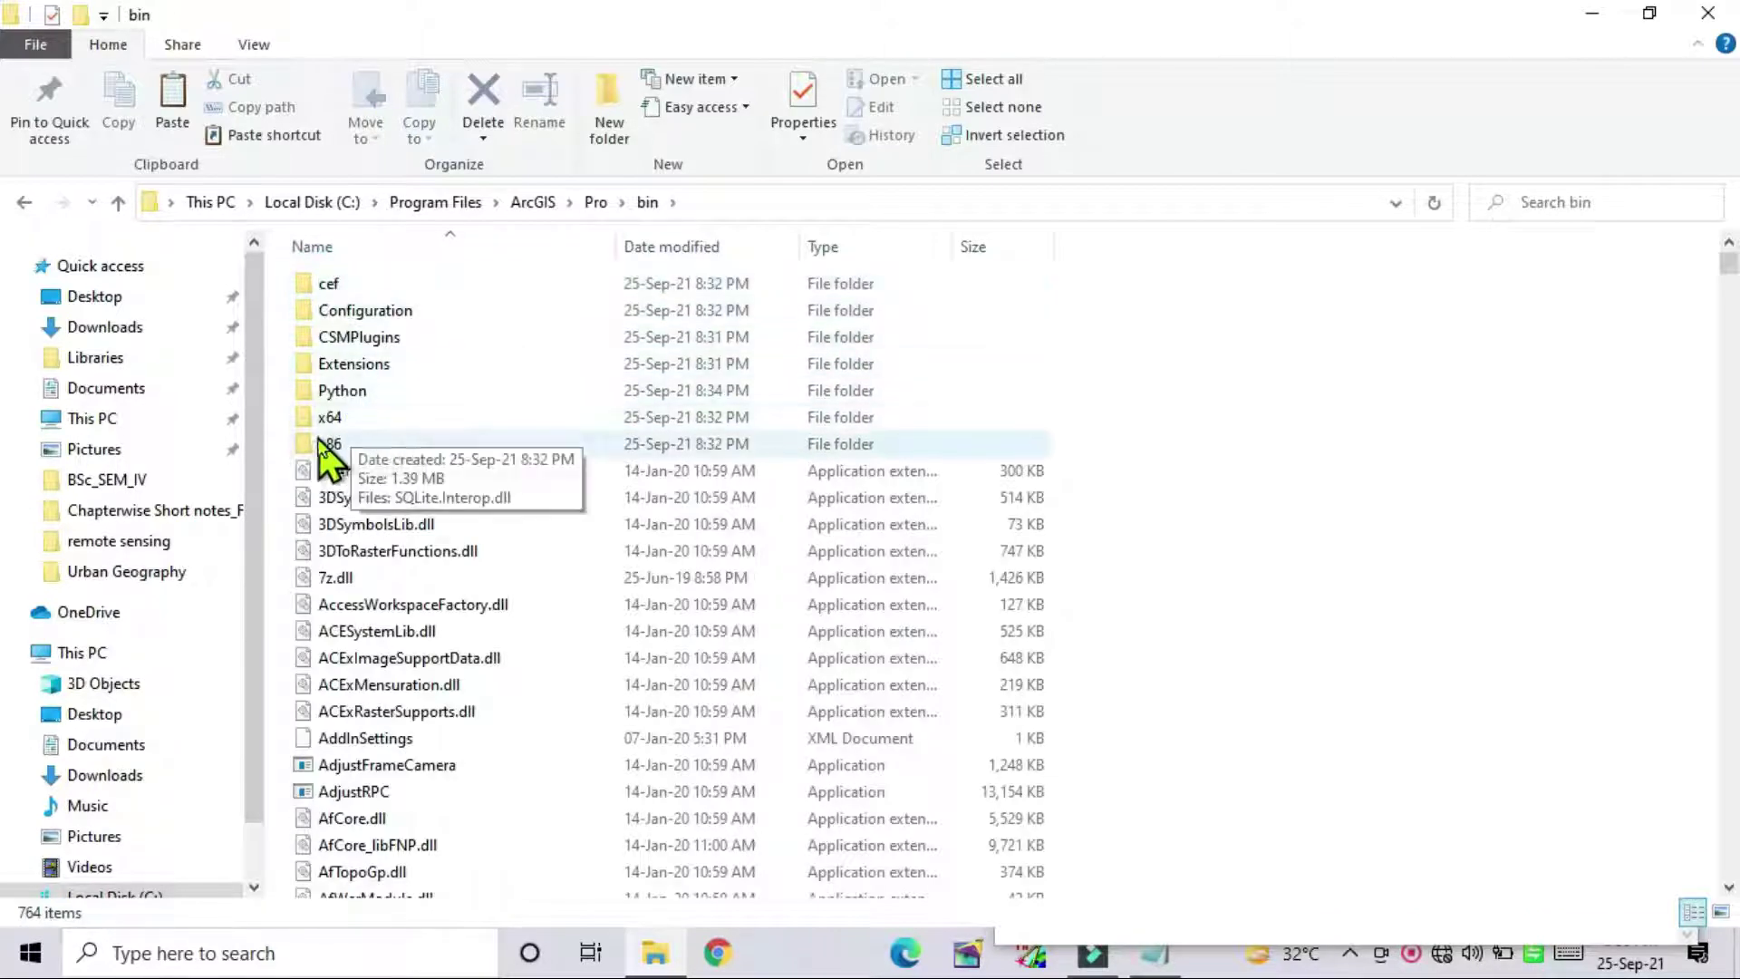
Paste AfCore_libFNP.dll into the bin folder, replacing the existing file and granting administrator permission.
right_click(1248, 441)
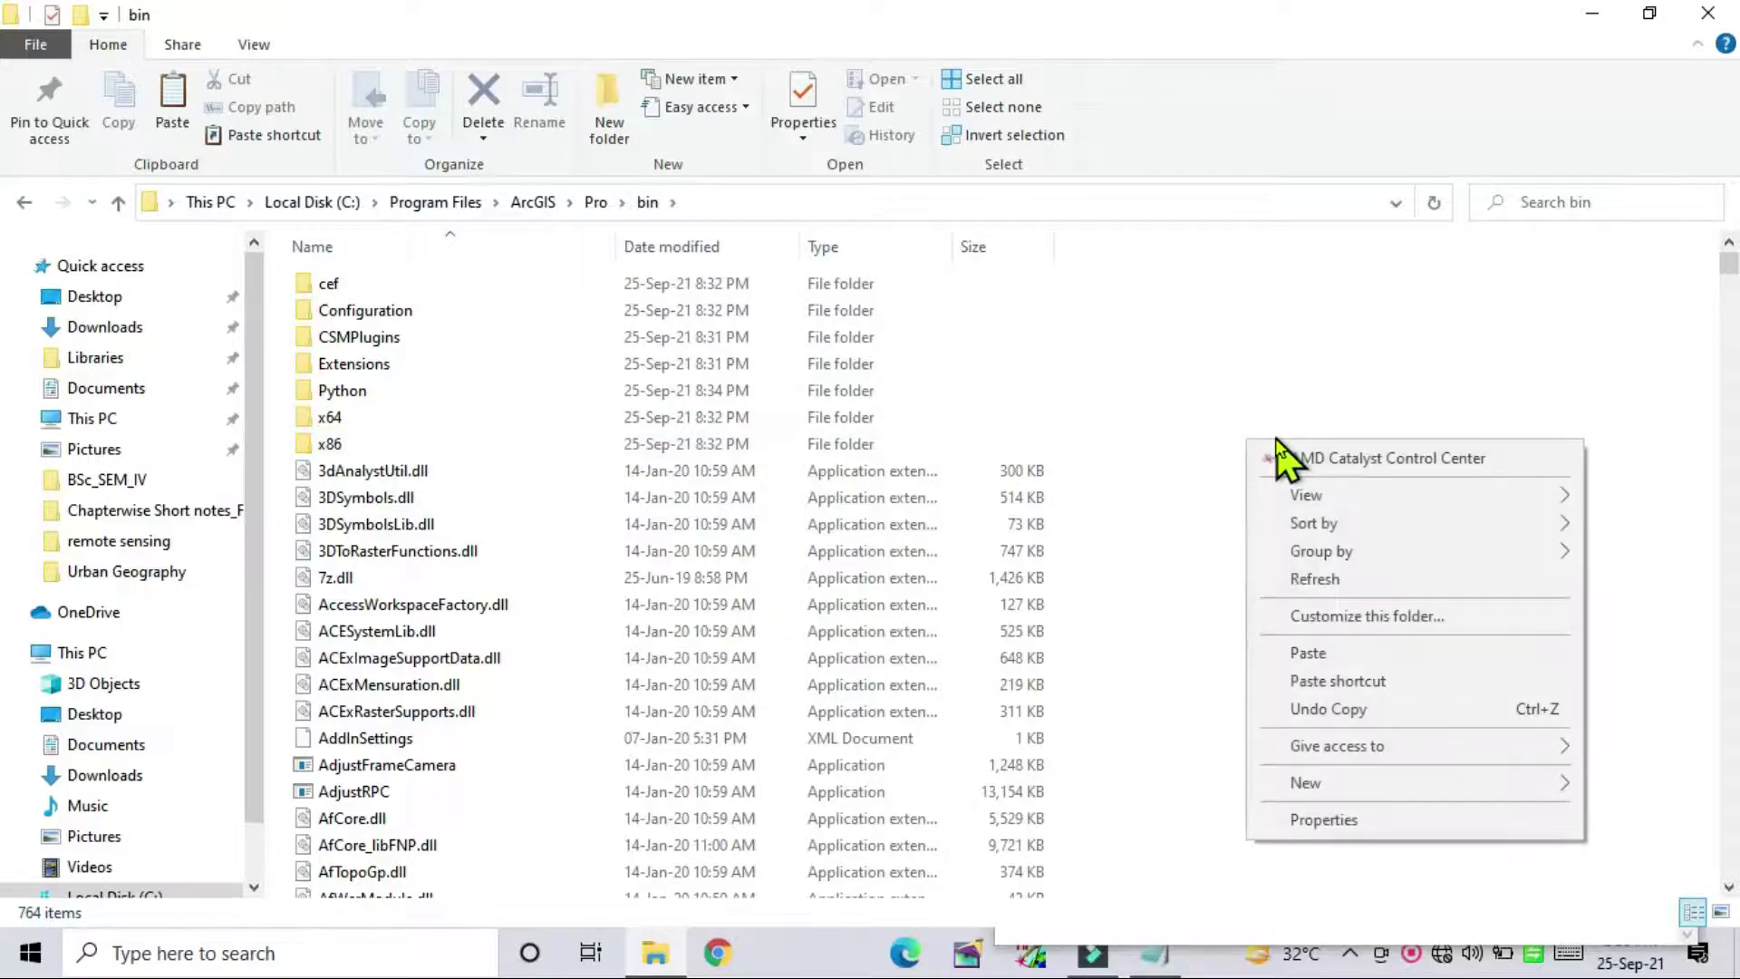
left_click(1326, 652)
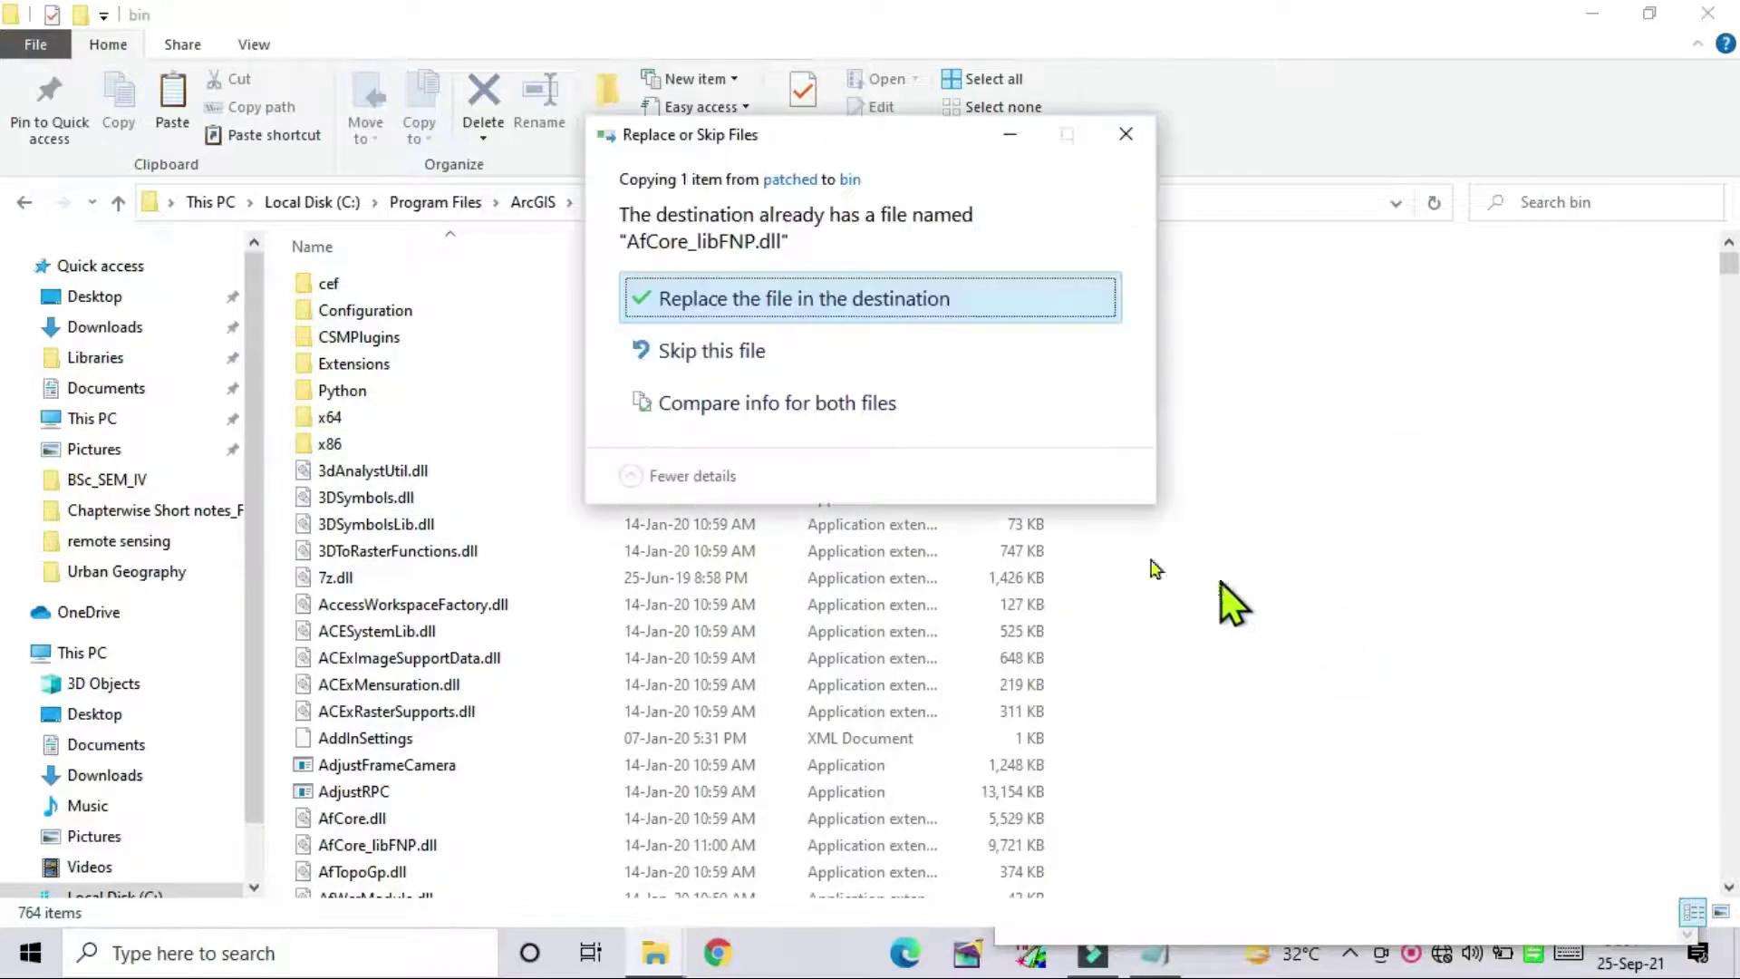
left_click(702, 299)
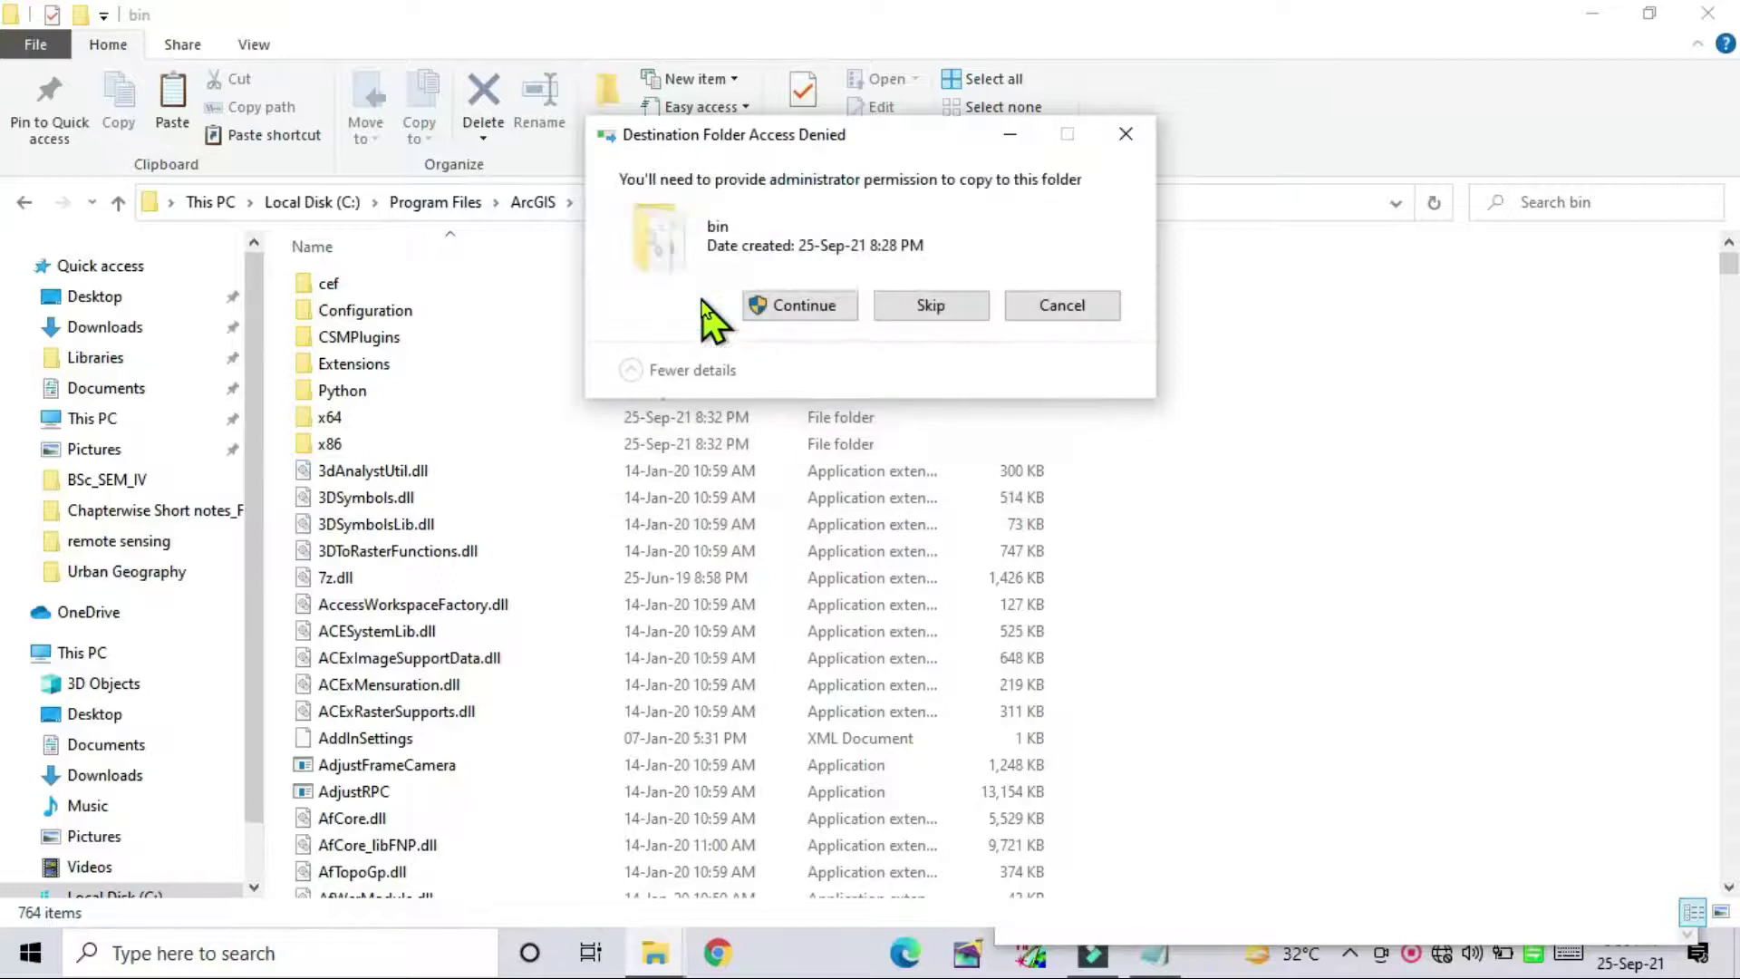
left_click(777, 305)
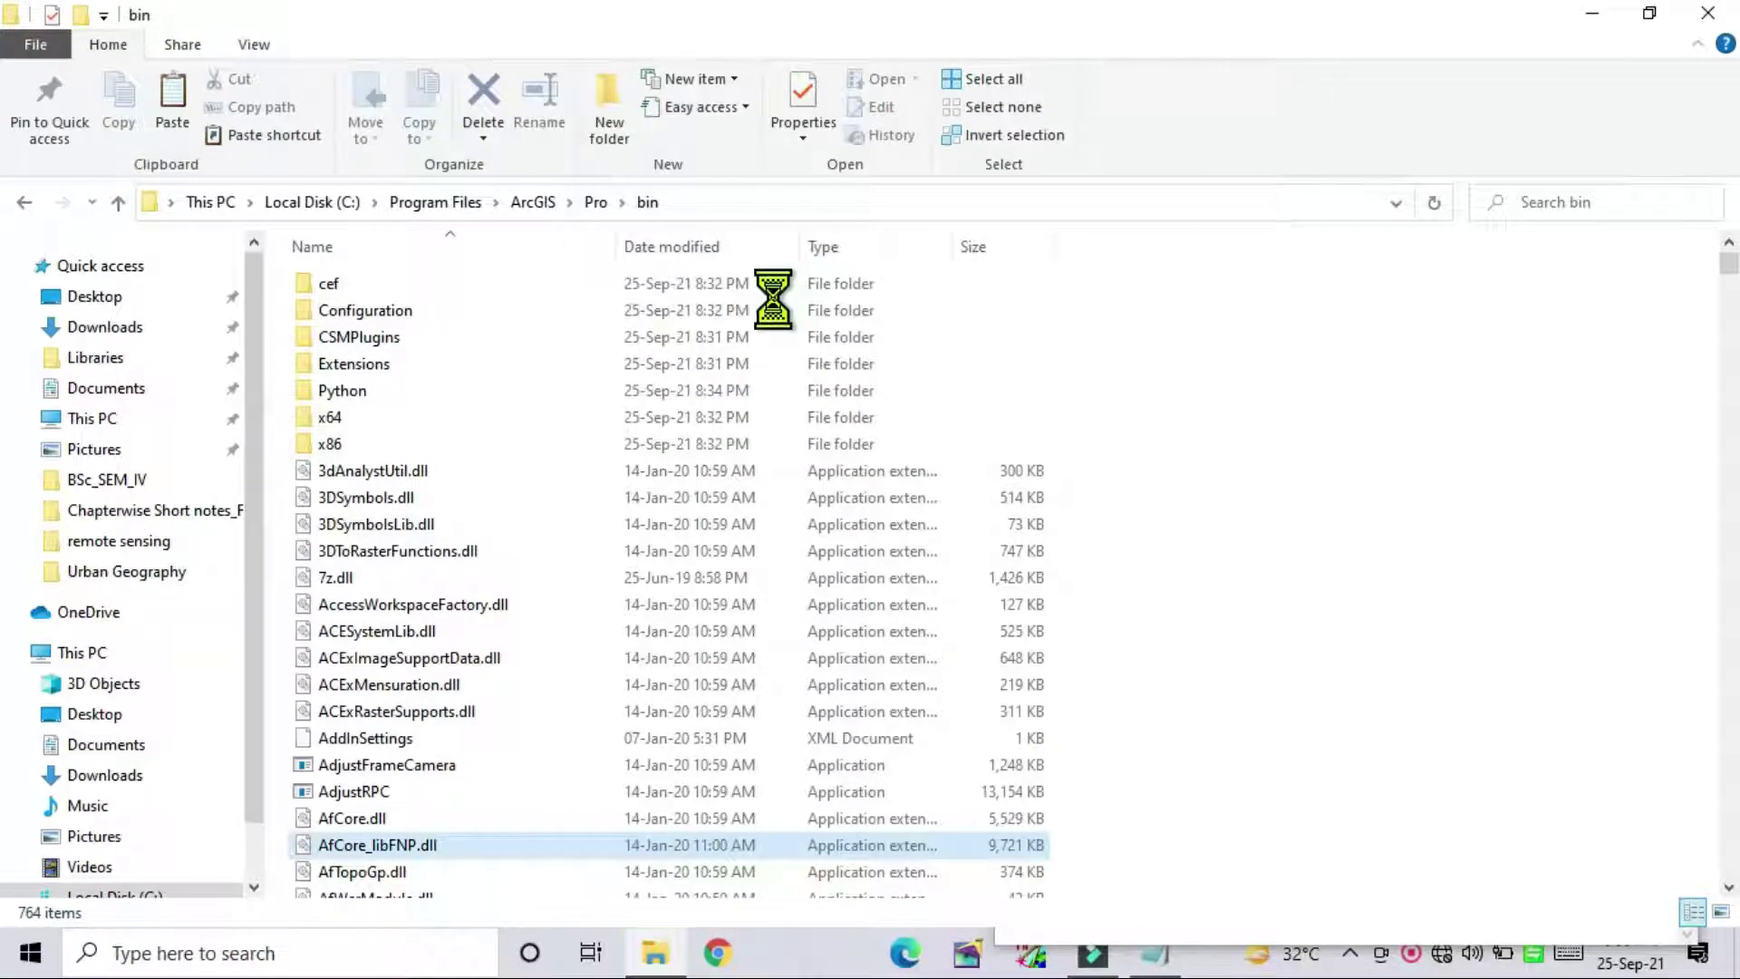
Leave the bin folder and highlight the Readme instruction about importing lic.reg to the registry.
left_click(22, 203)
left_click(15, 205)
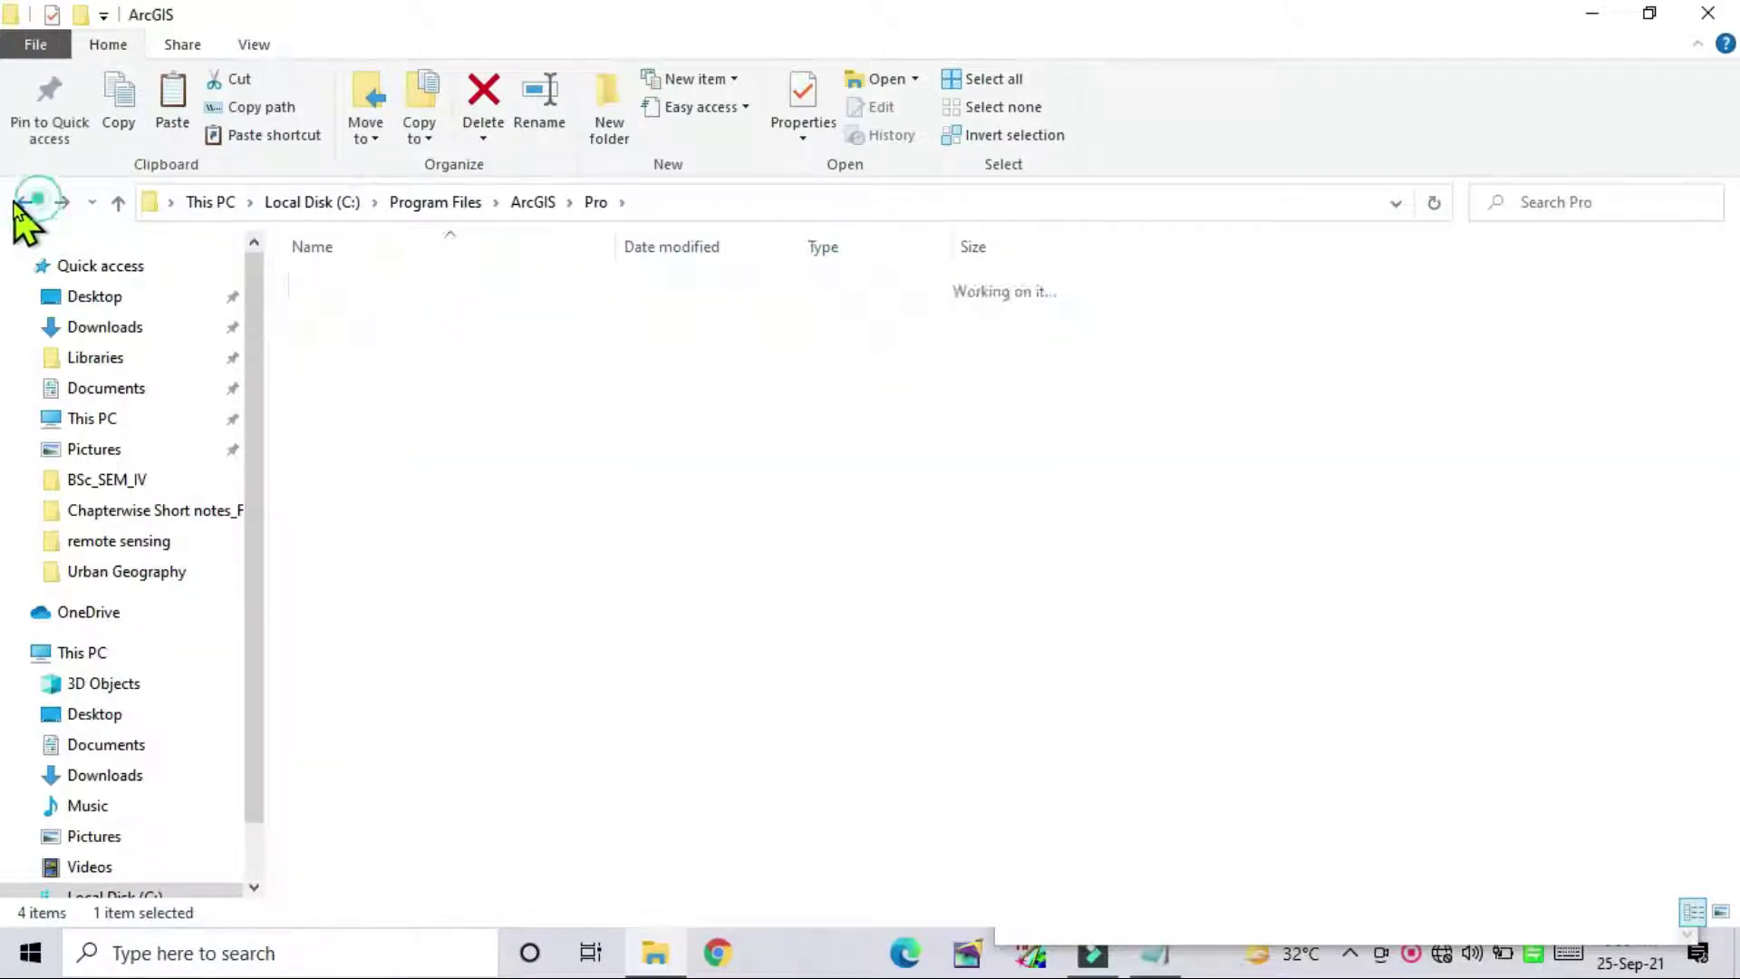
left_click(14, 205)
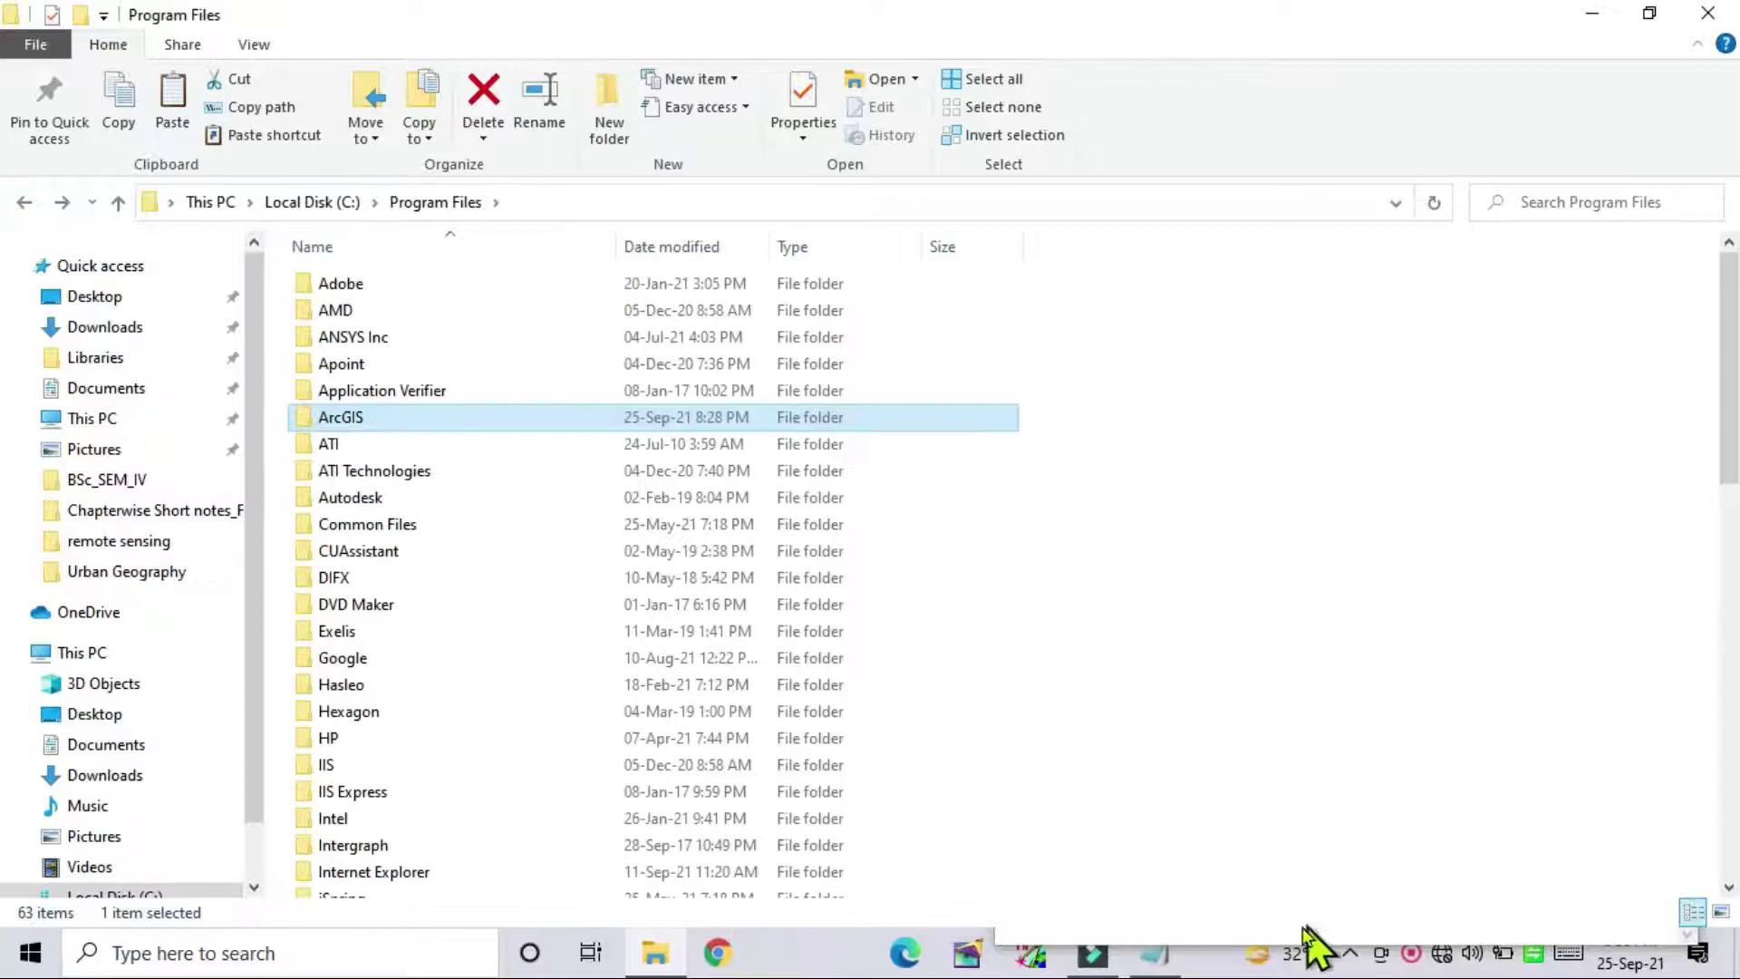
left_click(1155, 951)
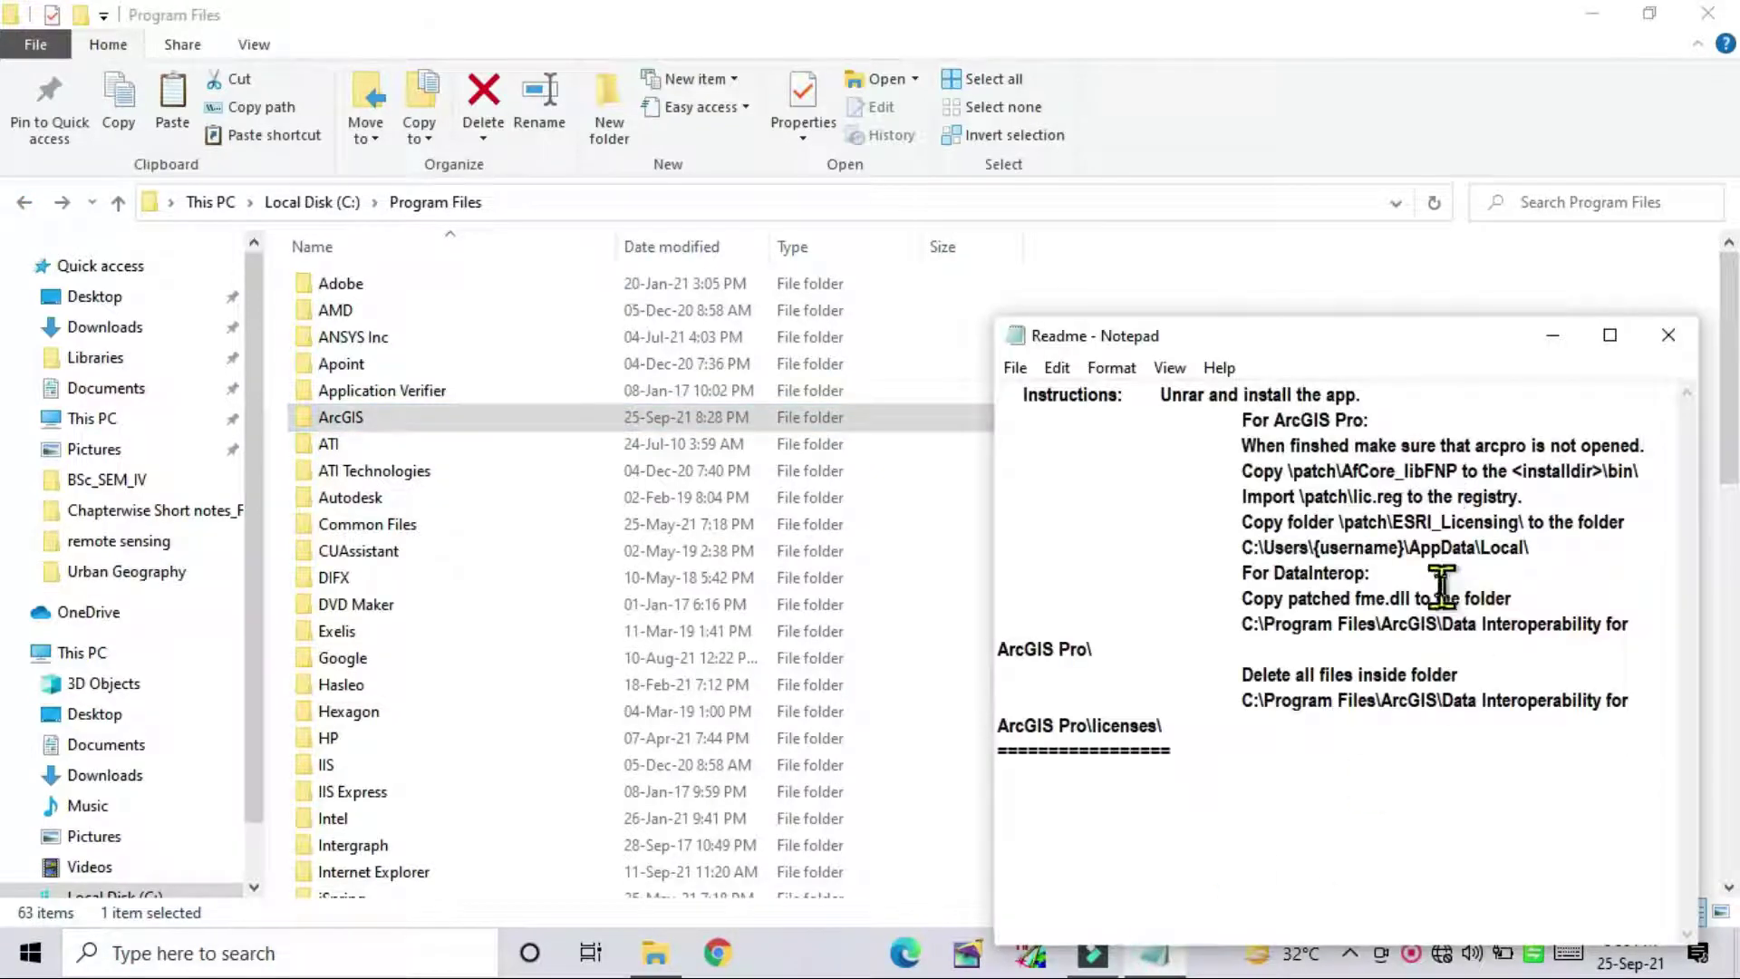
left_click_drag(1249, 492, 1507, 486)
left_click_drag(1525, 487, 1527, 493)
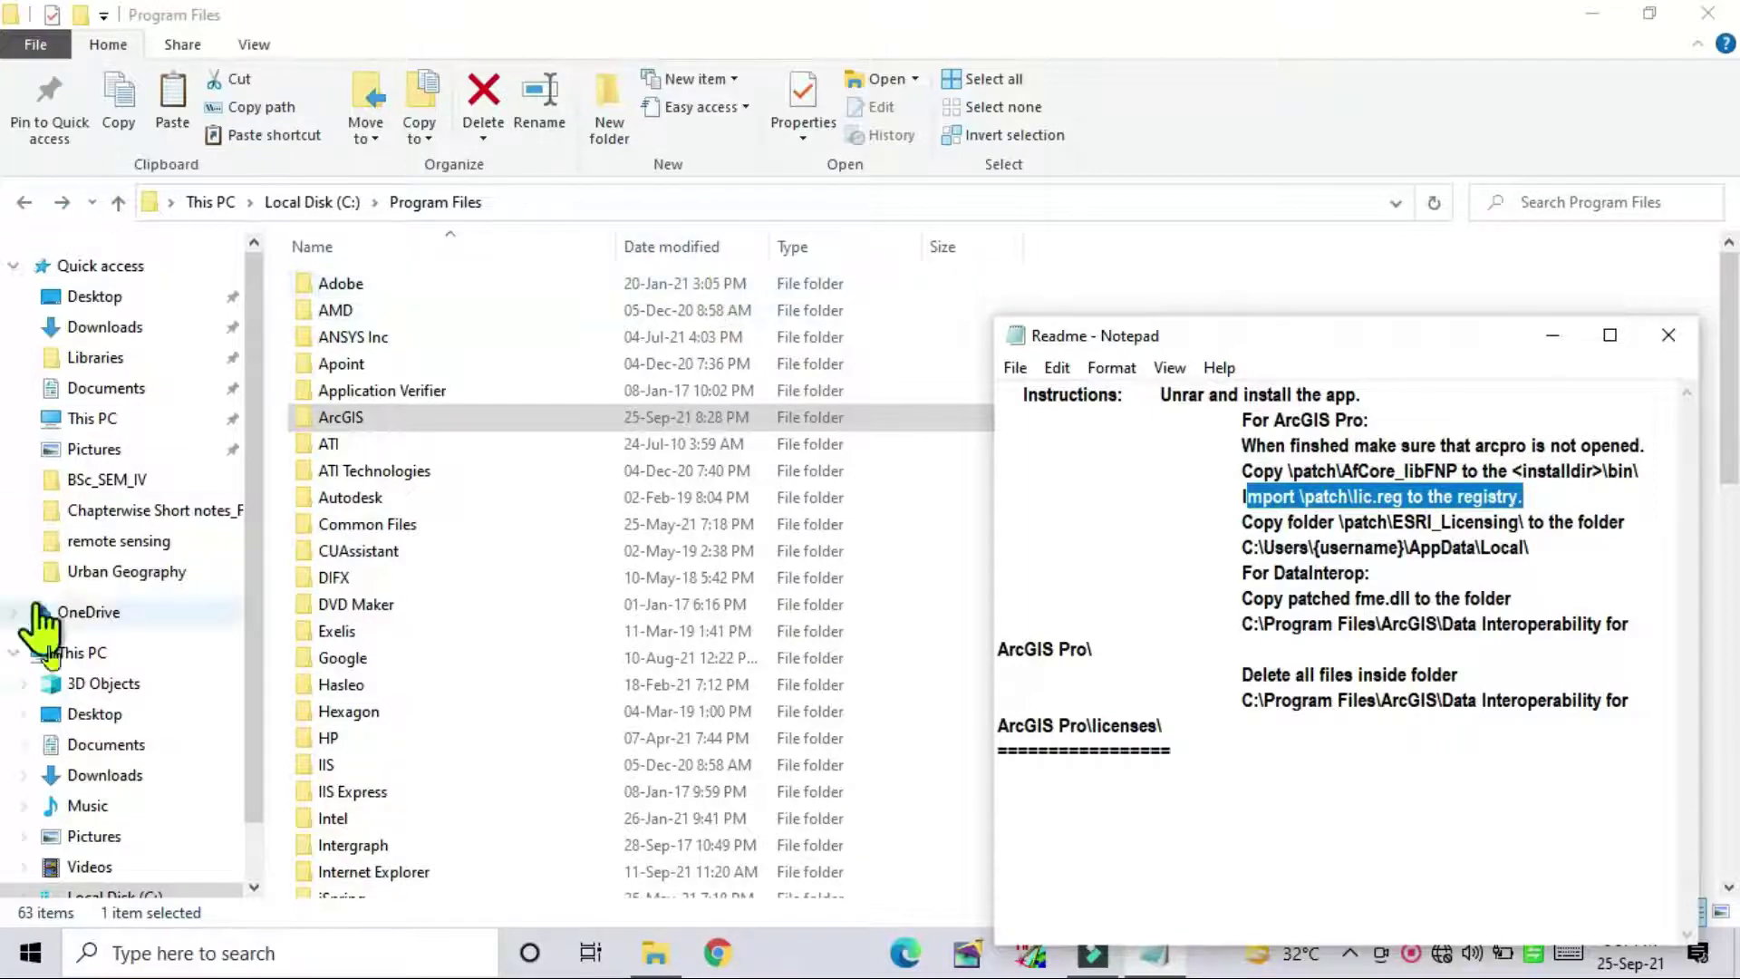
Open the patched folder within the nested ESRI_ArcGIS_Pro_v2.5 folders on the Desktop.
left_click(101, 299)
left_click(397, 313)
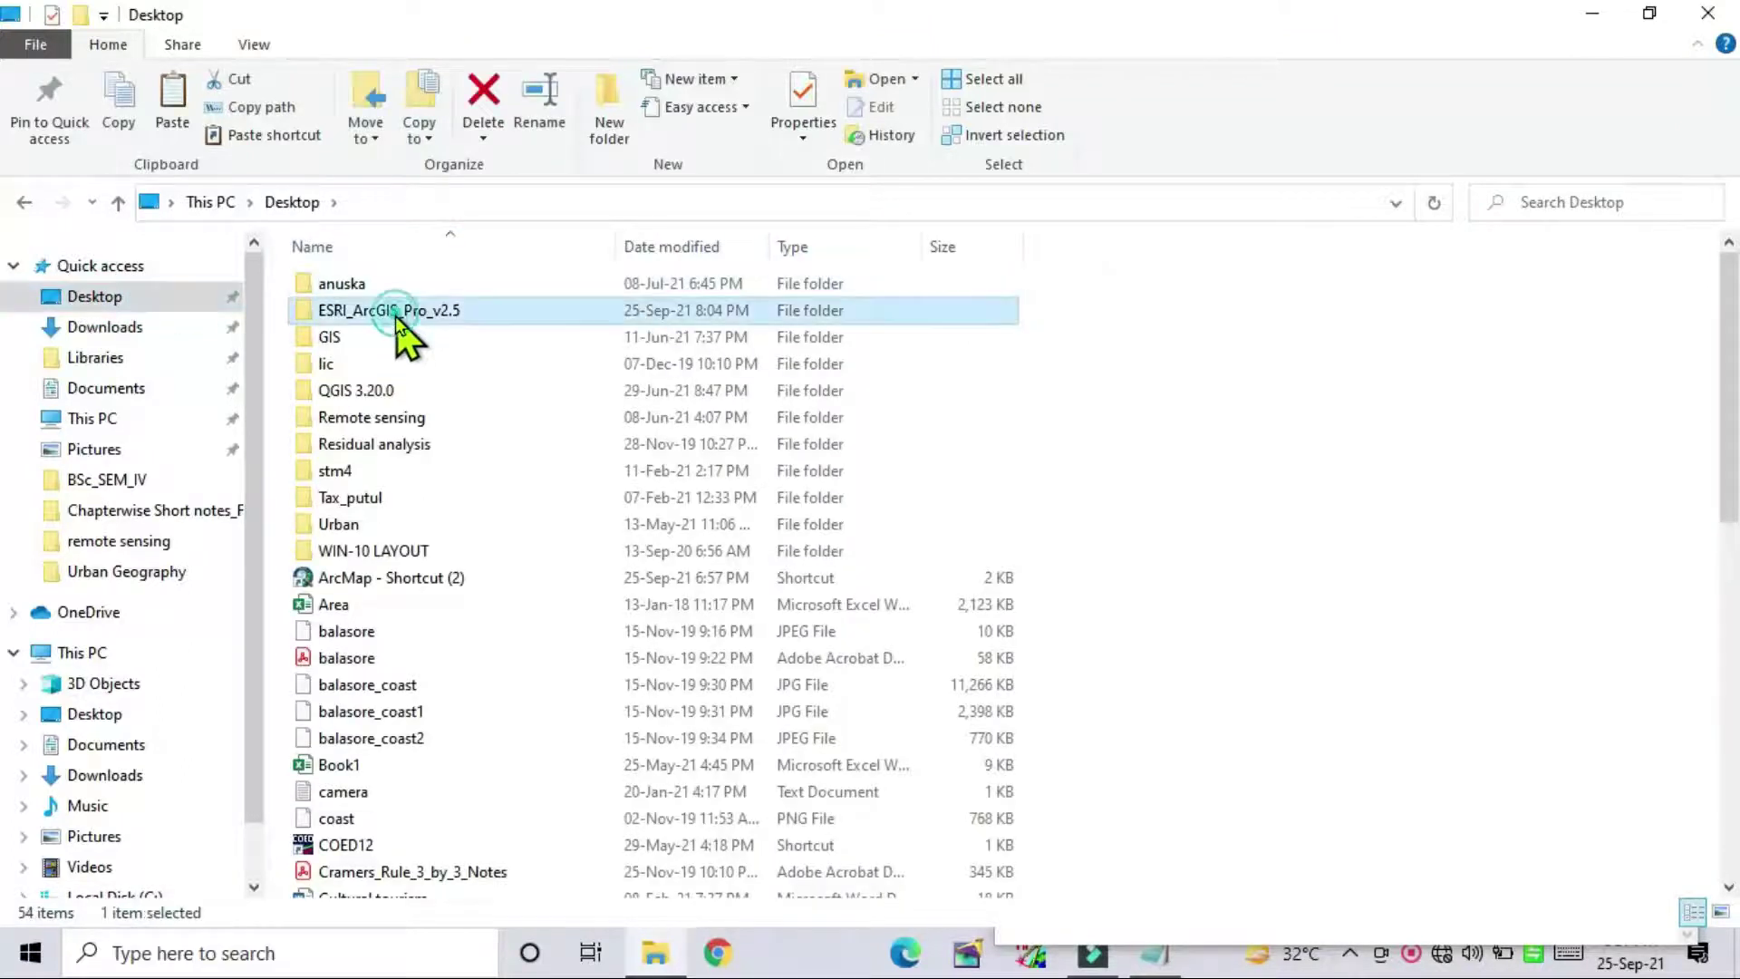
double_click(397, 312)
double_click(392, 283)
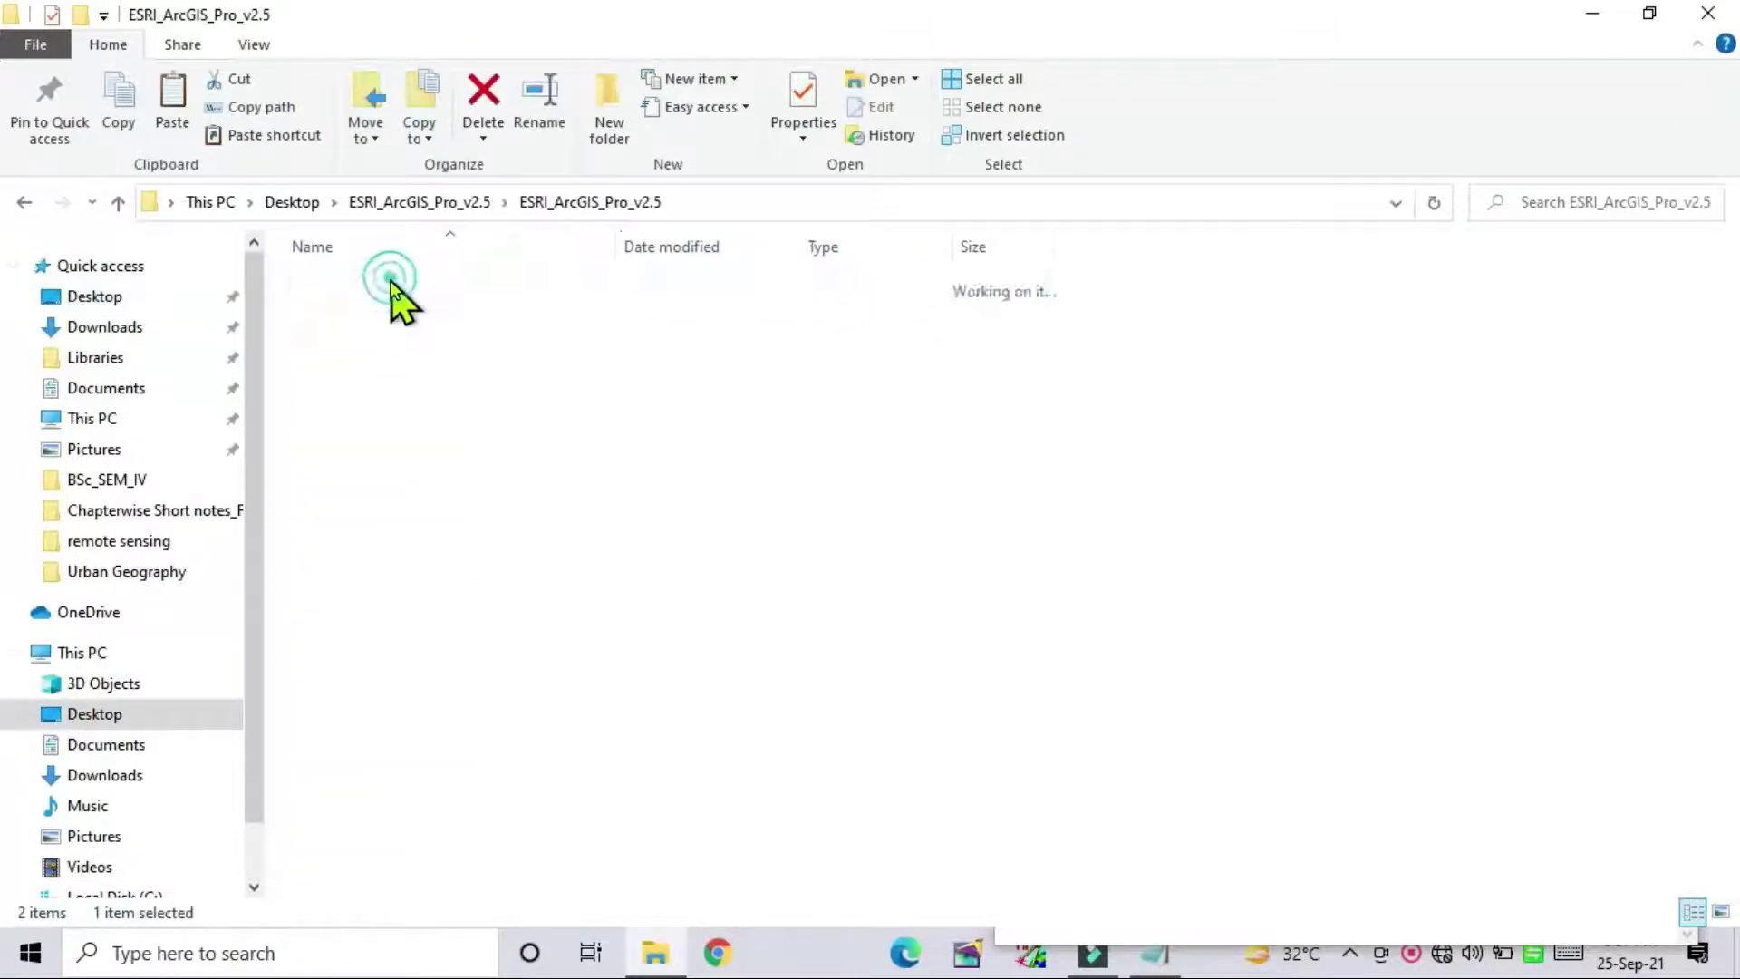
double_click(372, 288)
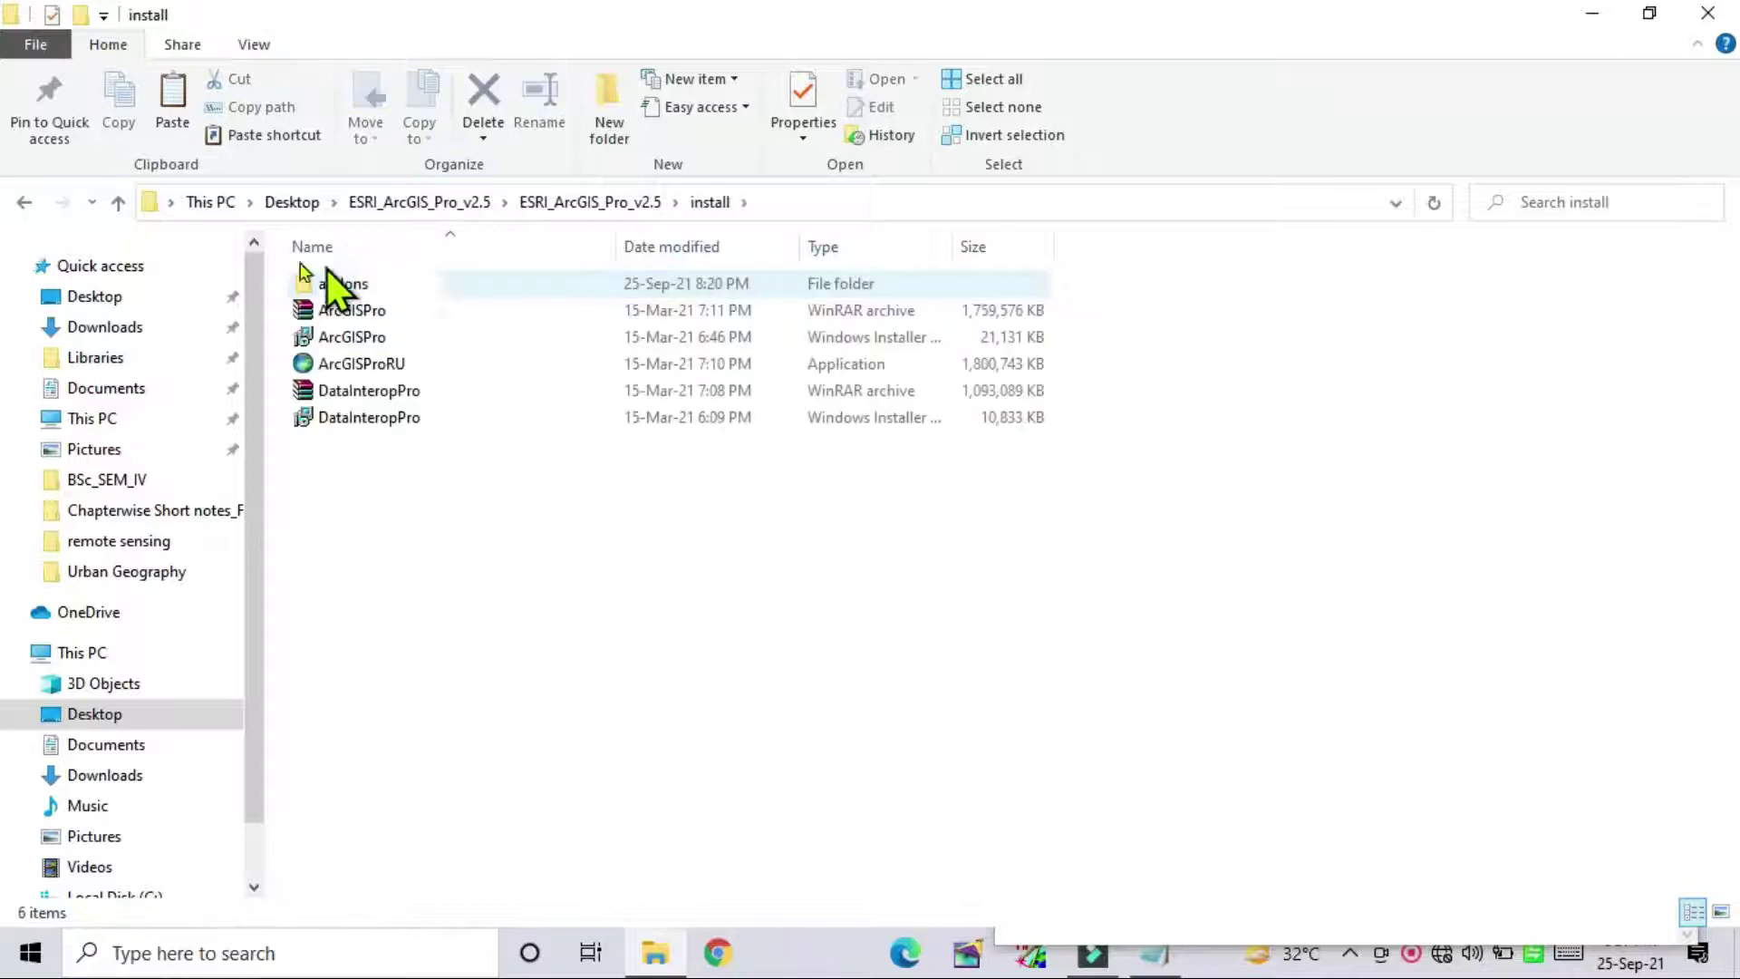
left_click(27, 201)
double_click(337, 310)
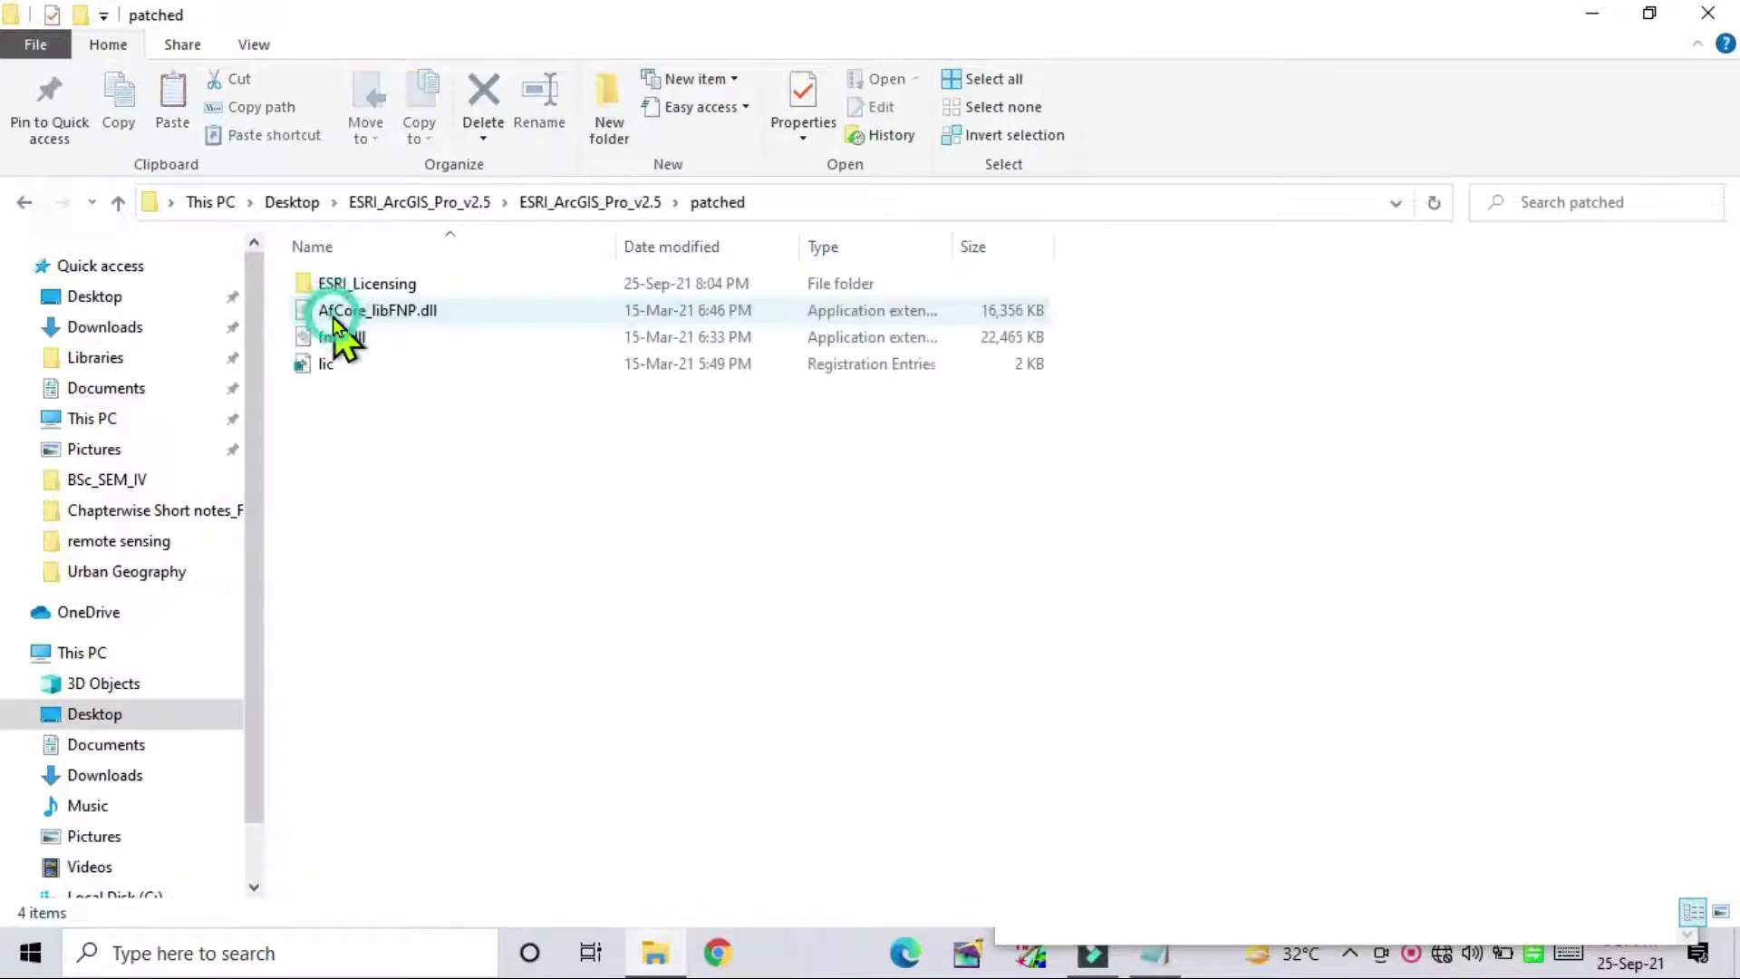
Merge the lic registration entries file from the patched folder into the Windows registry.
left_click(308, 370)
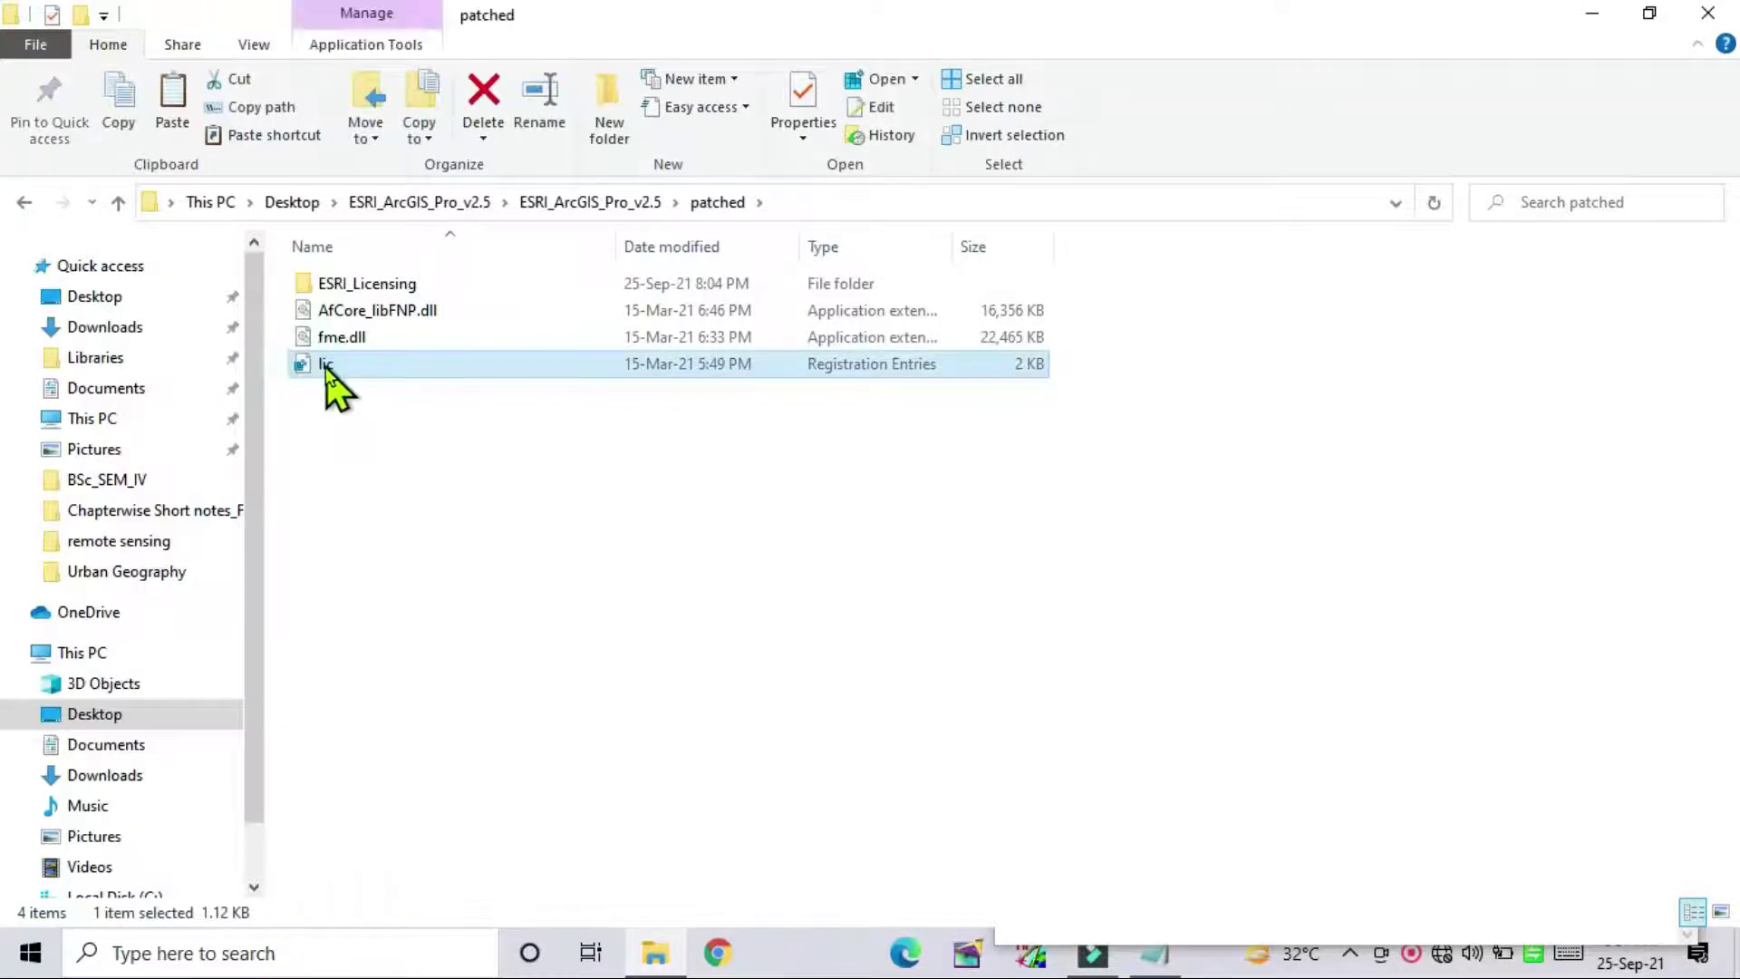
right_click(328, 366)
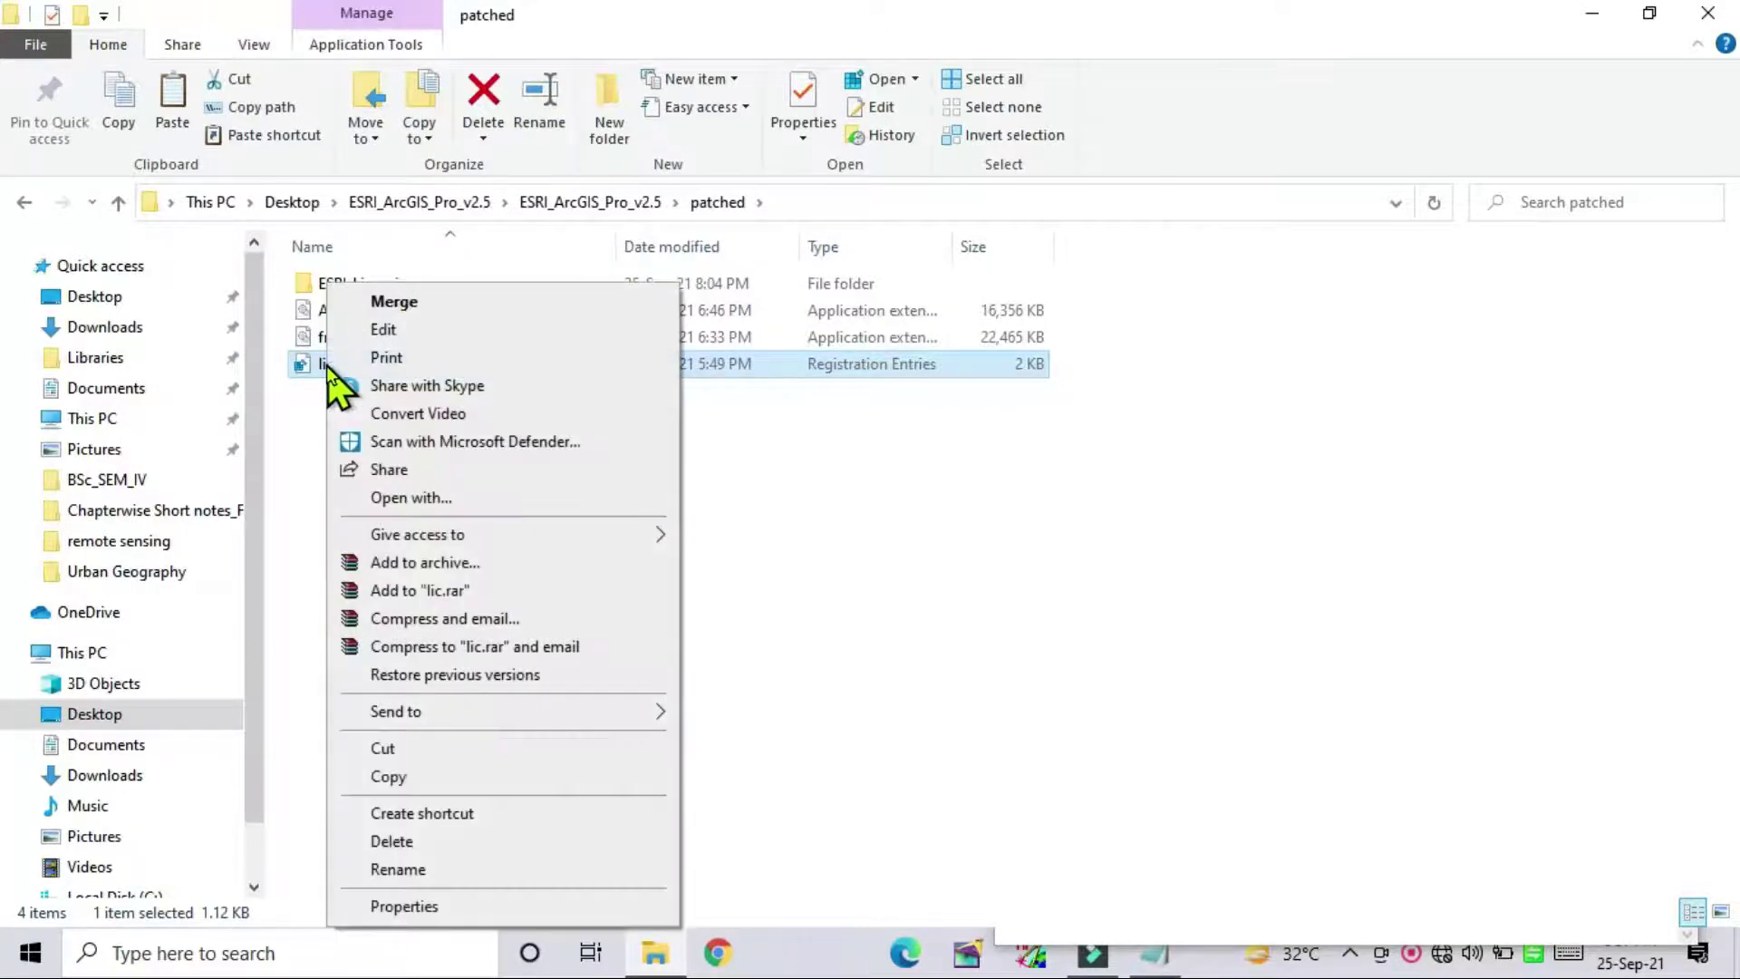
left_click(393, 302)
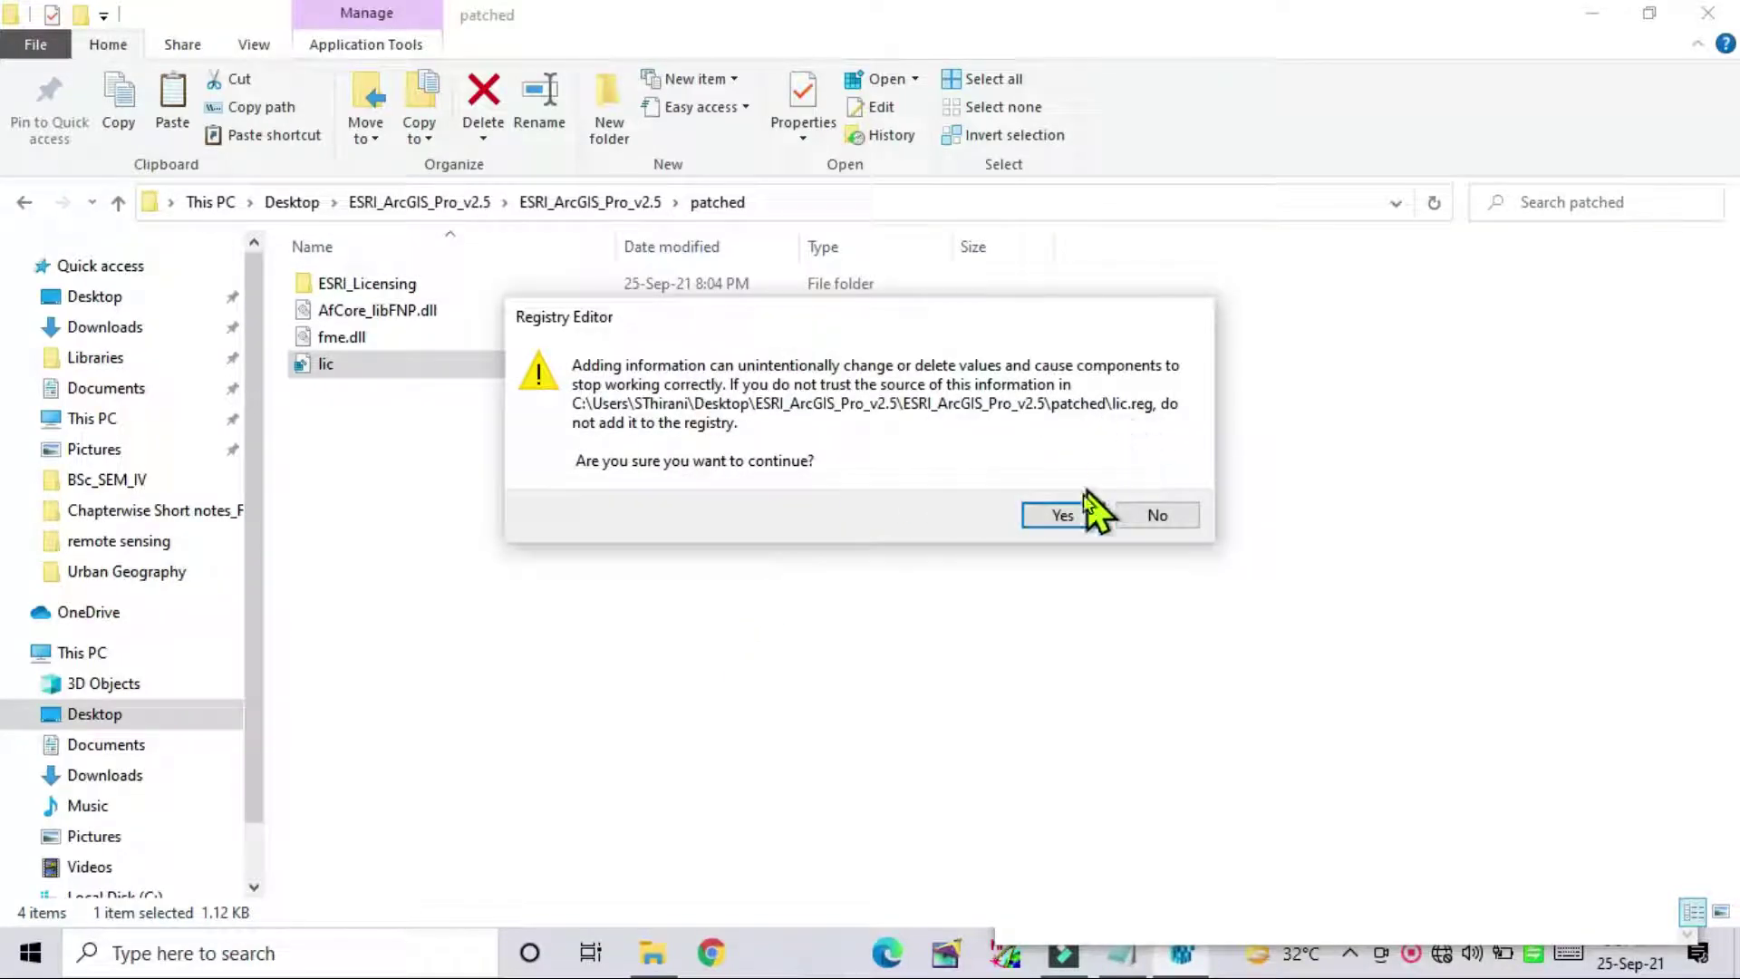
left_click(1062, 515)
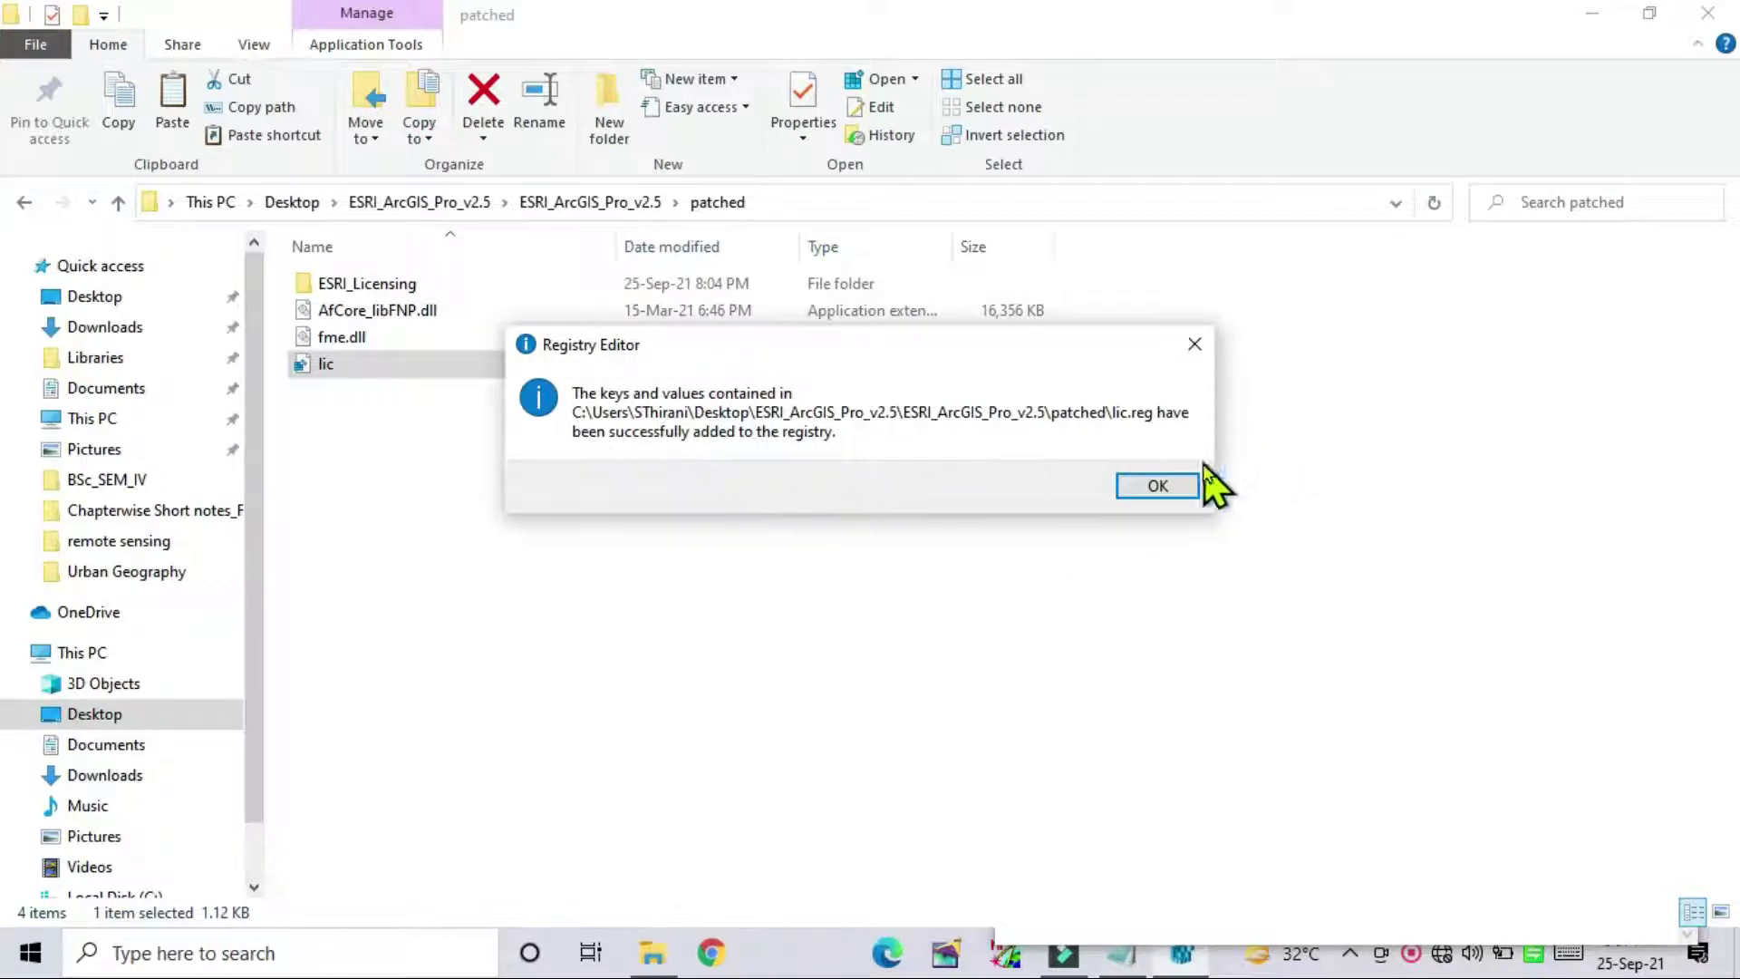
left_click(1163, 487)
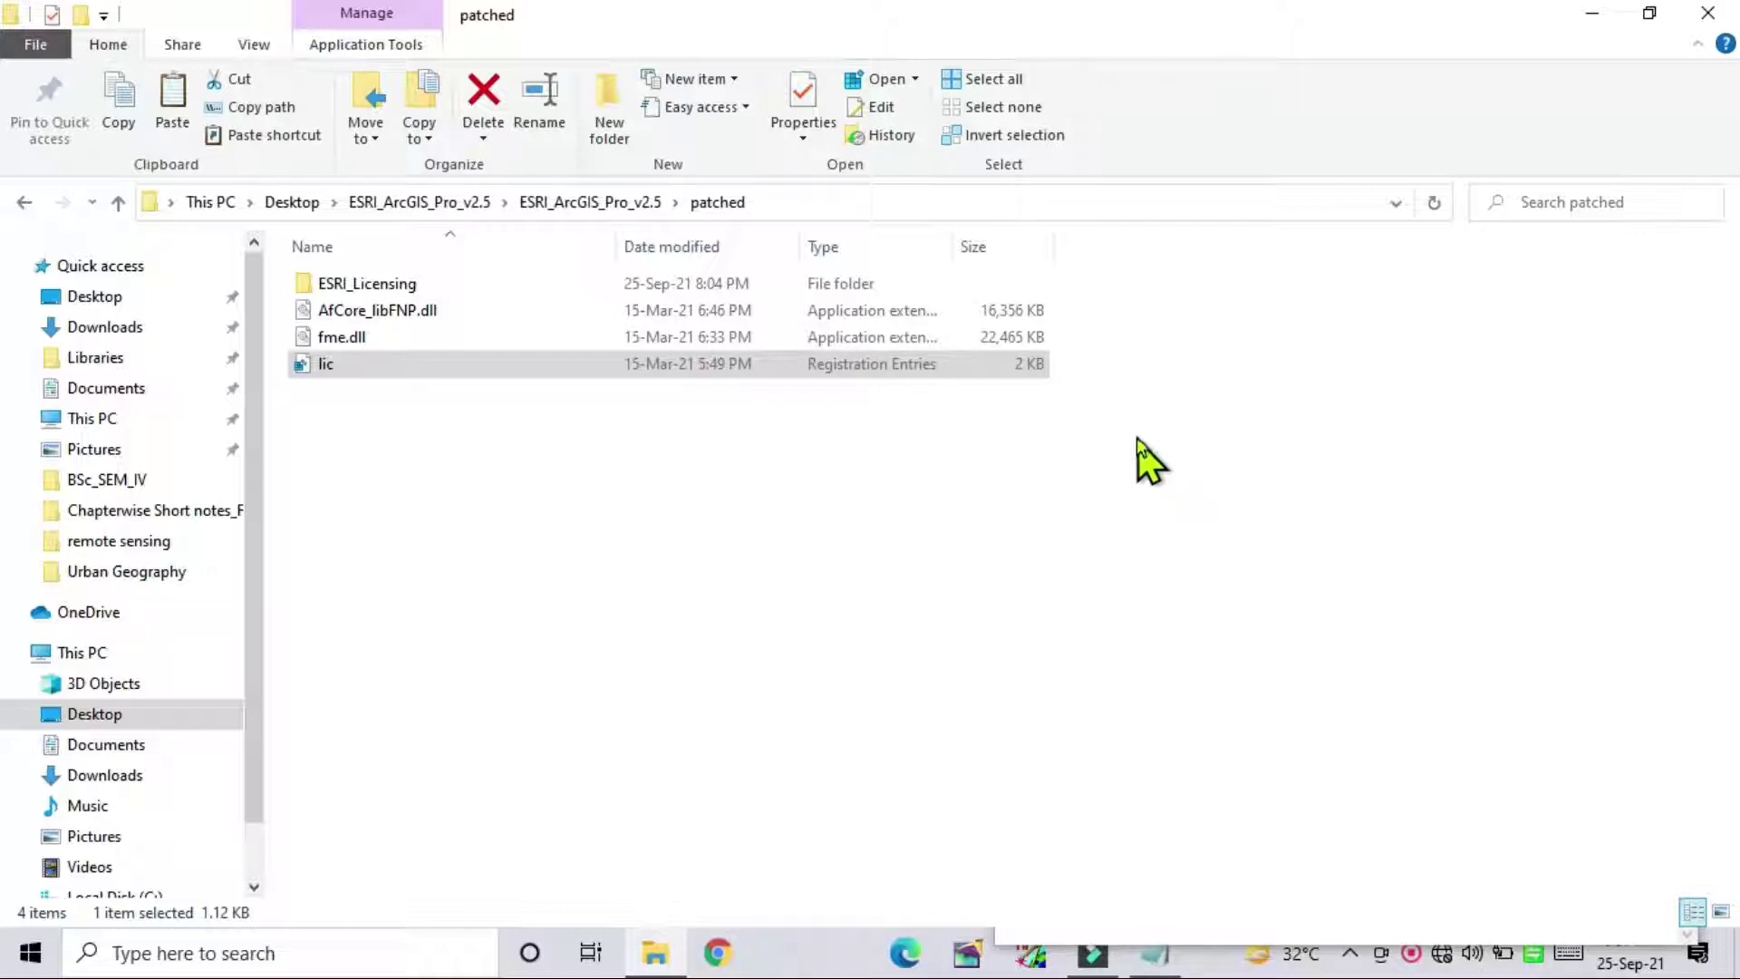
Highlight the Readme instruction on copying the ESRI_Licensing folder to C:\Users\{username}\AppData\Local\.
left_click(1169, 962)
left_click(1173, 584)
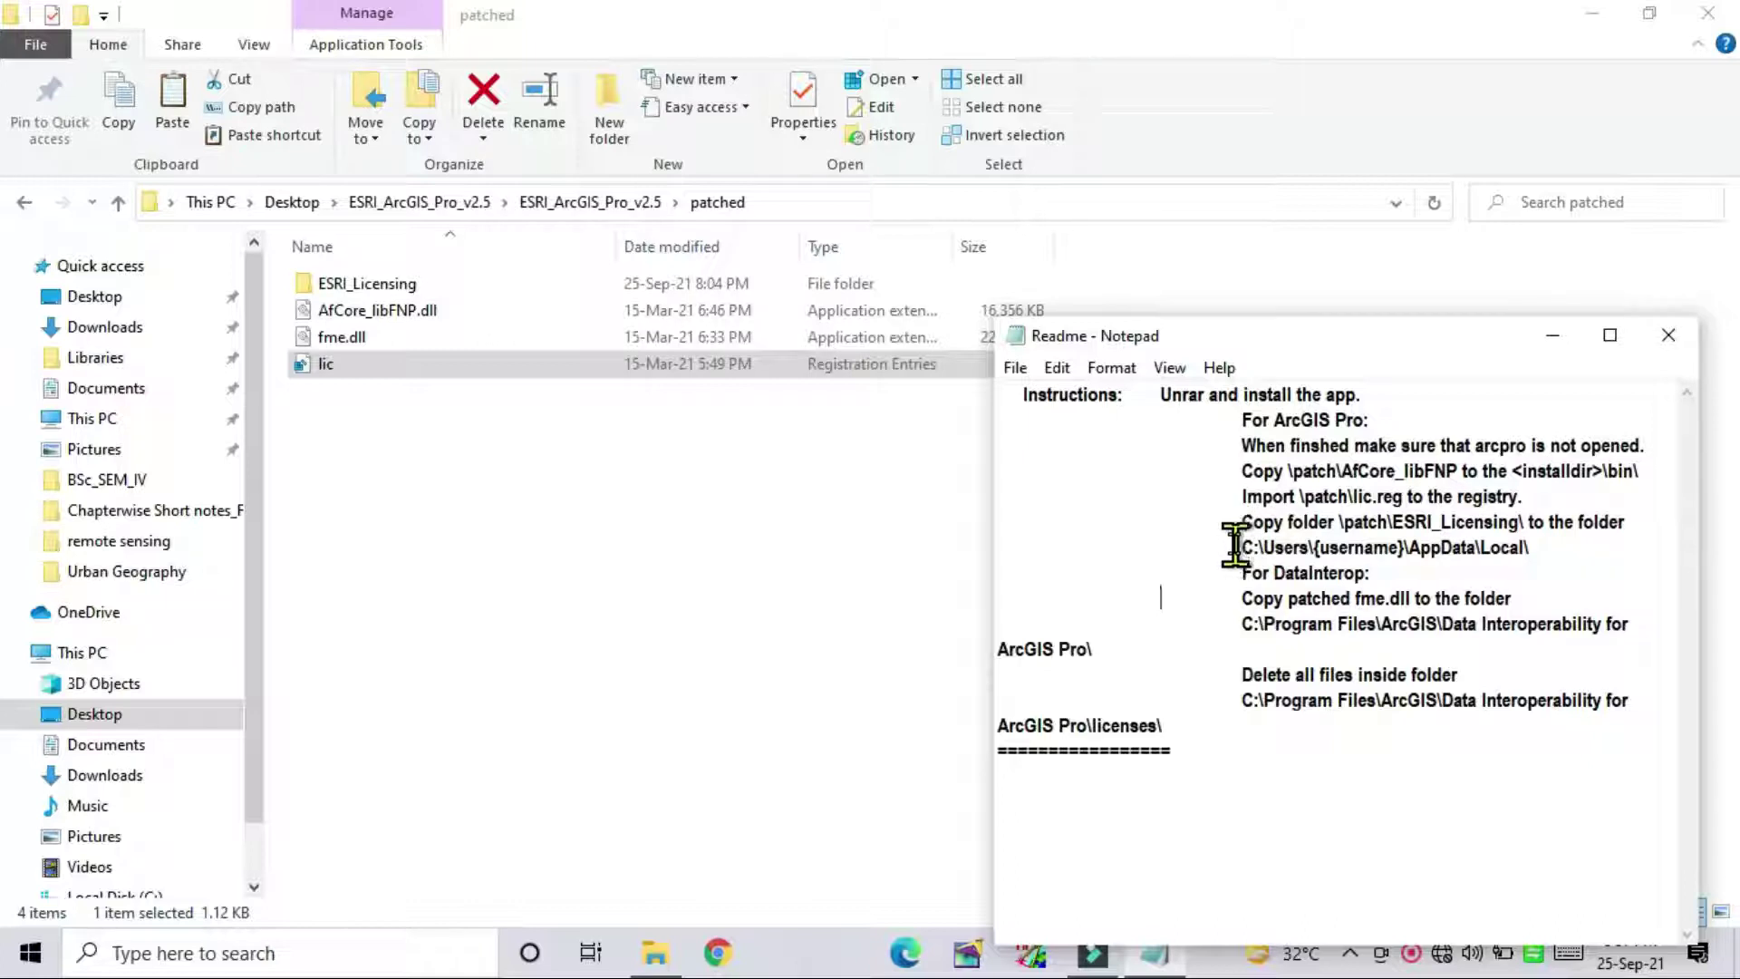
left_click_drag(1234, 547, 1539, 547)
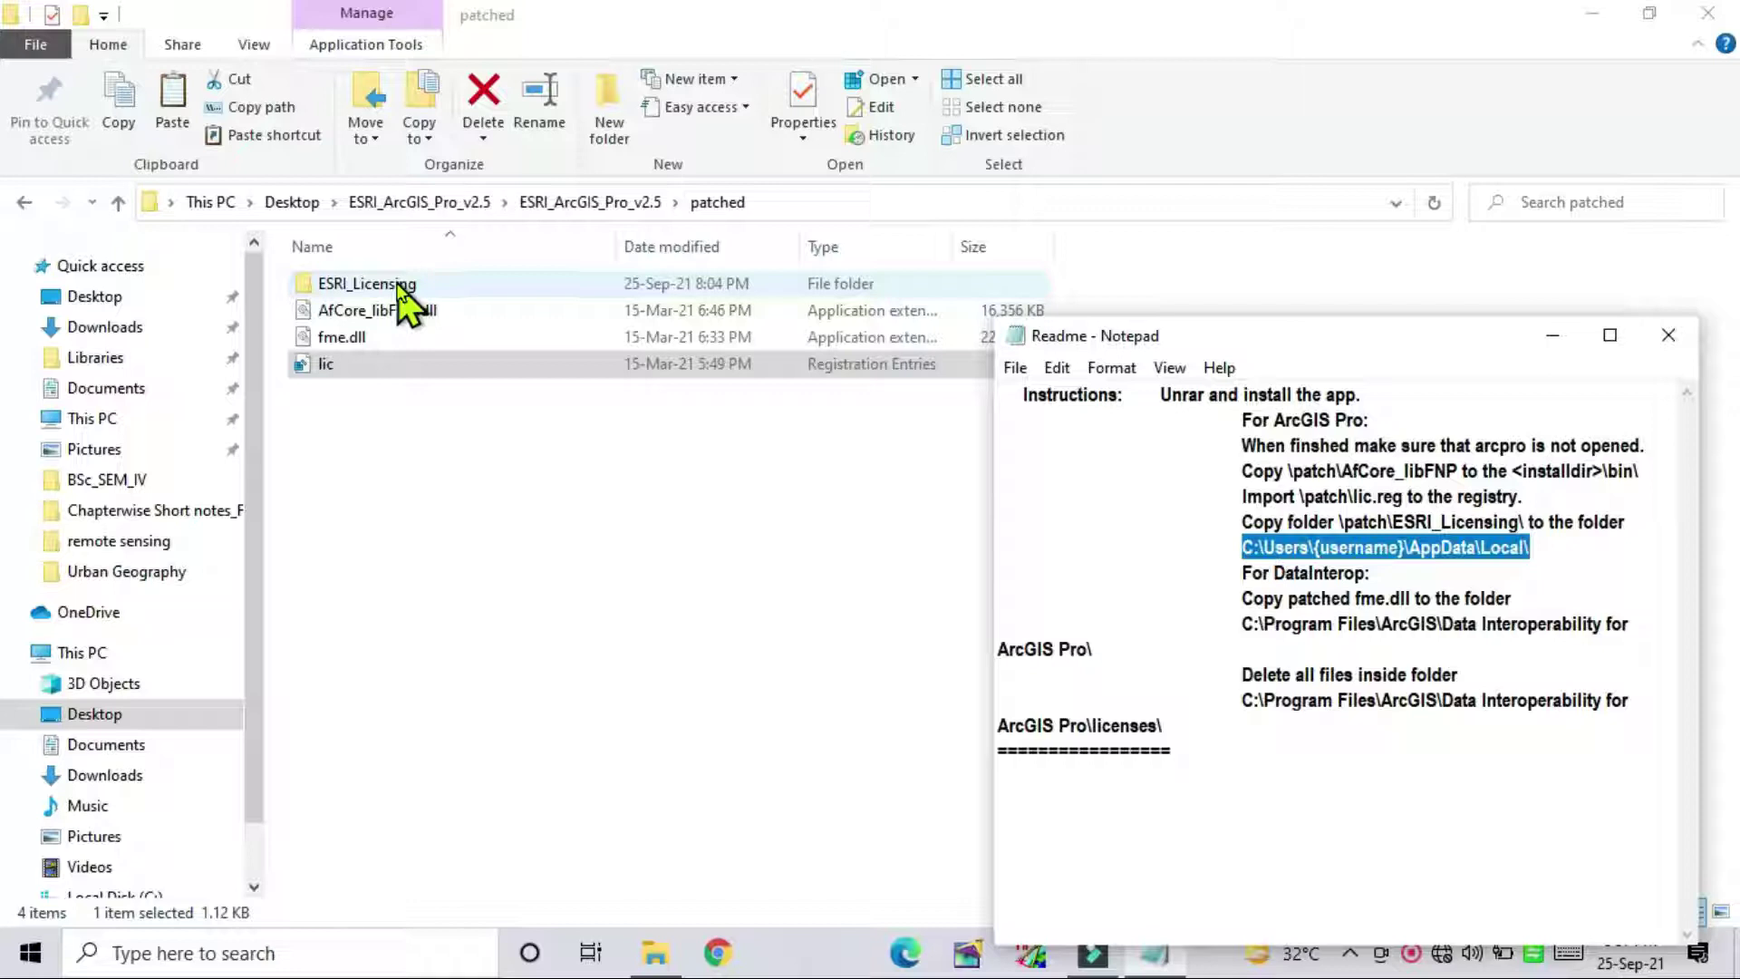
left_click_drag(1238, 519, 1527, 550)
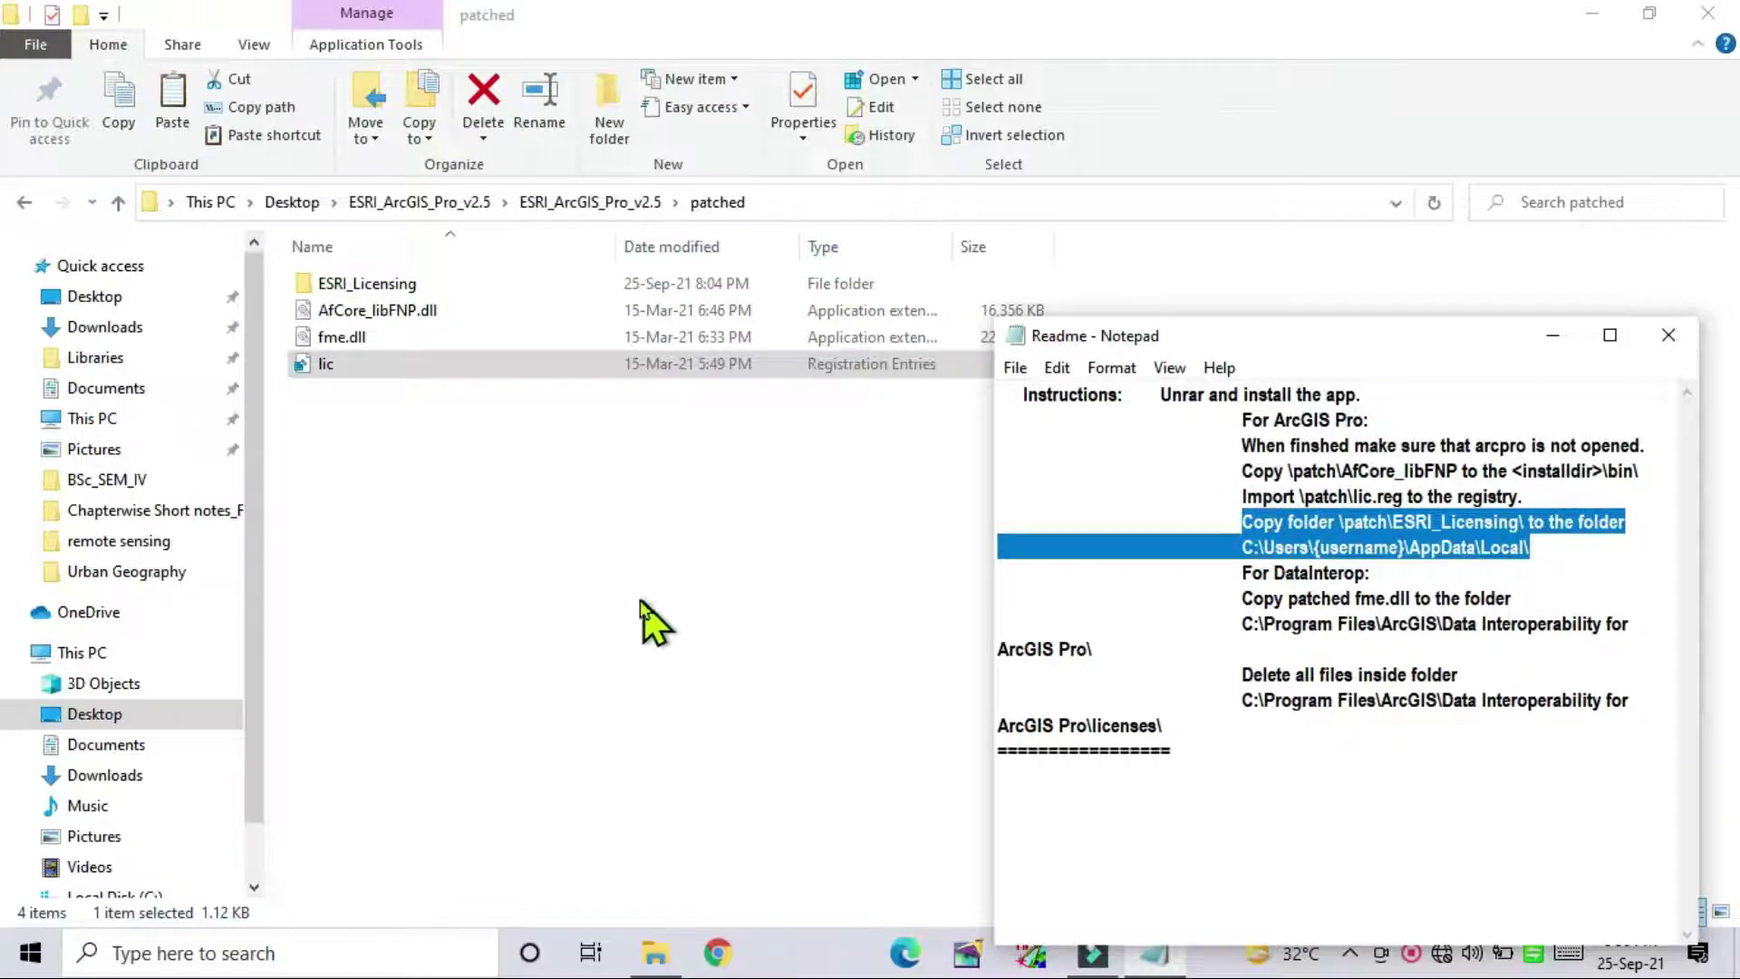
Copy the ESRI_Licensing folder from the patched folder to the clipboard.
left_click(413, 288)
right_click(412, 288)
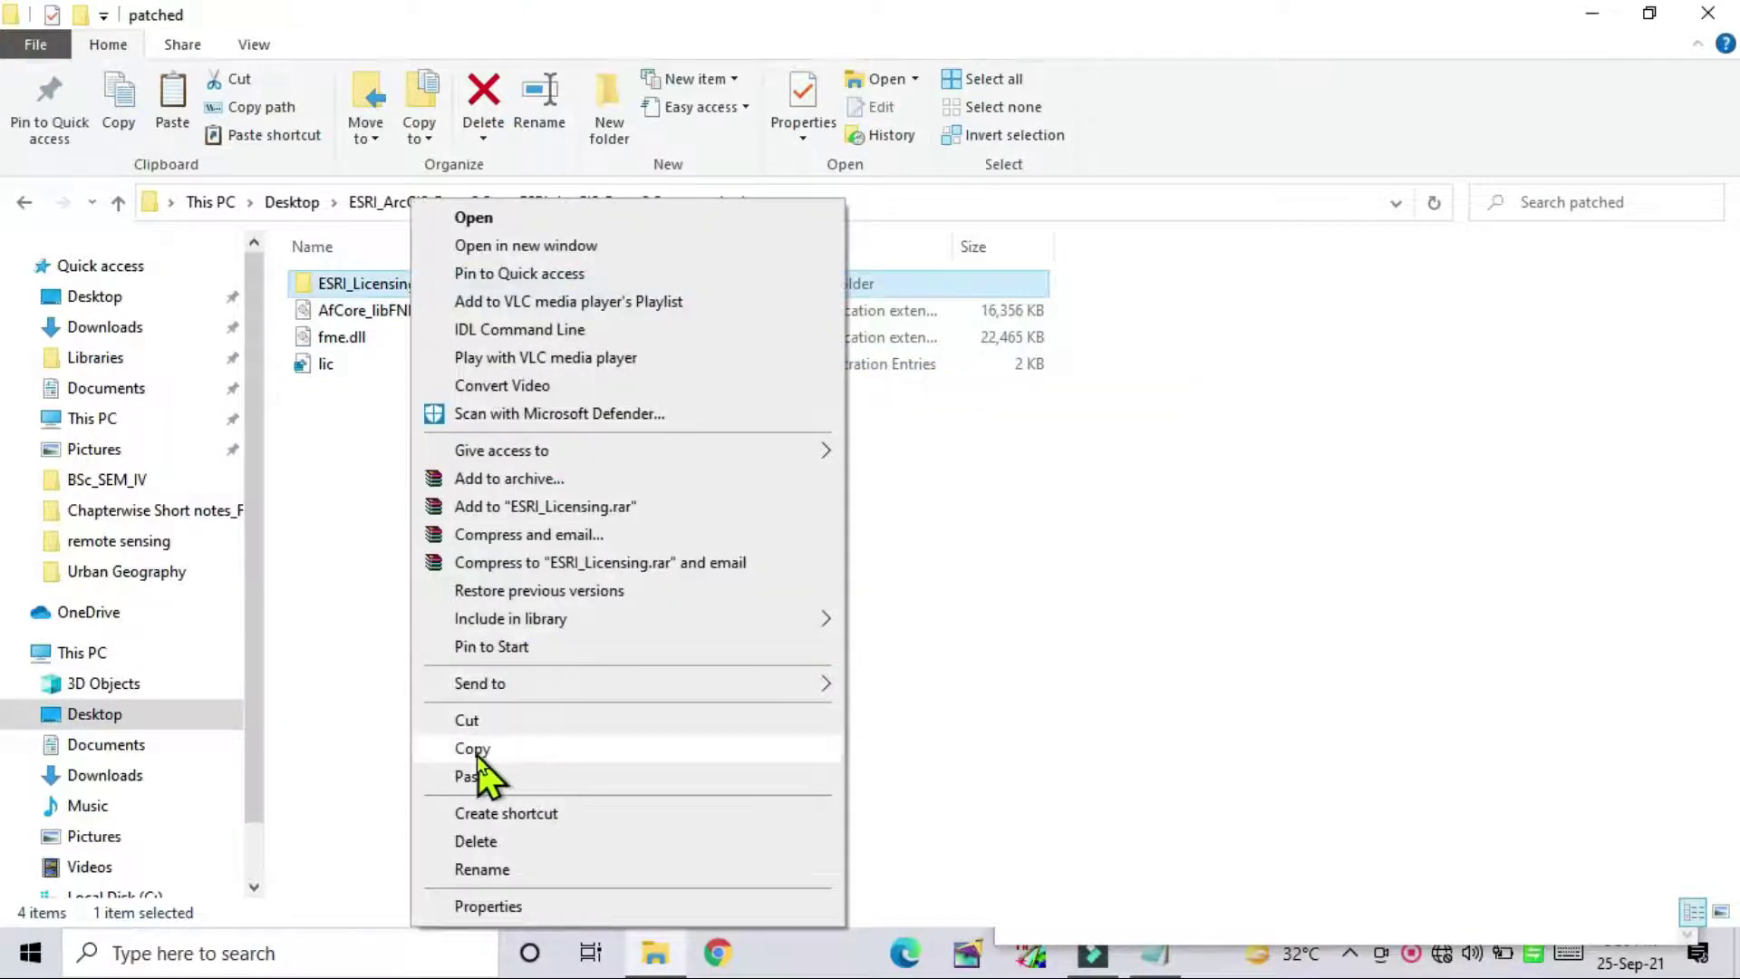
left_click(476, 750)
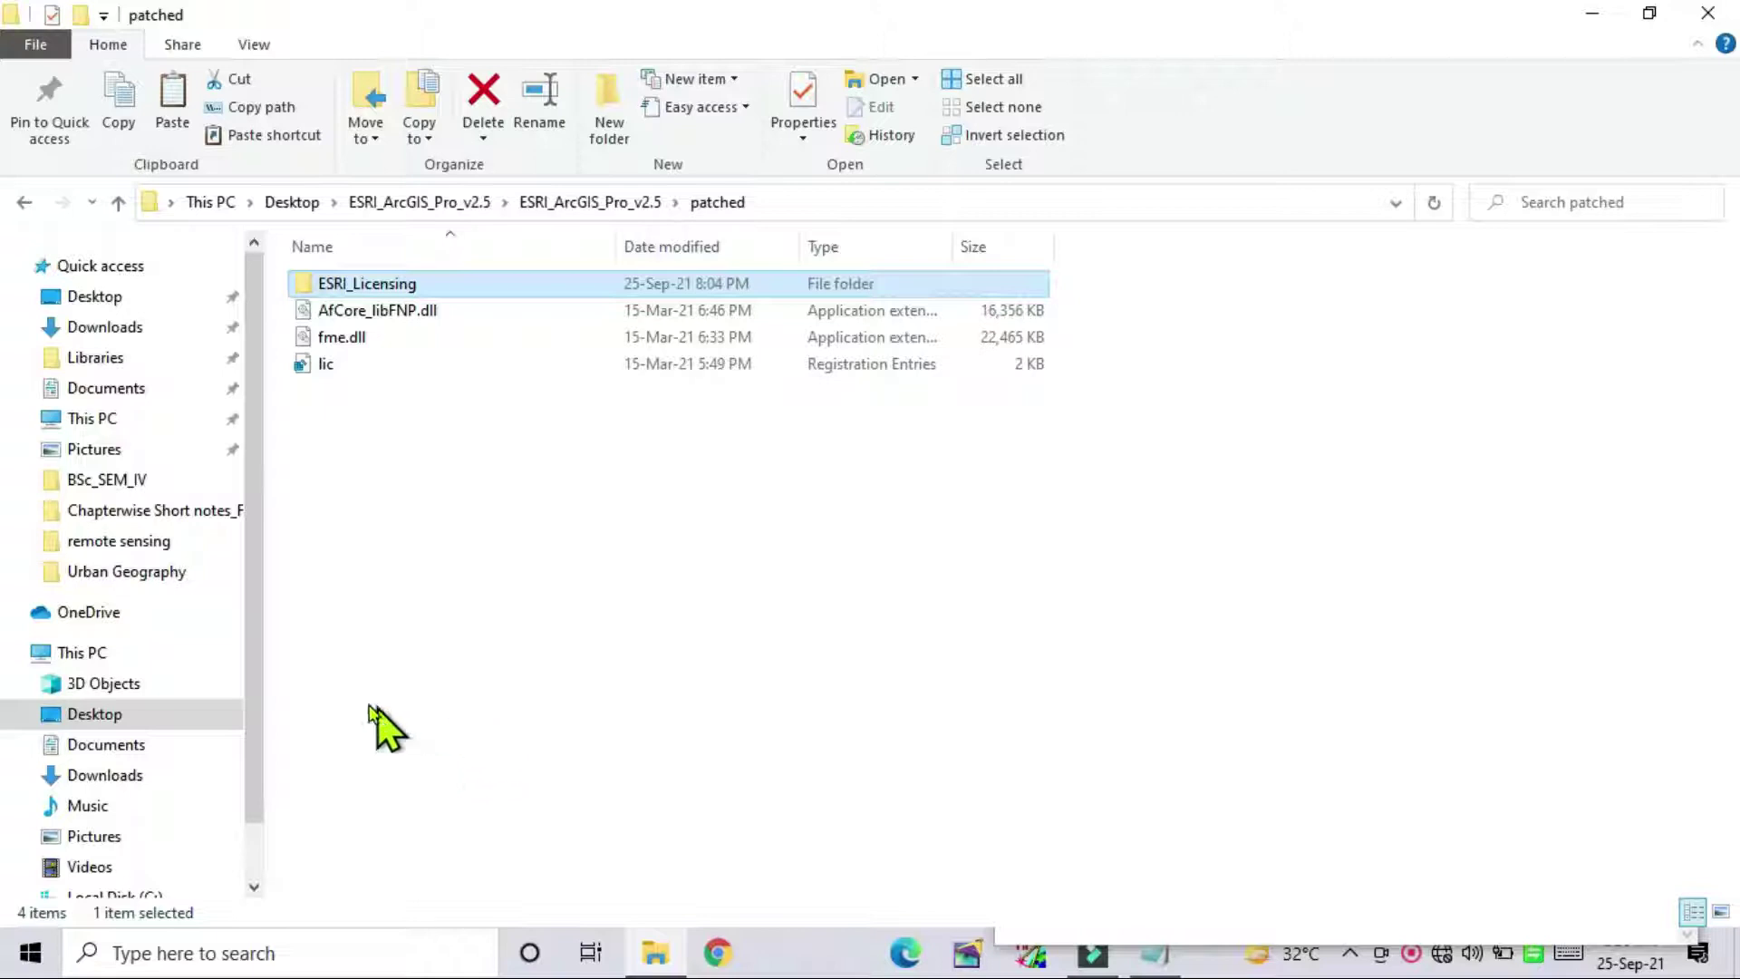
left_click(91, 654)
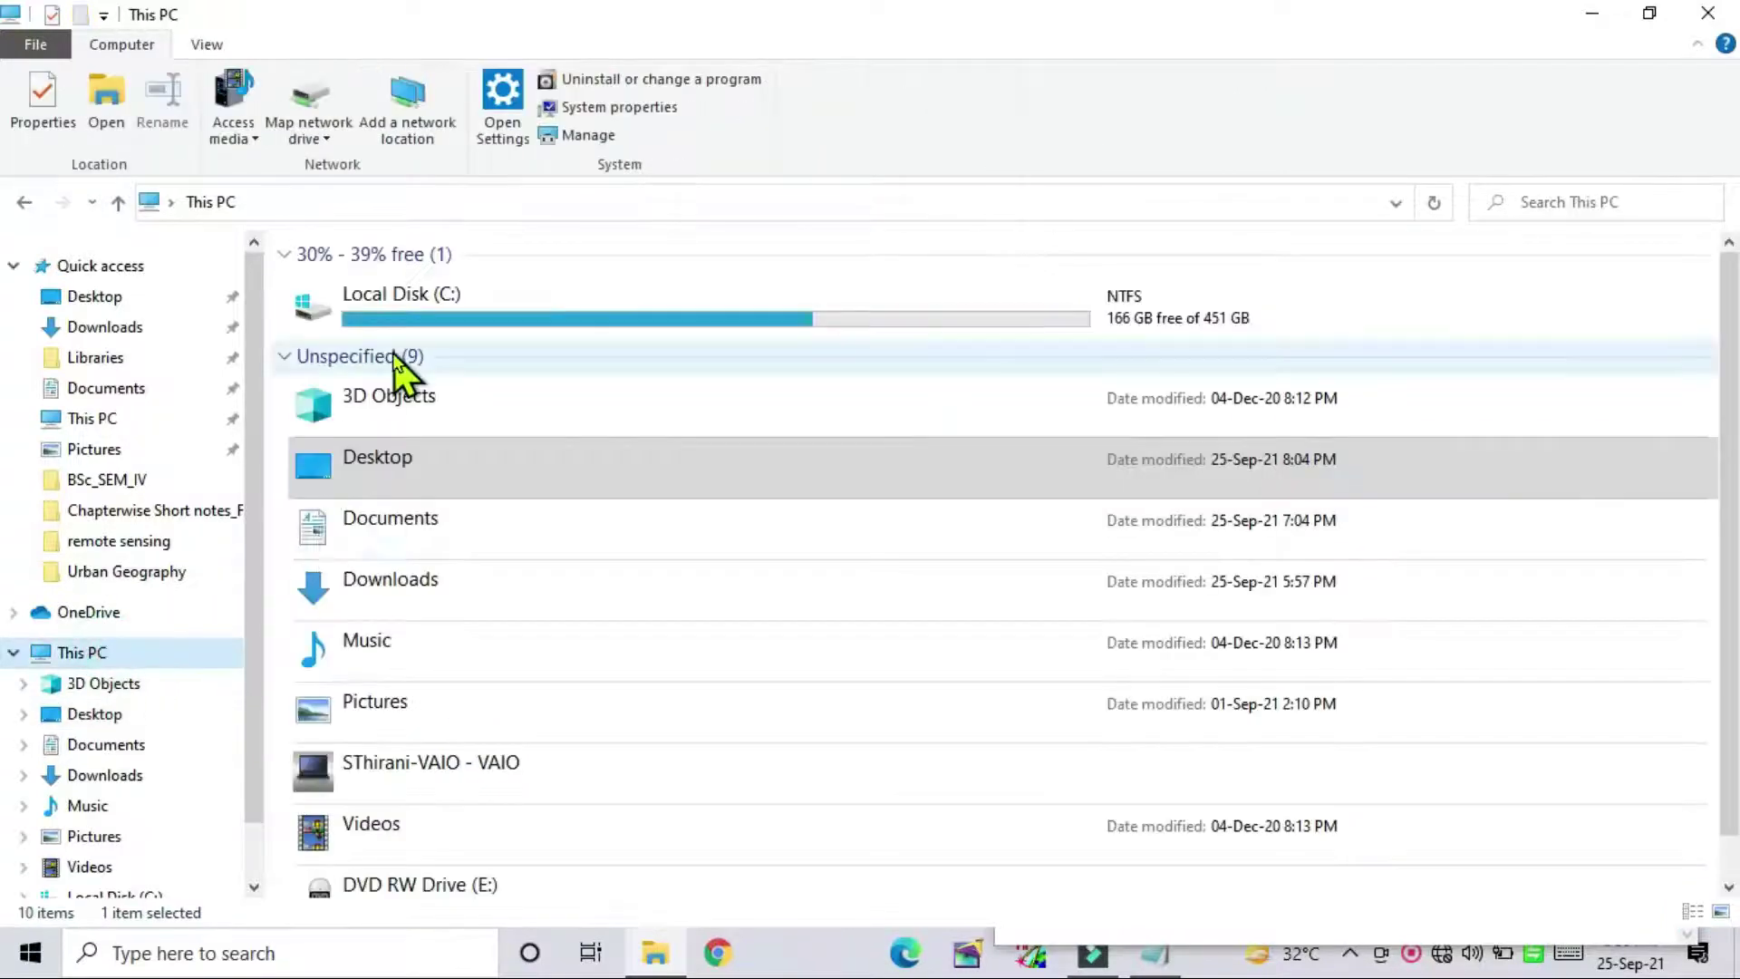
double_click(526, 308)
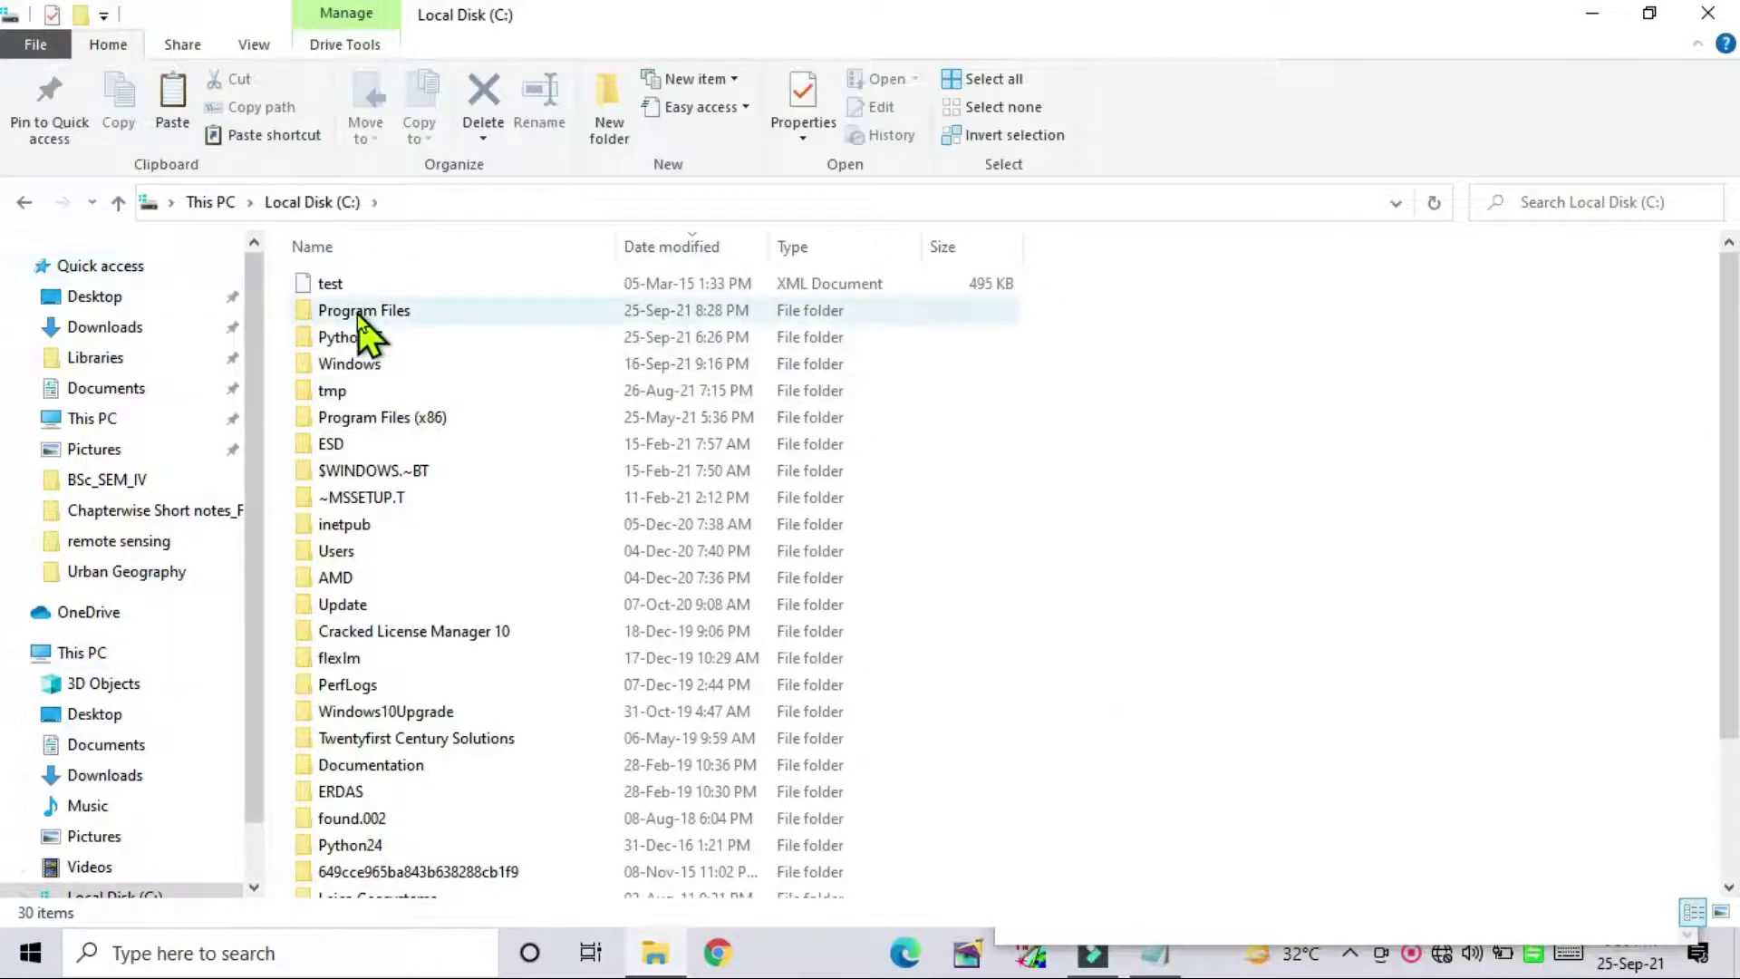
double_click(358, 312)
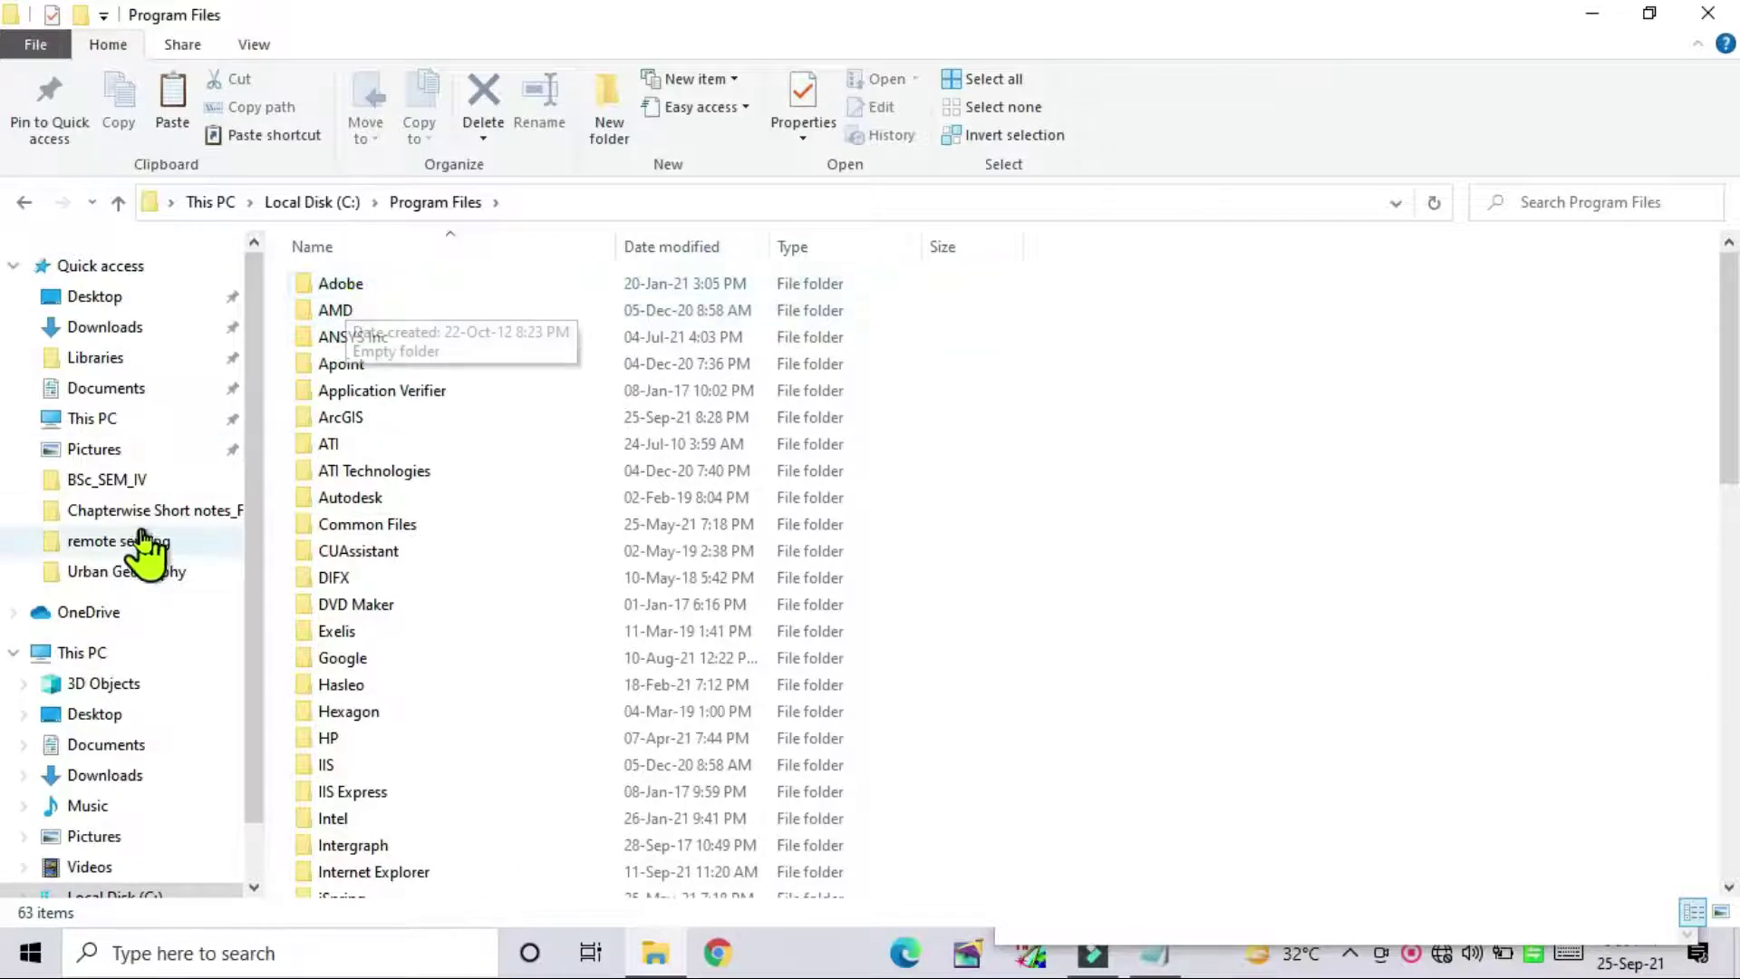
Open the current user's profile folder inside C:\Users.
left_click(90, 652)
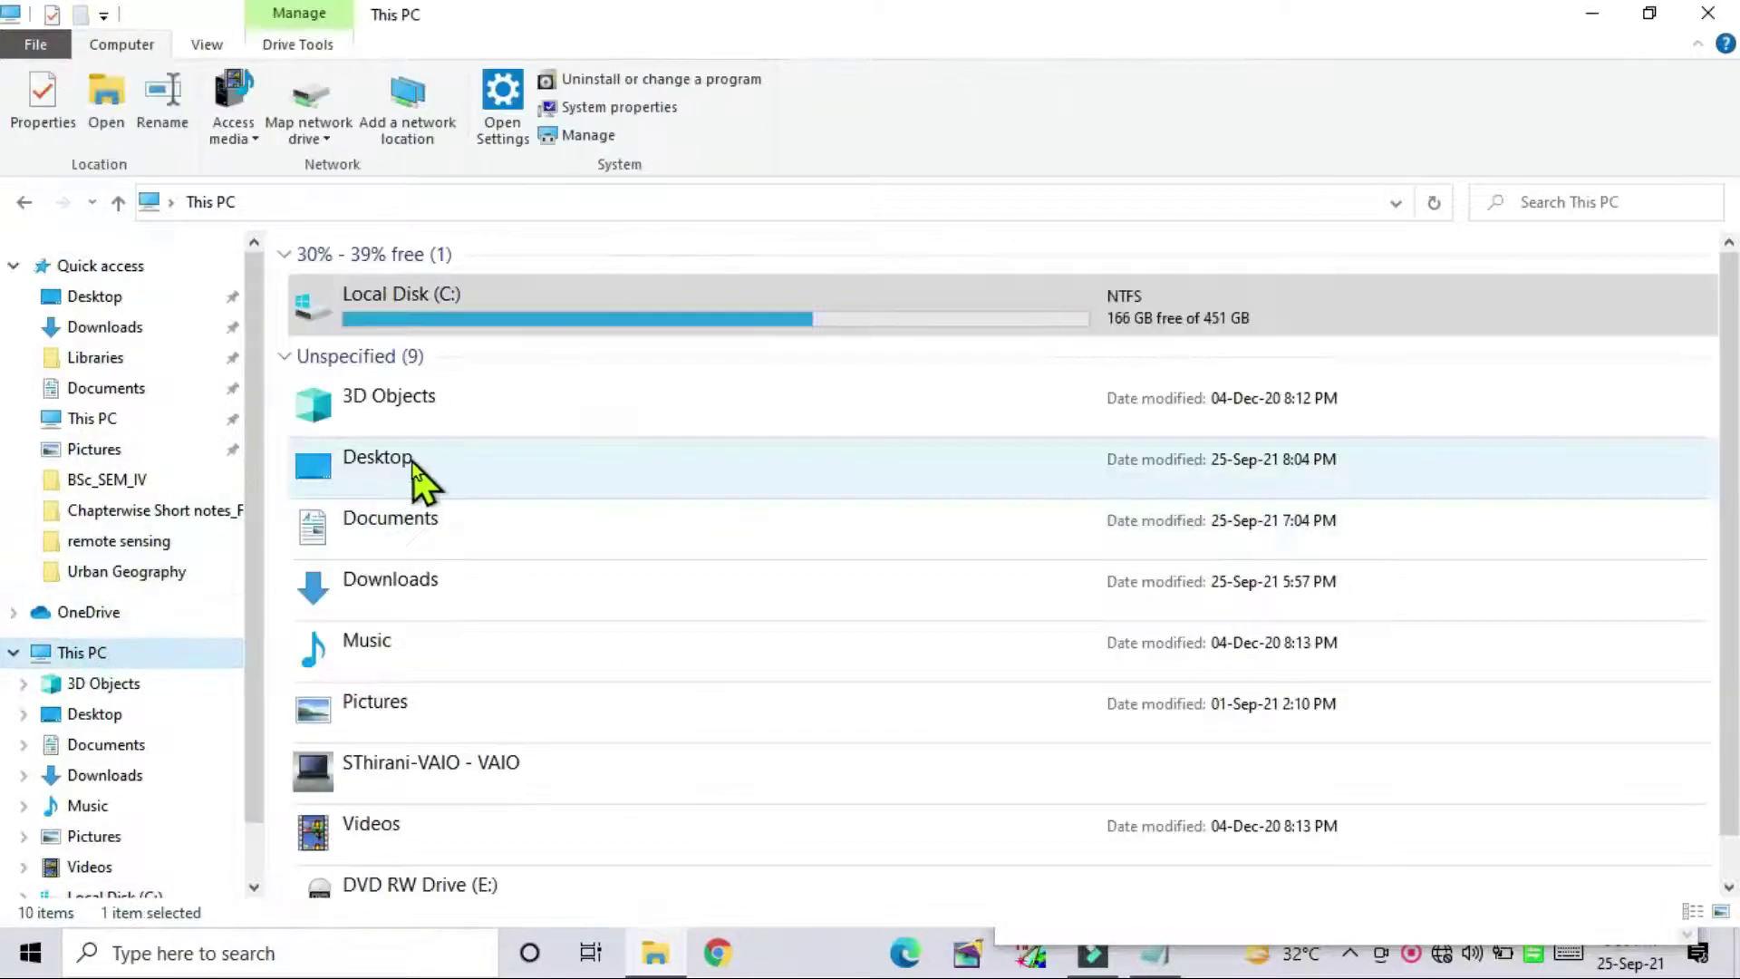
double_click(427, 335)
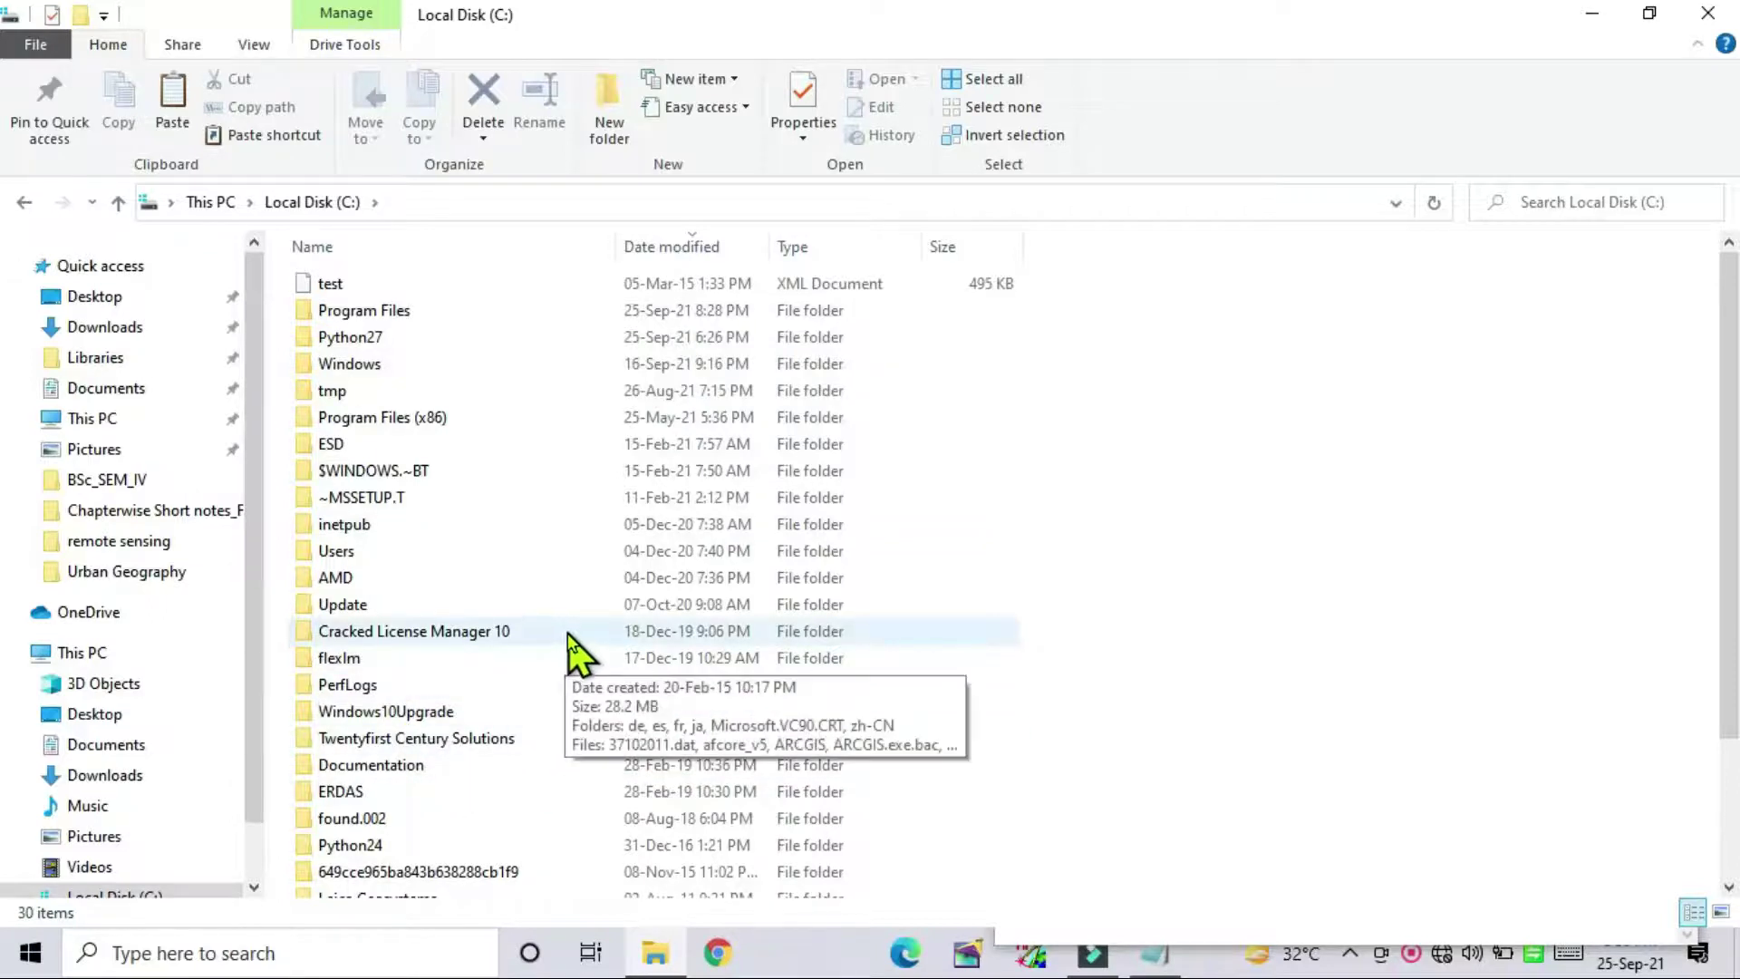
scroll(567, 632, "down", 2)
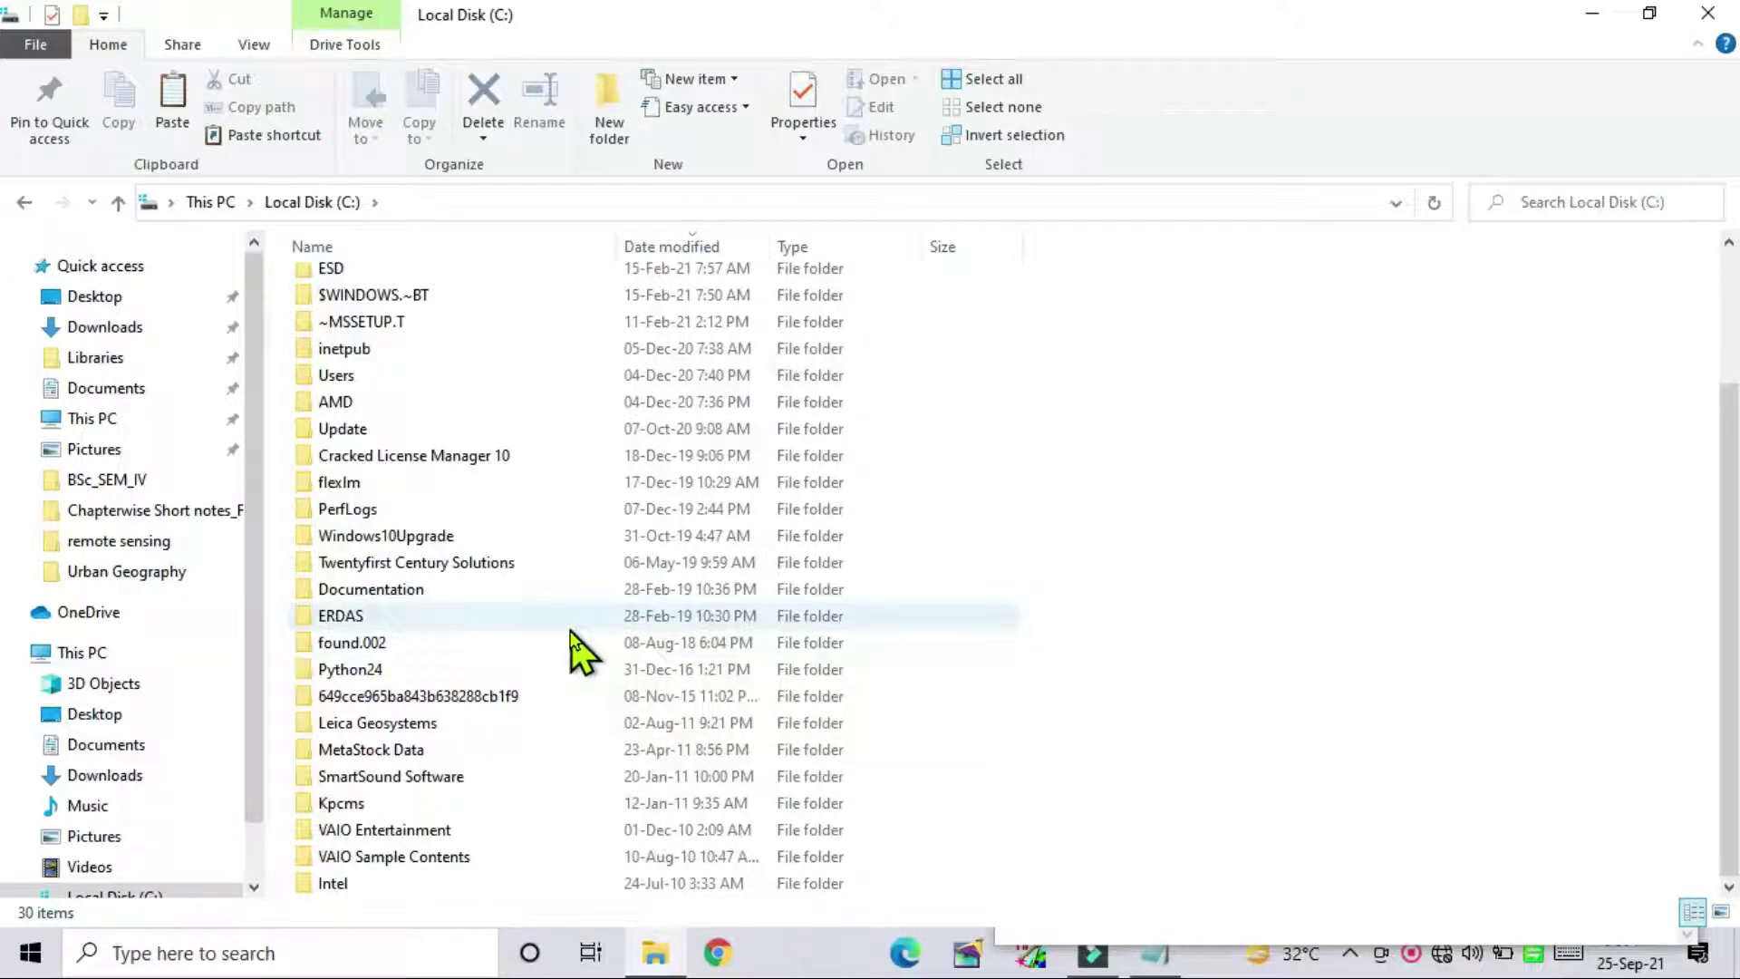
double_click(344, 378)
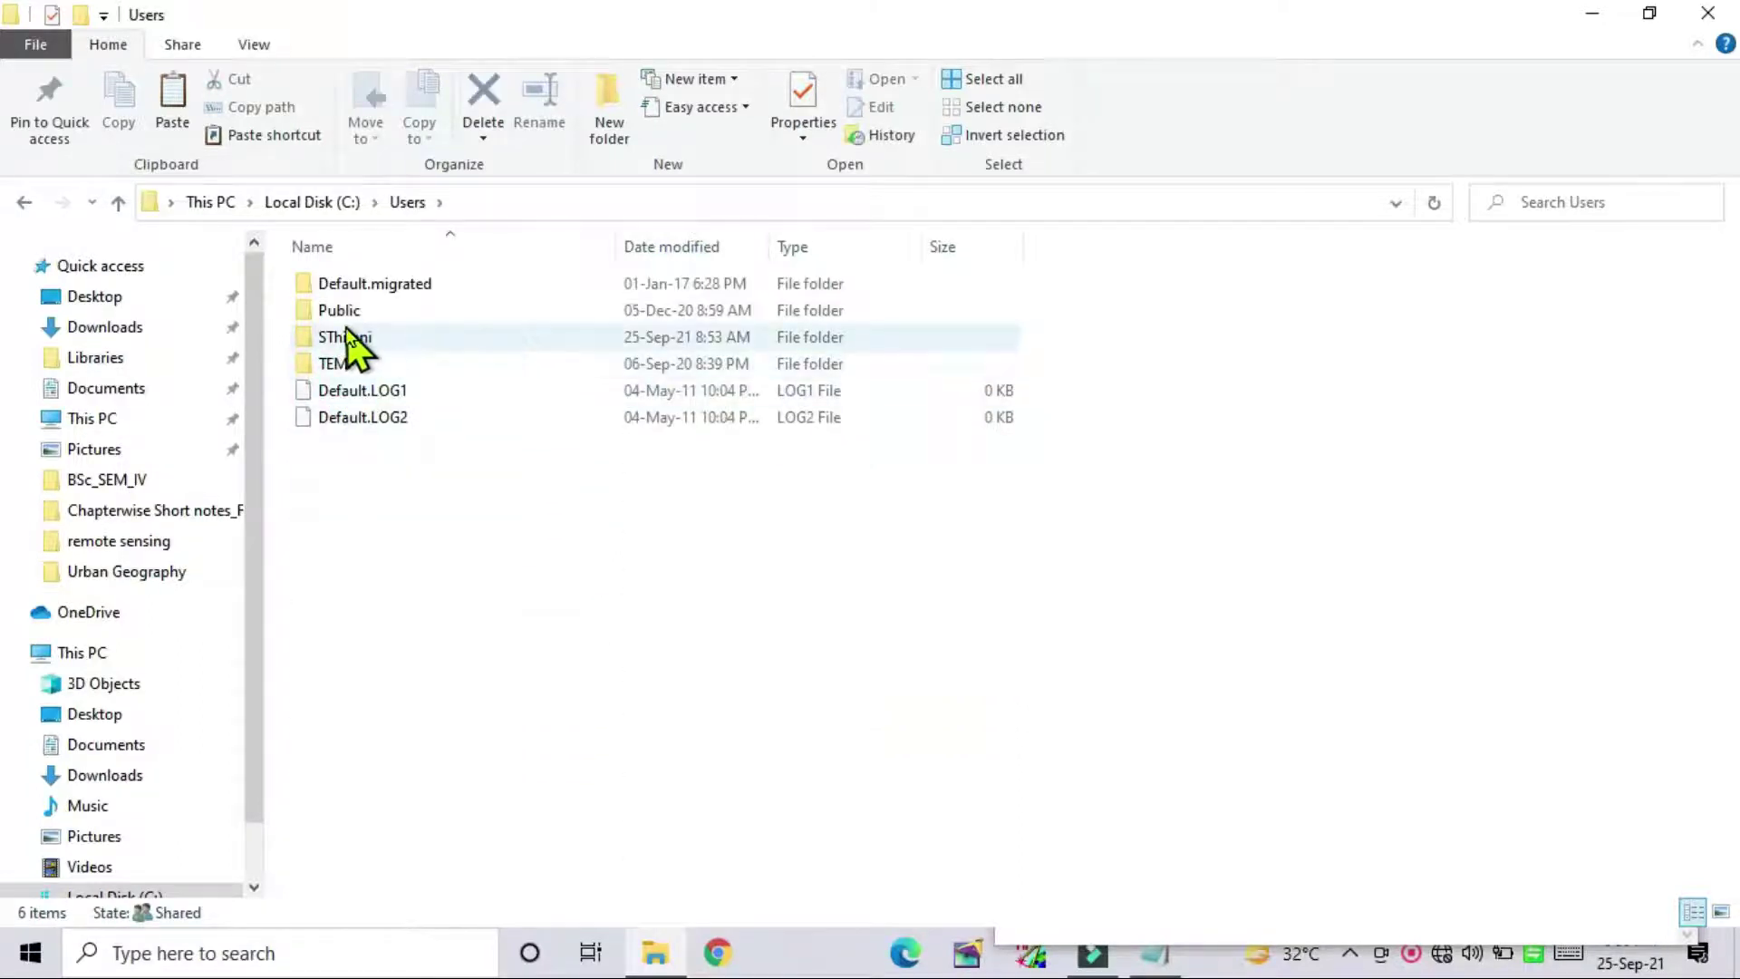
left_click(345, 338)
double_click(345, 337)
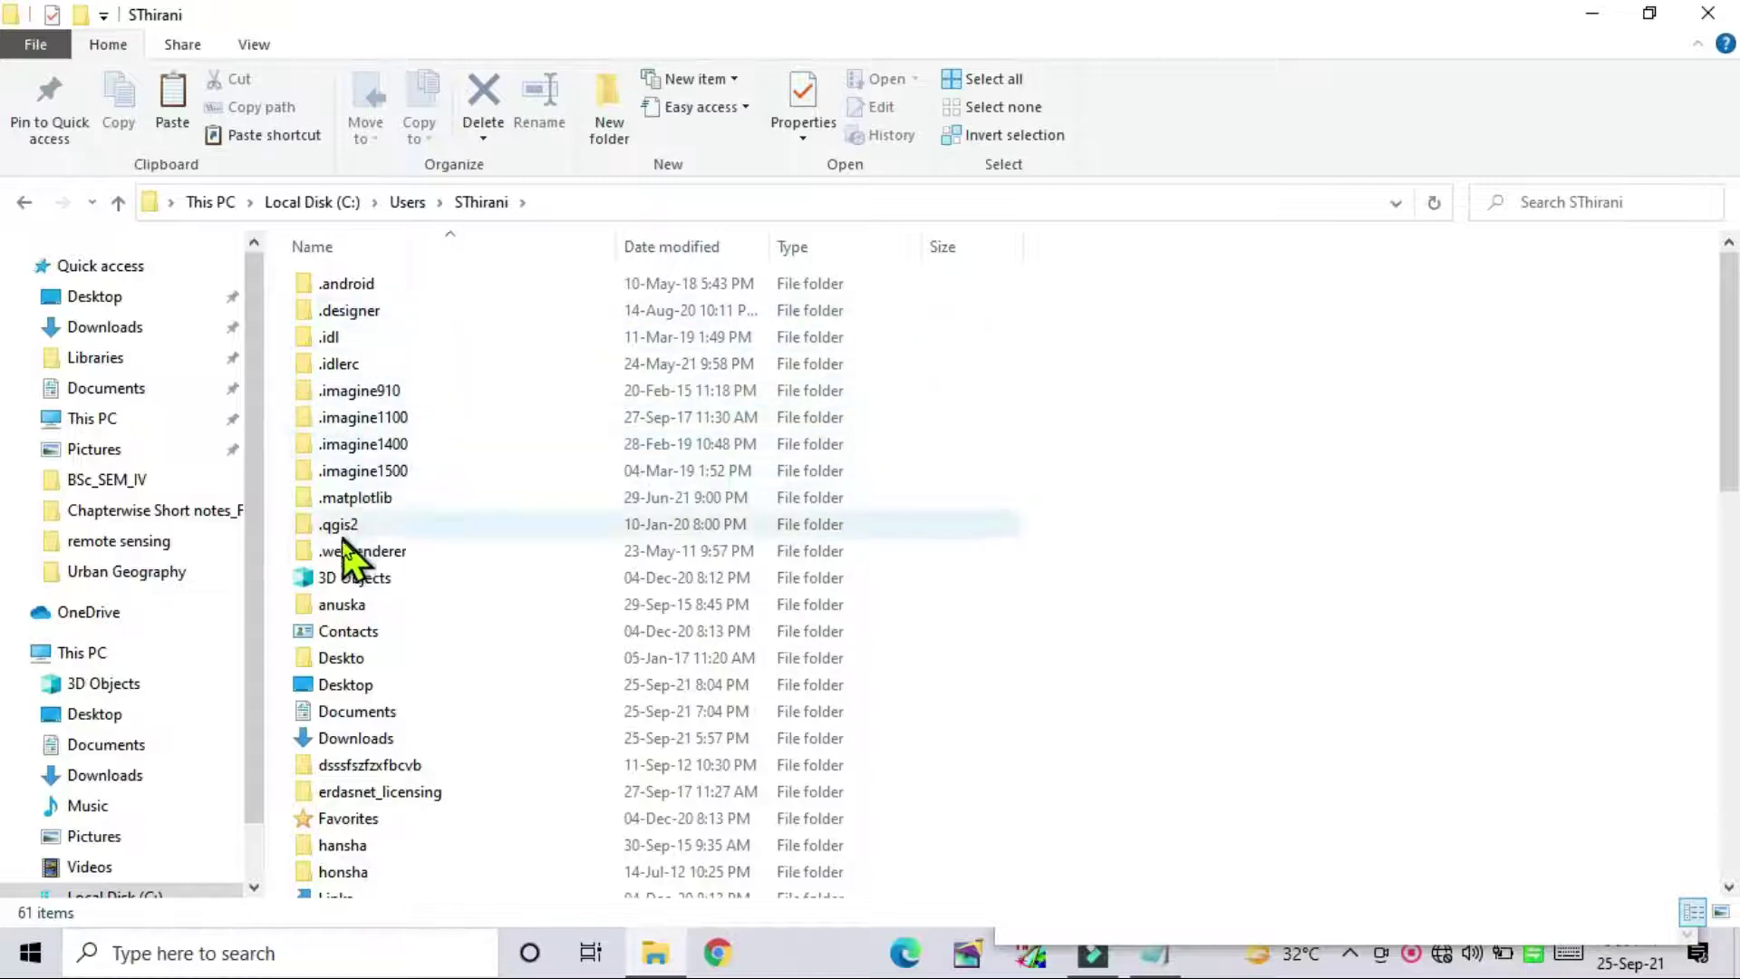
Turn on the display of hidden items in the user's profile folder.
mouse_move(1732, 326)
left_mouse_down()
mouse_move(1734, 615)
mouse_move(1734, 321)
left_mouse_up()
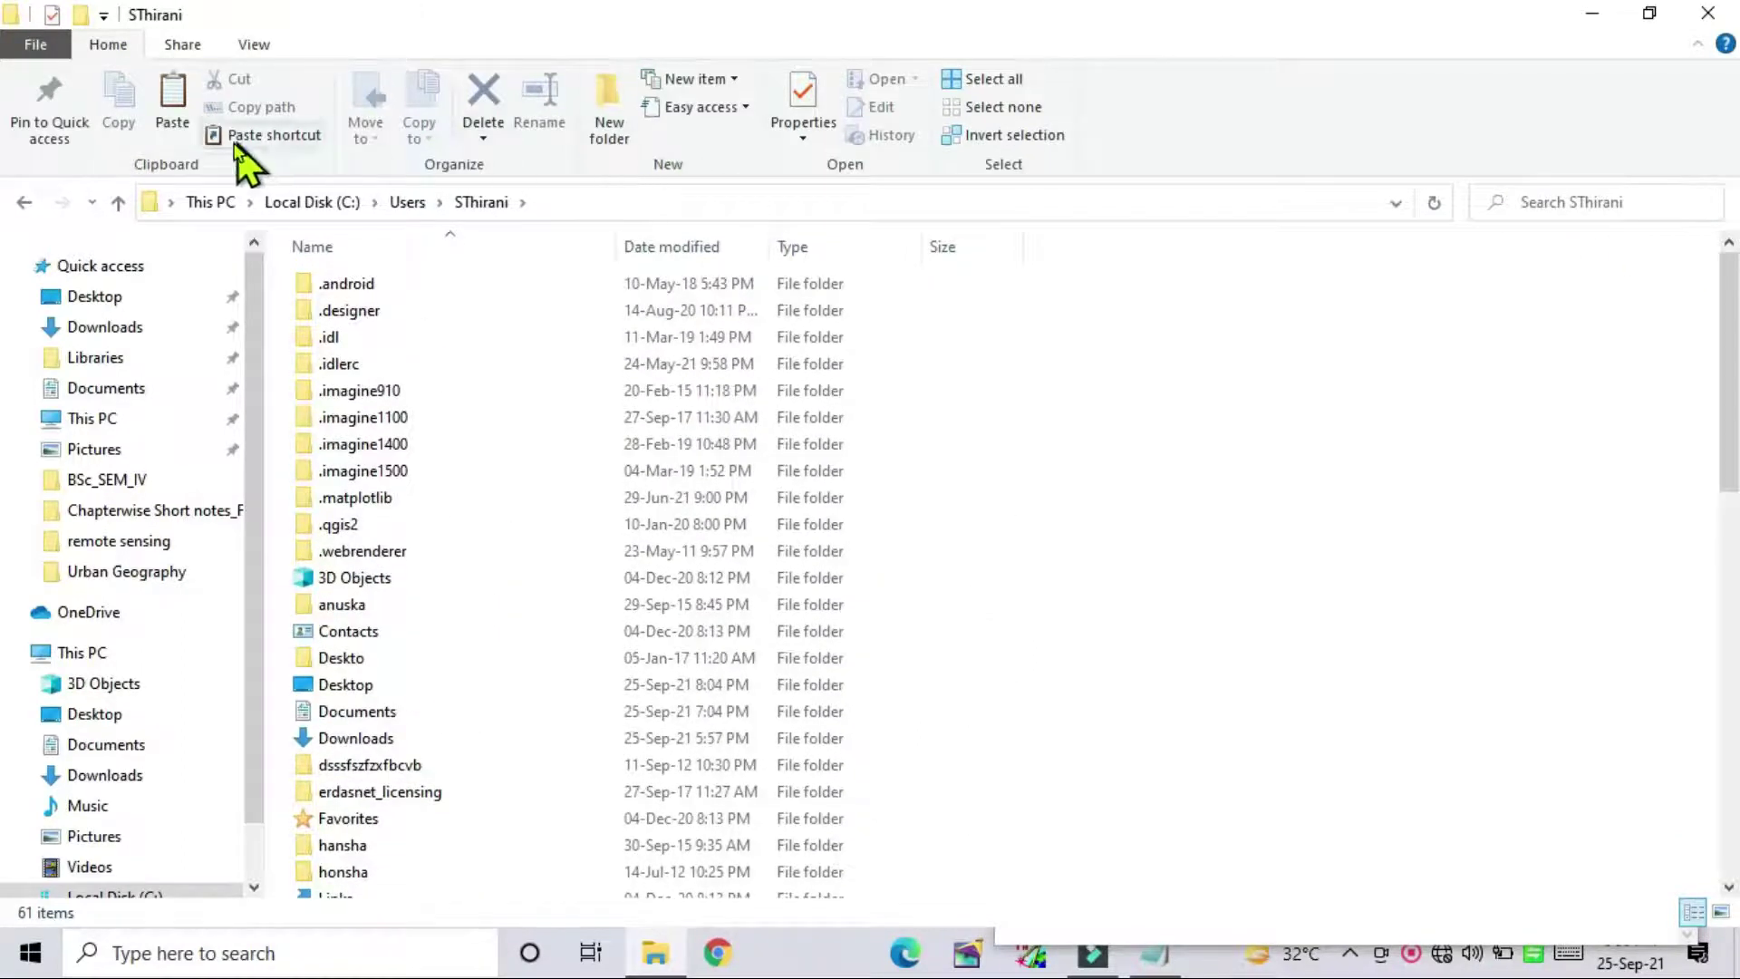
left_click(253, 43)
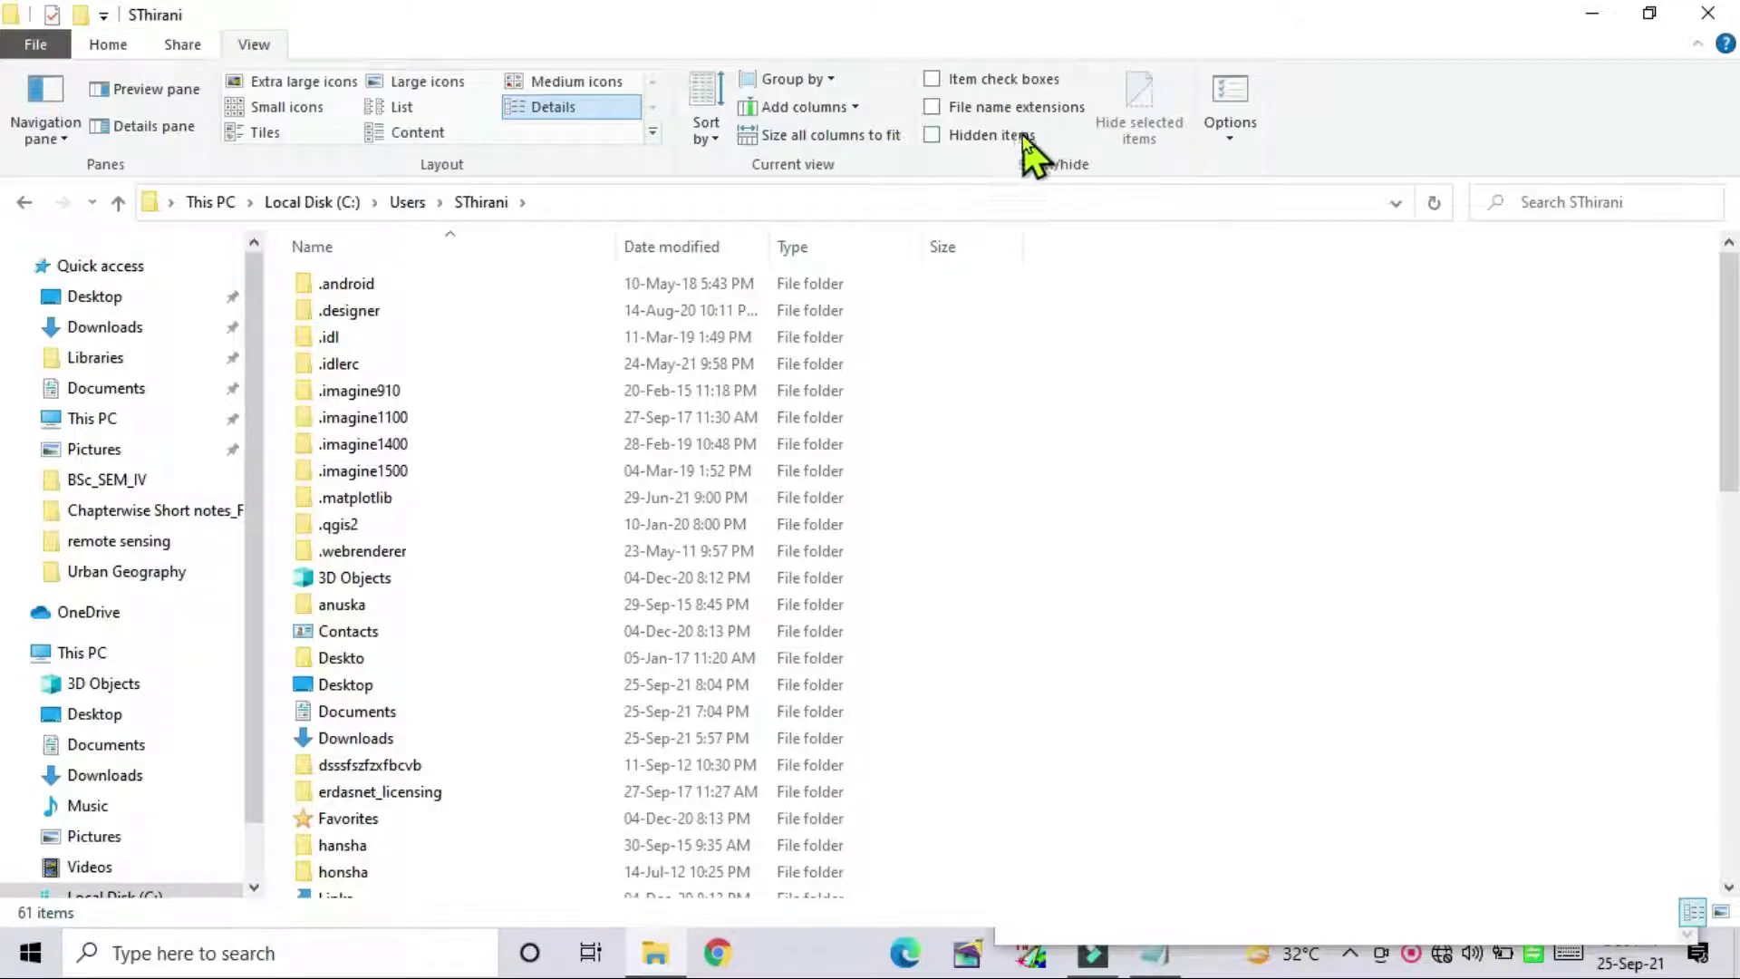
left_click(930, 136)
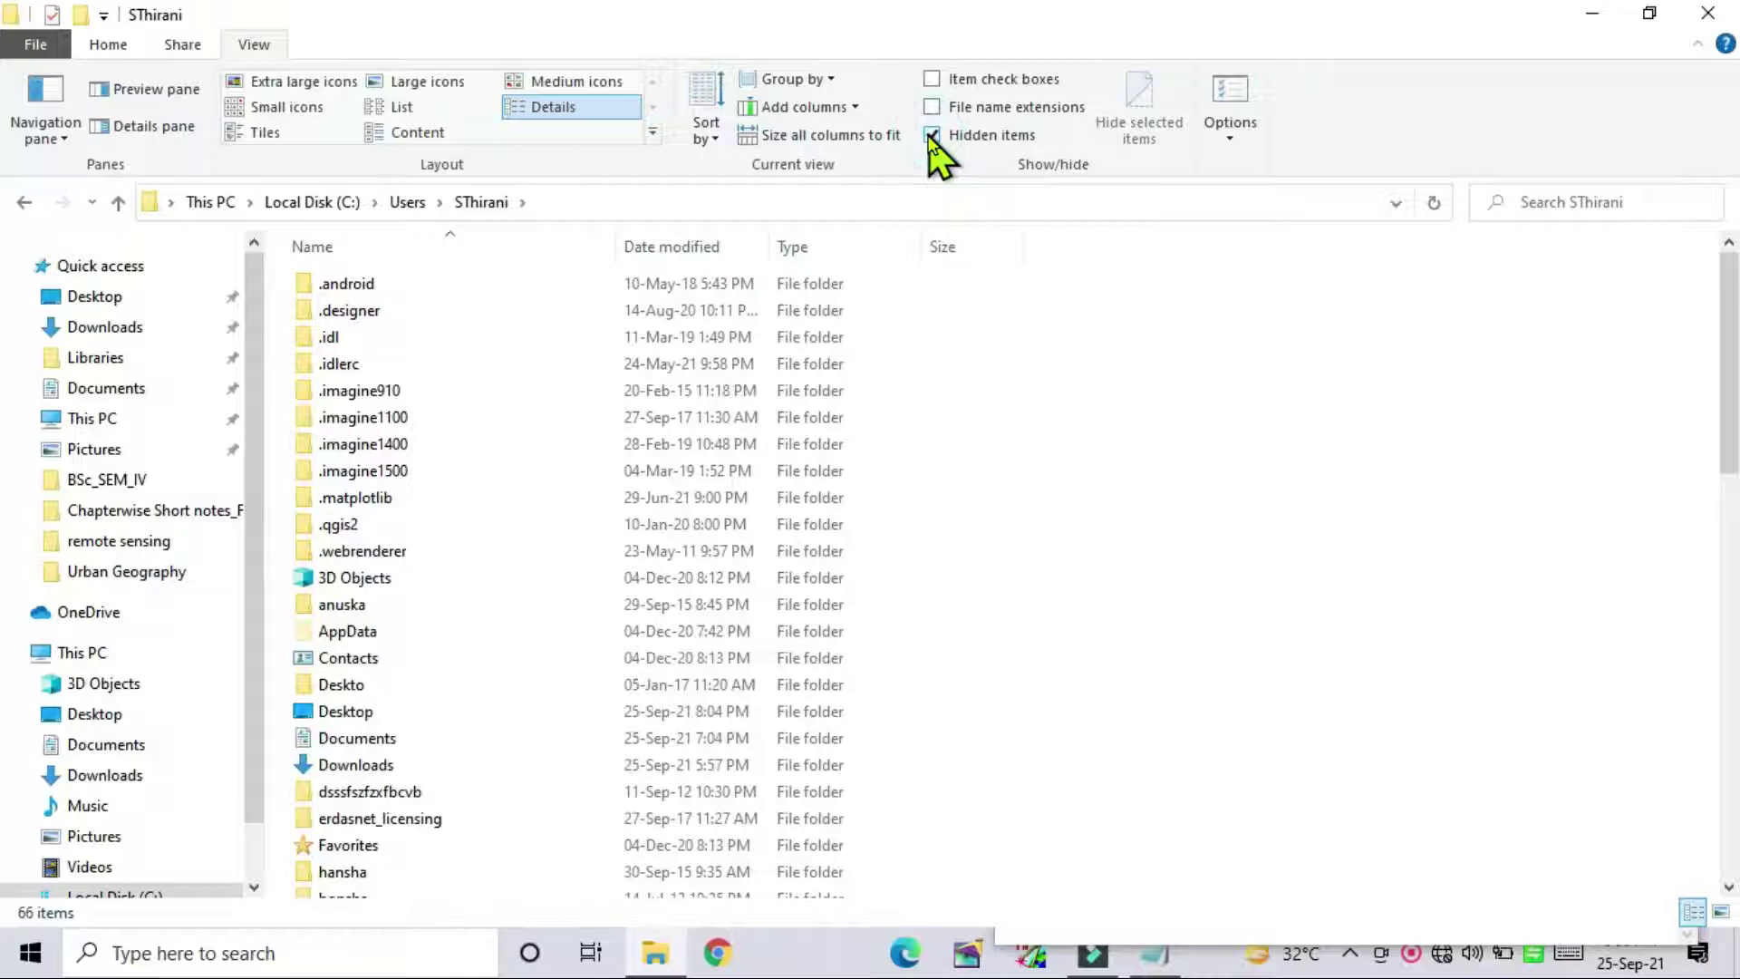
Paste the copied ESRI_Licensing folder into the profile's AppData\Local folder and close the file window.
left_click(372, 635)
double_click(380, 634)
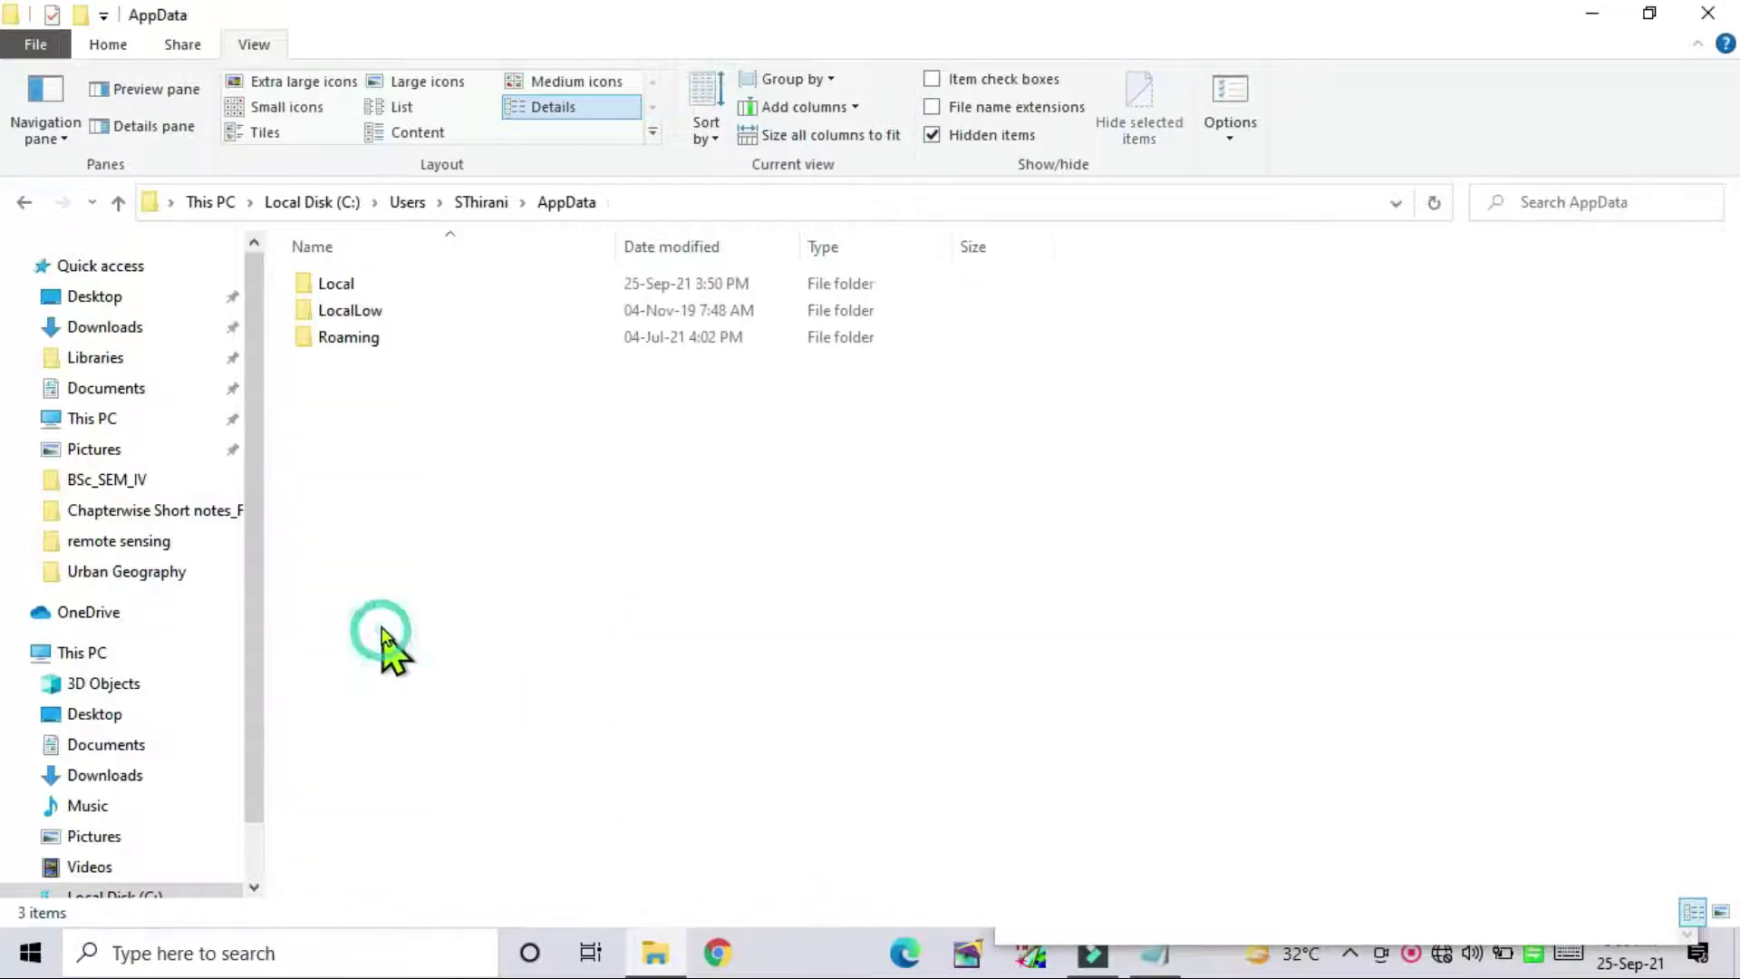
double_click(362, 283)
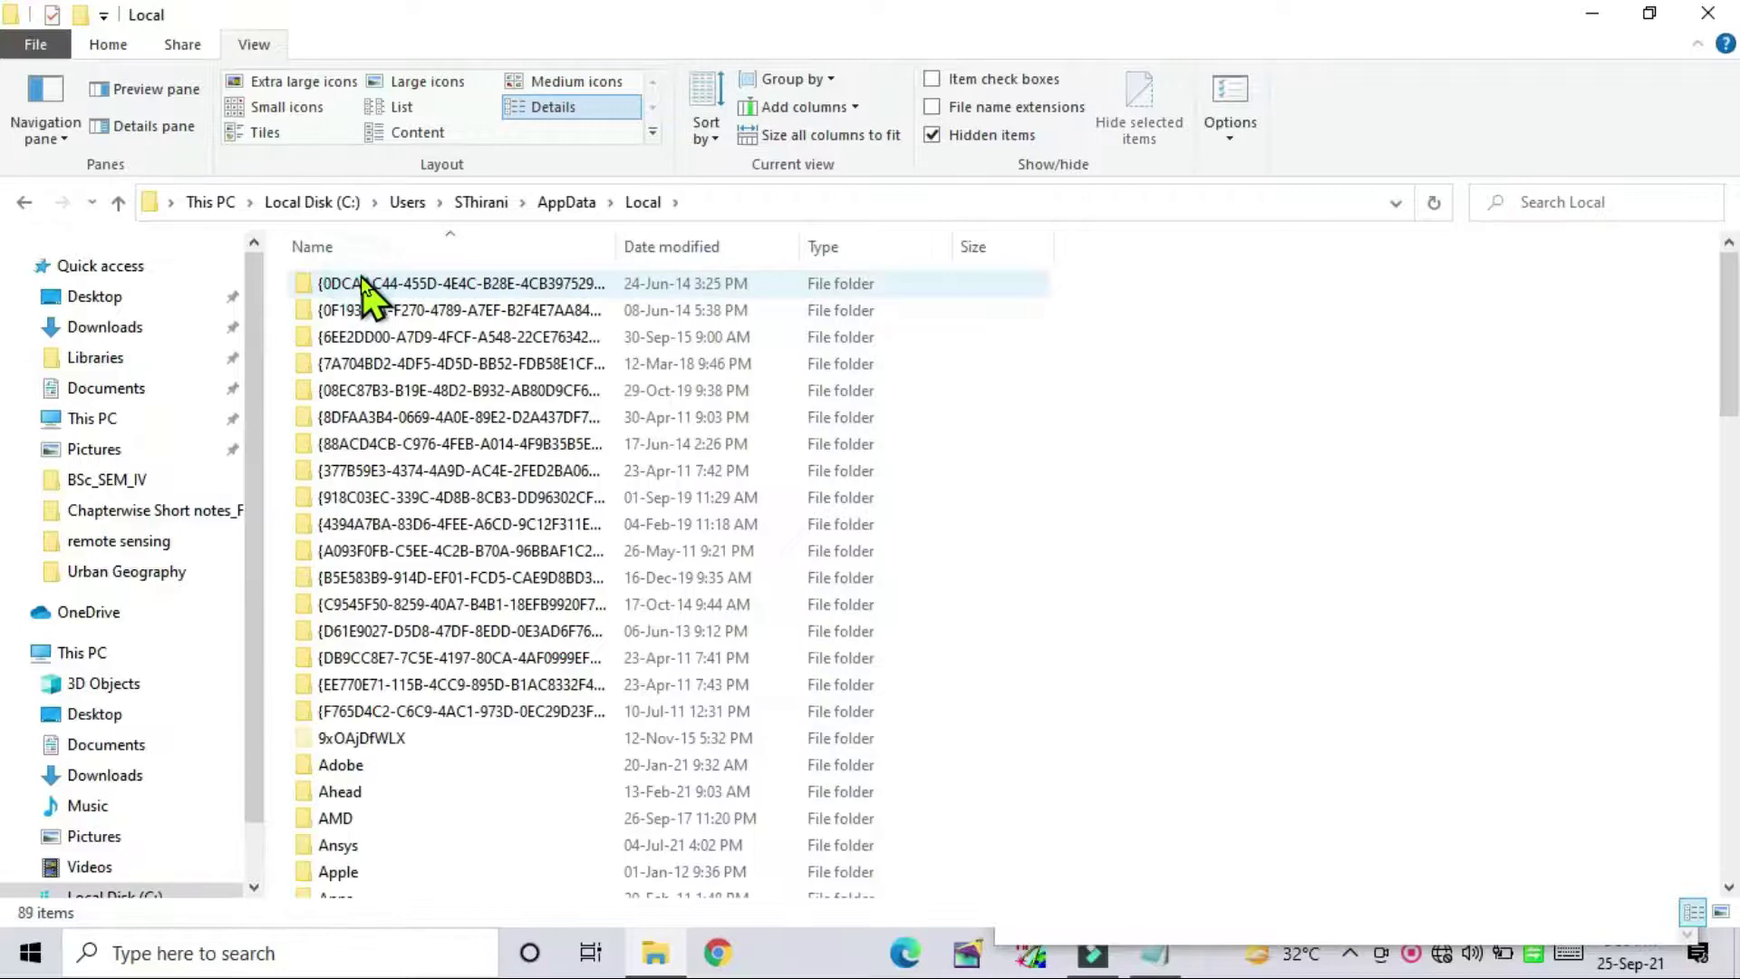
right_click(1145, 534)
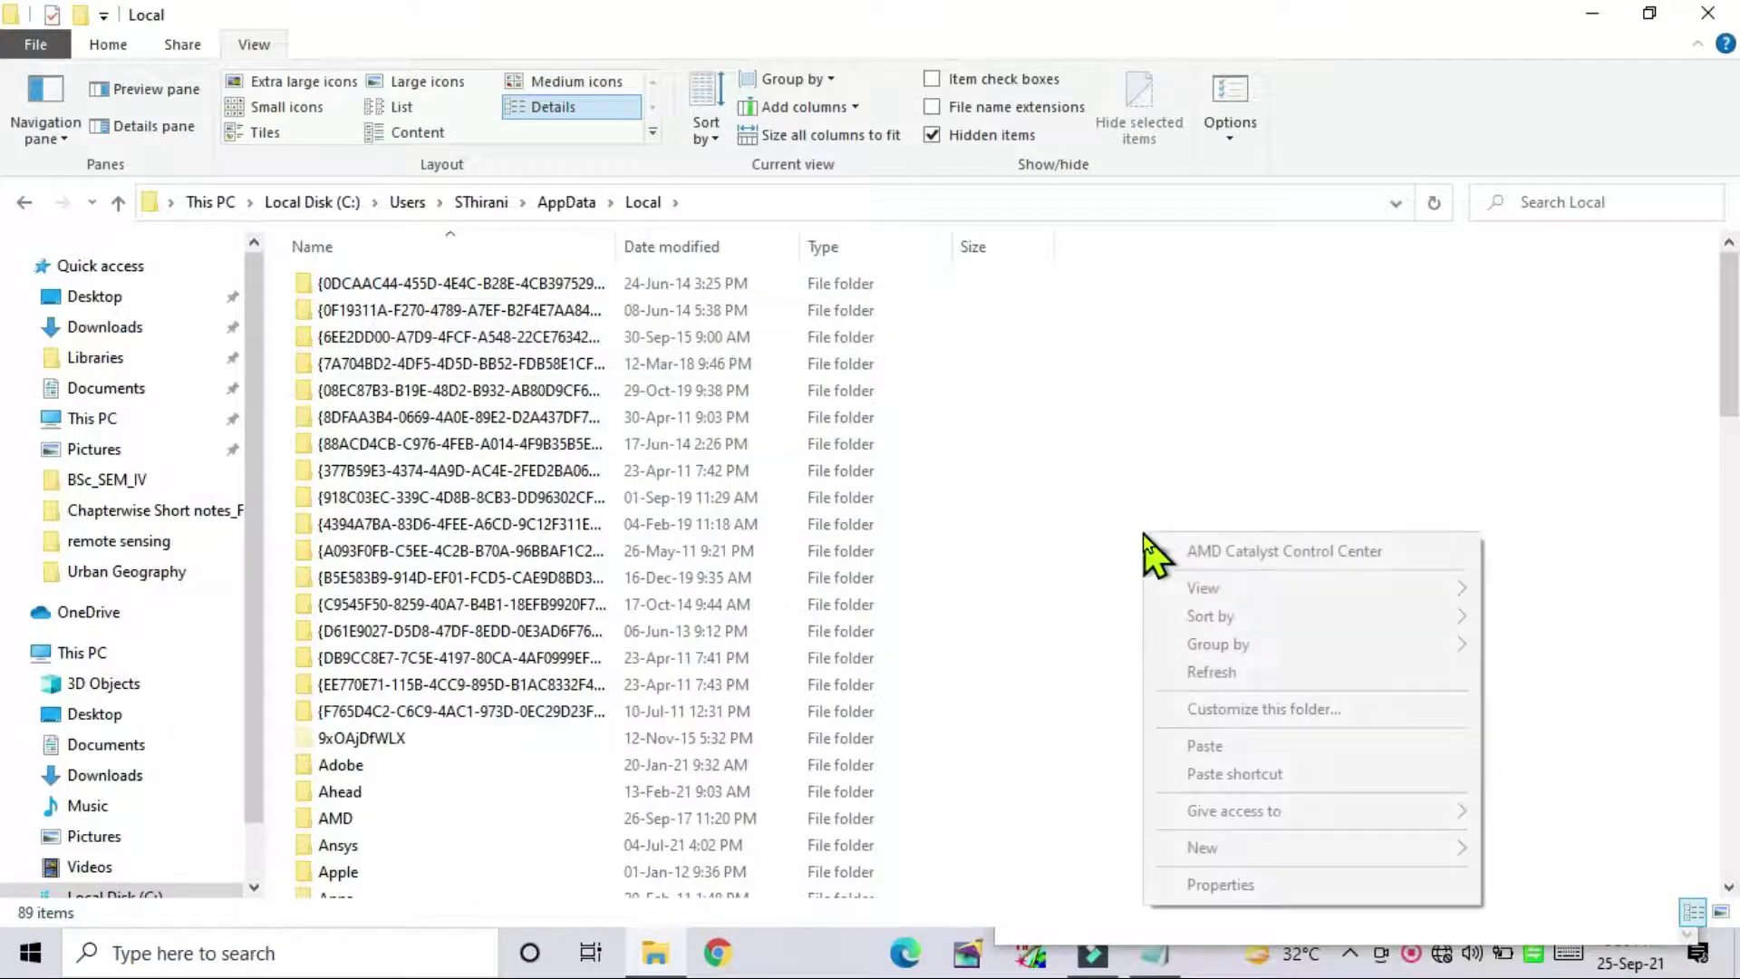
left_click(1210, 752)
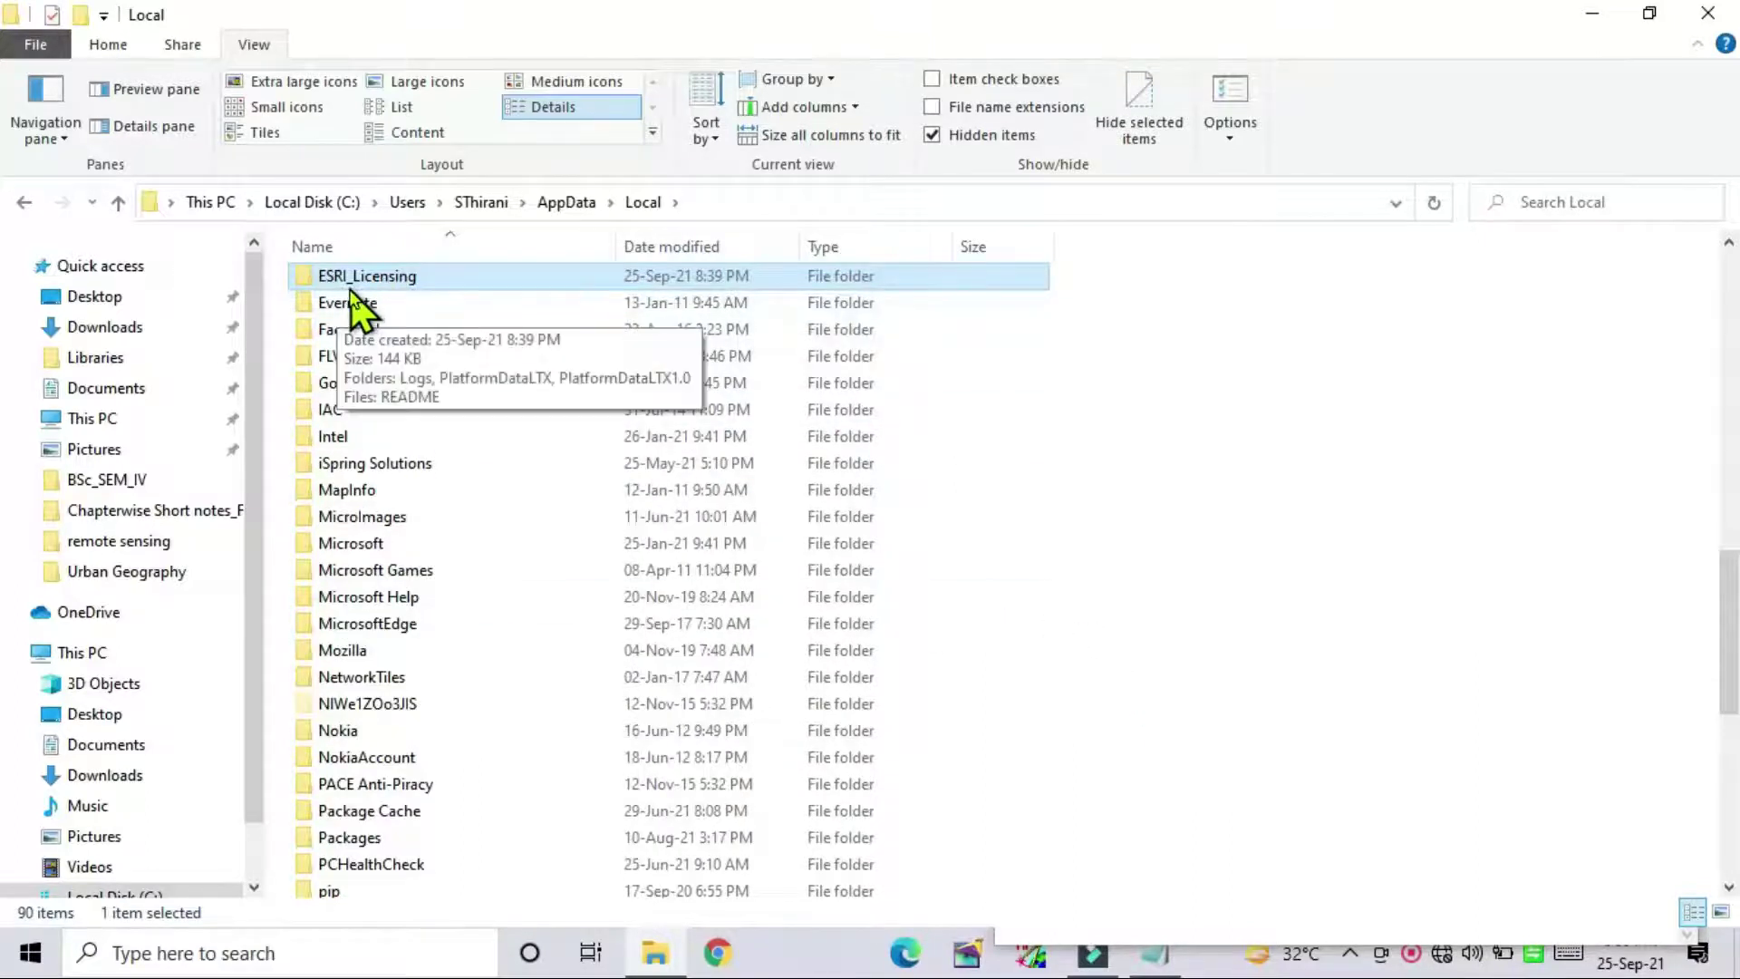
left_click(25, 201)
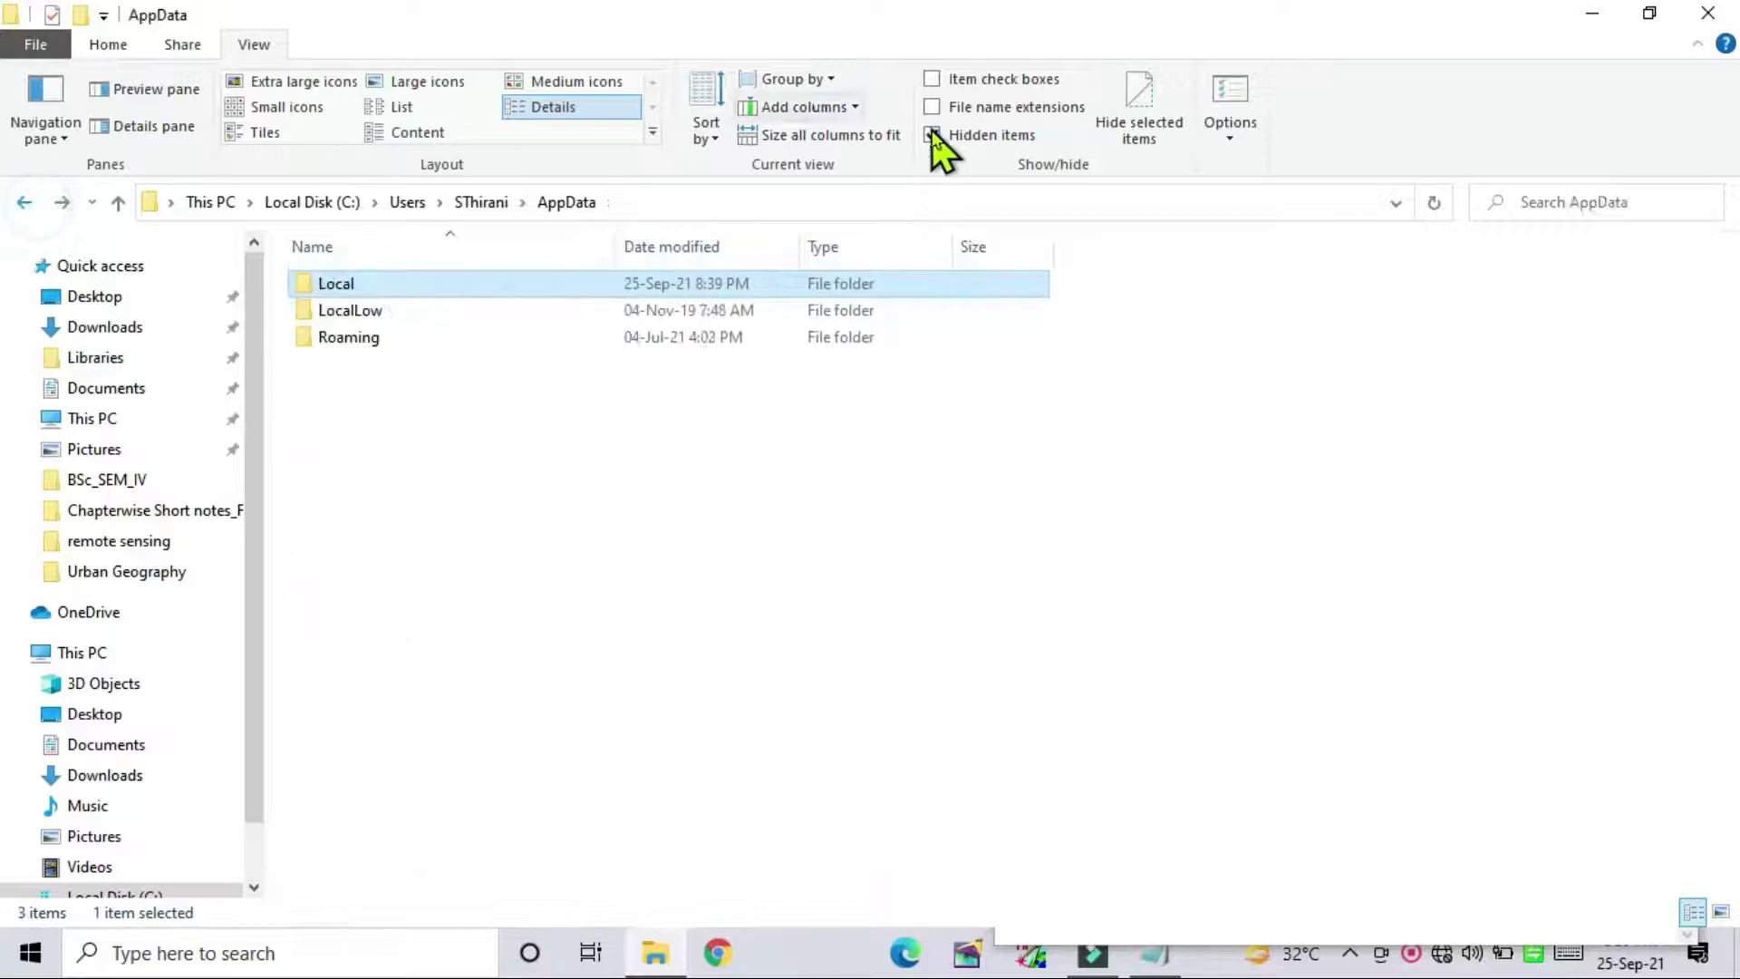
left_click(1719, 20)
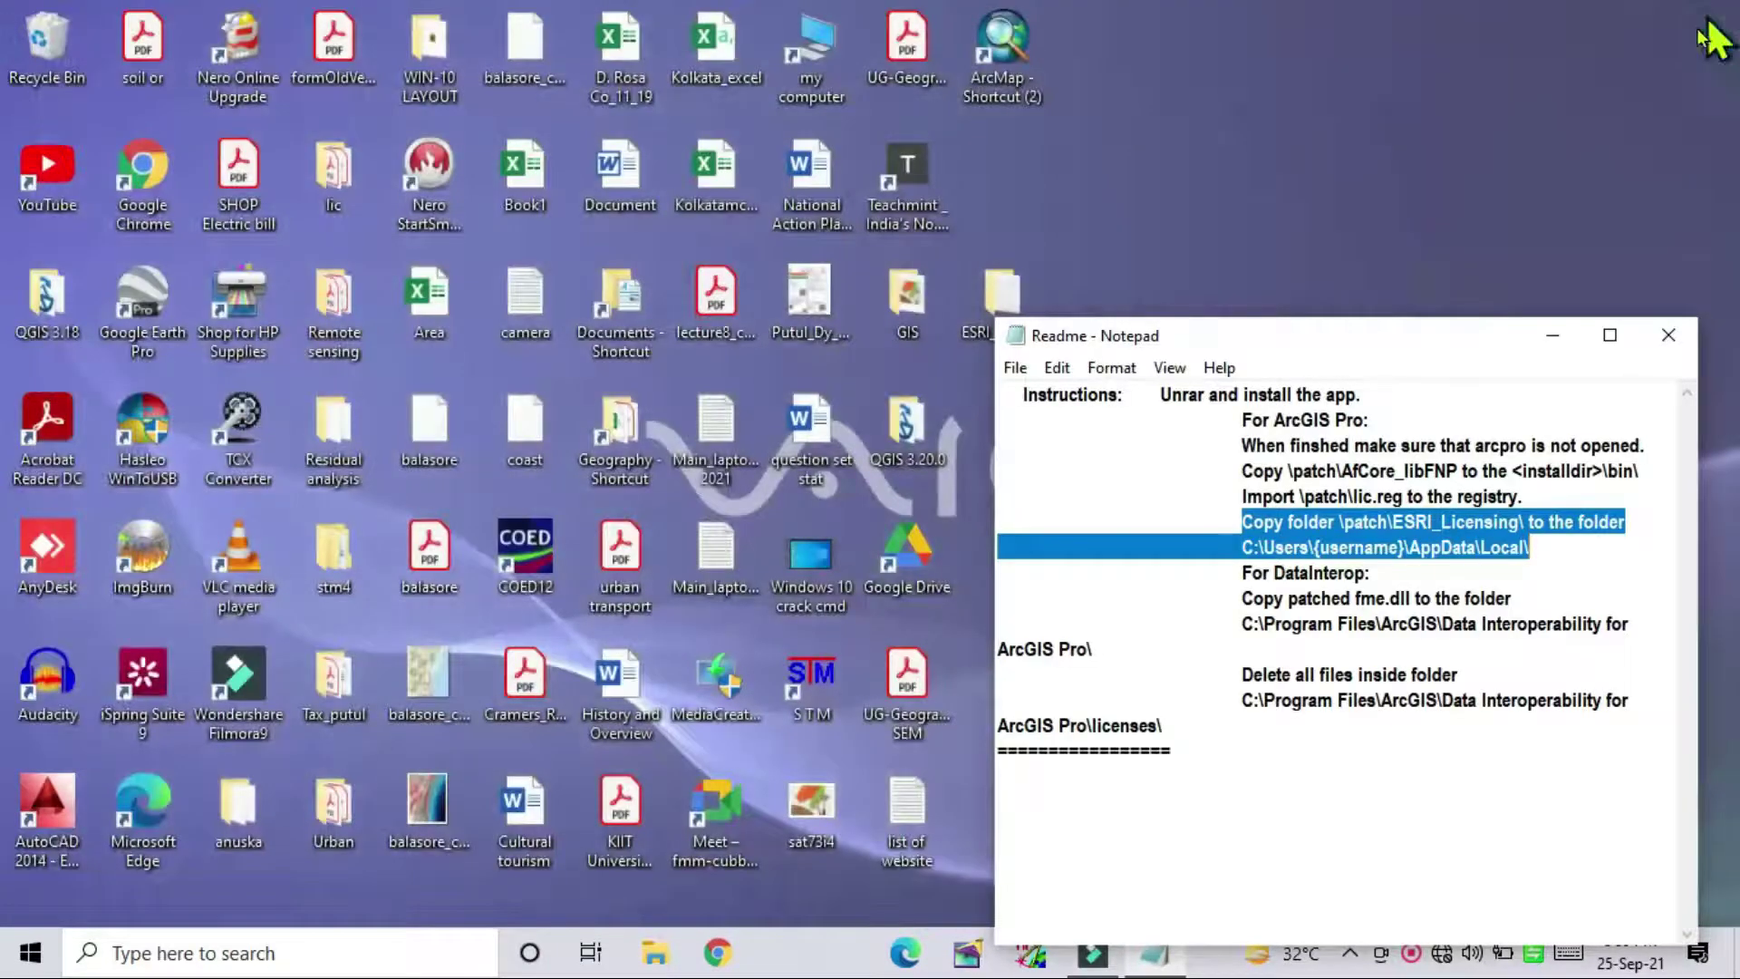
Highlight the Readme's For DataInterop instructions, minimize the Readme and refresh the desktop.
left_click(1237, 682)
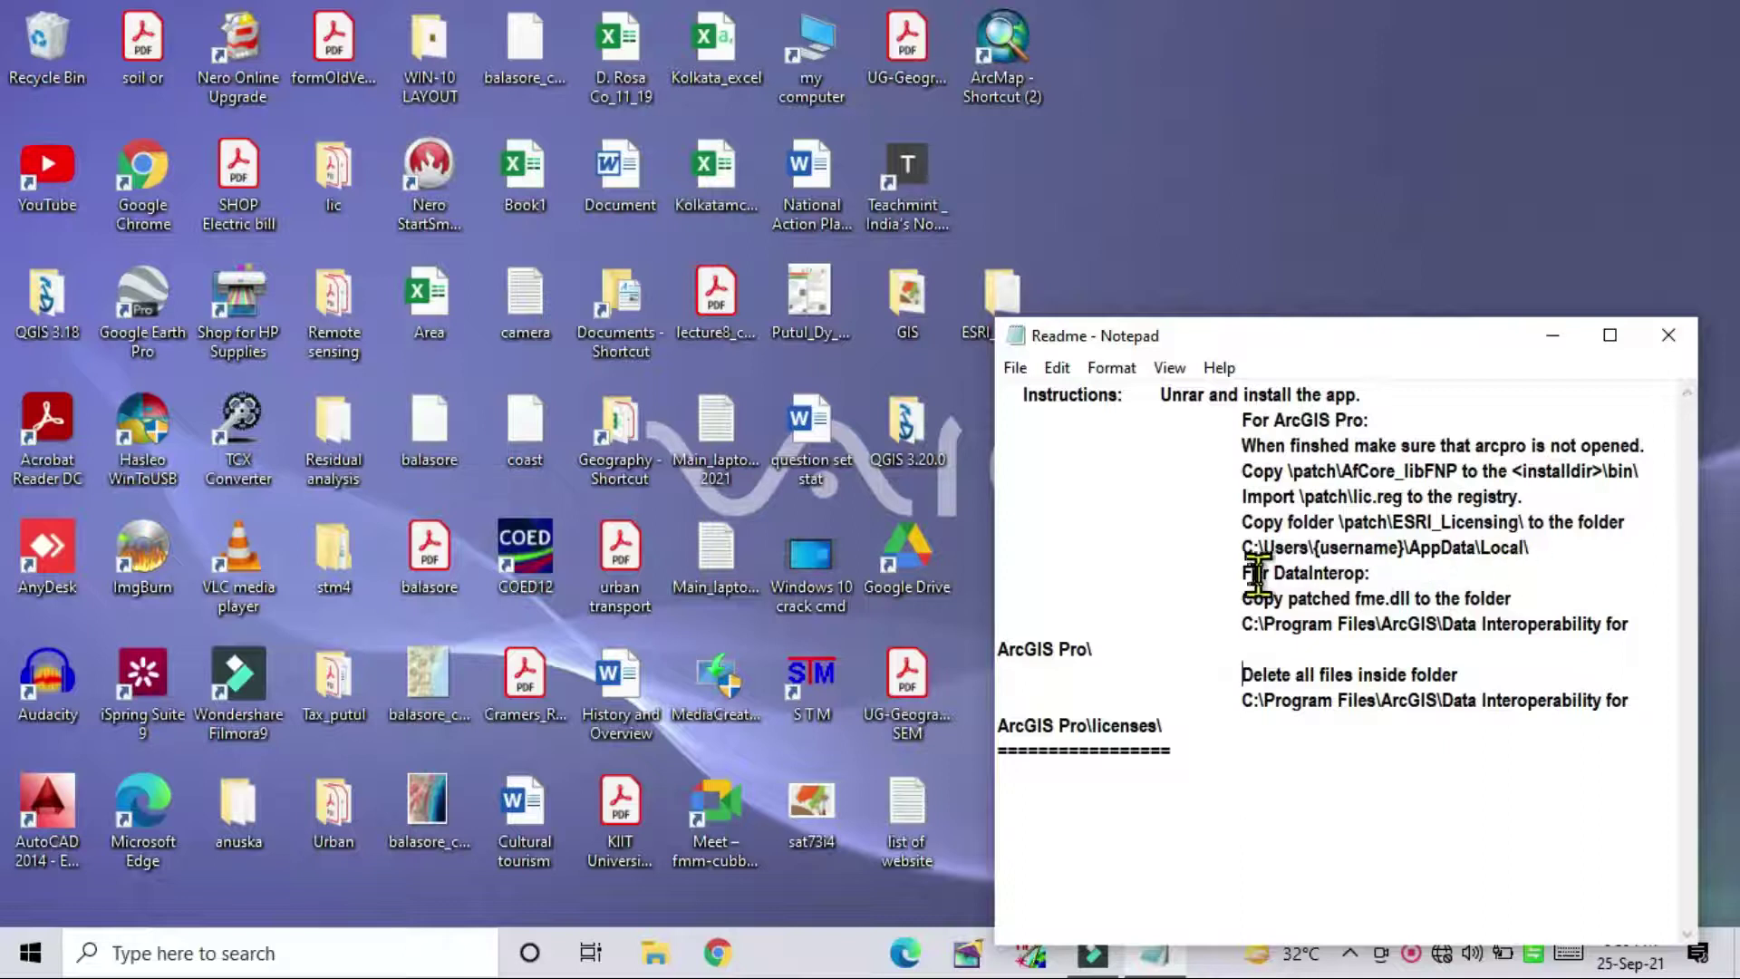
left_click_drag(1242, 572, 1486, 699)
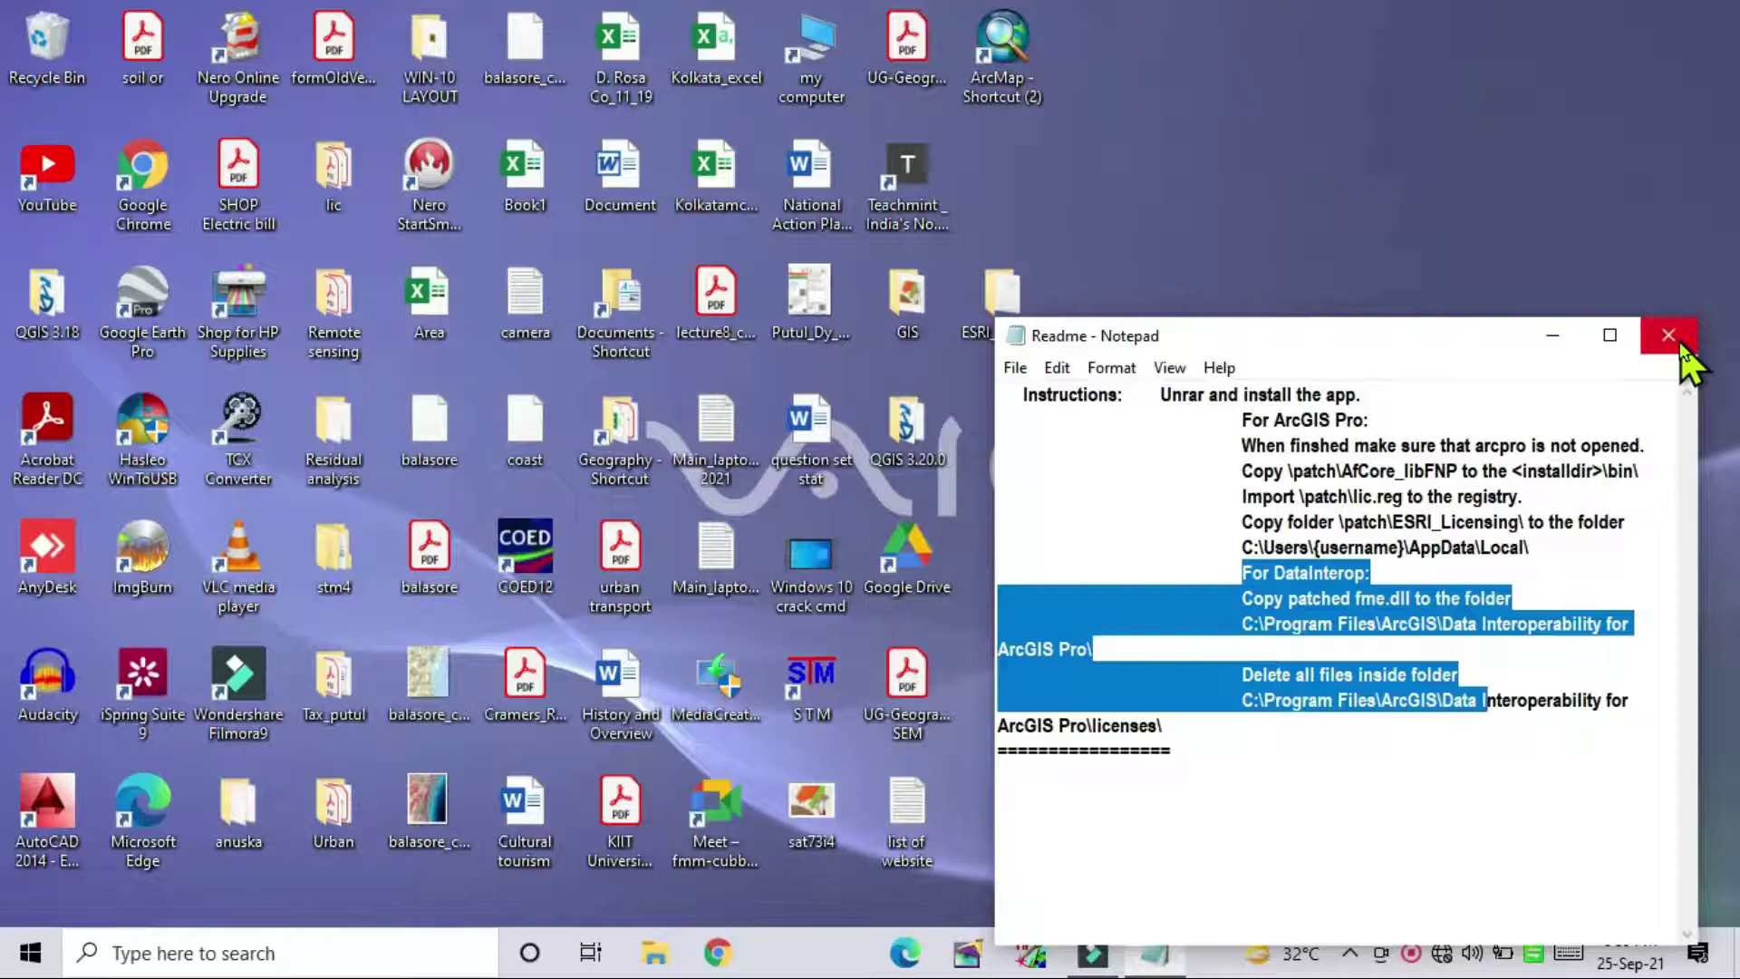
left_click(1555, 337)
right_click(1230, 176)
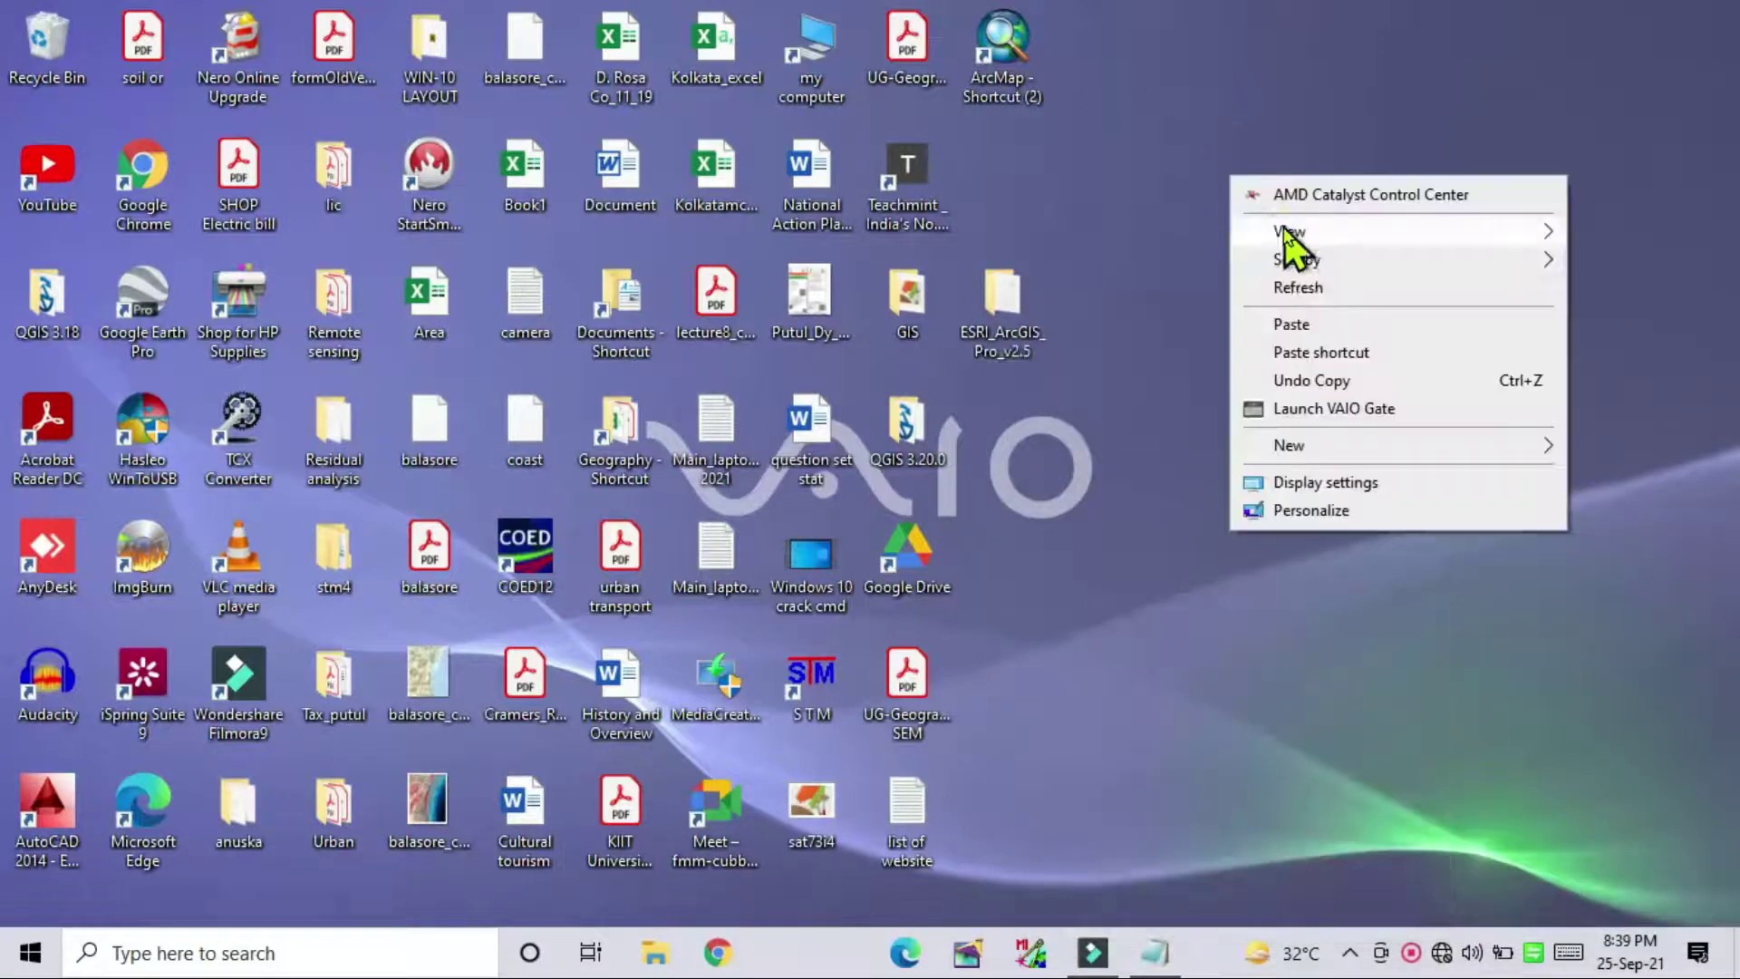
left_click(1301, 287)
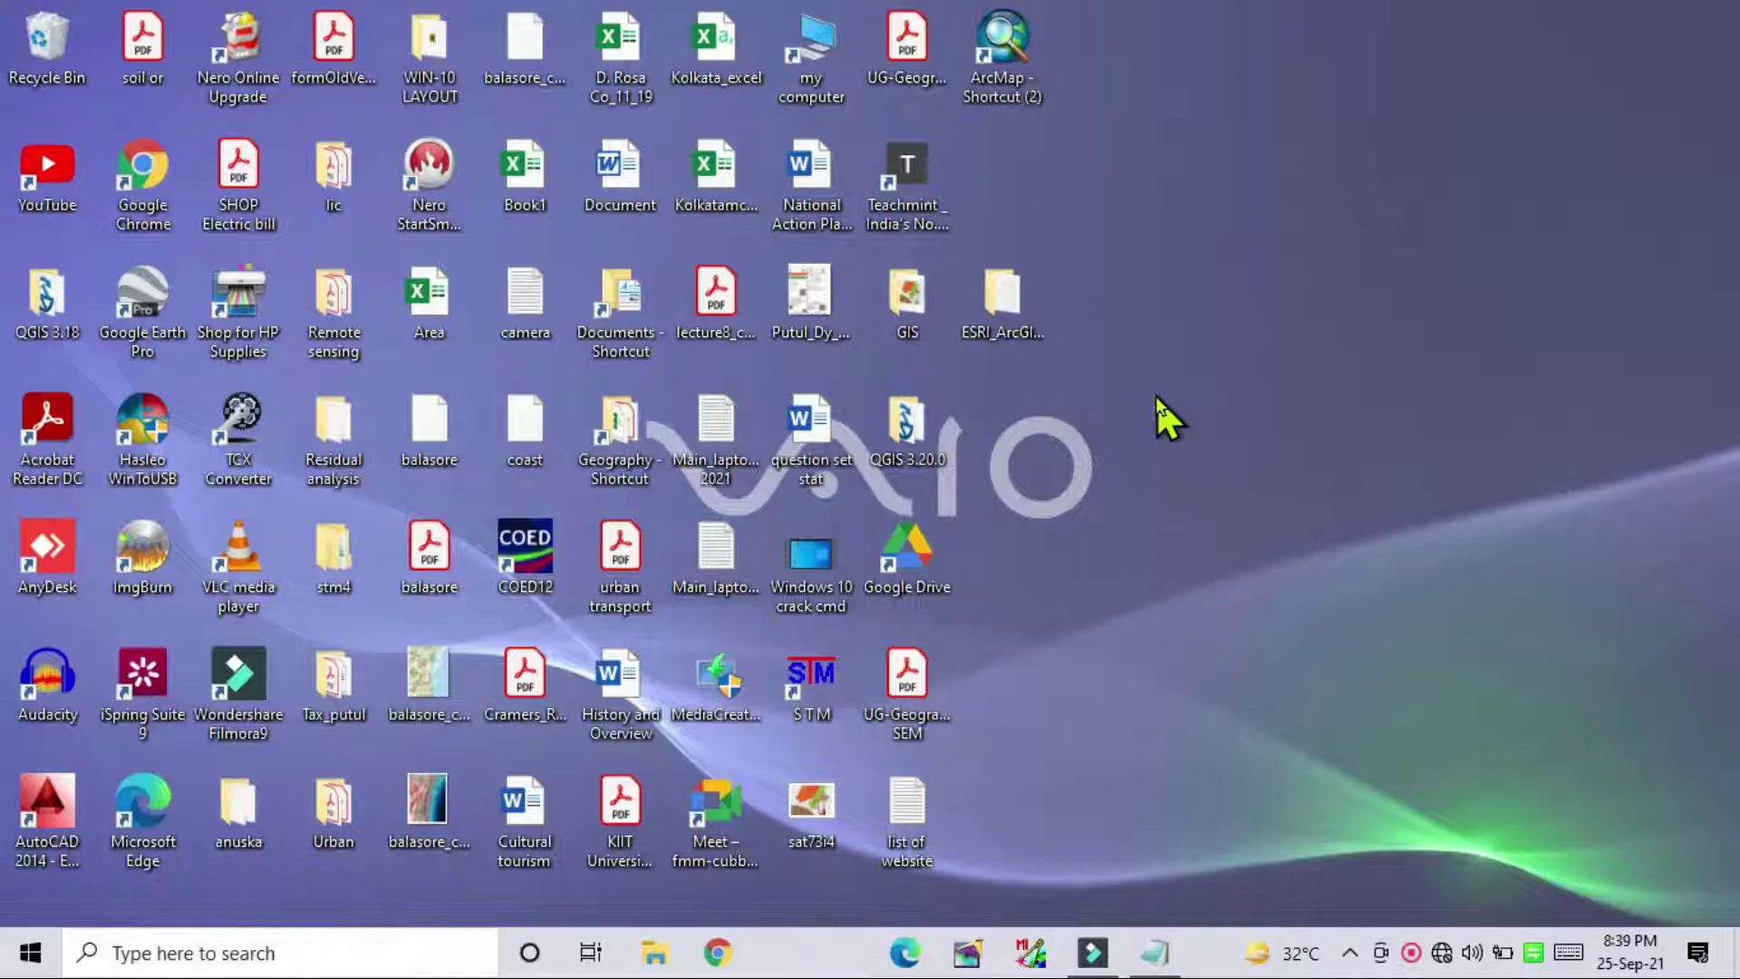
Open the folder C:\Program Files\ArcGIS\Pro\bin.
double_click(813, 62)
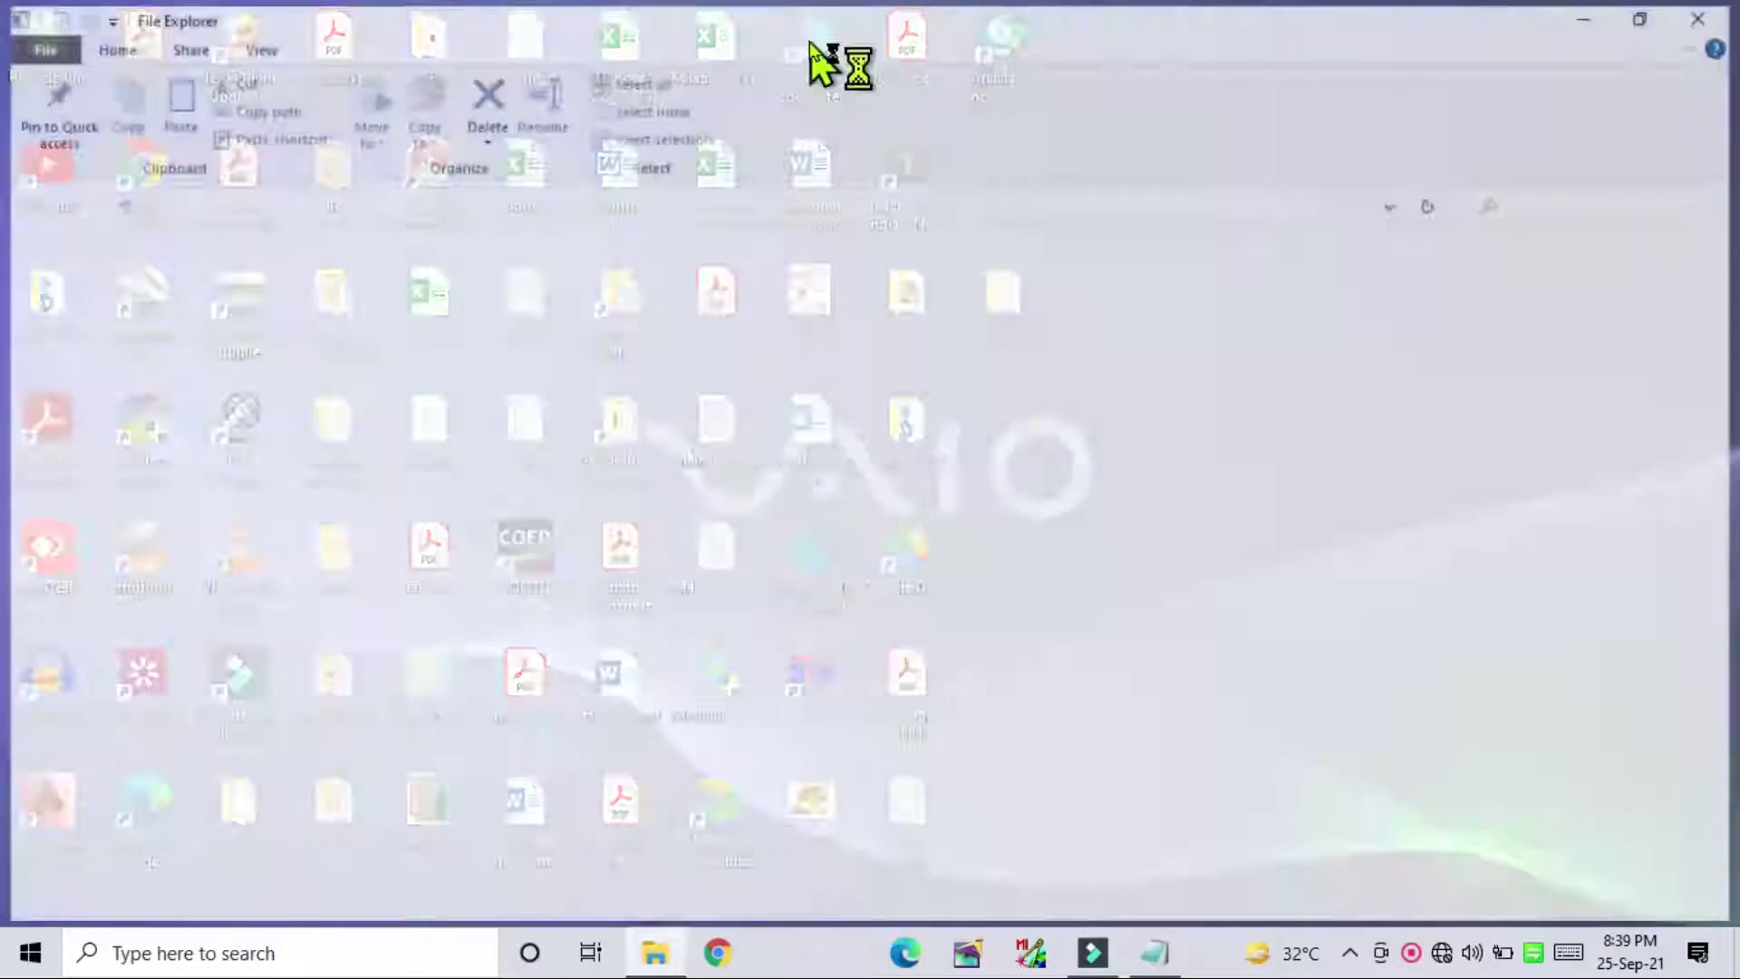
double_click(399, 306)
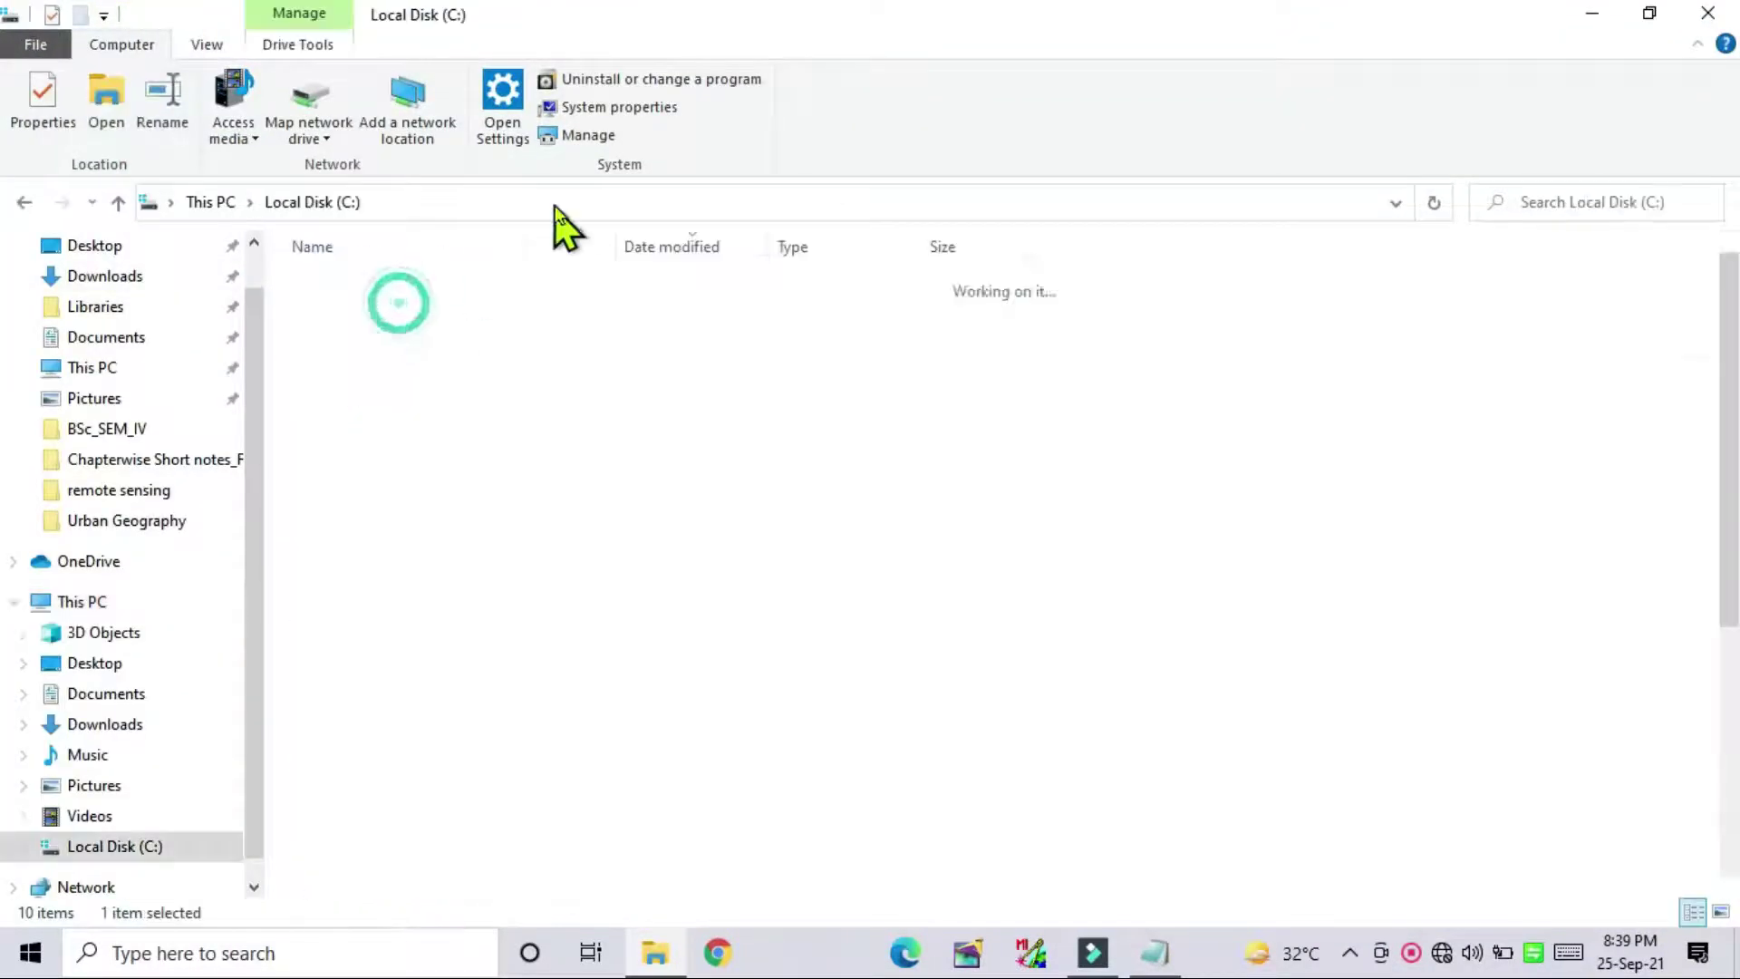
double_click(384, 367)
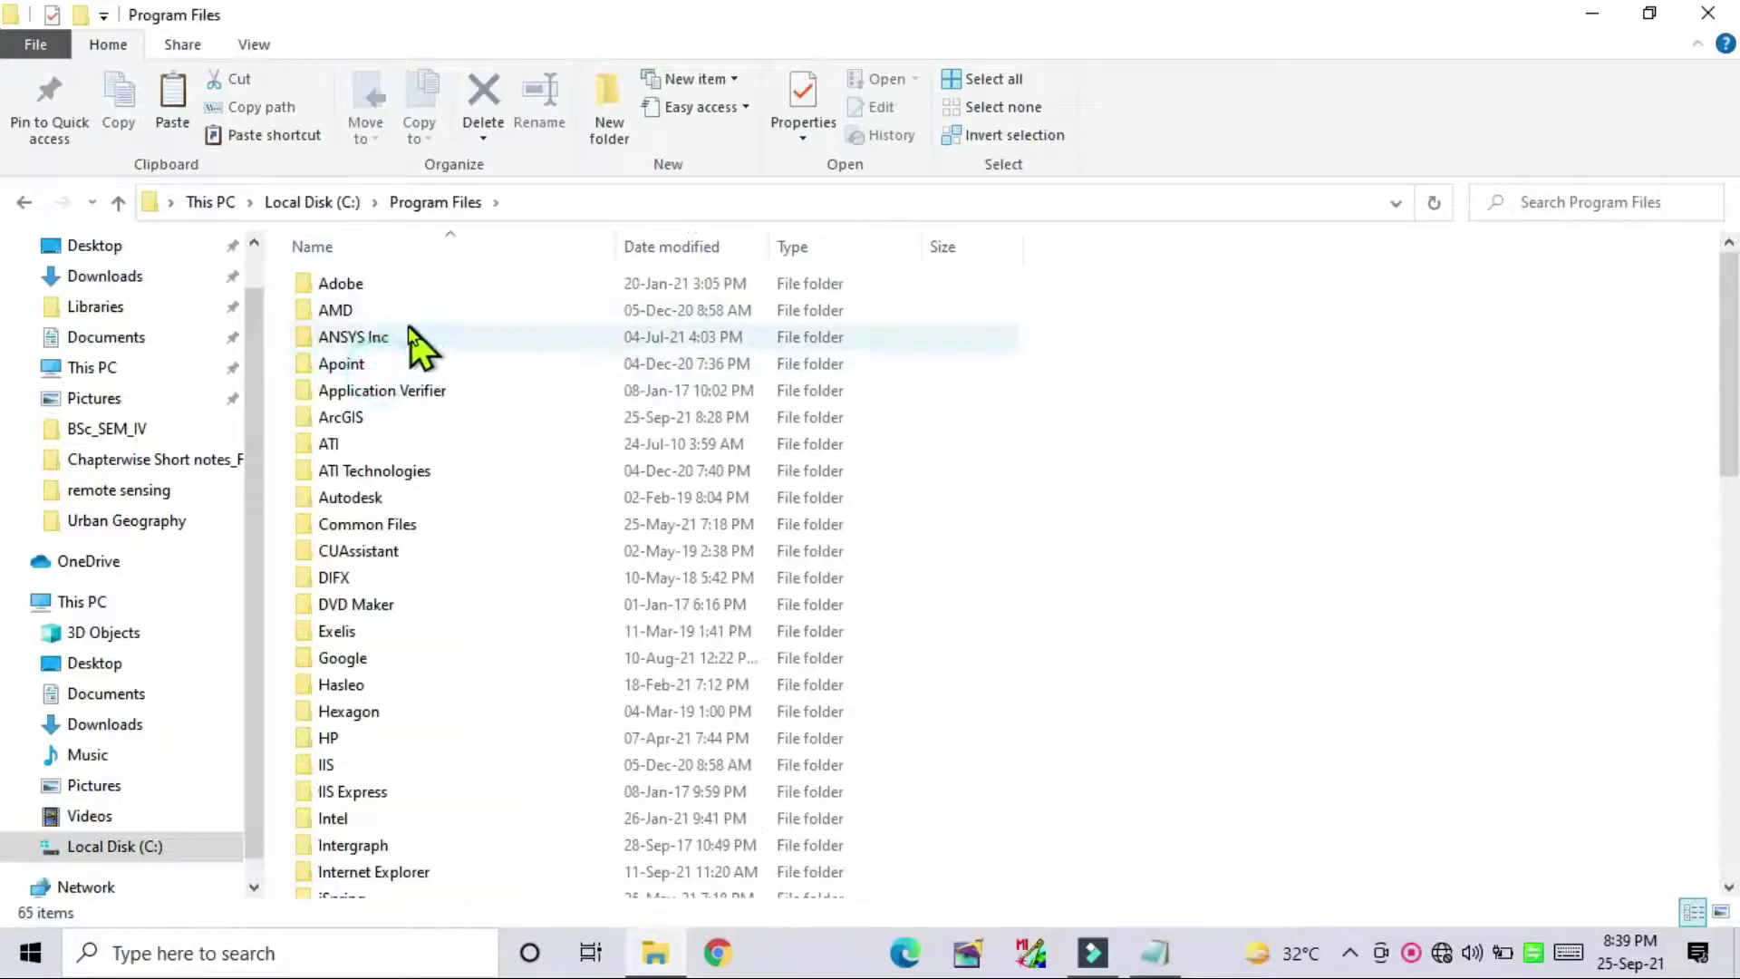
double_click(346, 417)
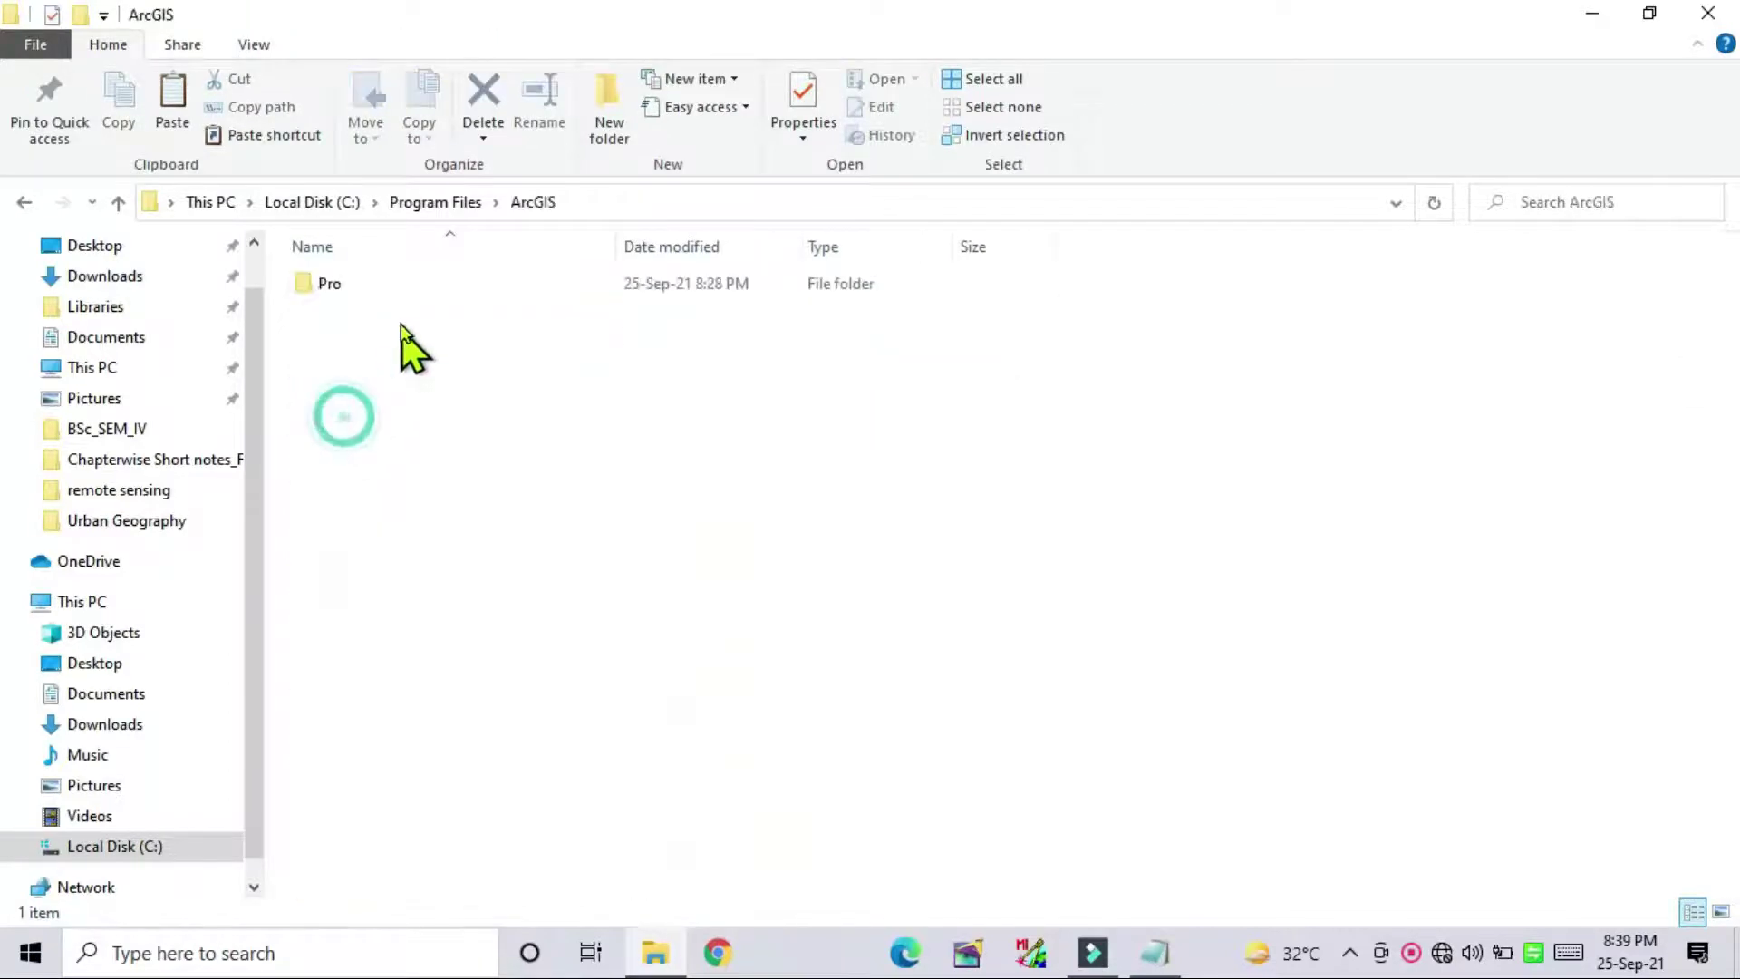
double_click(356, 290)
double_click(354, 285)
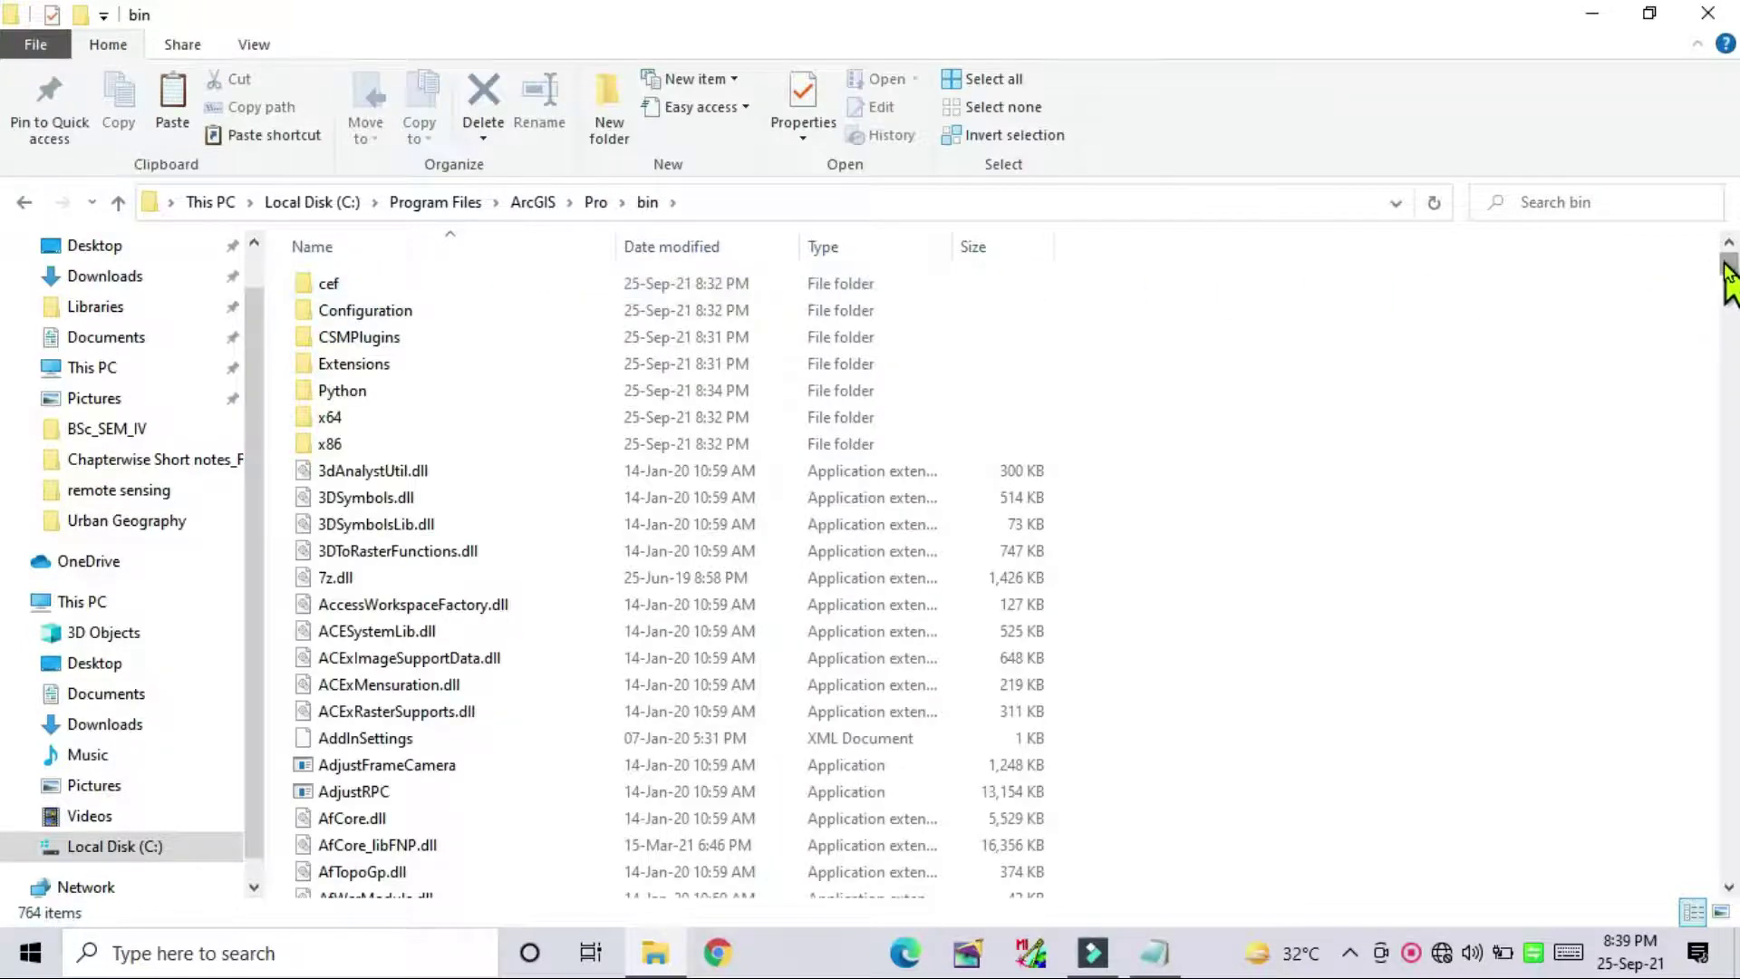
Create a desktop shortcut to the ArcGISPro application from the bin folder.
left_click_drag(1725, 266, 1724, 337)
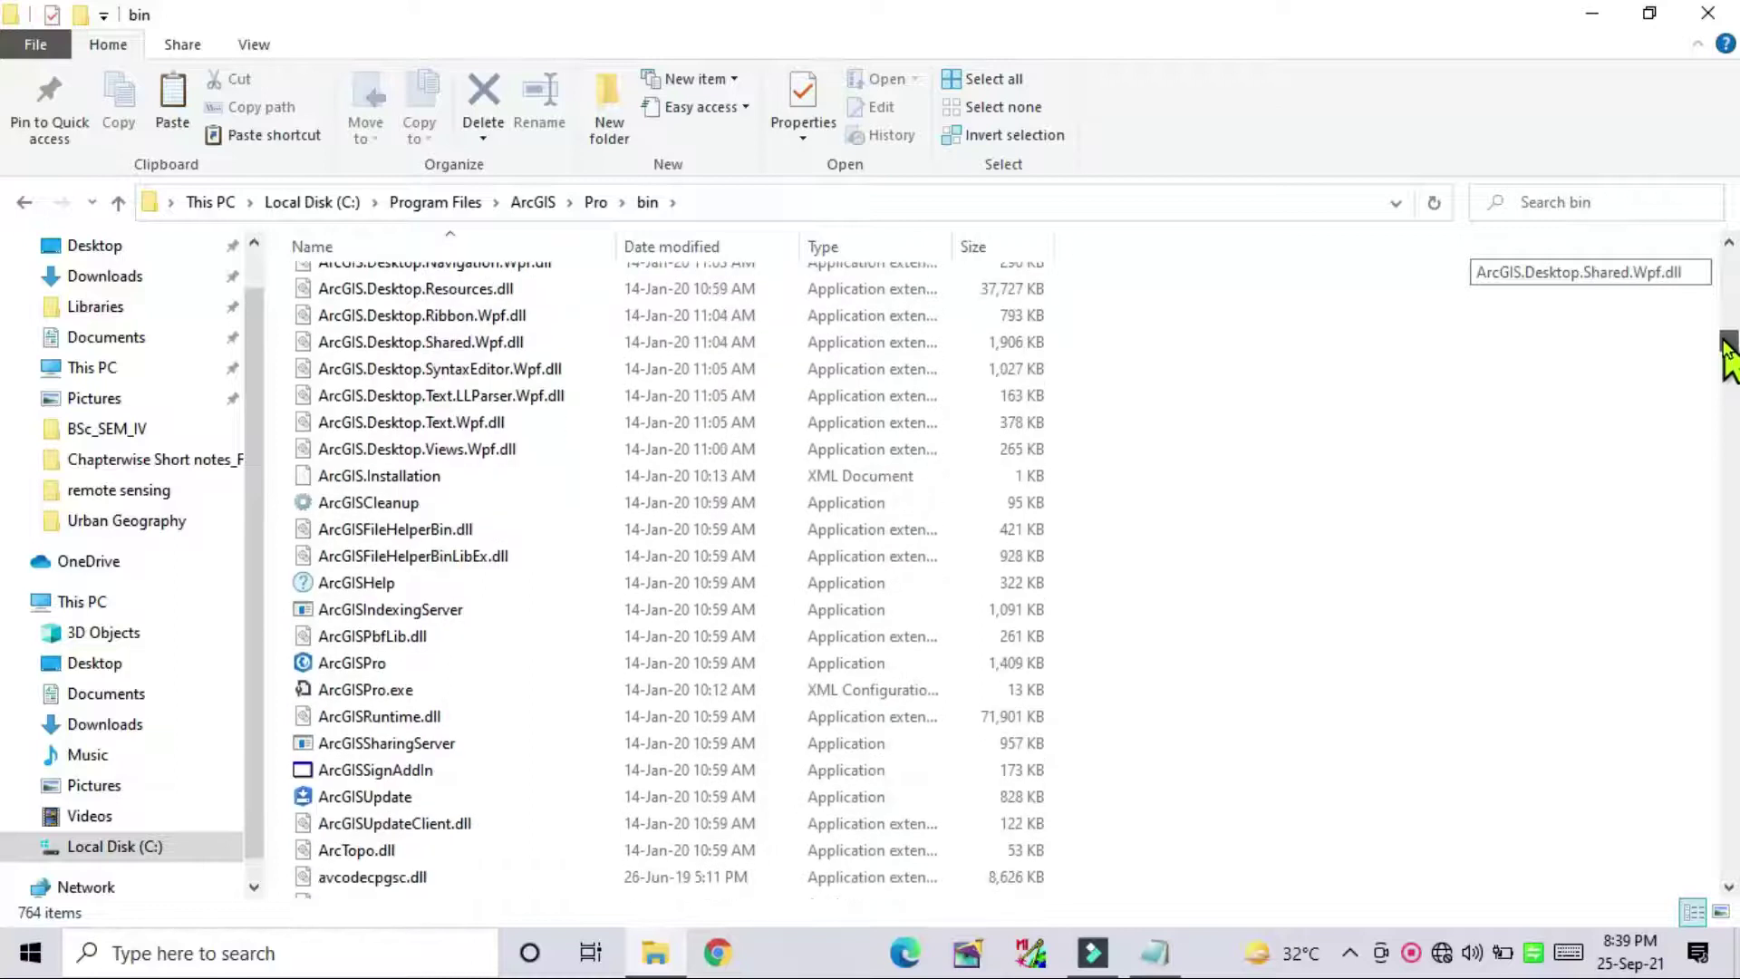
left_click(352, 666)
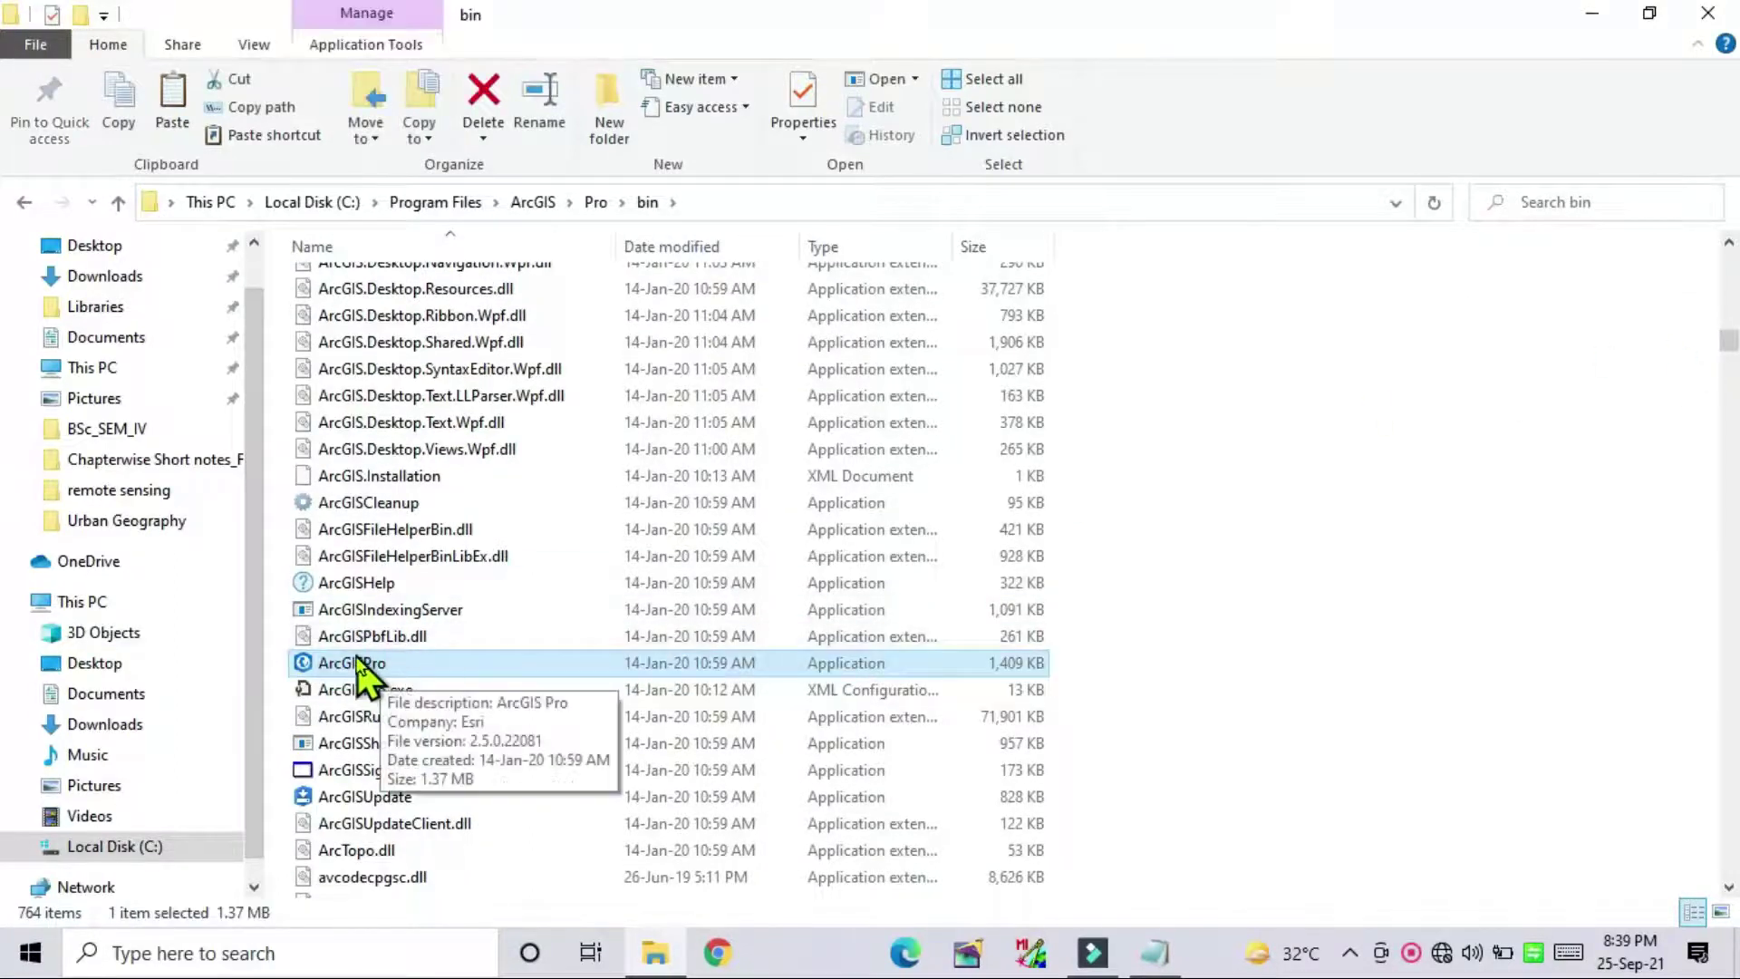
right_click(357, 659)
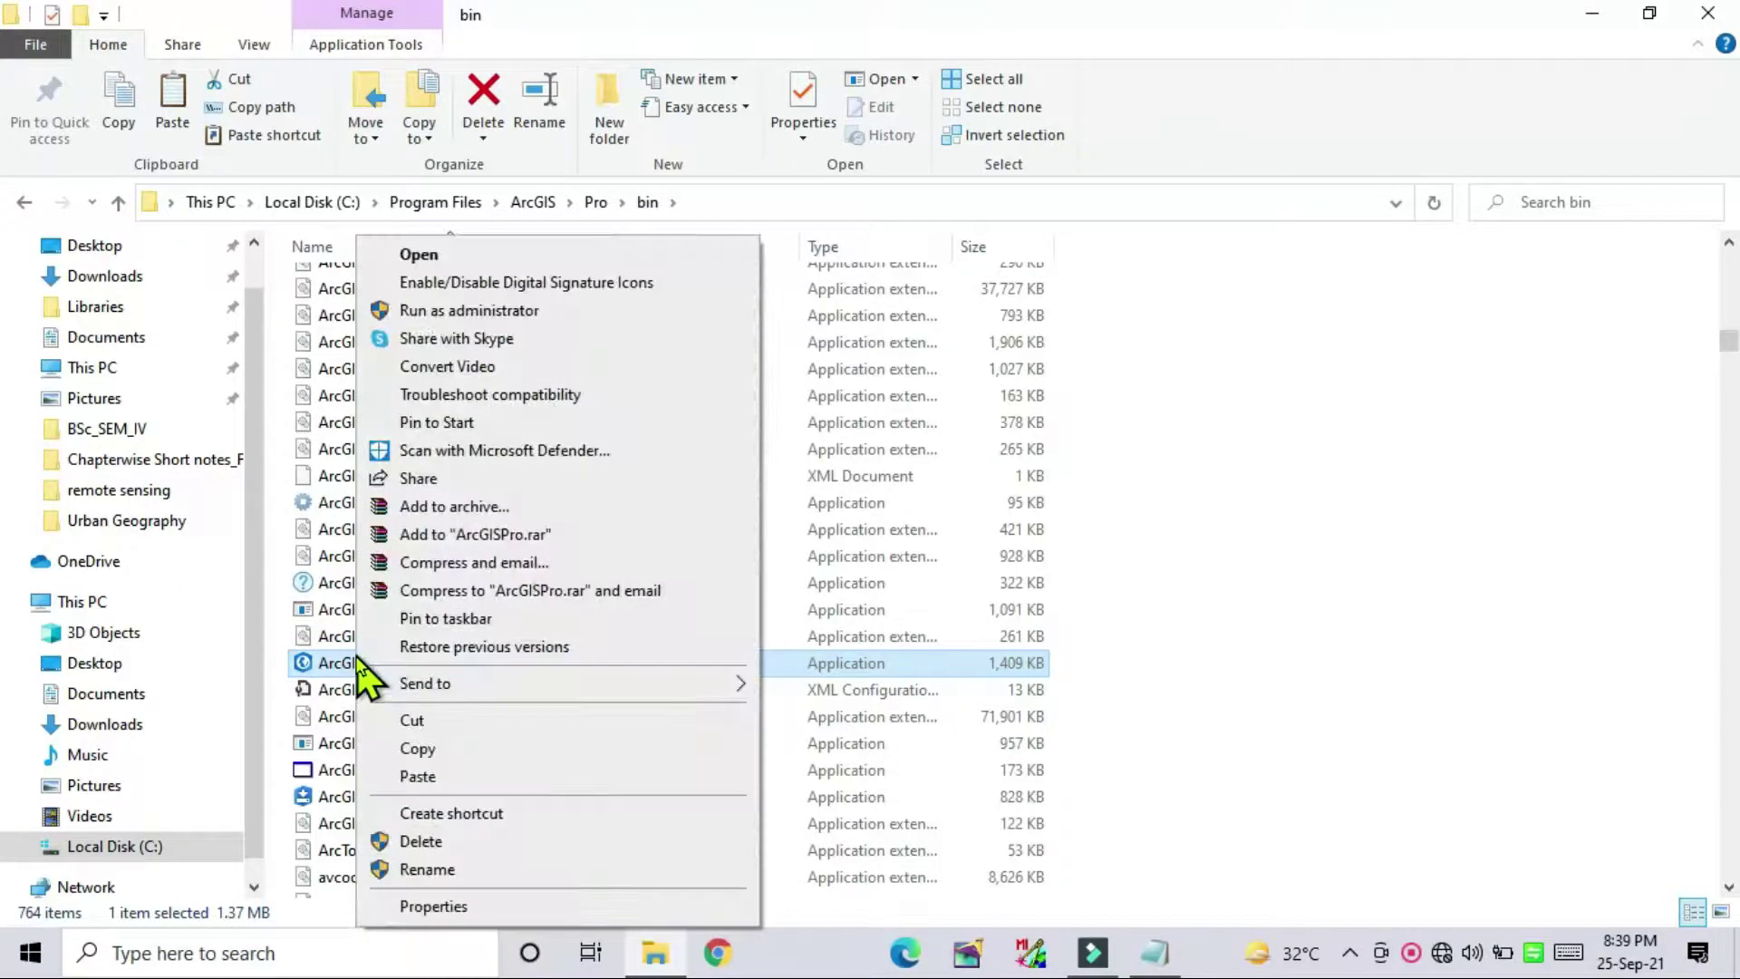
mouse_move(471, 693)
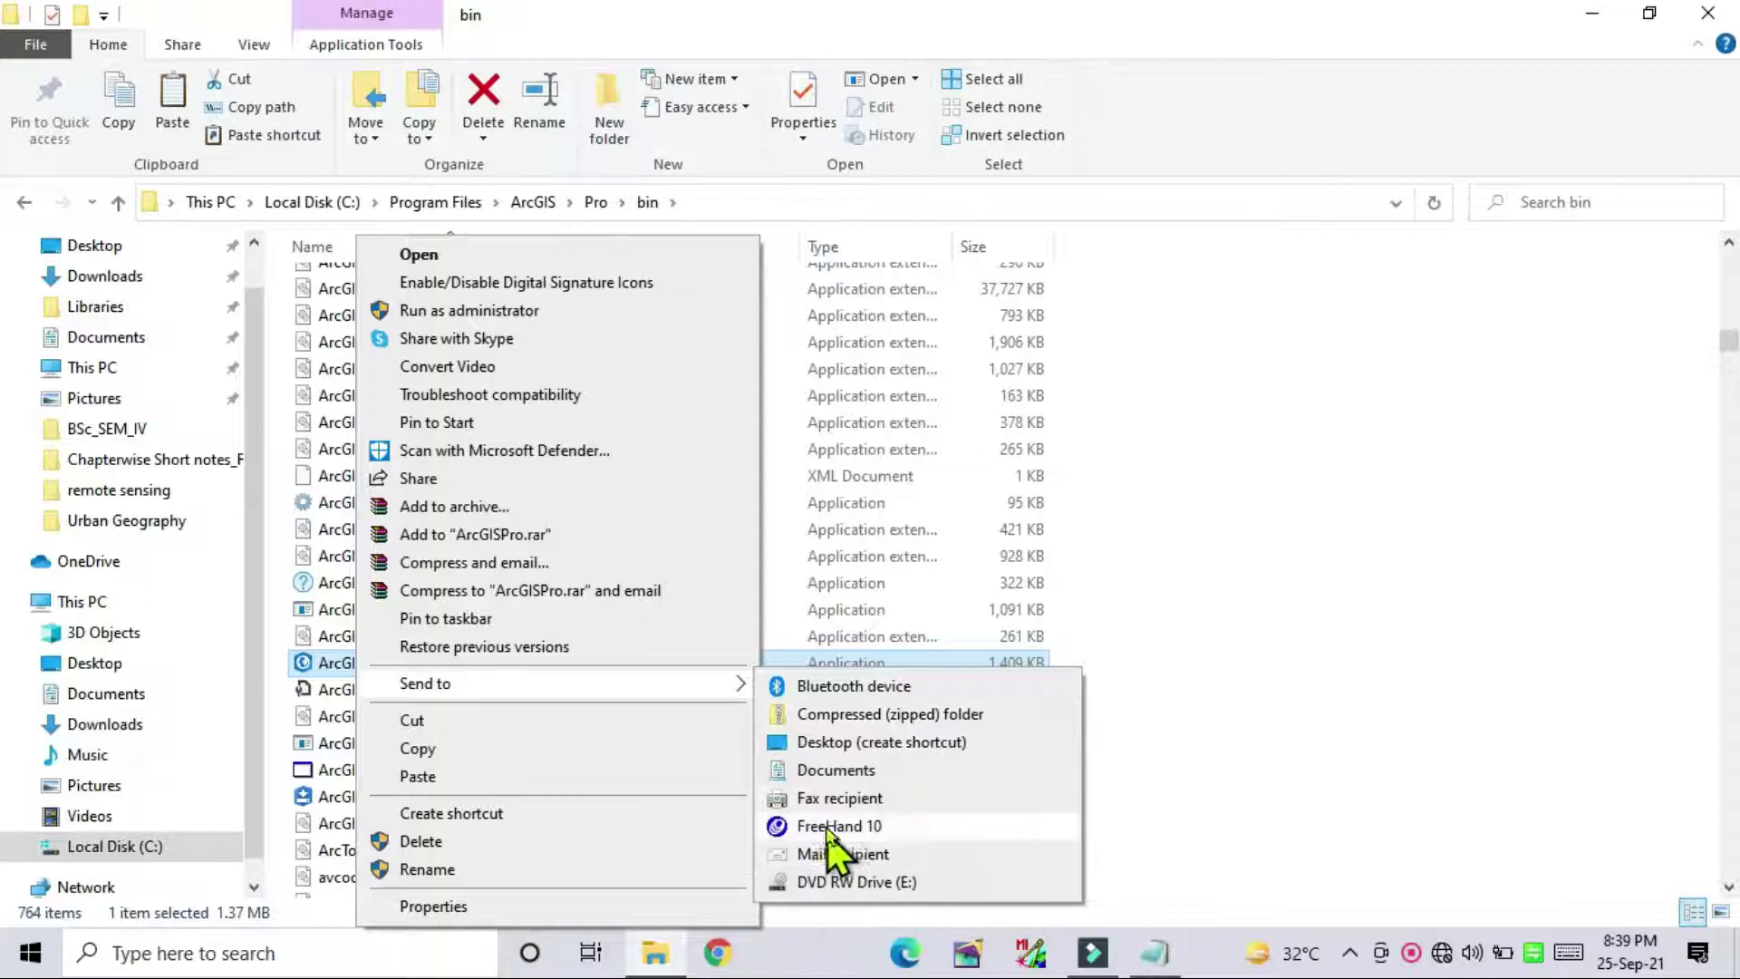
left_click(852, 745)
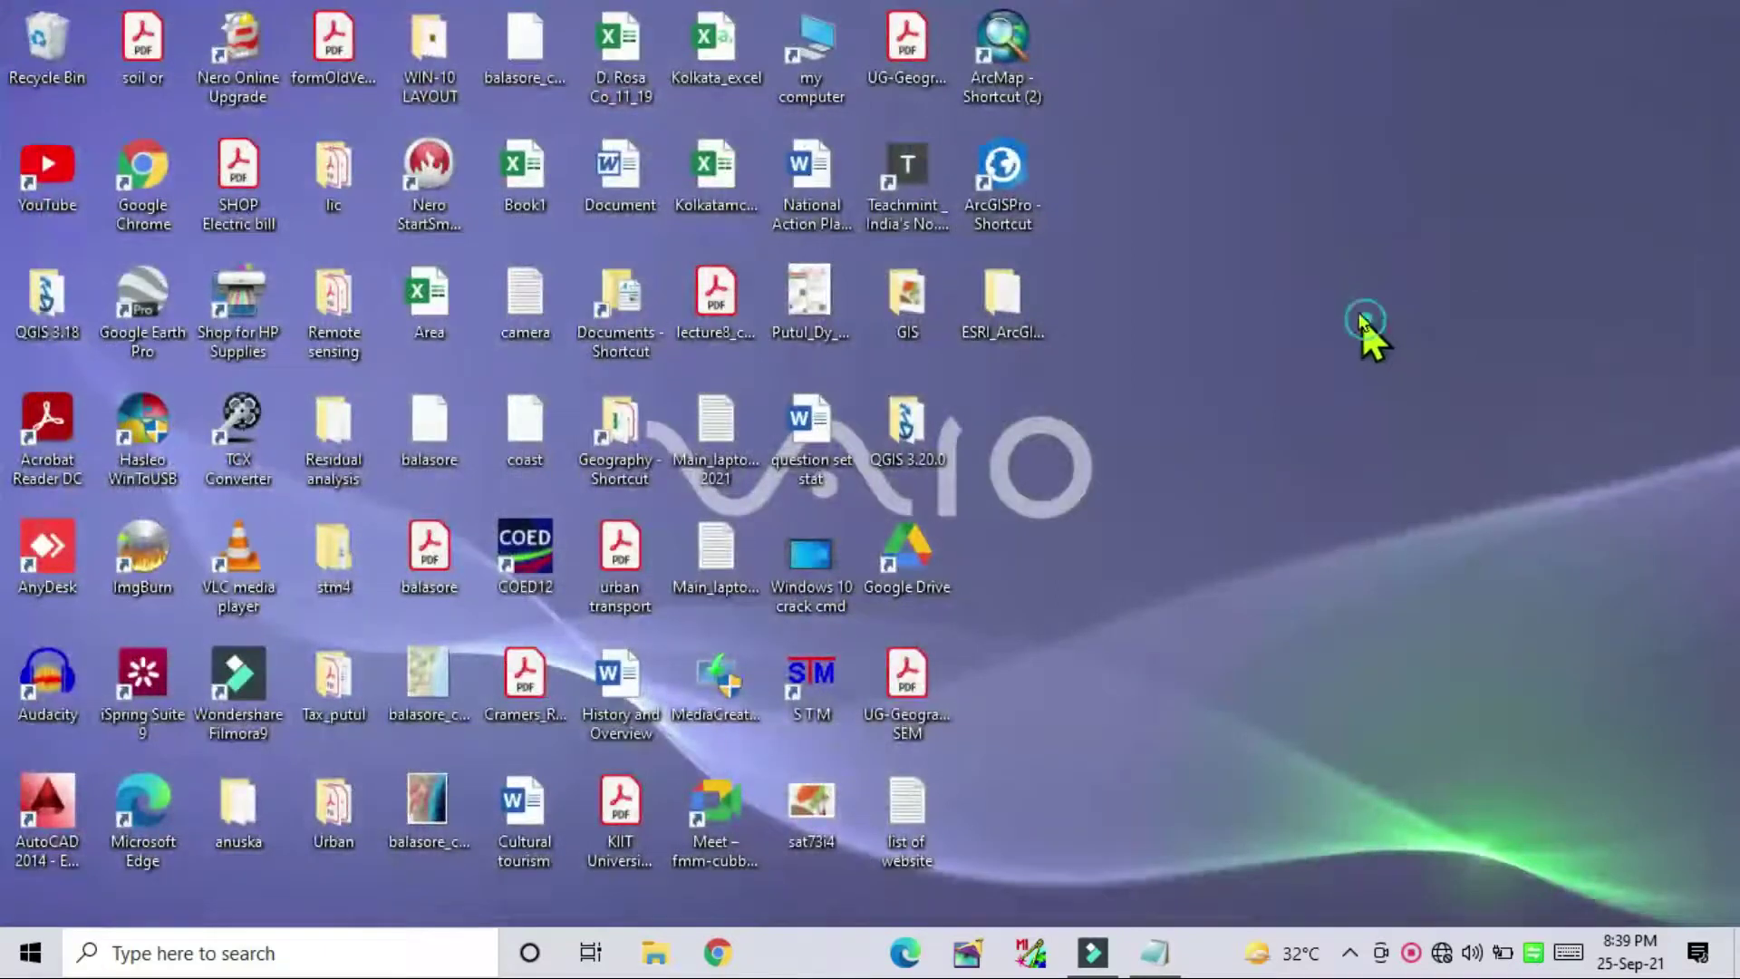
Refresh the desktop and run the ArcGISPro shortcut as administrator.
right_click(1361, 317)
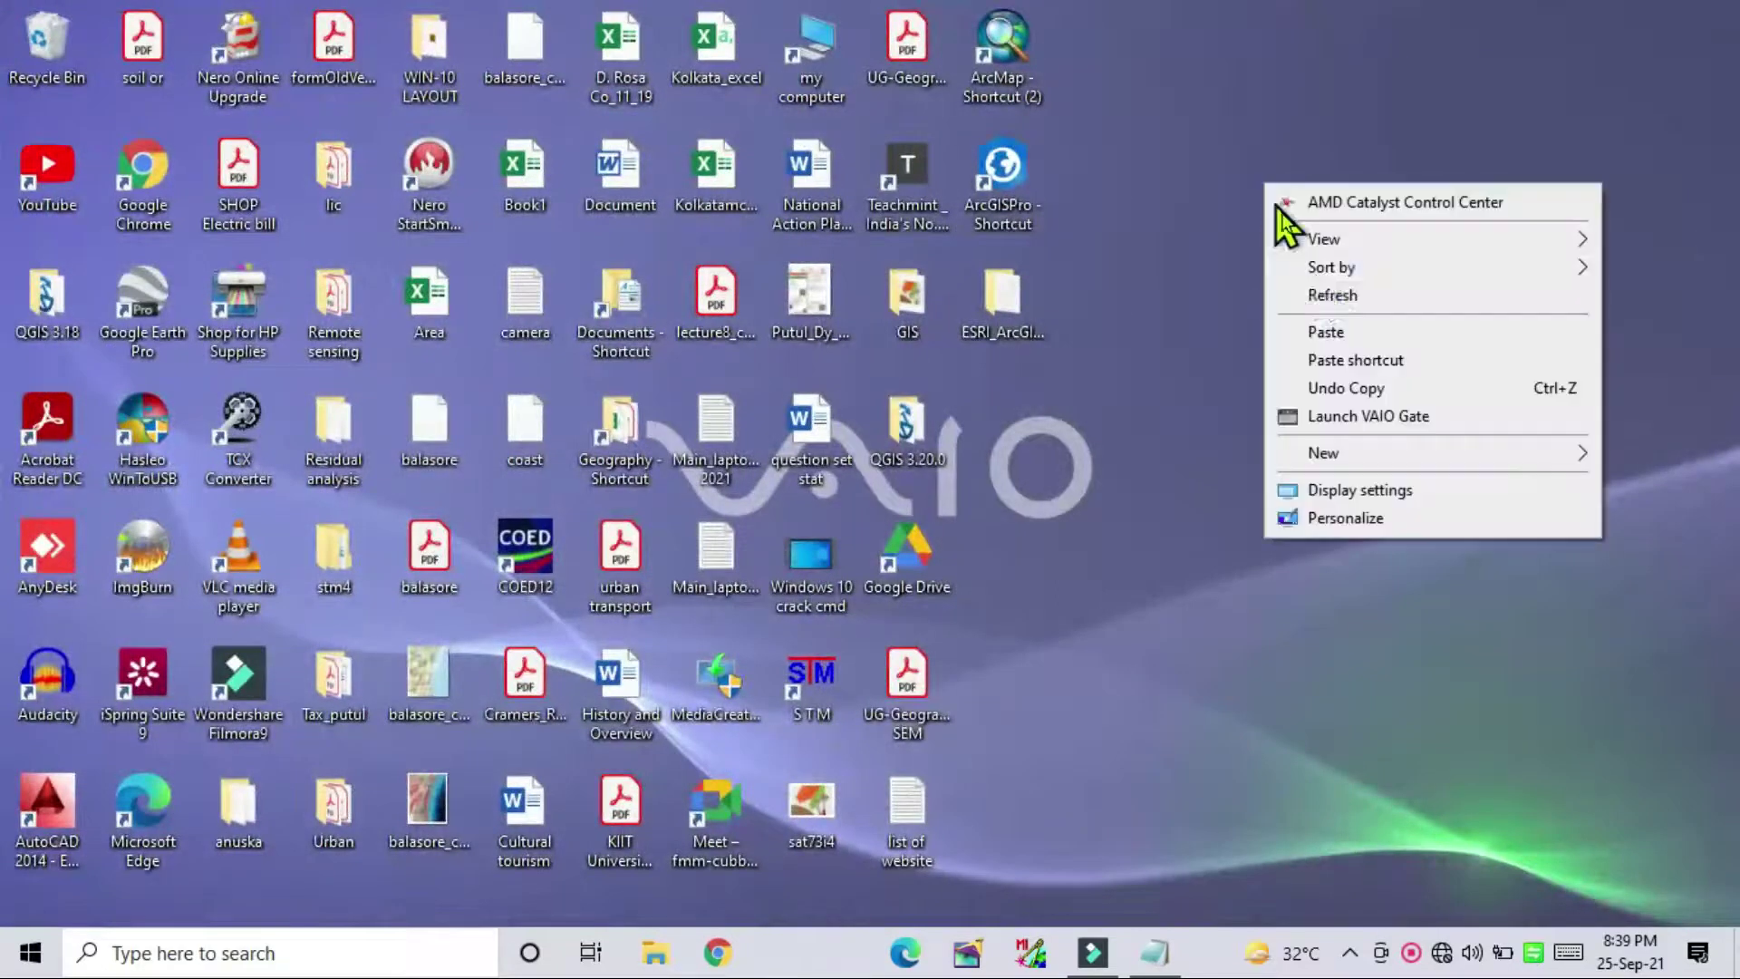
left_click(1334, 297)
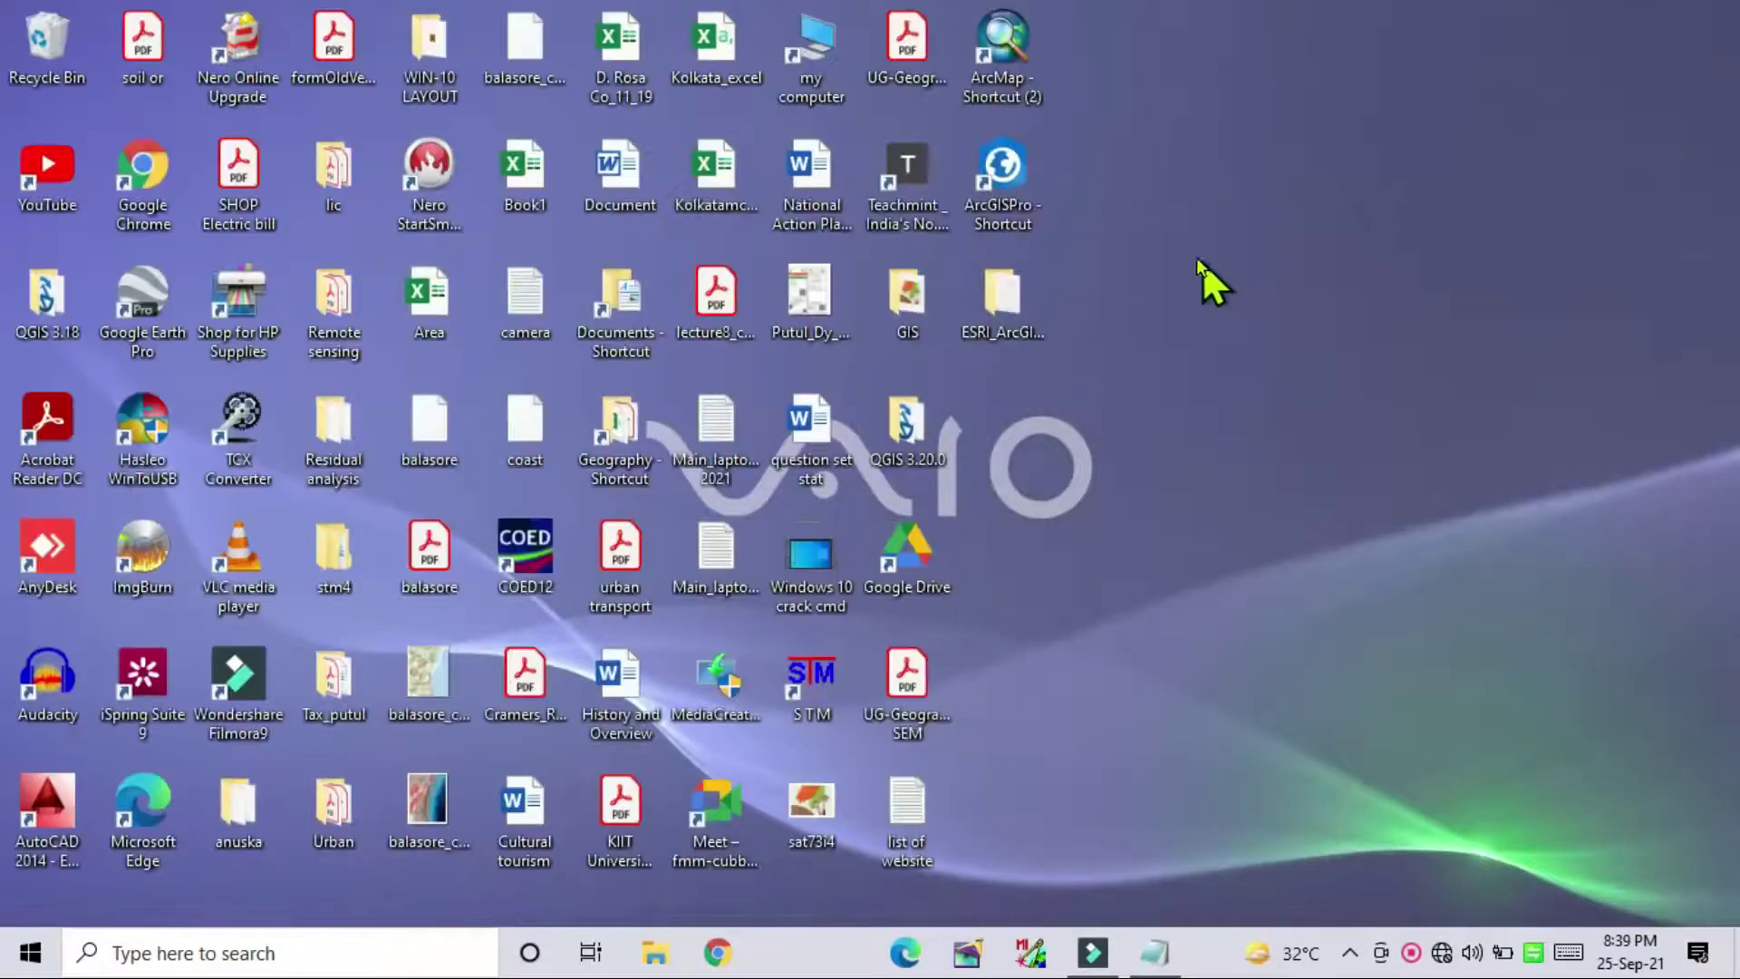
right_click(1017, 165)
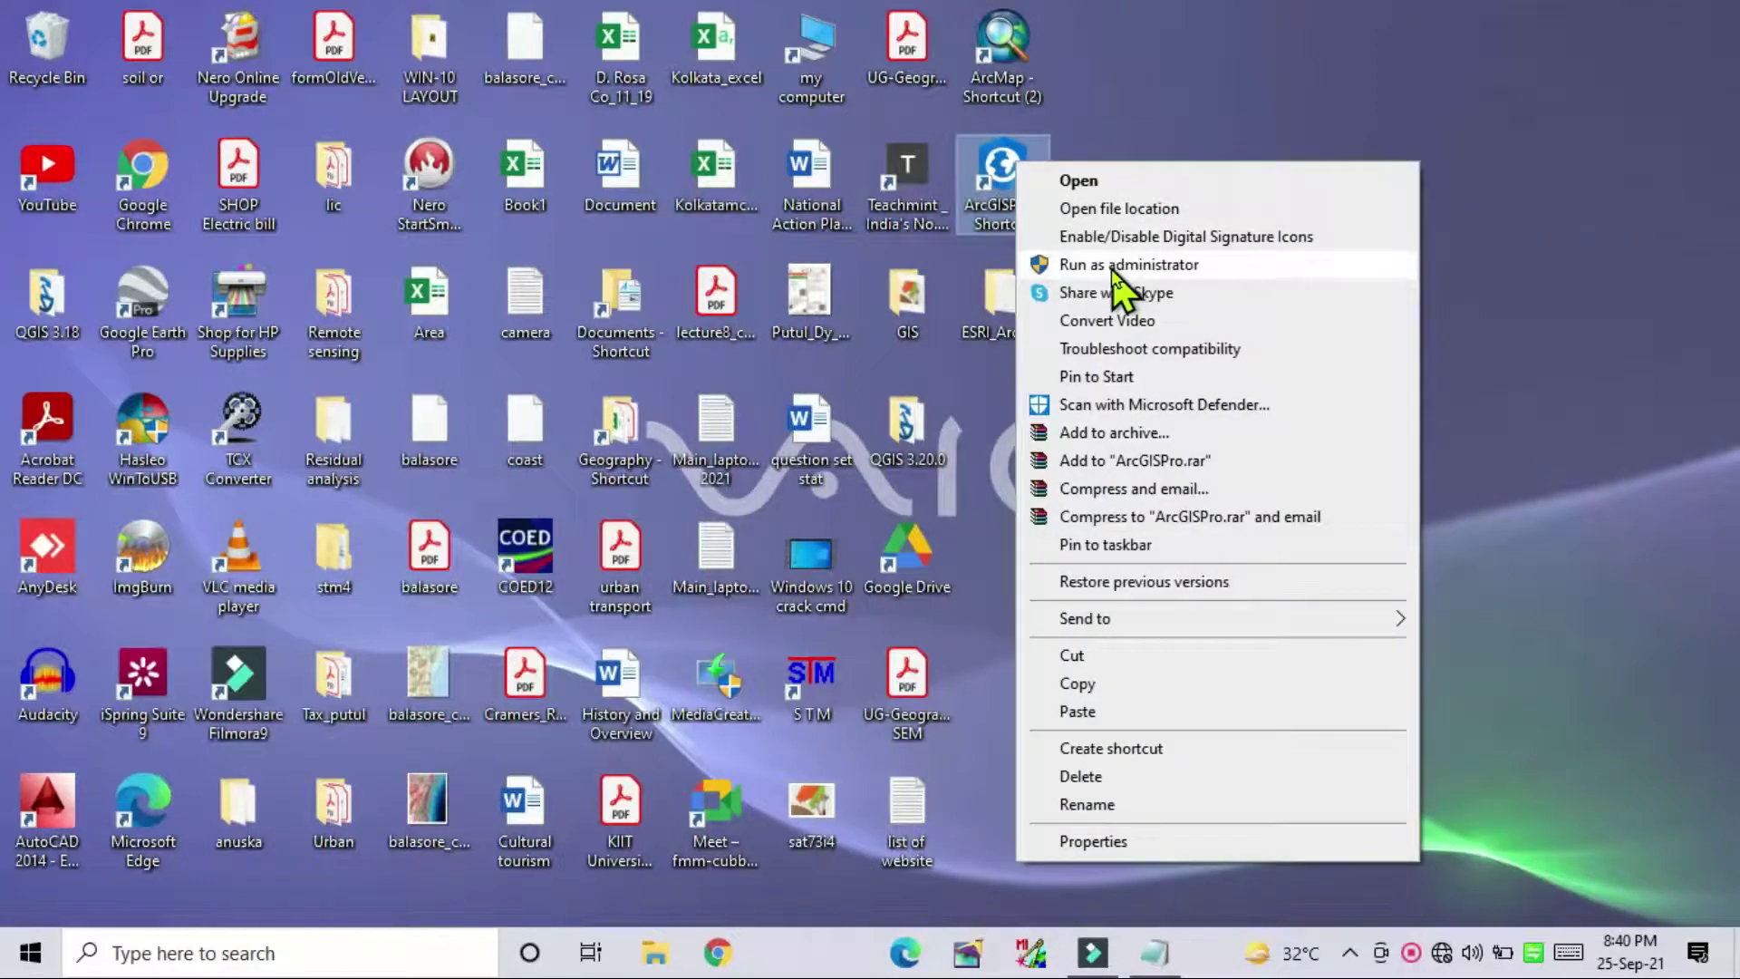
left_click(1111, 265)
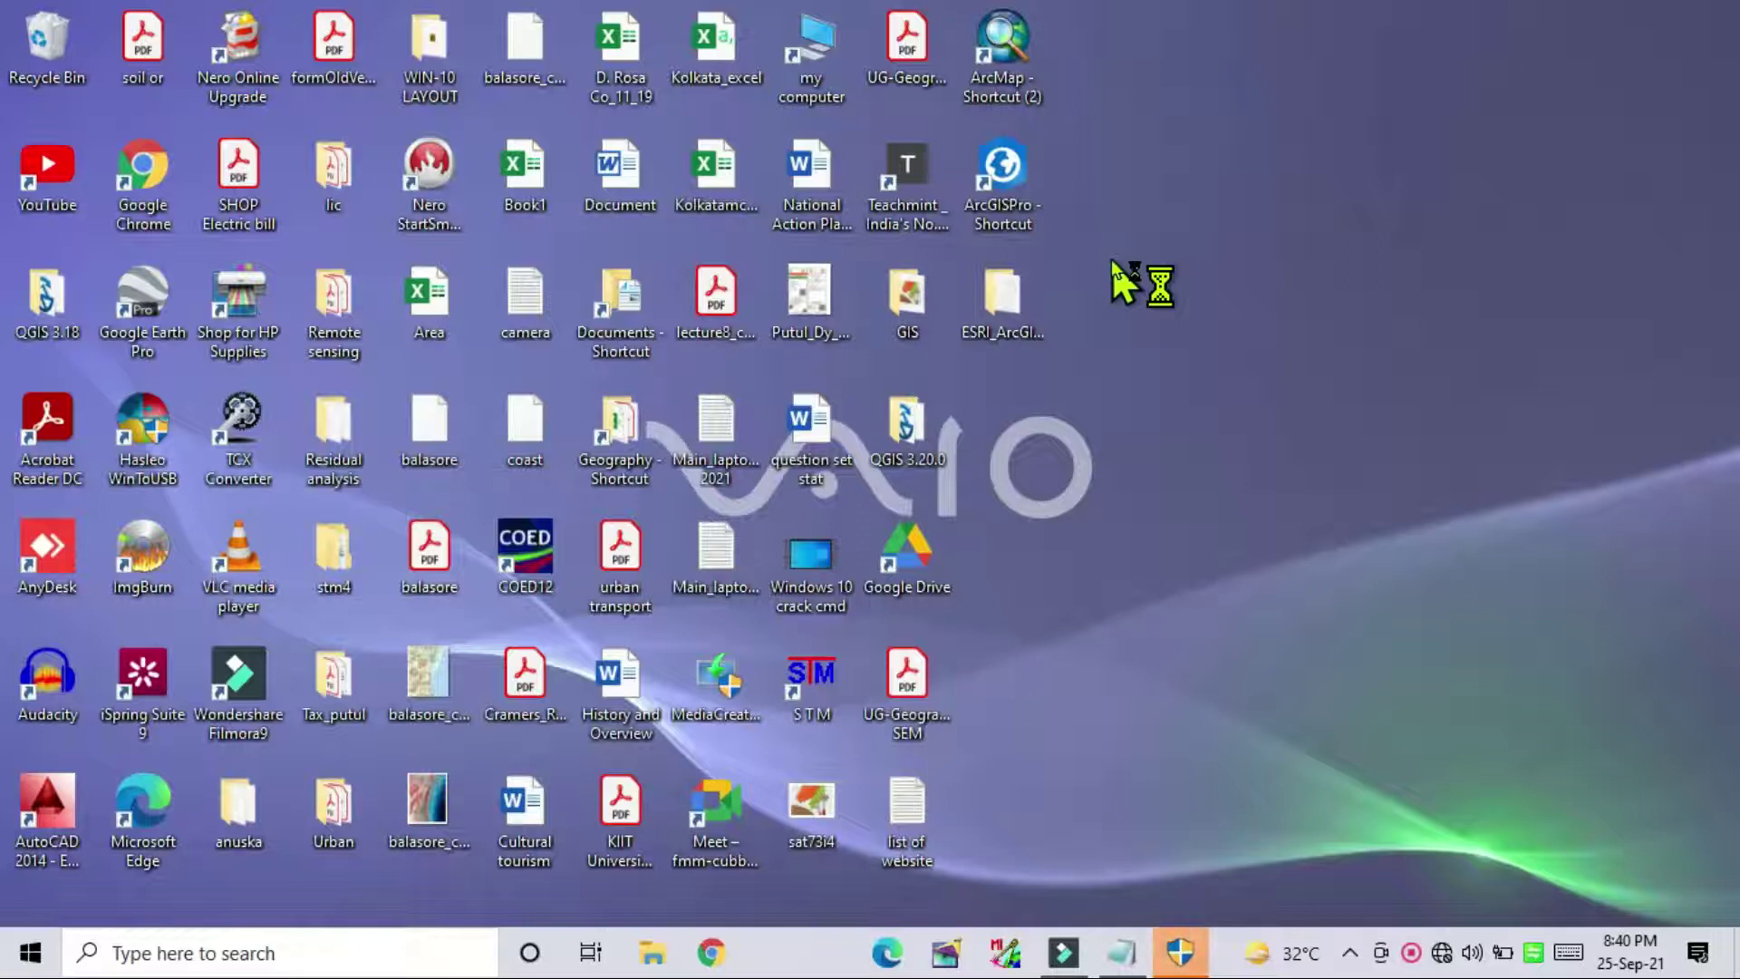
Open the pending User Account Control request and allow ArcGIS Pro to start with administrator rights.
mouse_move(1180, 960)
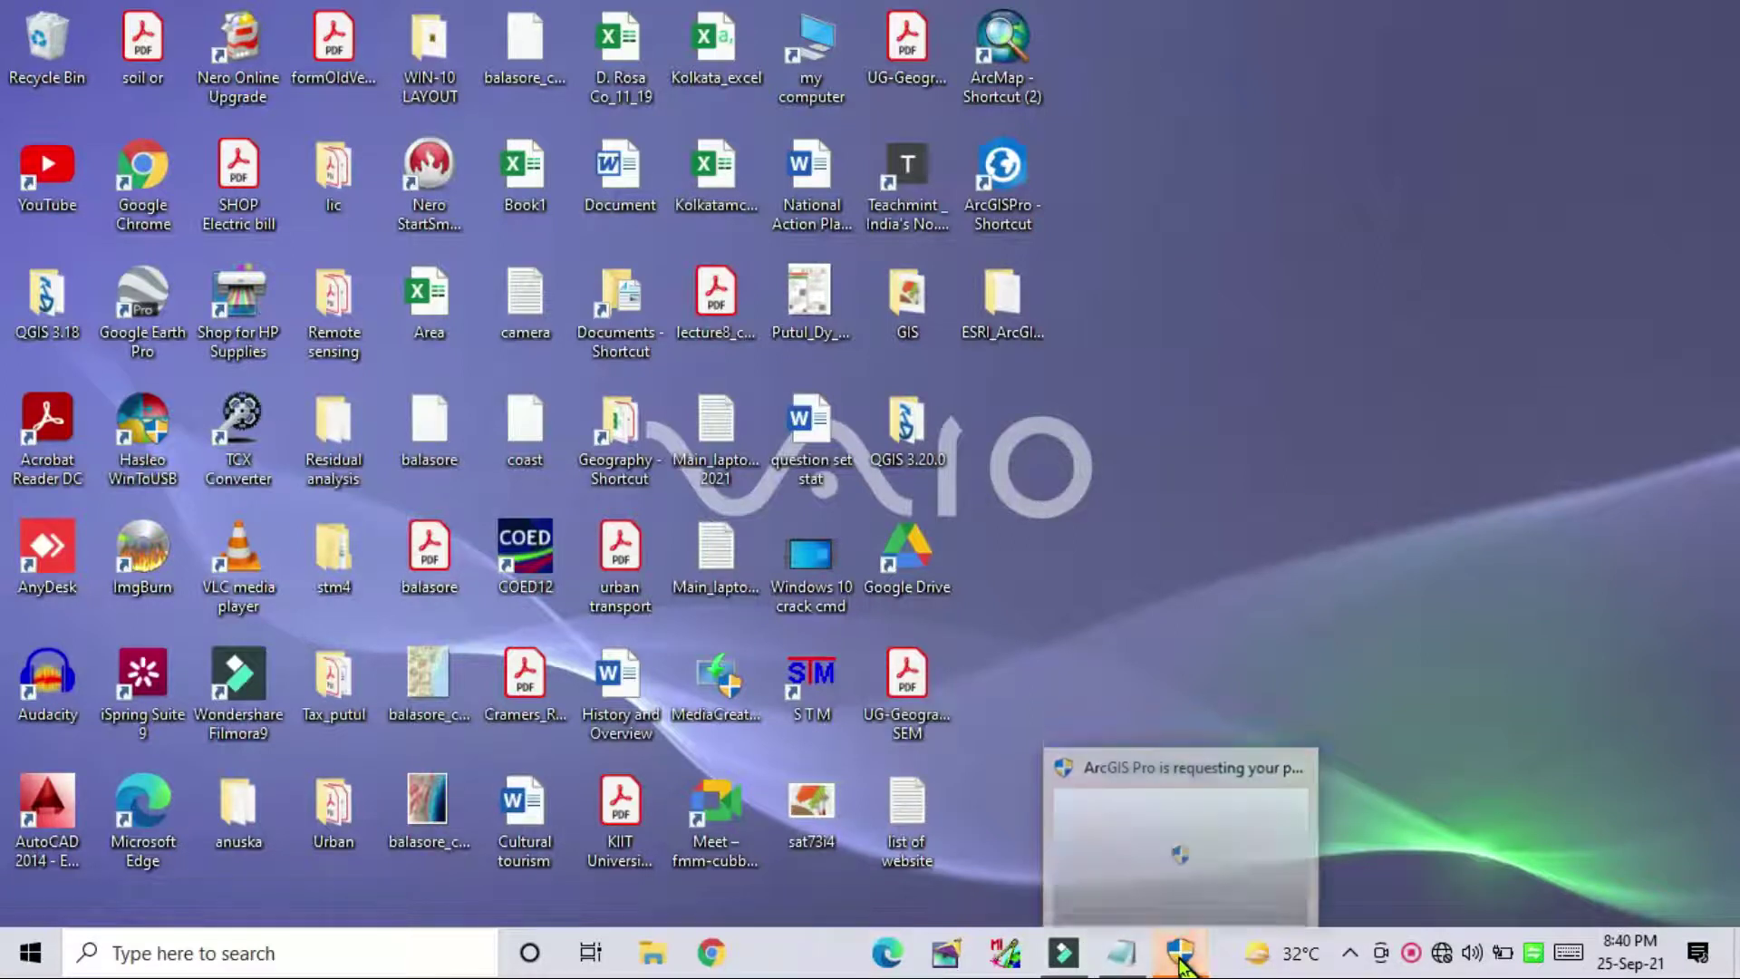
left_click(1160, 865)
left_click(764, 645)
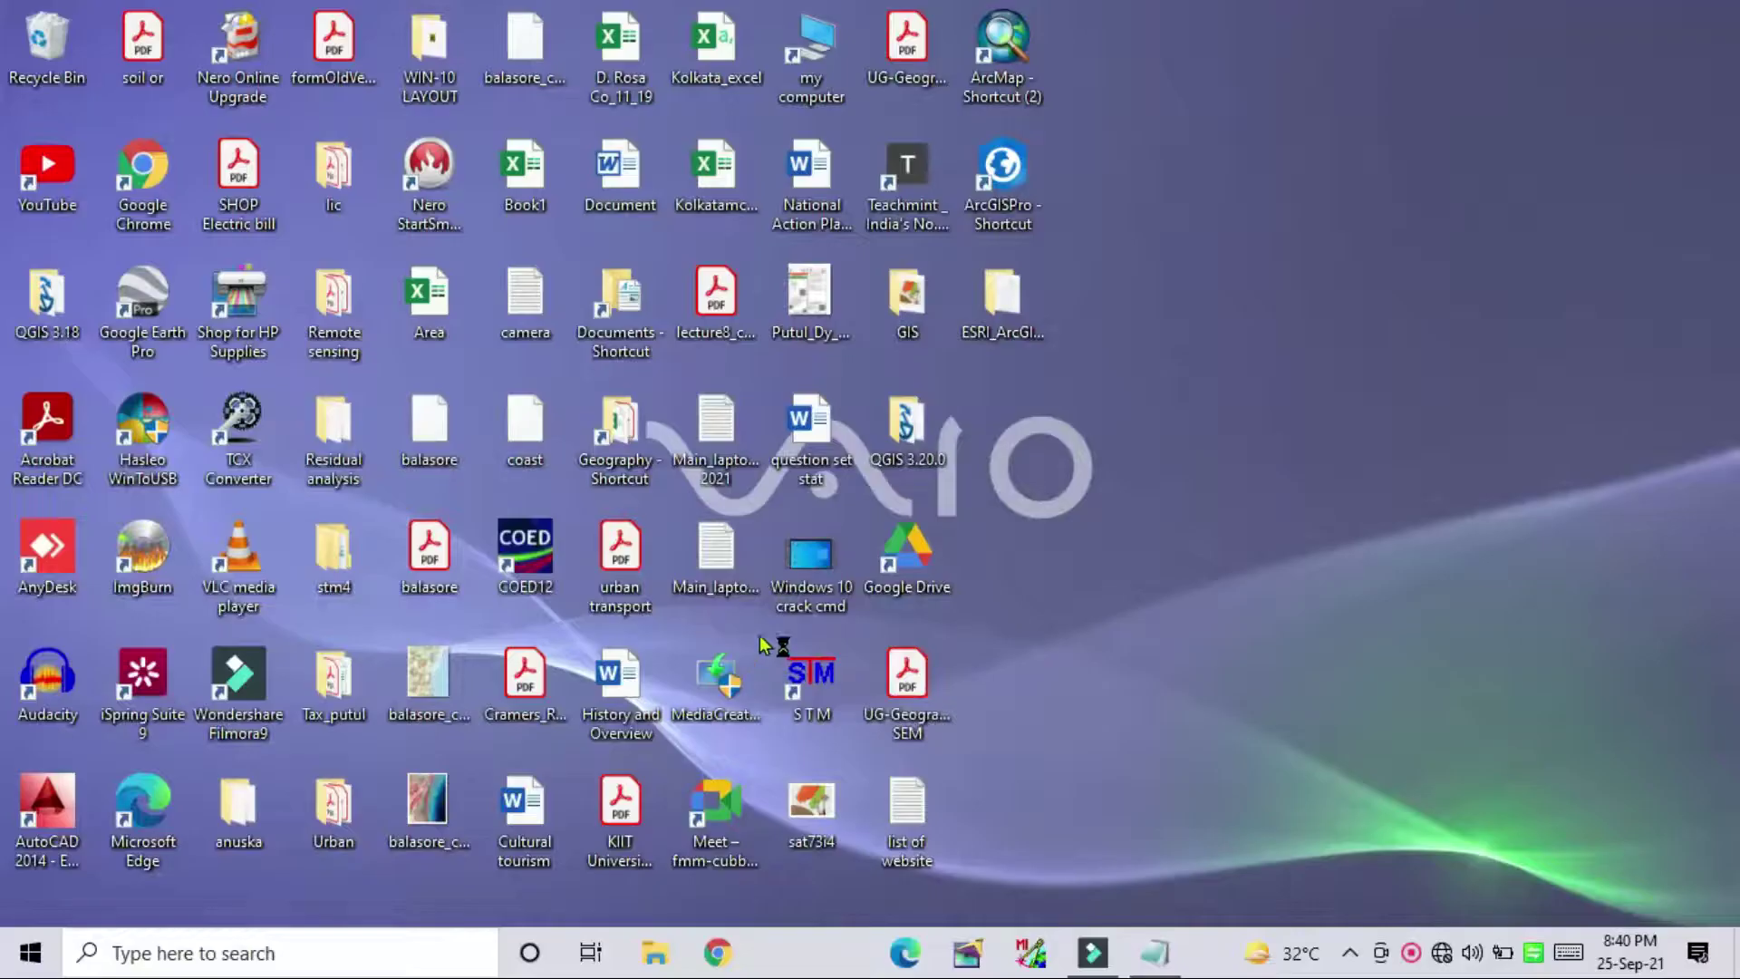
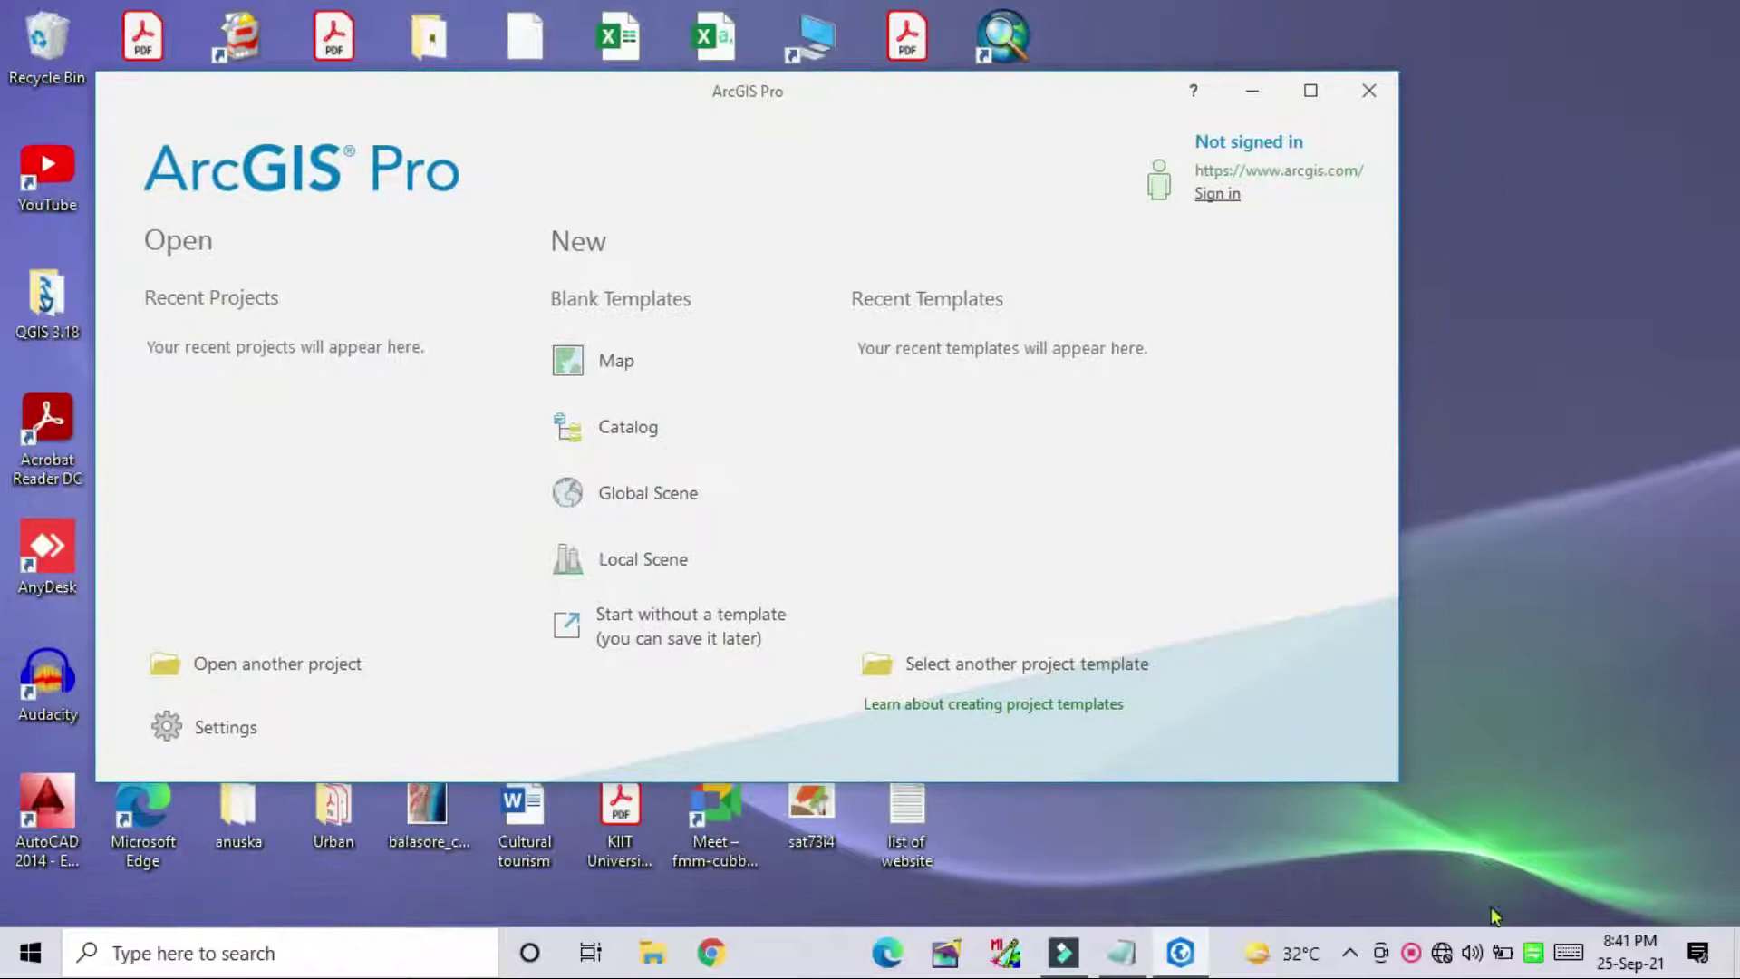
Open the virus and threat protection settings in Windows Security.
left_click(1440, 952)
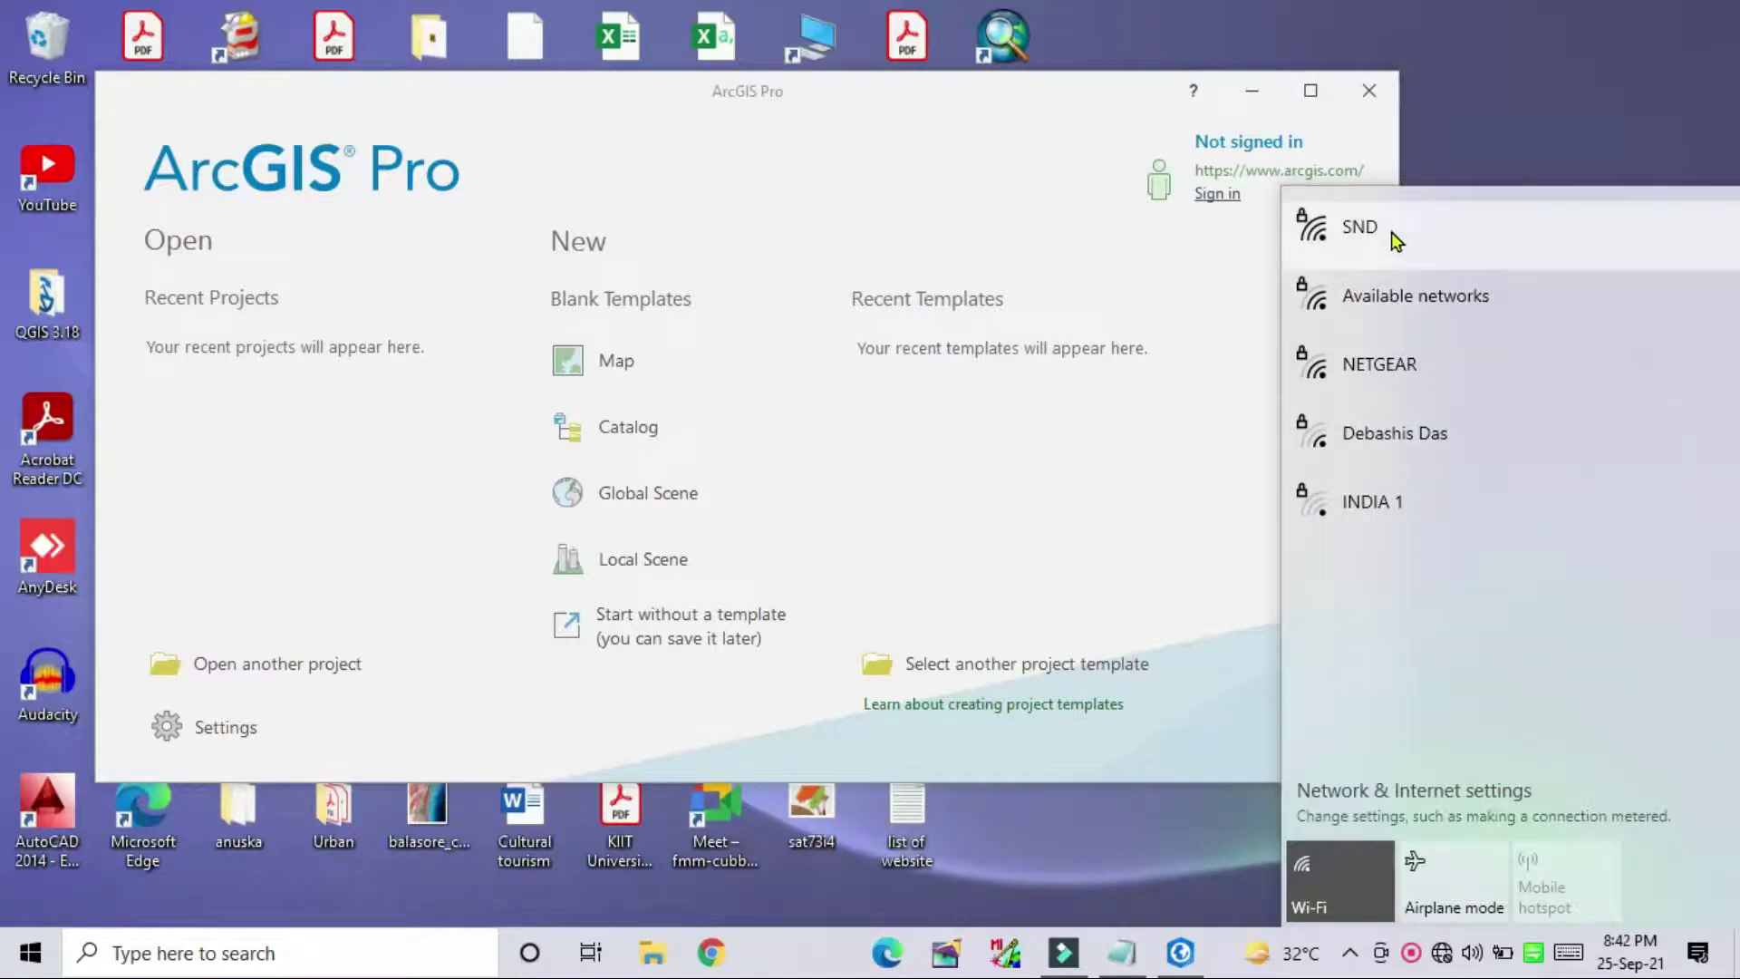
left_click(1170, 813)
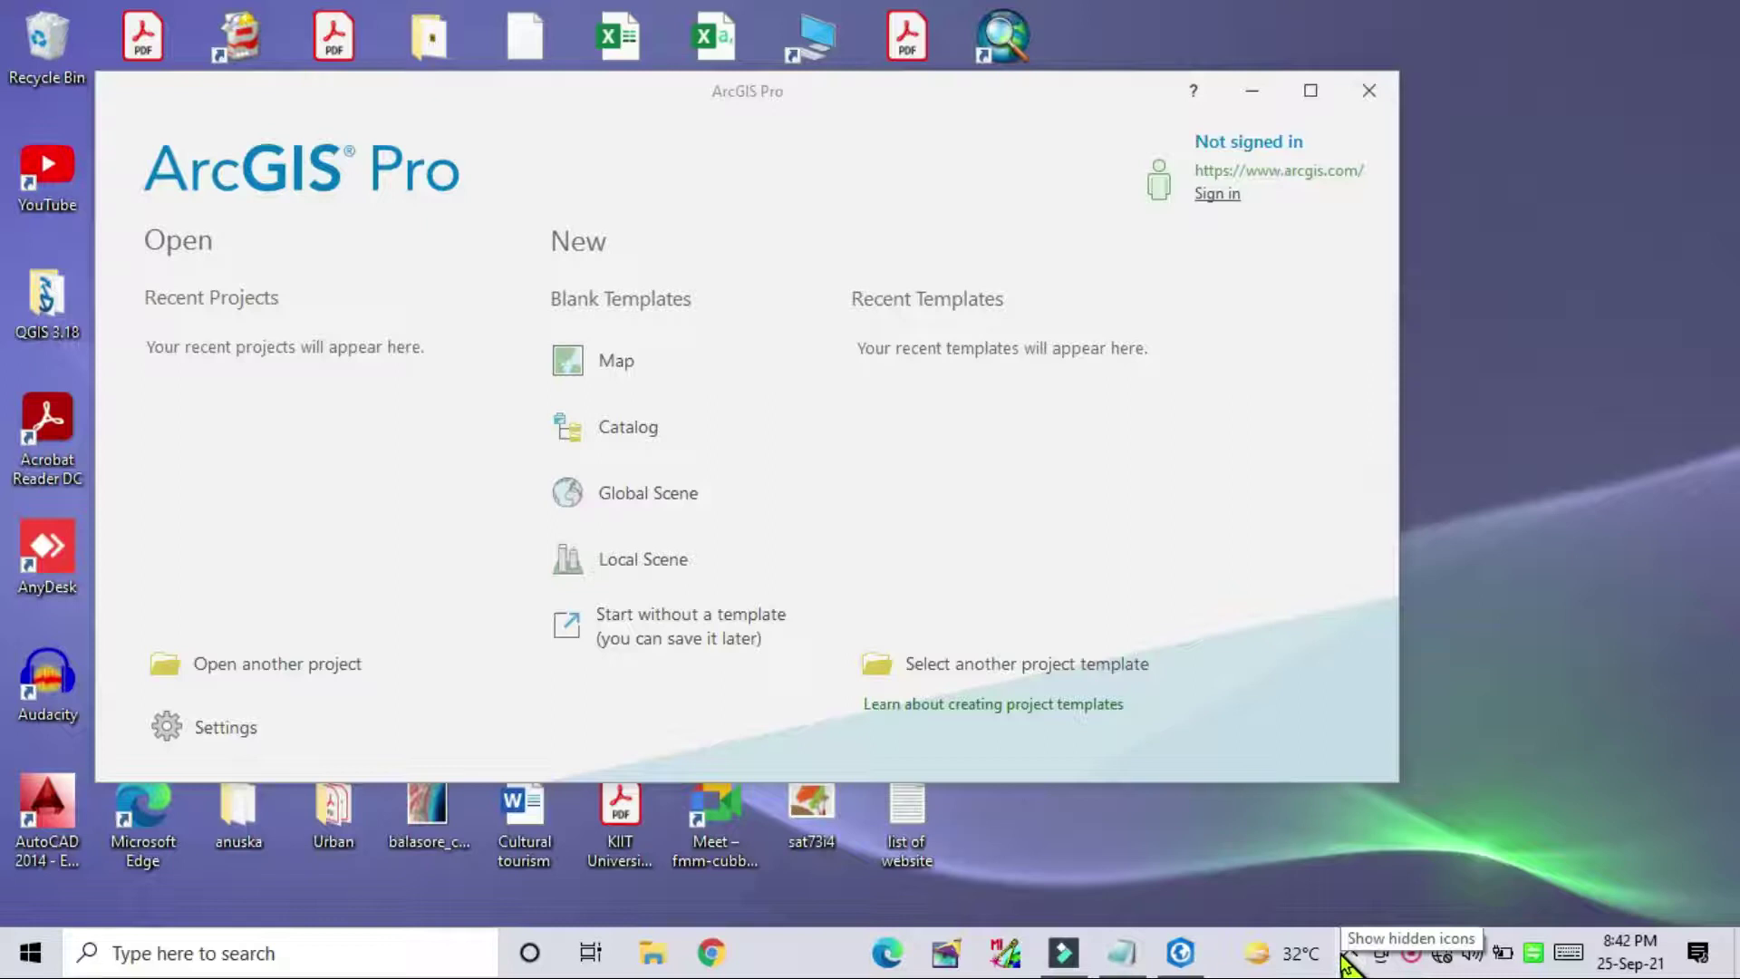
left_click(1348, 954)
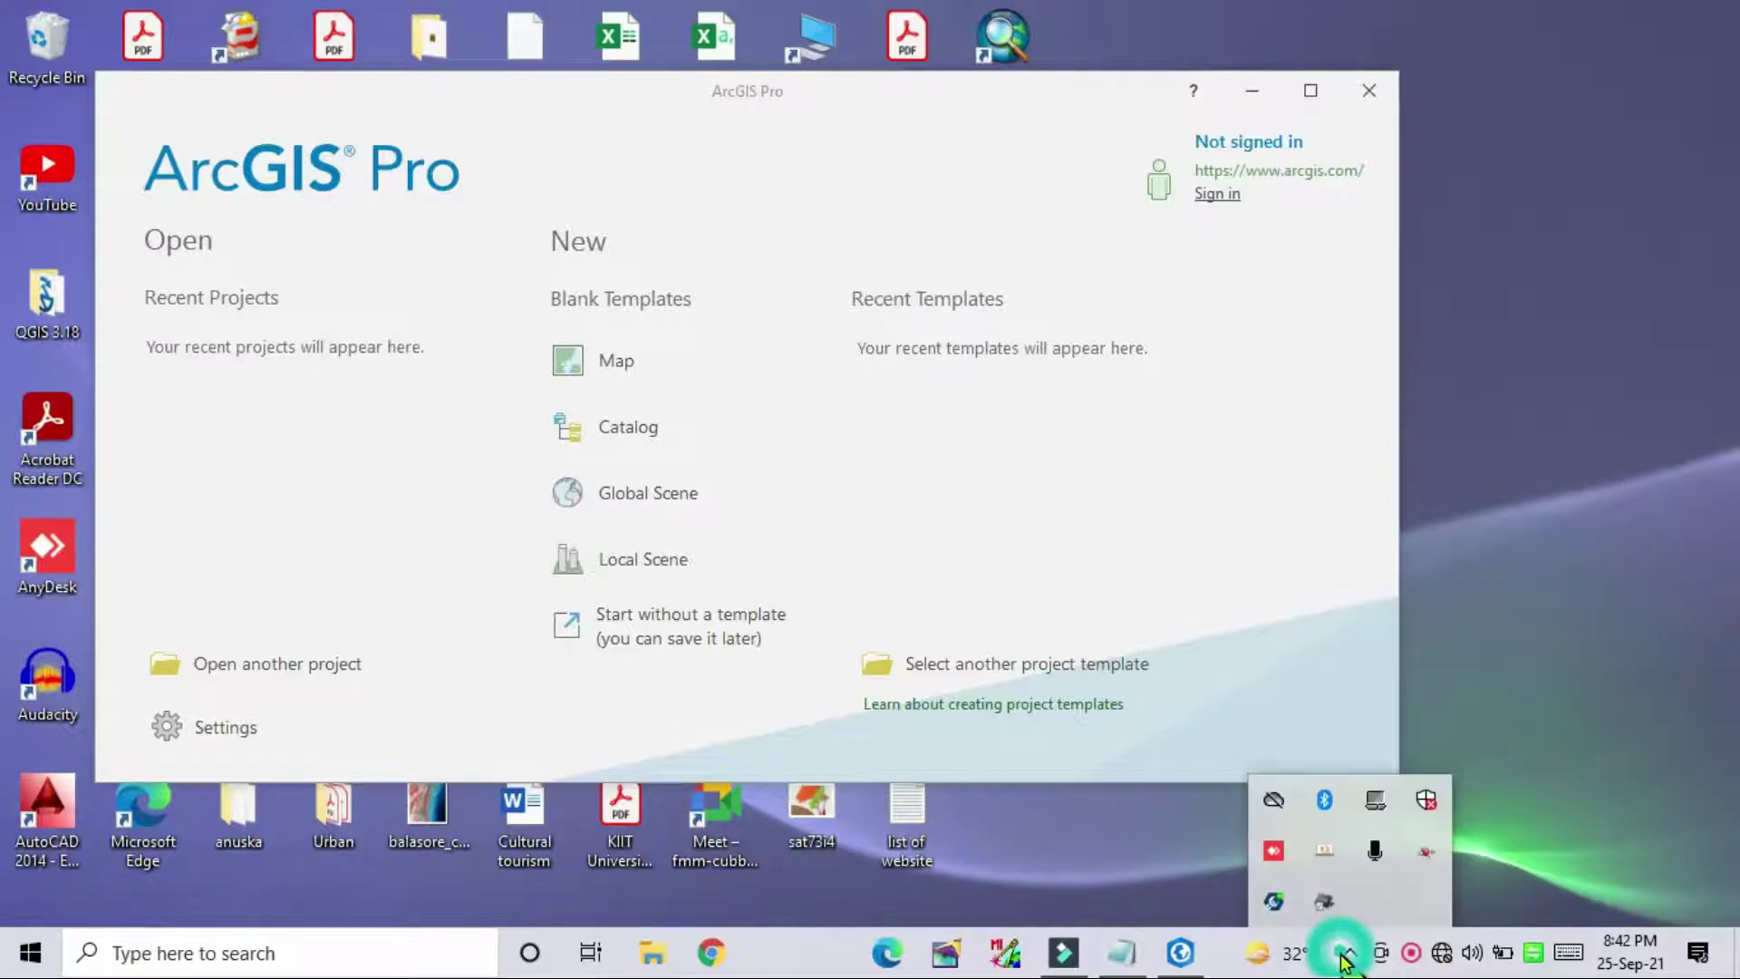
left_click(1427, 797)
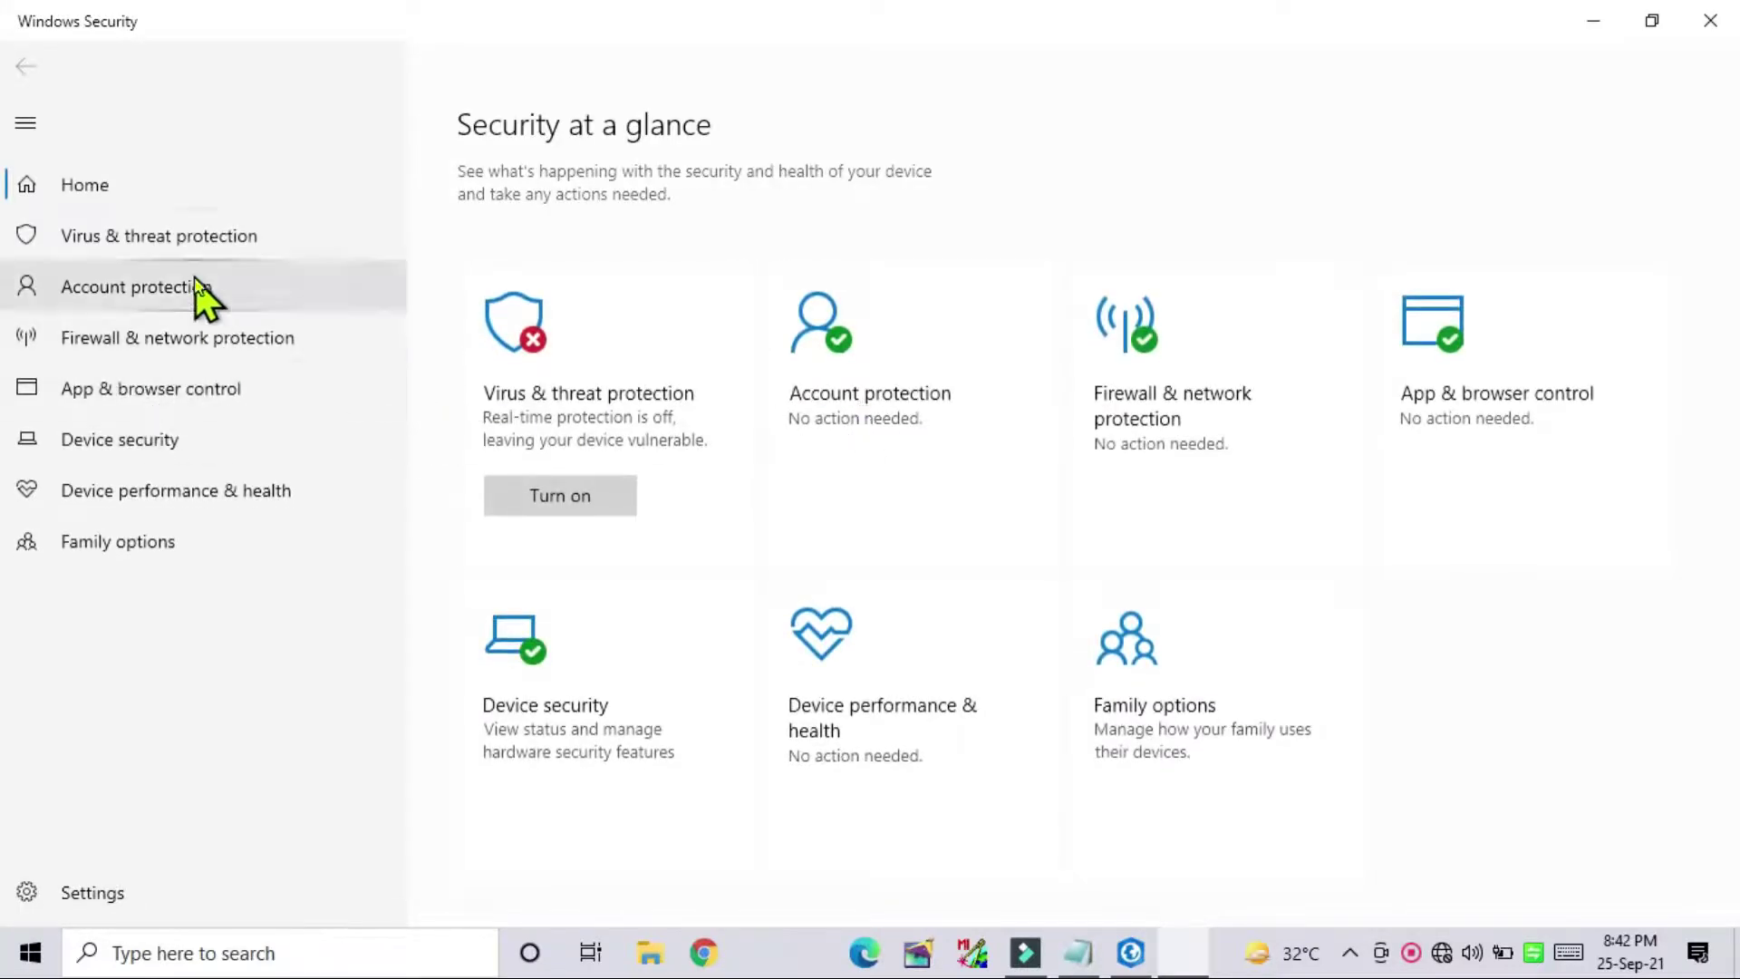
left_click(165, 247)
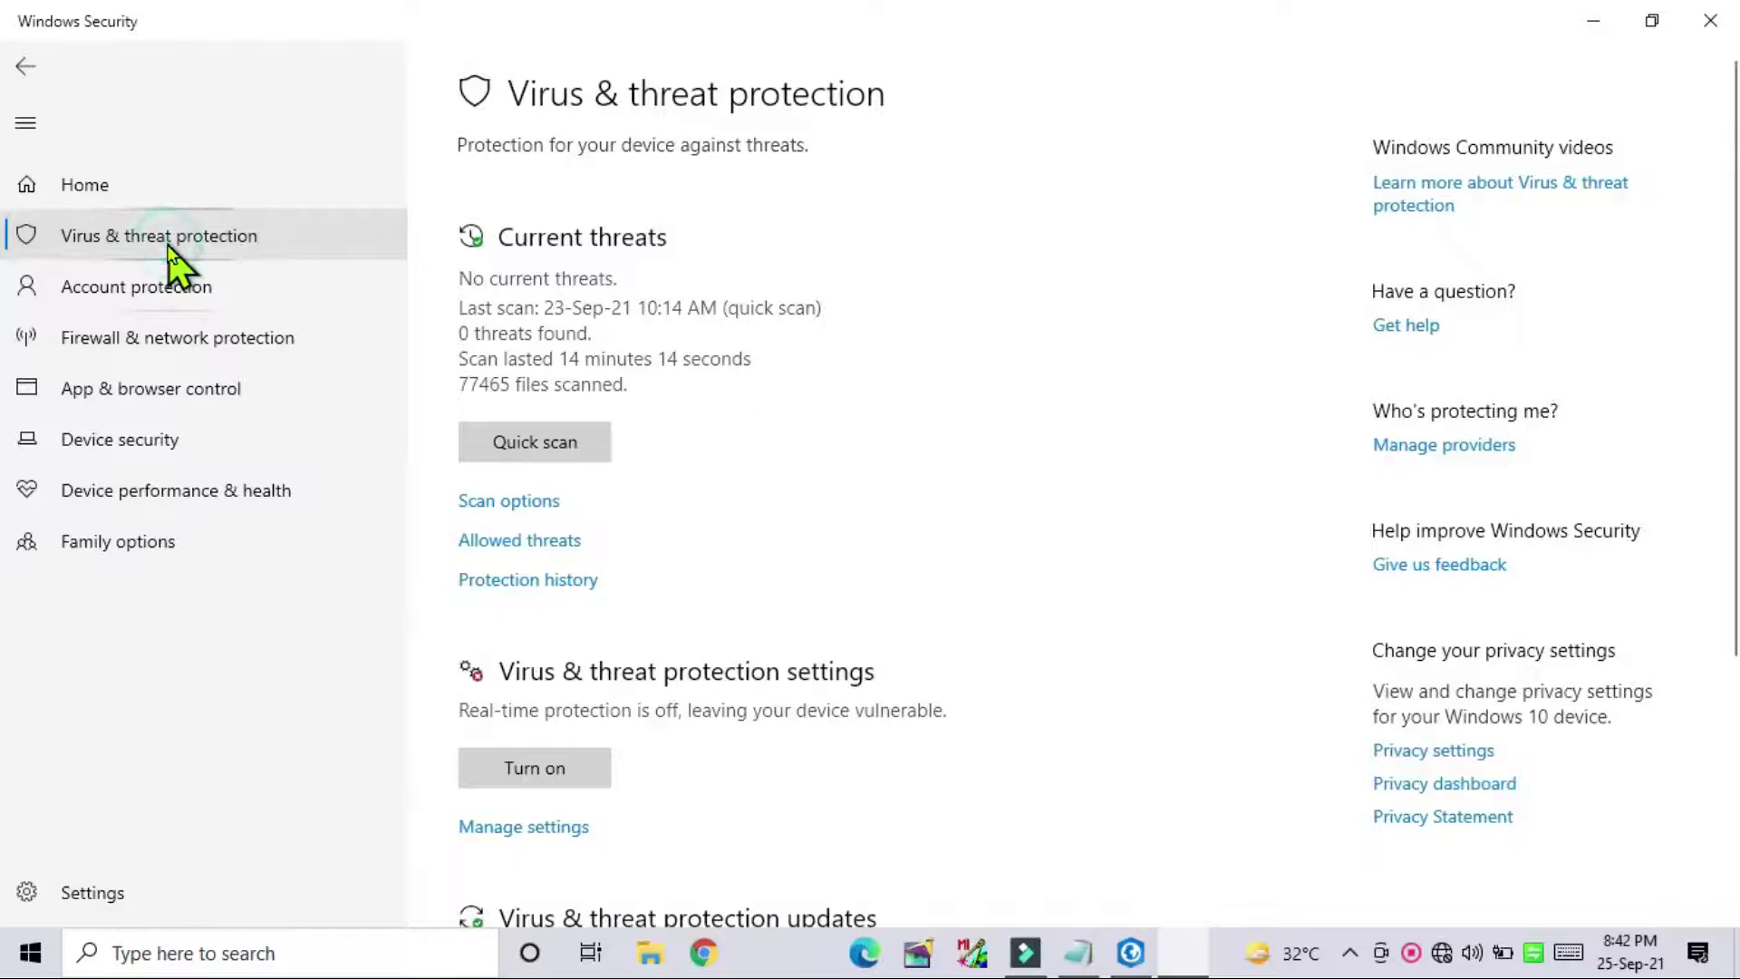
left_click(535, 827)
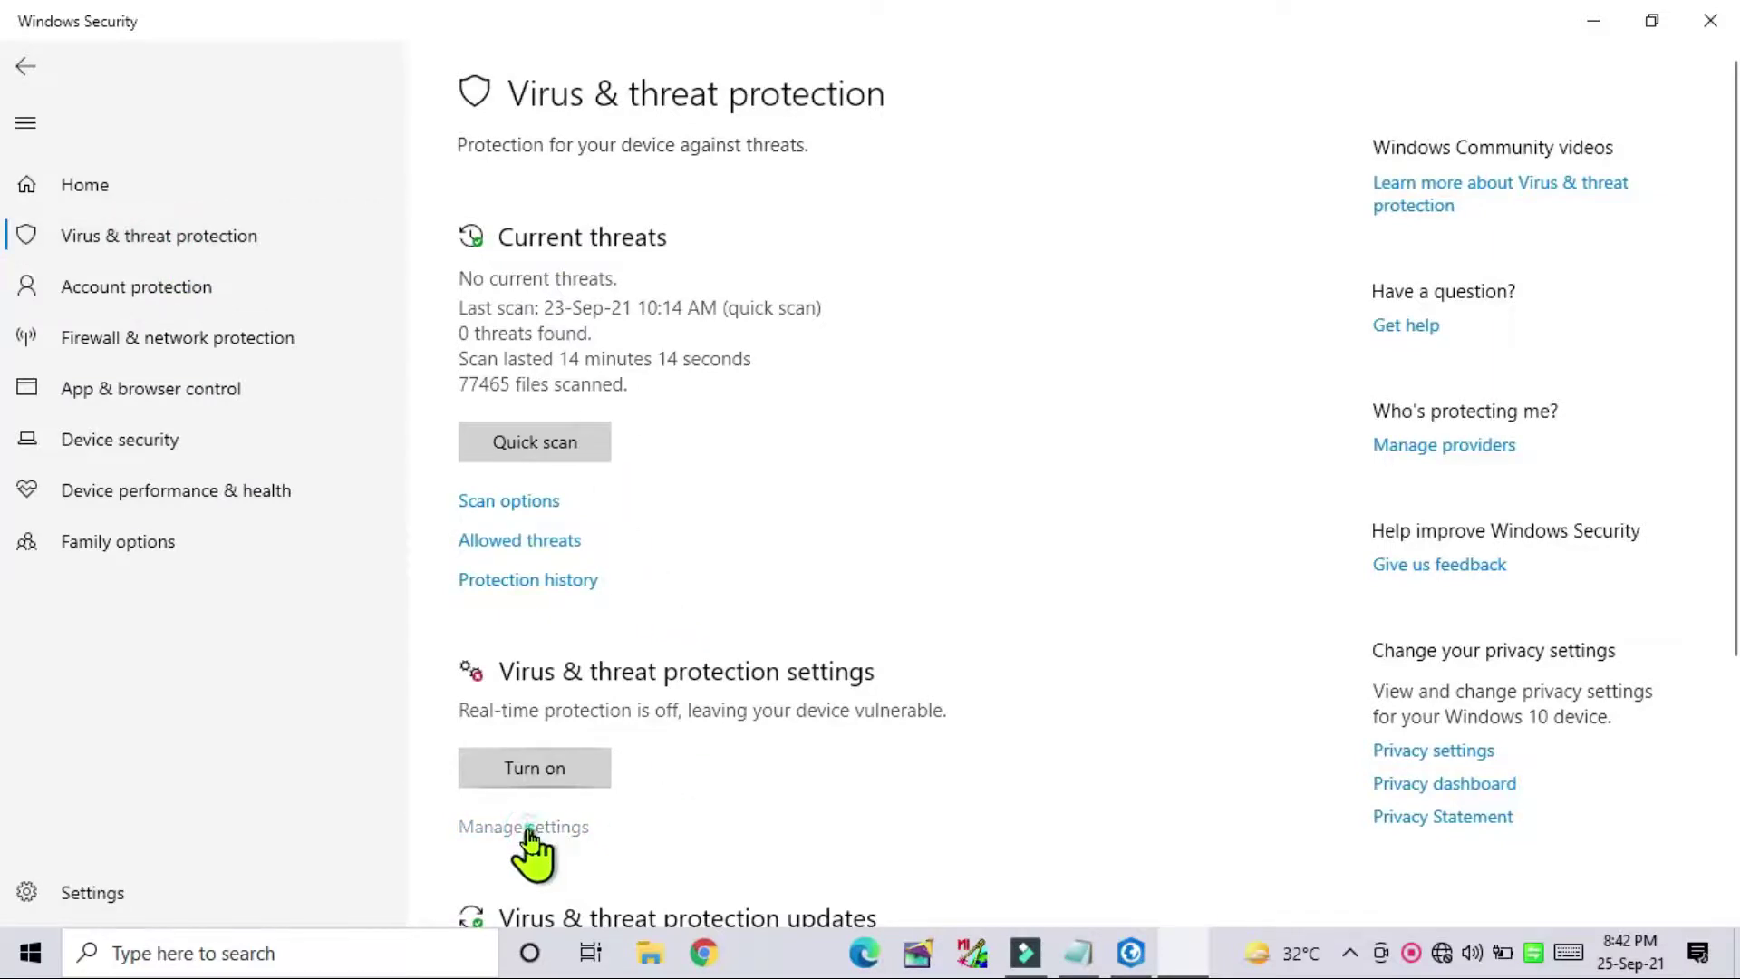
Turn on real-time protection, cloud-delivered protection, automatic sample submission and Tamper Protection, and close Windows Security.
left_click(489, 424)
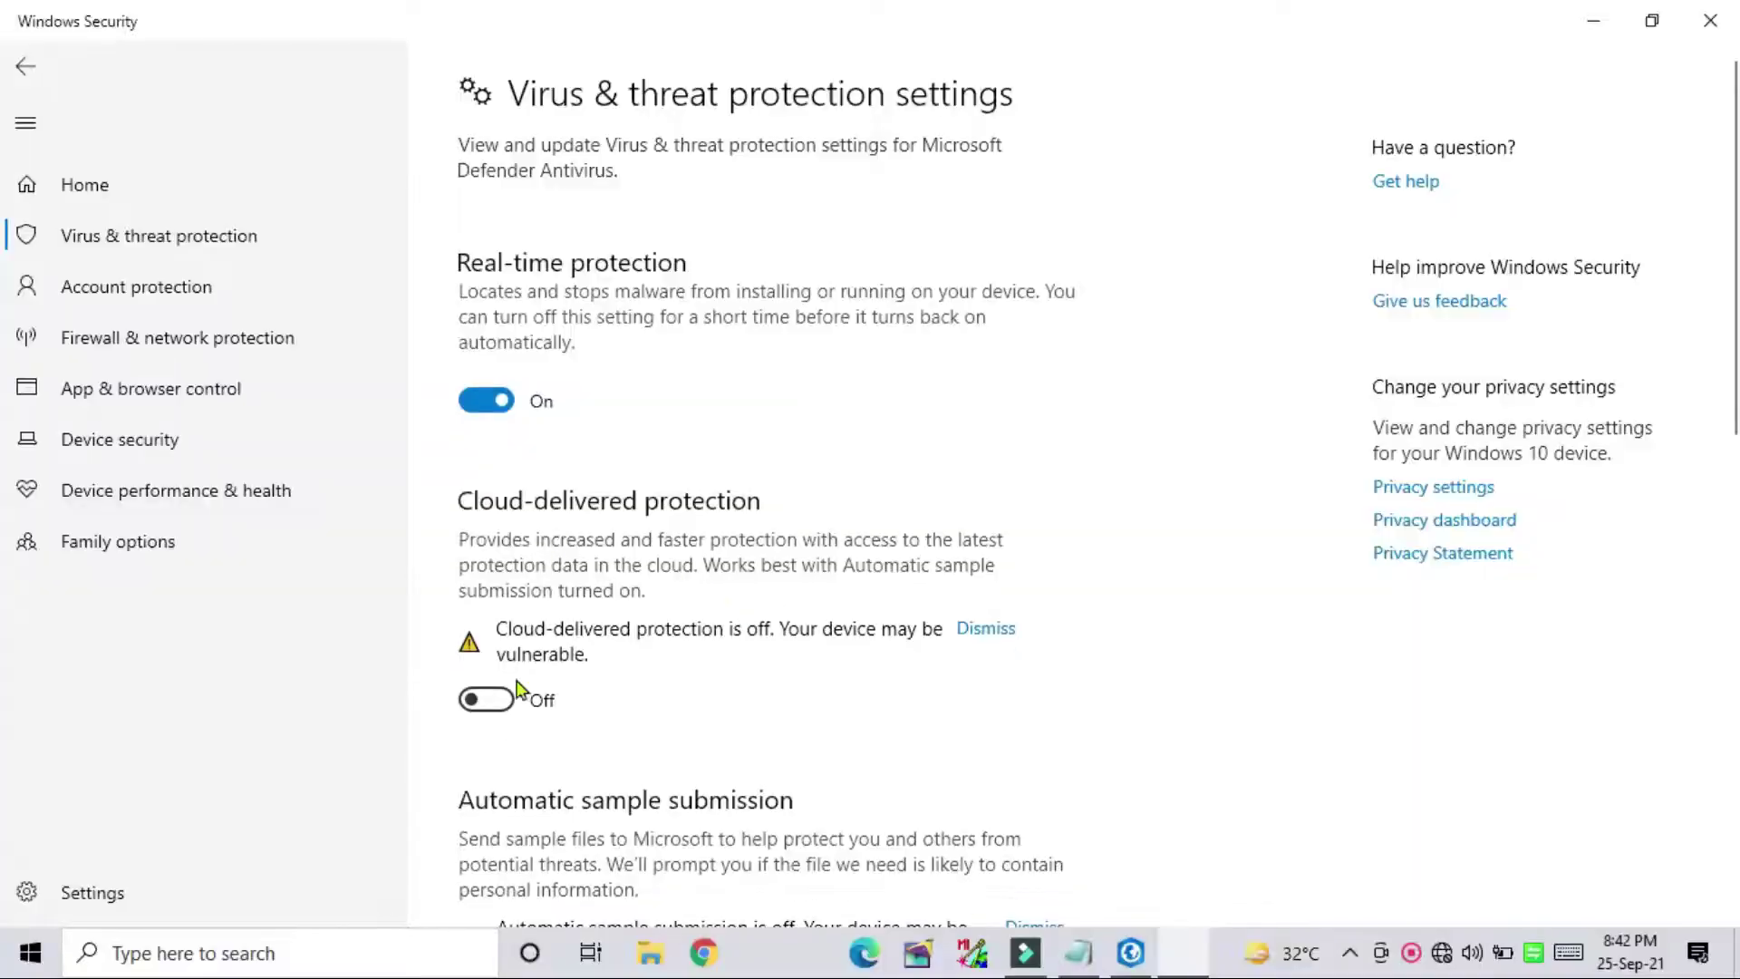
left_click(490, 703)
scroll(1029, 686, "down", 3)
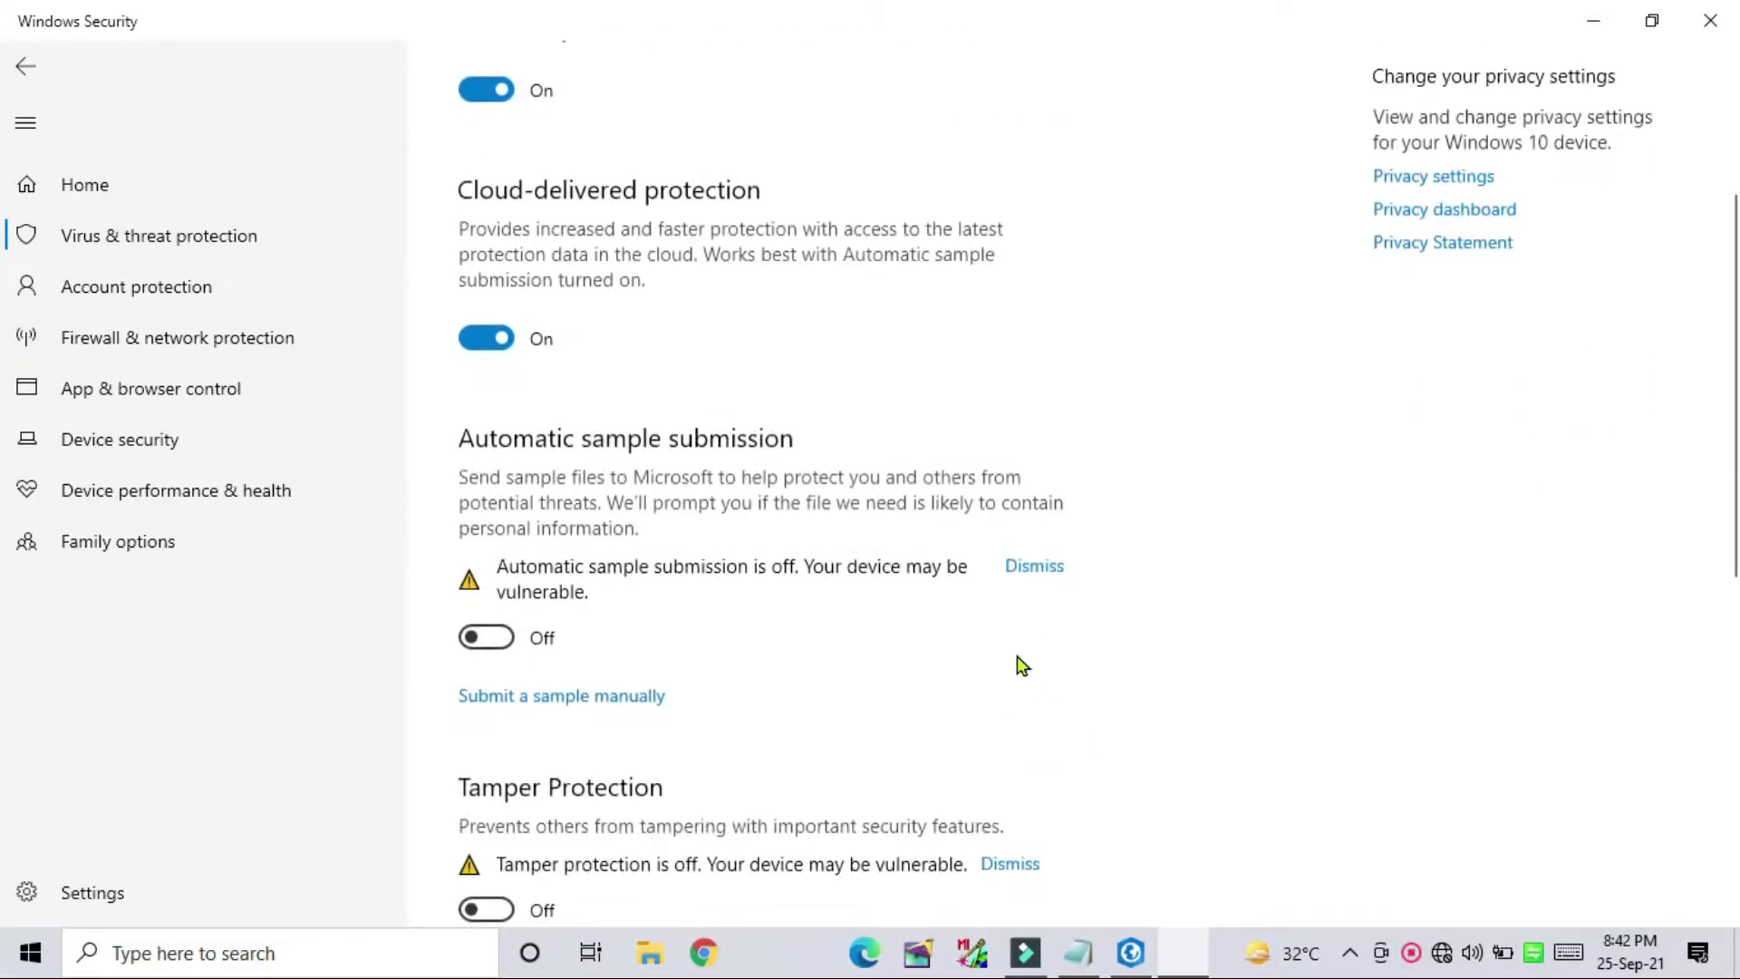
left_click(497, 642)
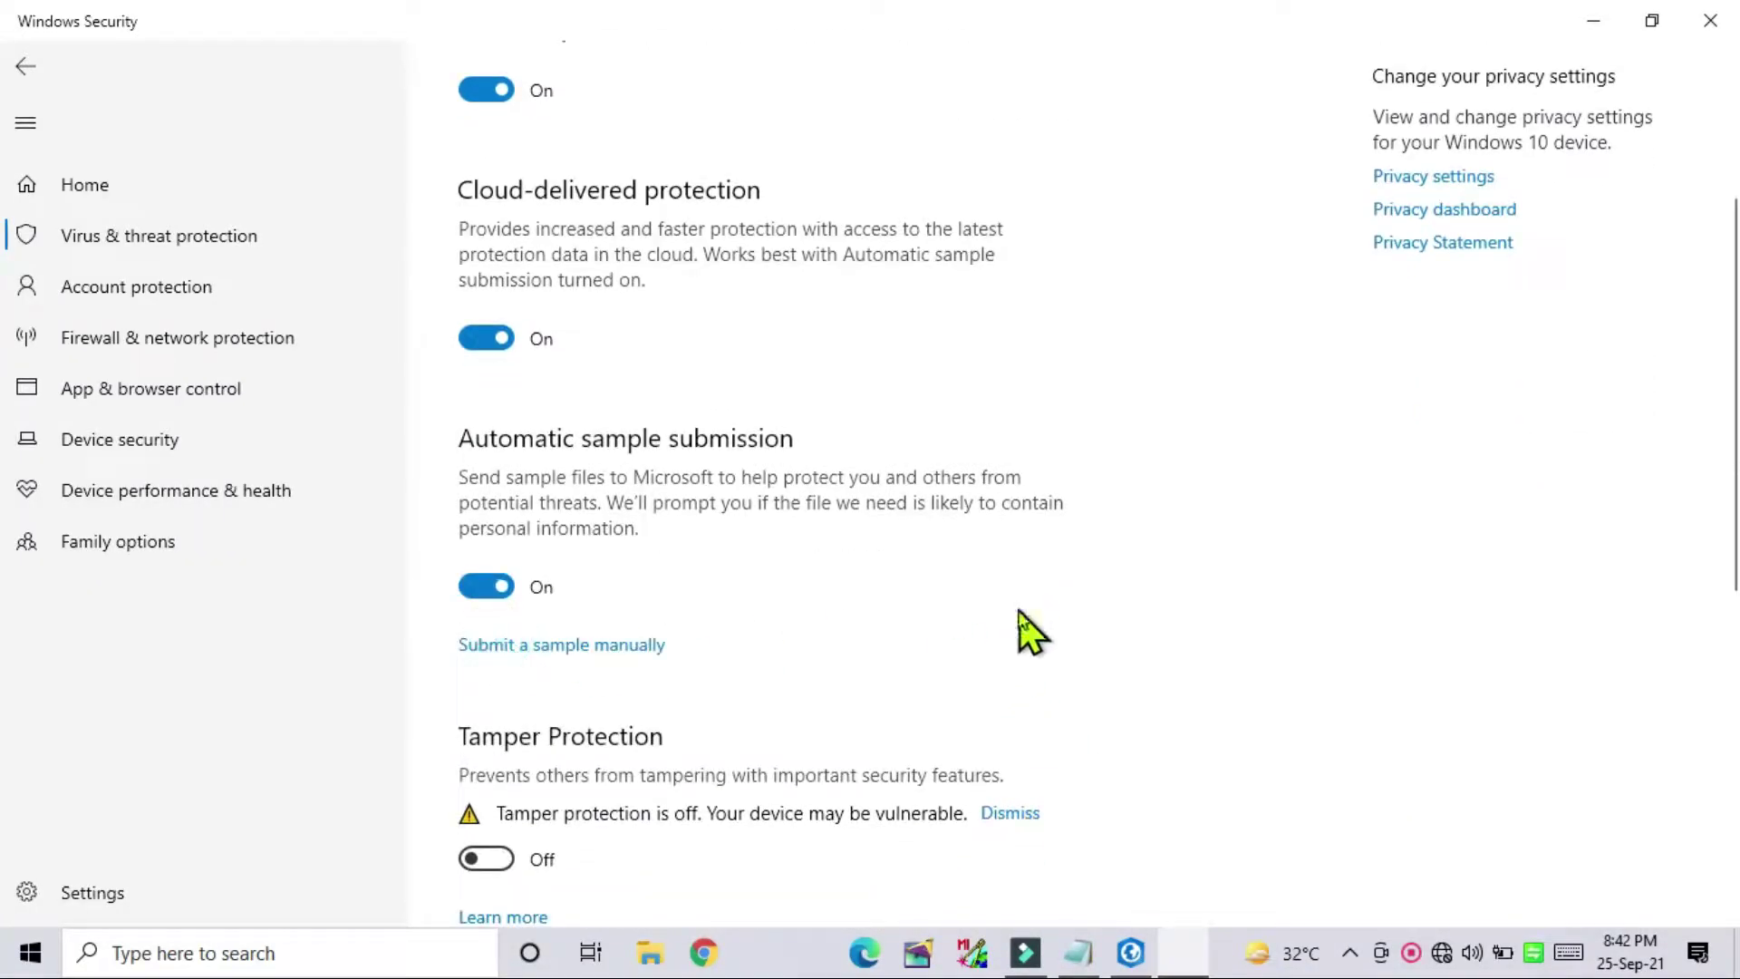
left_click(502, 859)
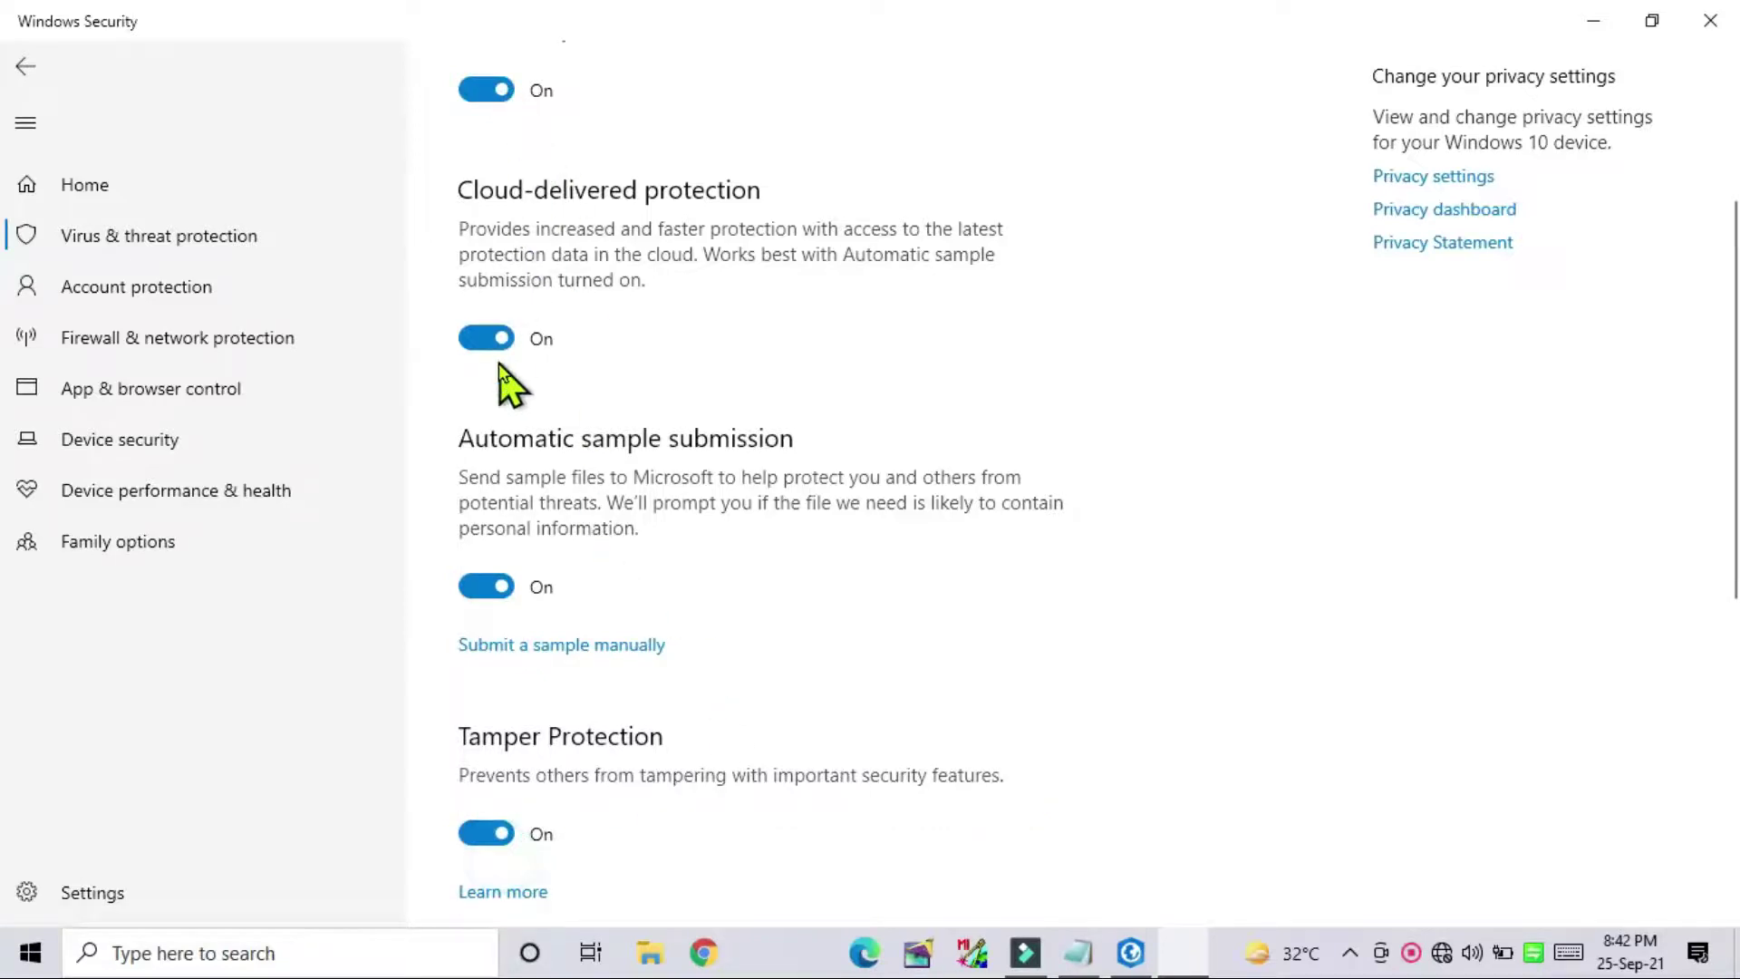
left_click(1709, 20)
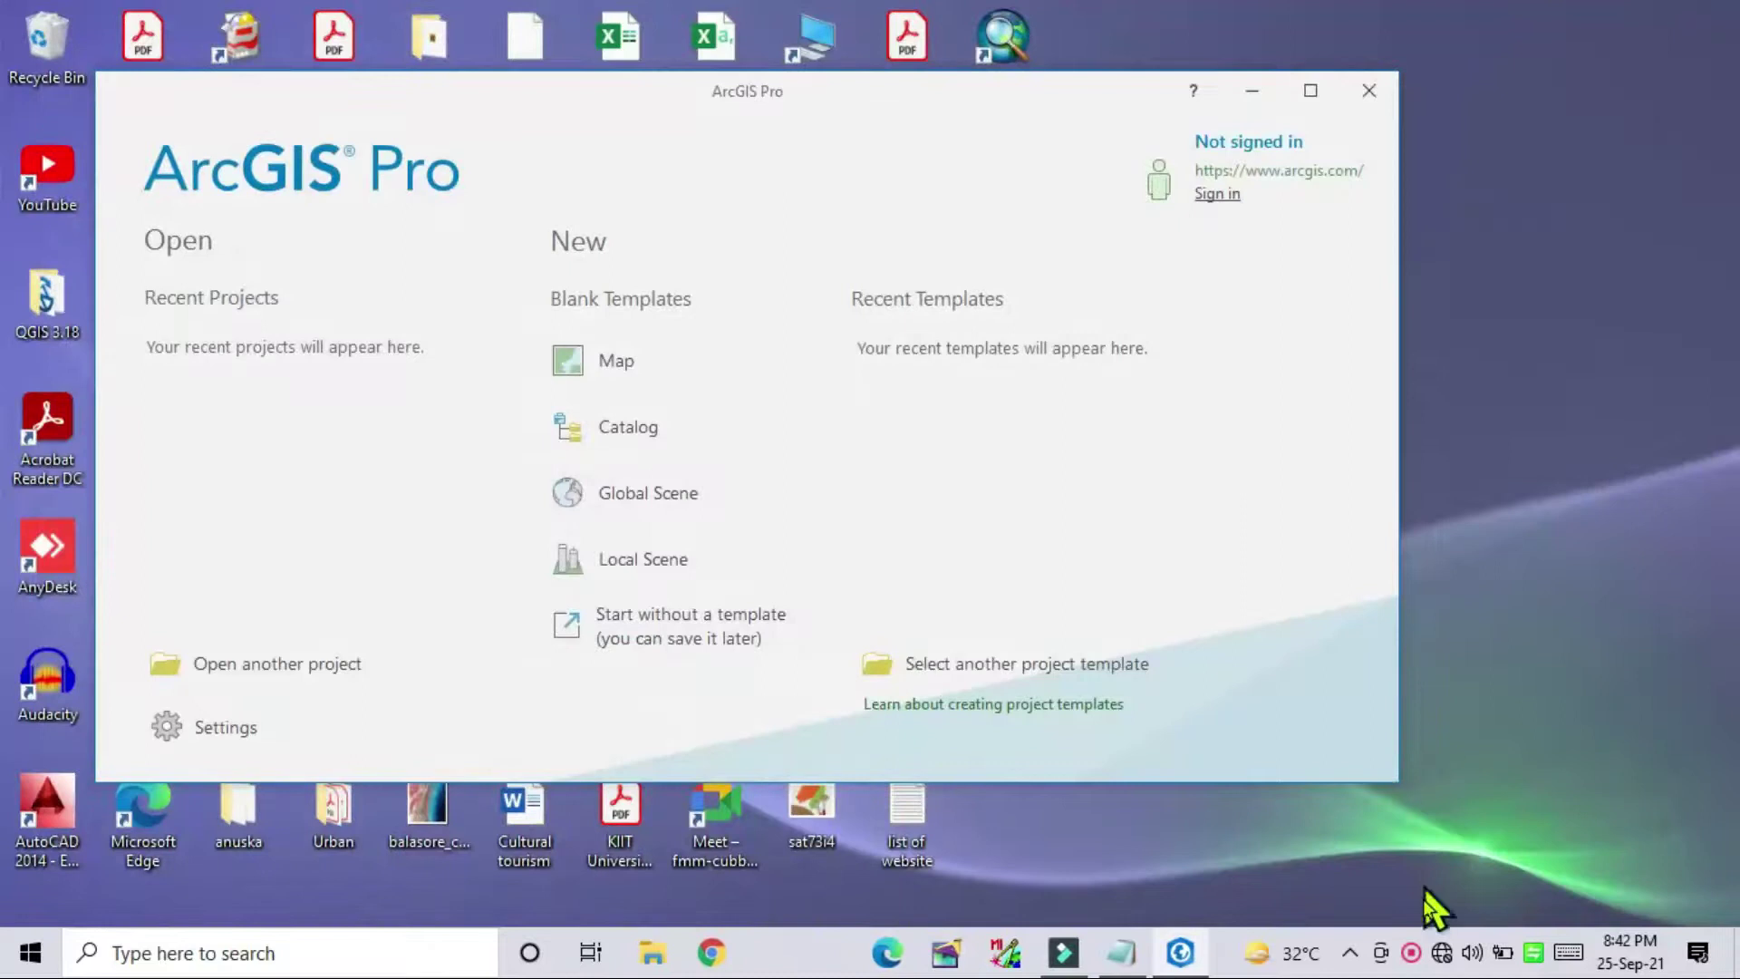
Connect the computer to the SND Wi-Fi network.
left_click(1441, 951)
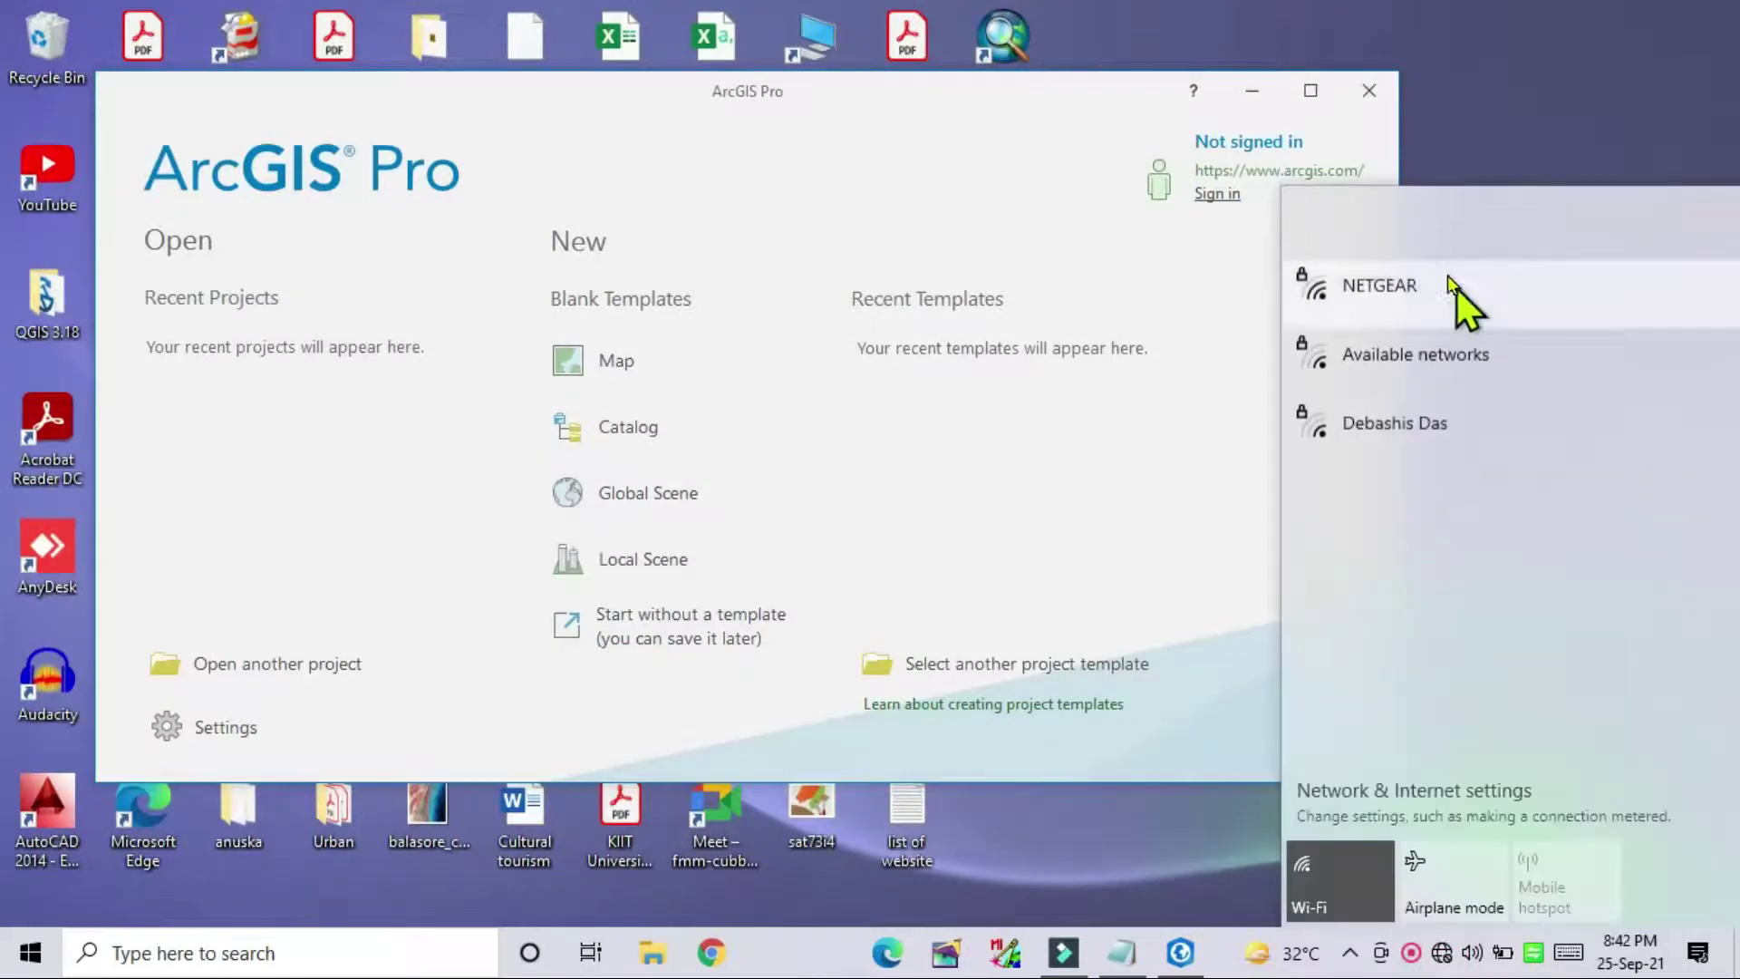
left_click(1346, 225)
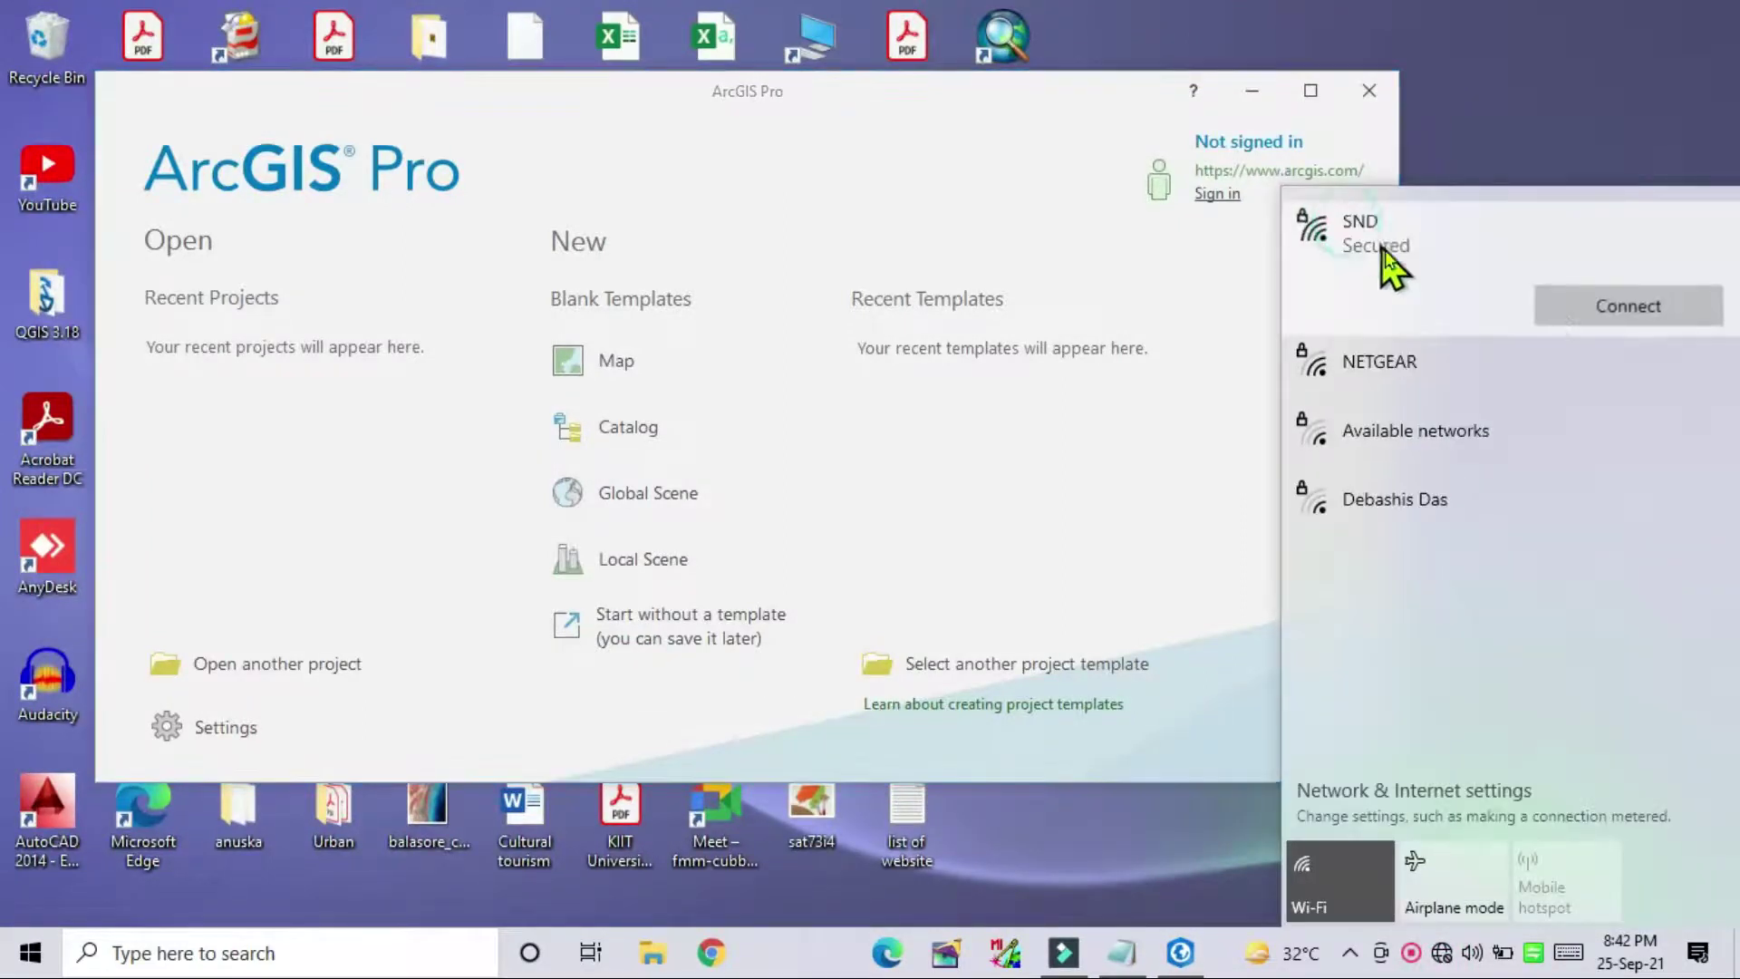
left_click(1622, 308)
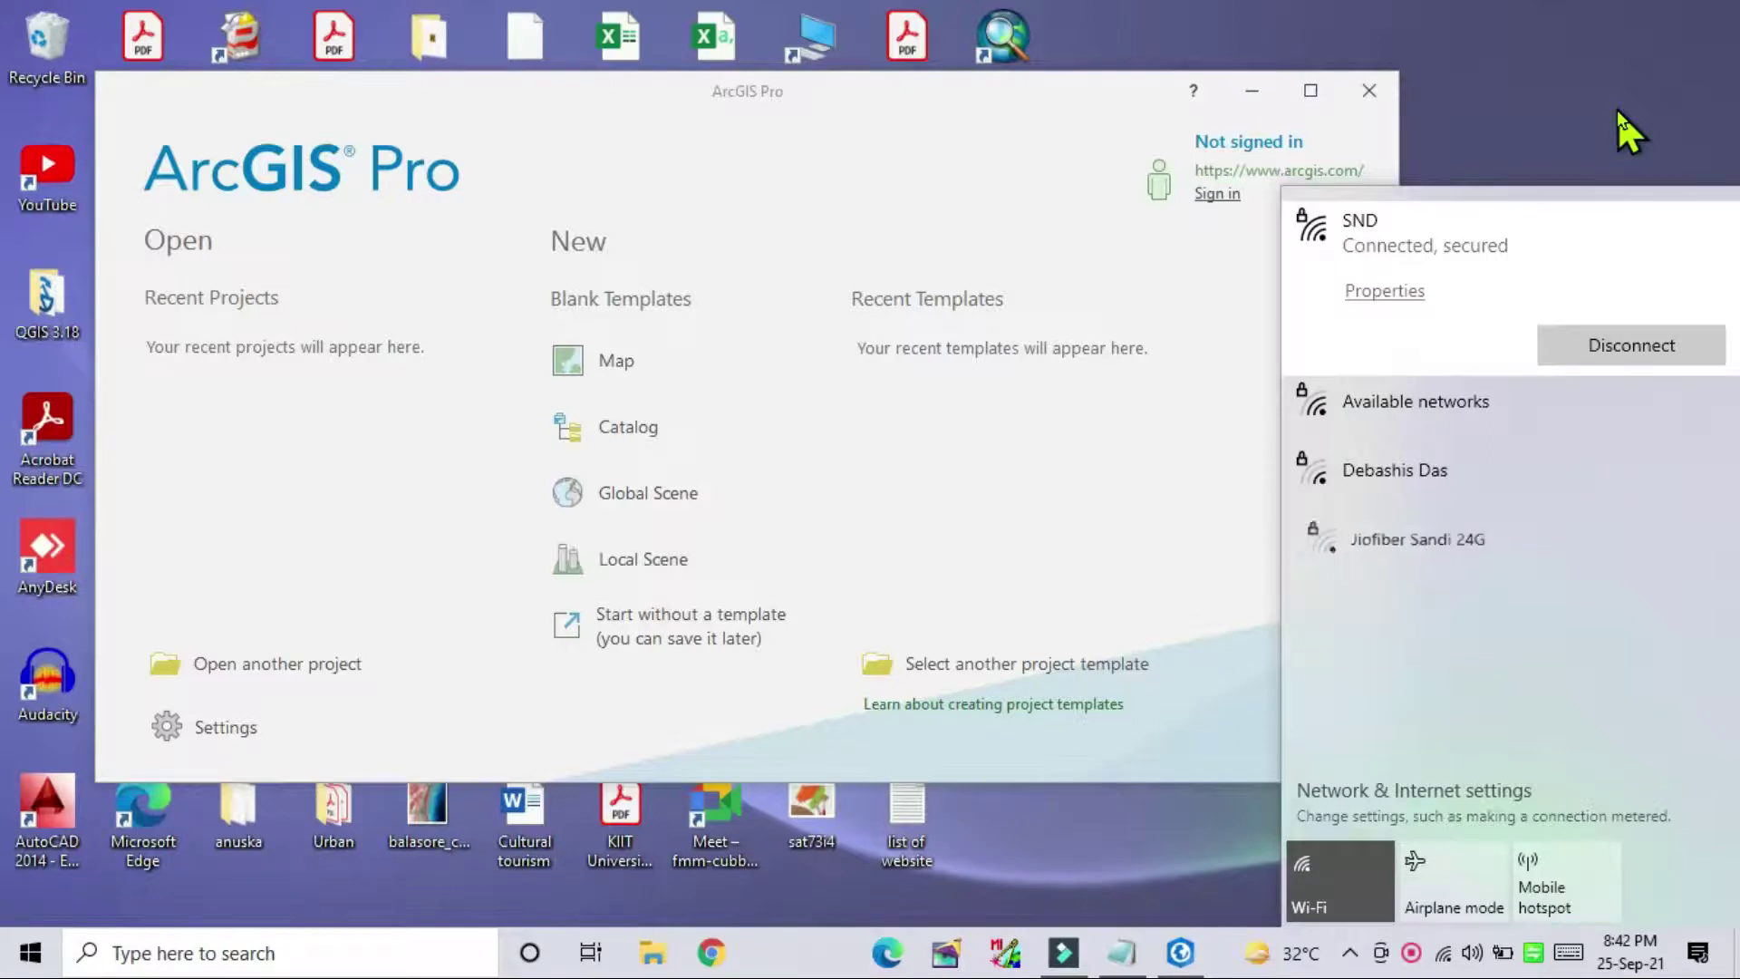
left_click(1603, 99)
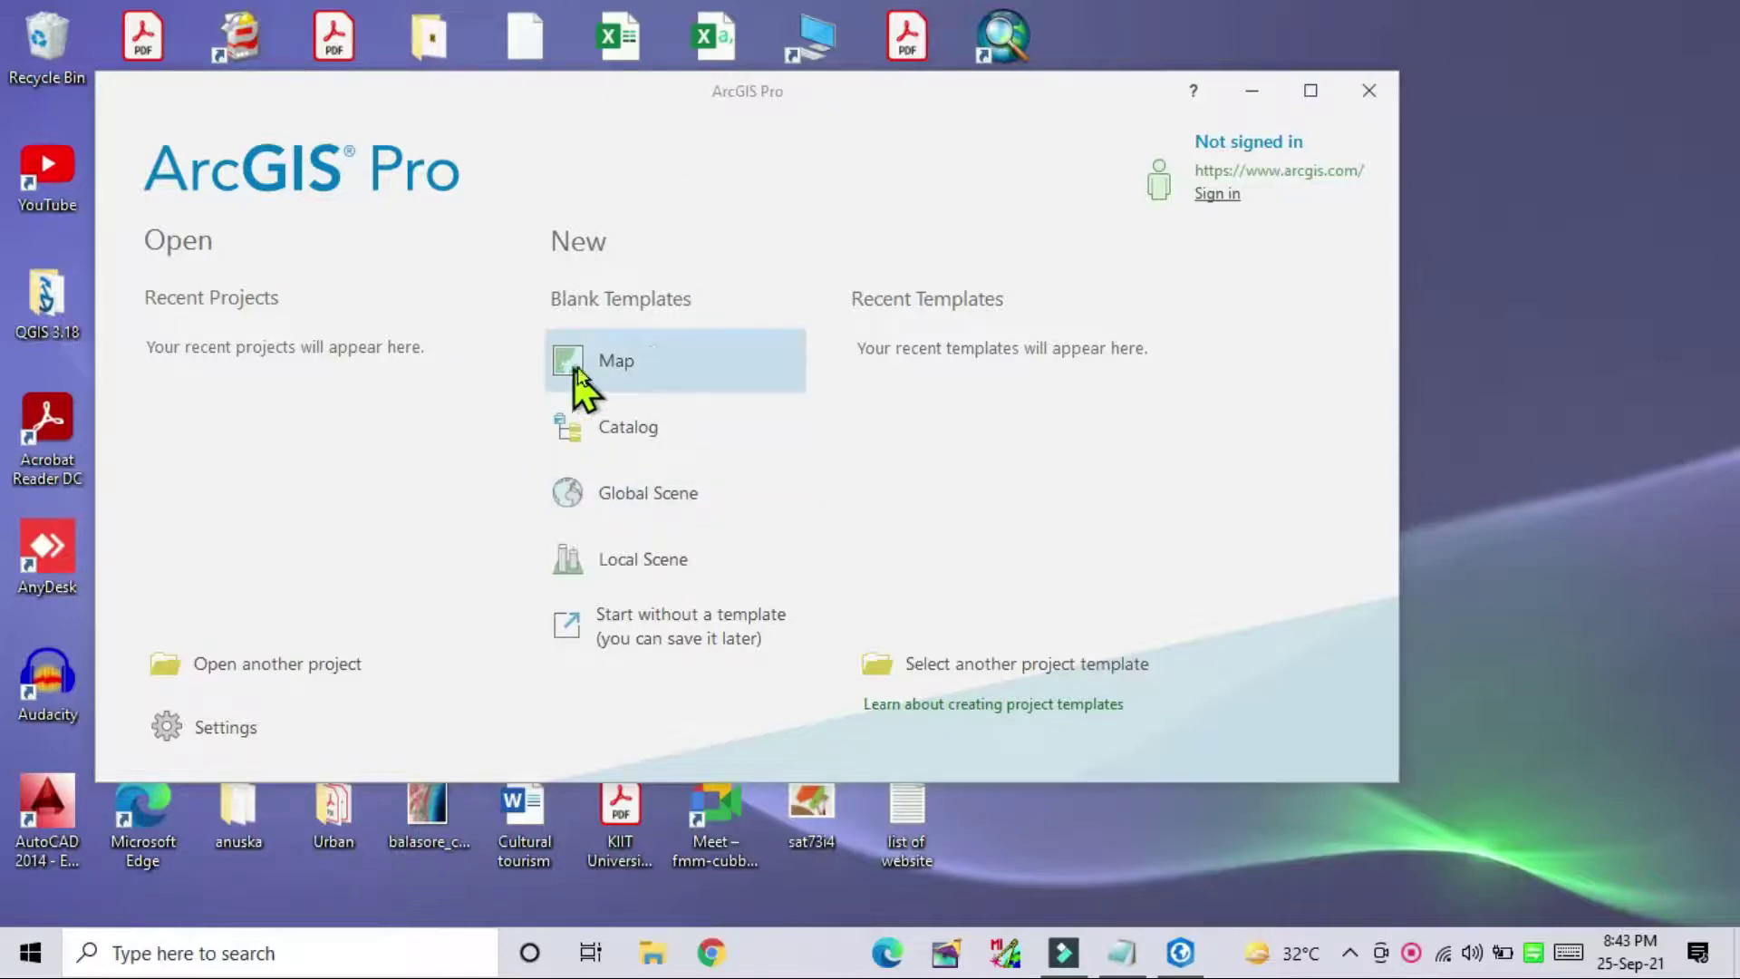
Create a project named MyProject from the blank Map template, in its own new folder at the default location.
left_click(633, 362)
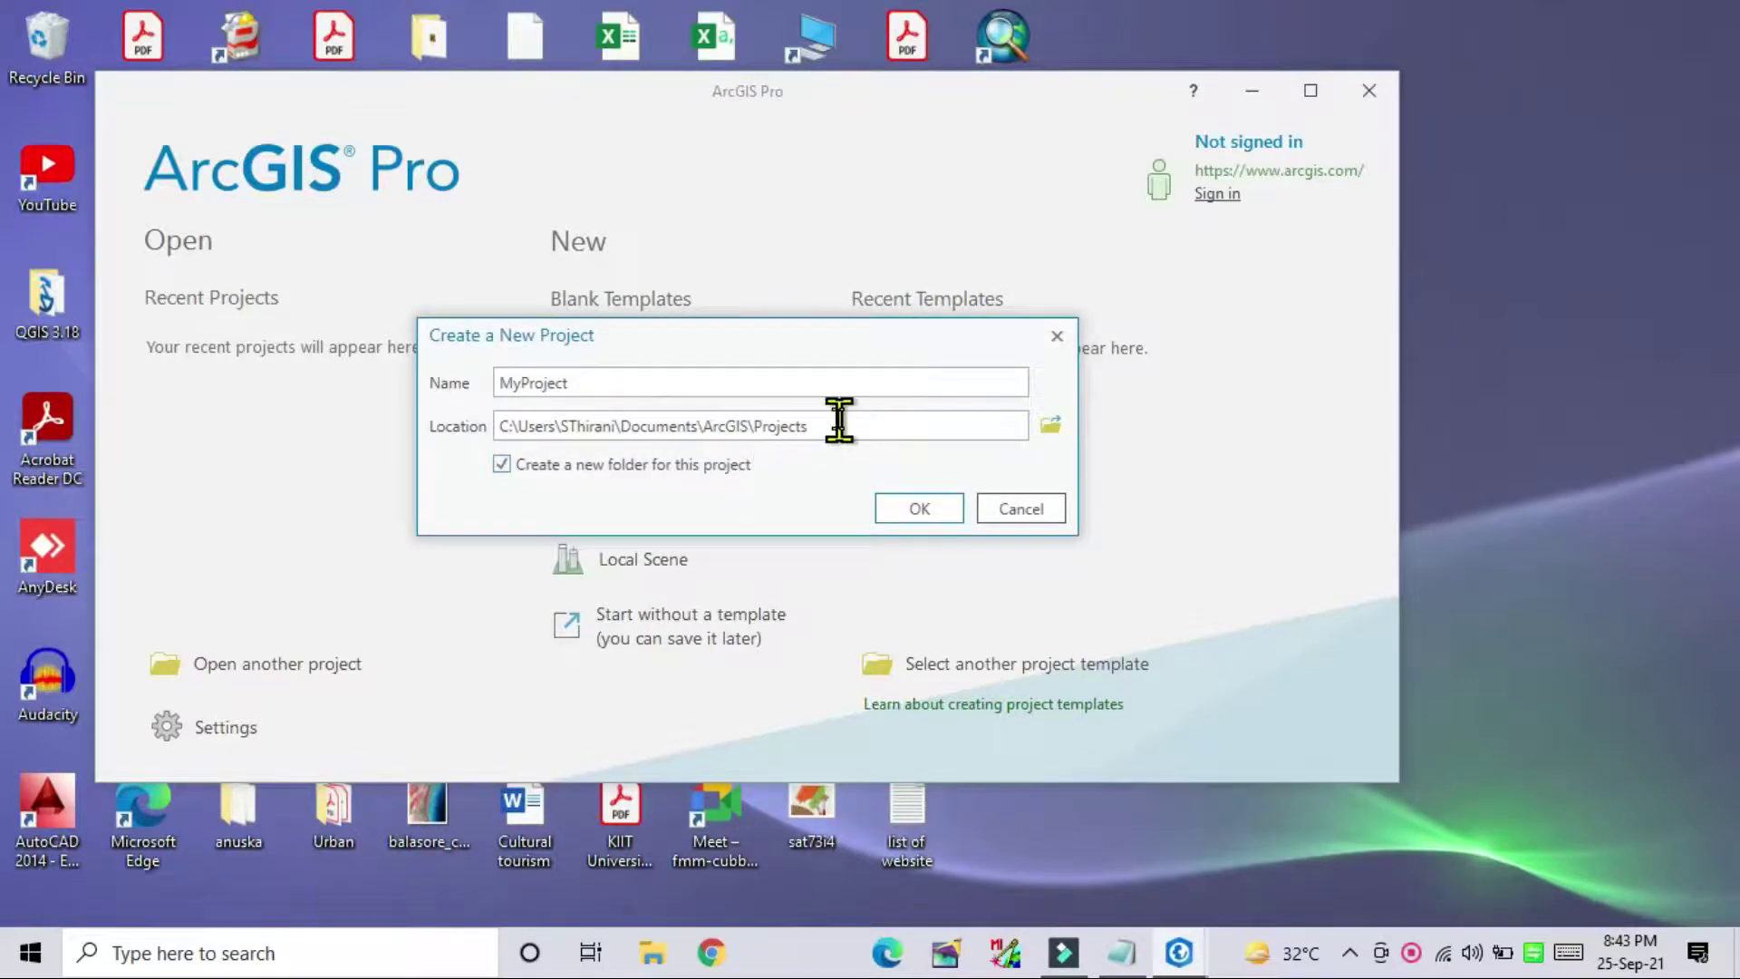
left_click_drag(839, 418, 452, 428)
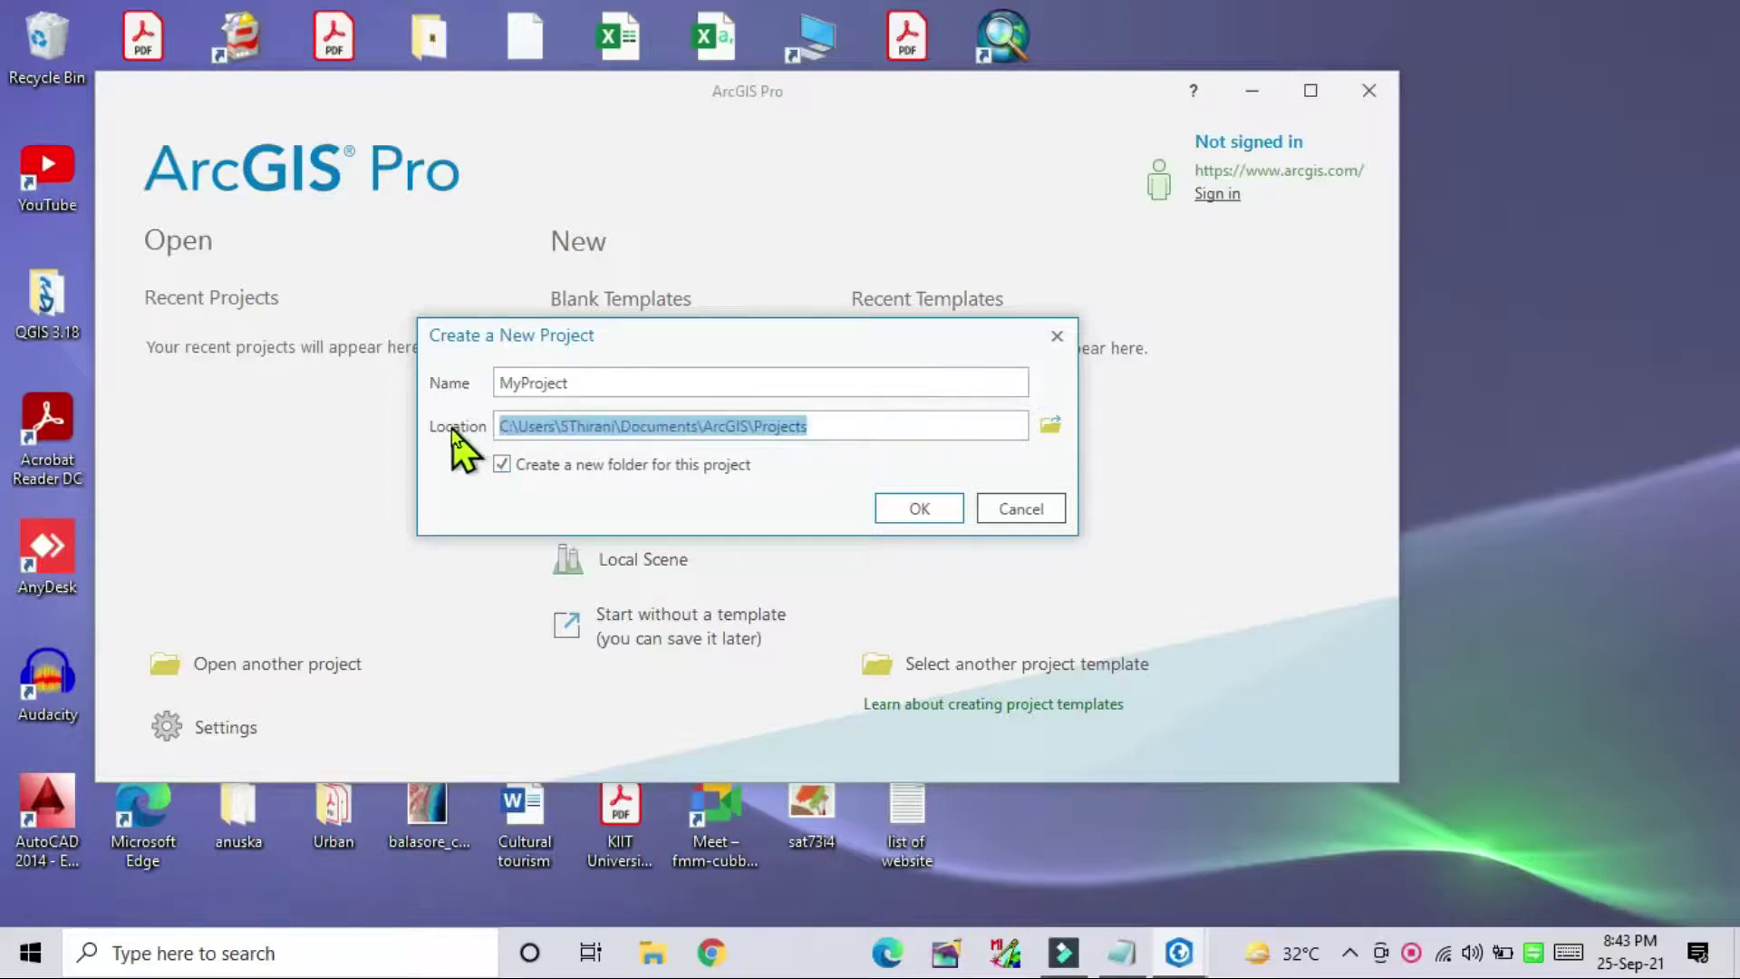
left_click(916, 507)
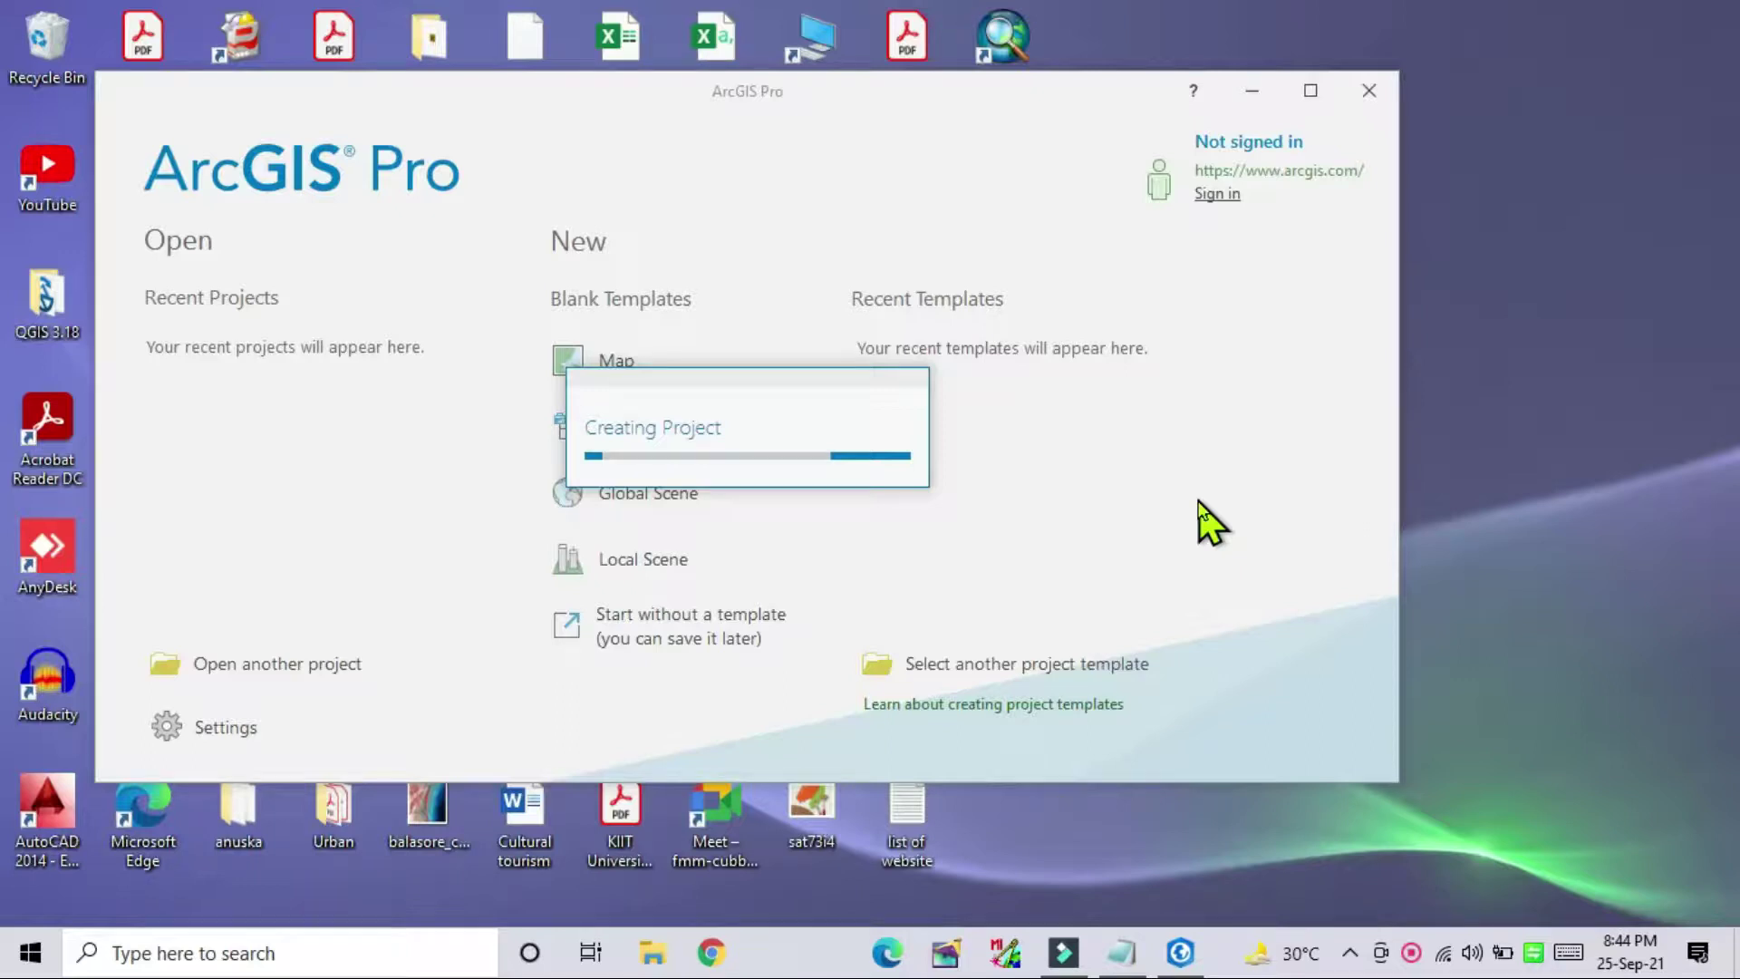
Refresh the desktop during project creation and maximize the MyProject window.
right_click(1529, 285)
left_click(1476, 392)
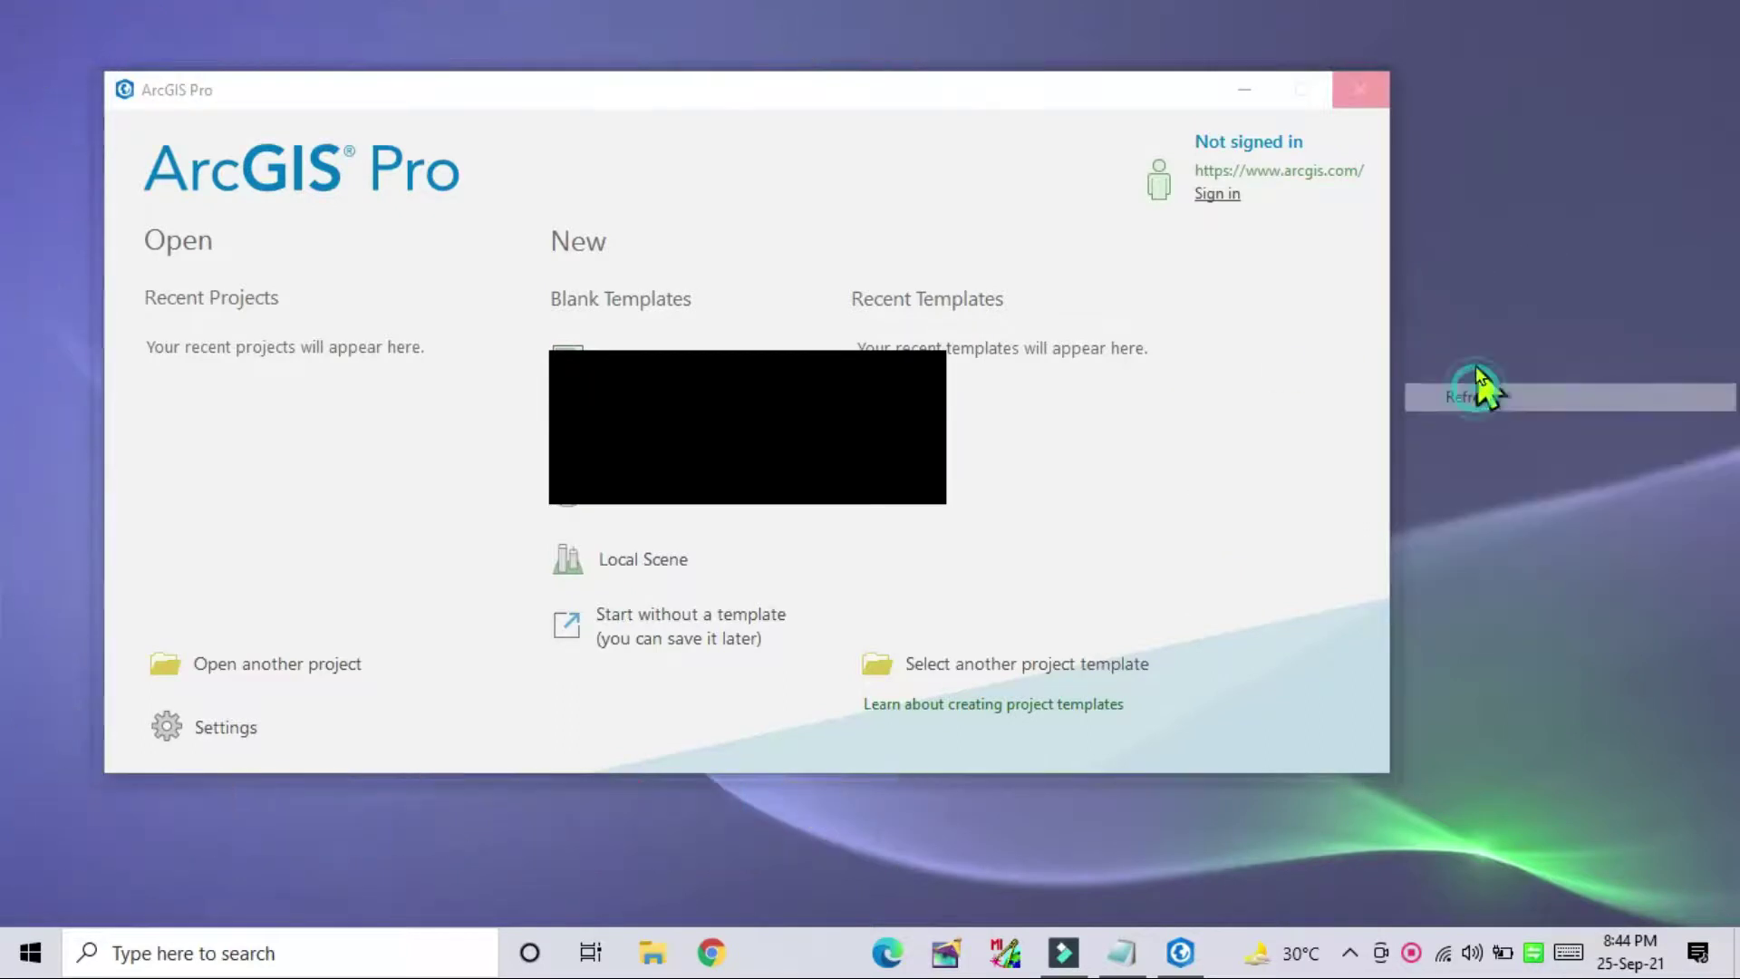
left_click_drag(703, 91, 797, 41)
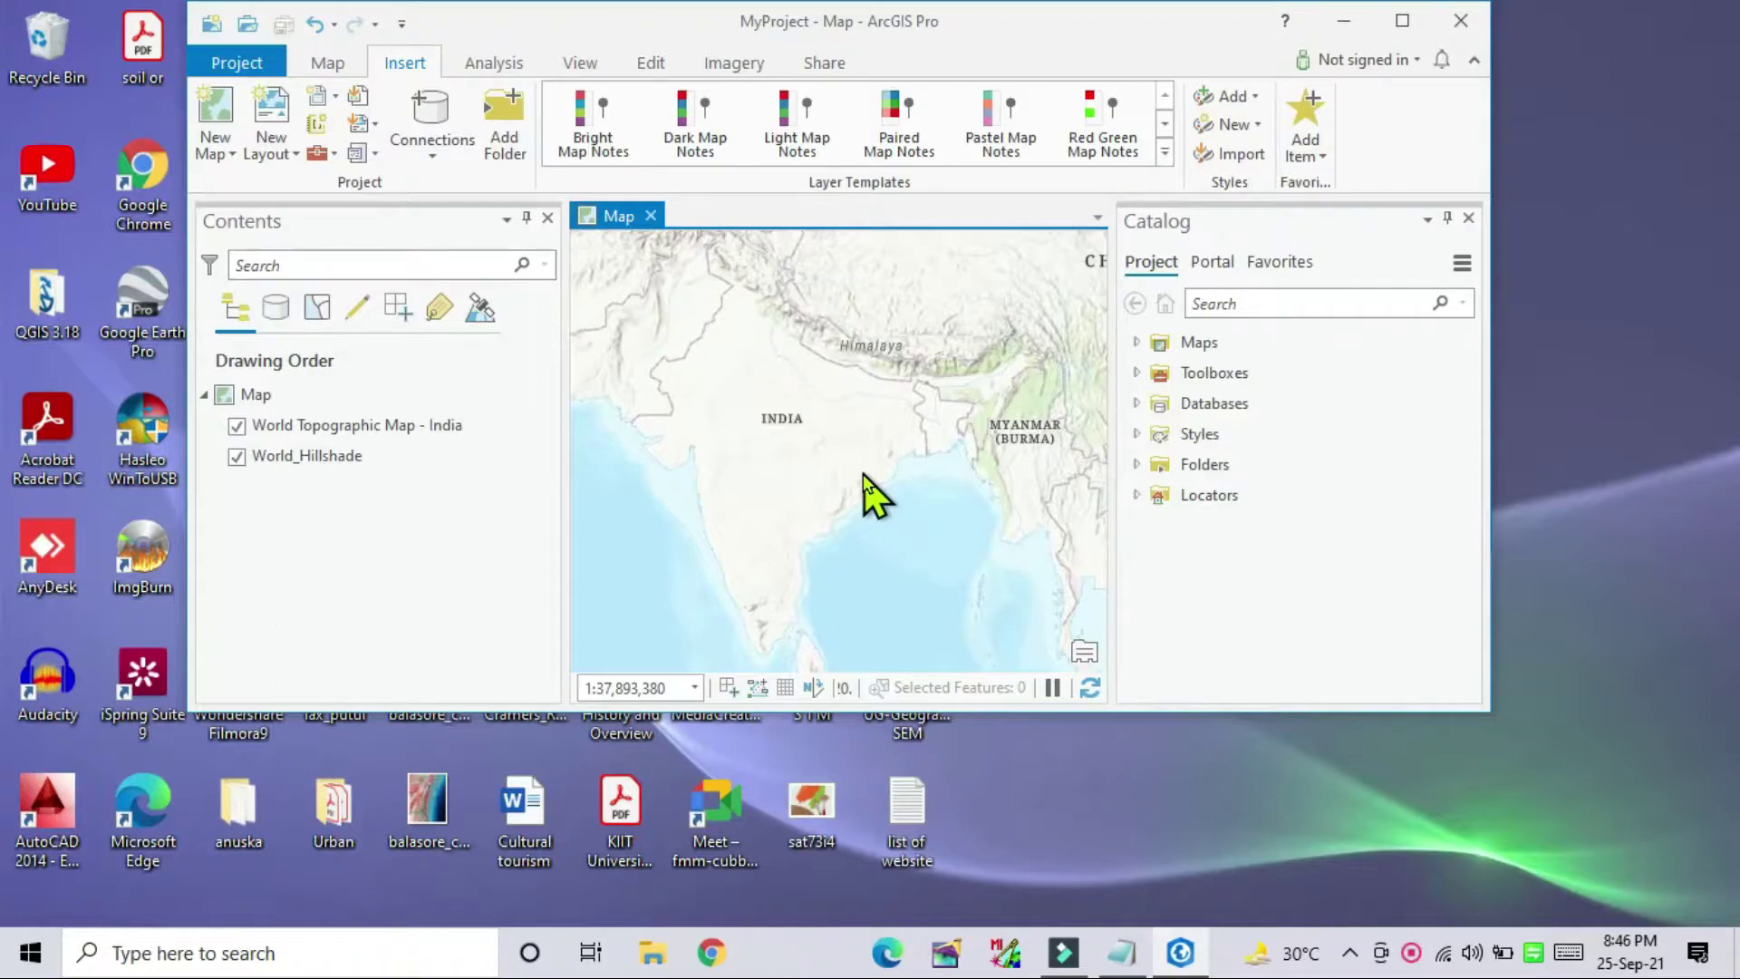
left_click(1403, 22)
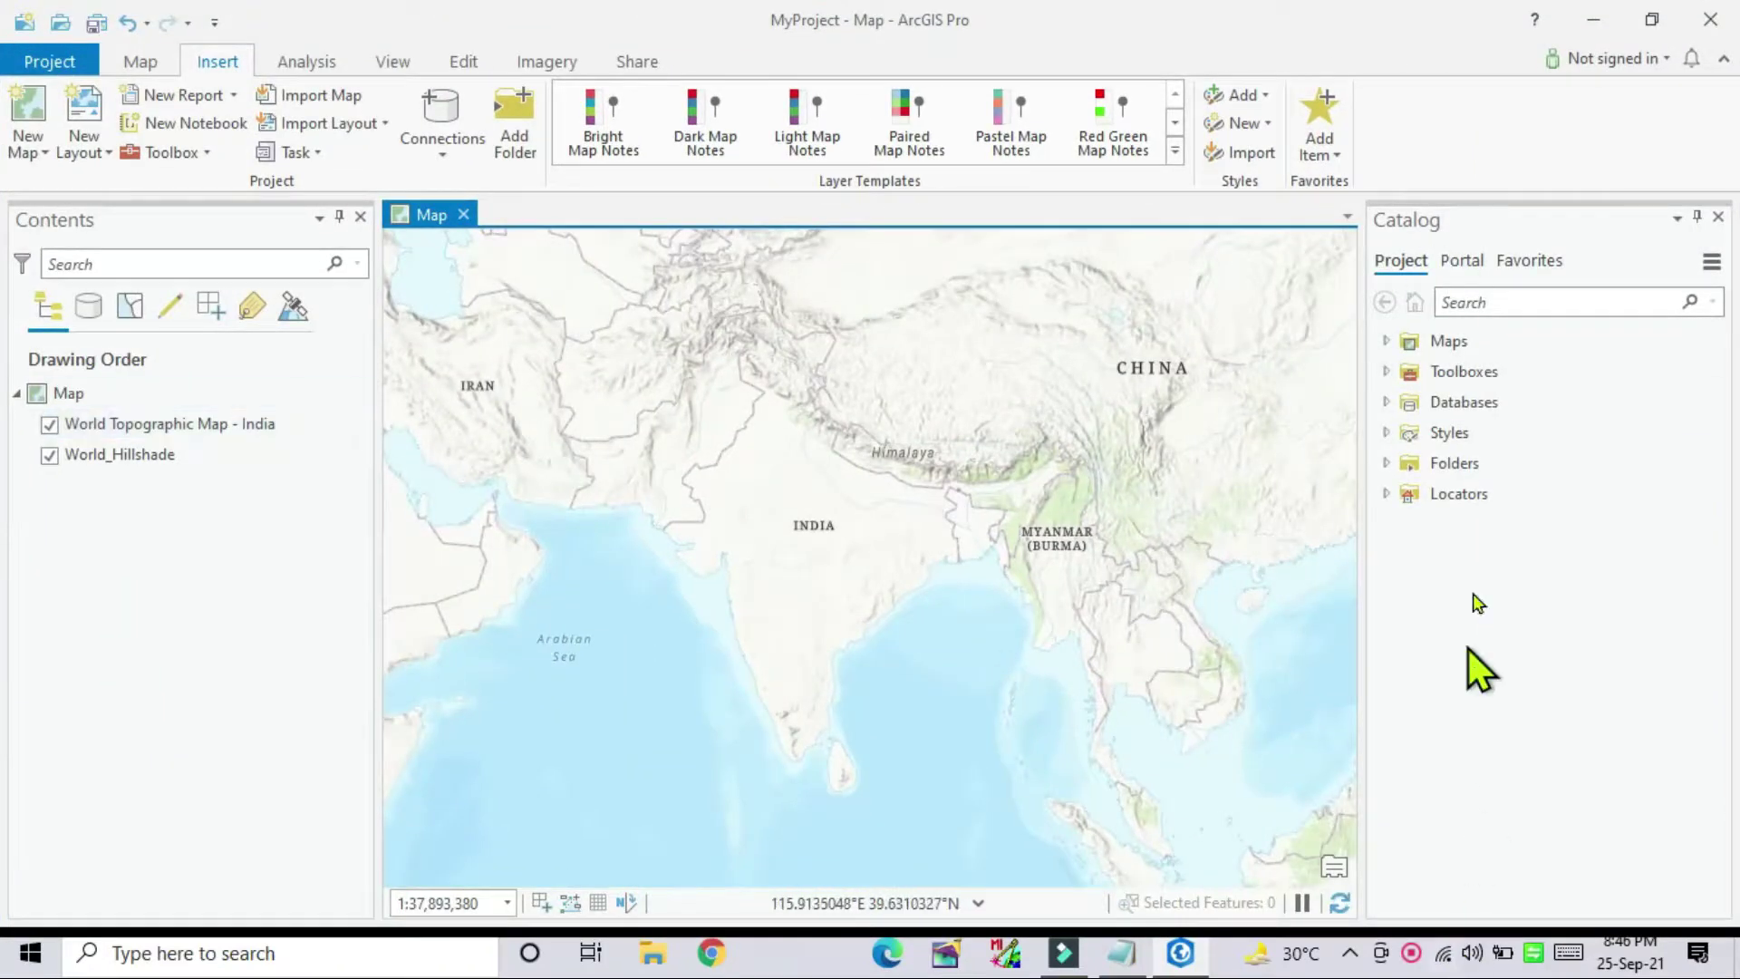
Close ArcGIS Pro and refresh the desktop.
left_click(943, 529)
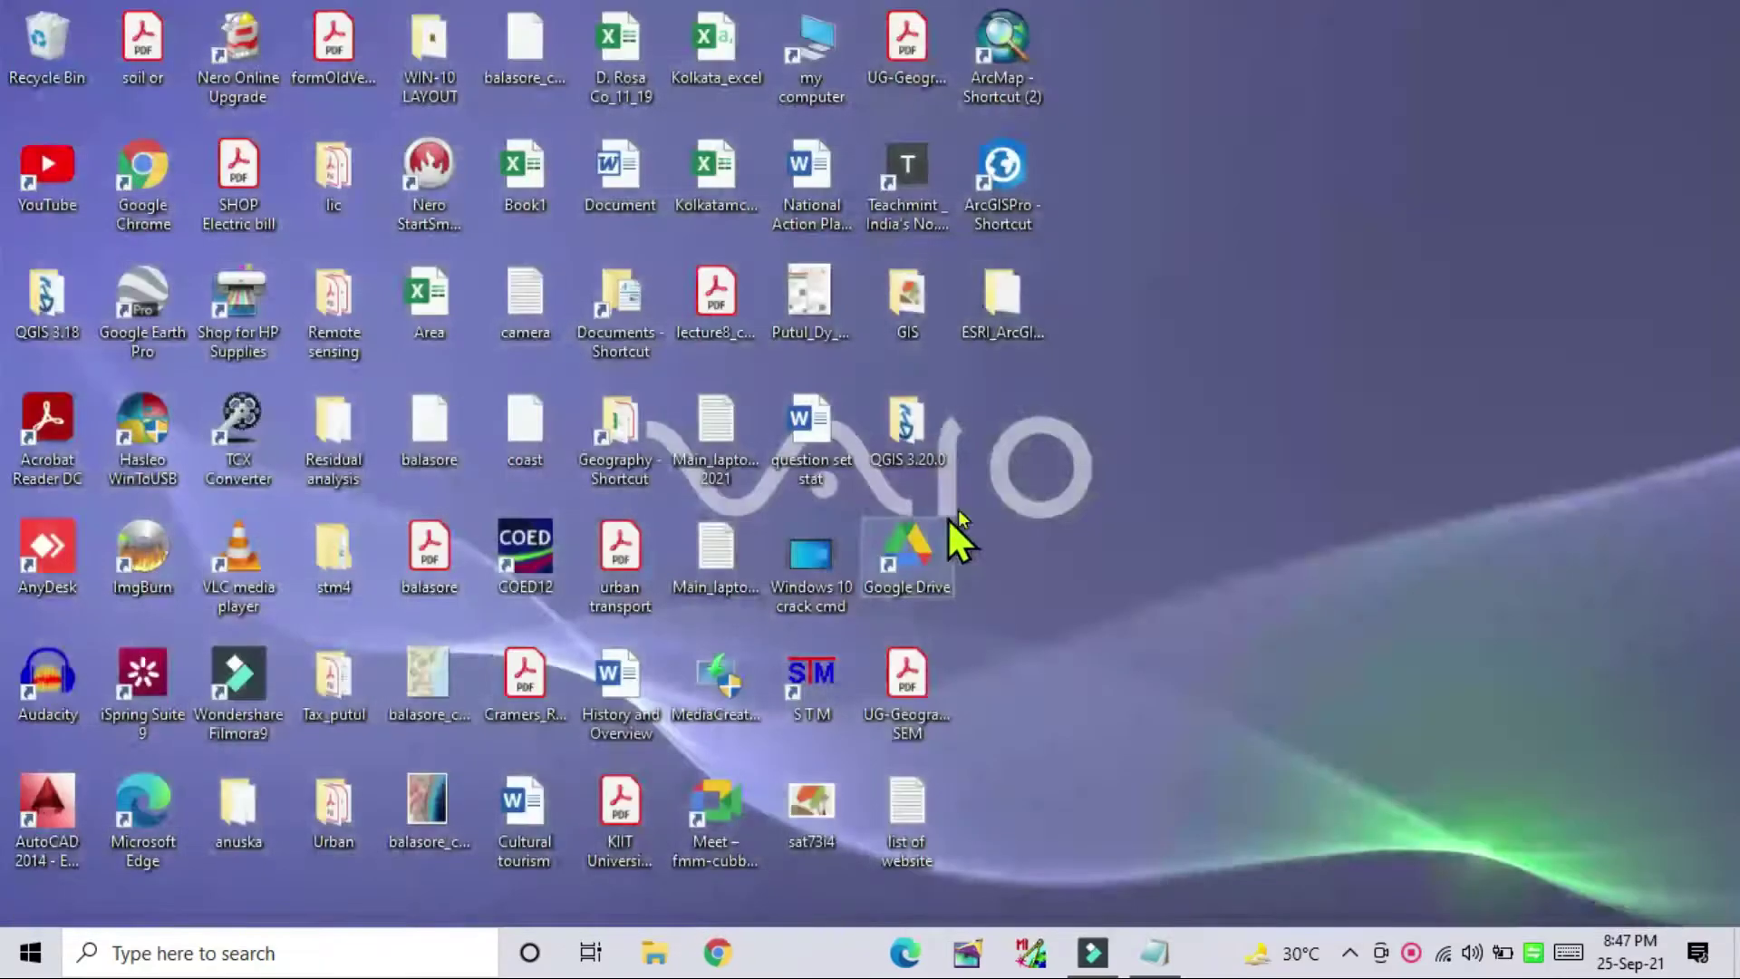
right_click(1264, 268)
left_click(1316, 391)
Disconnect the computer from the SND Wi-Fi network.
left_click(1443, 953)
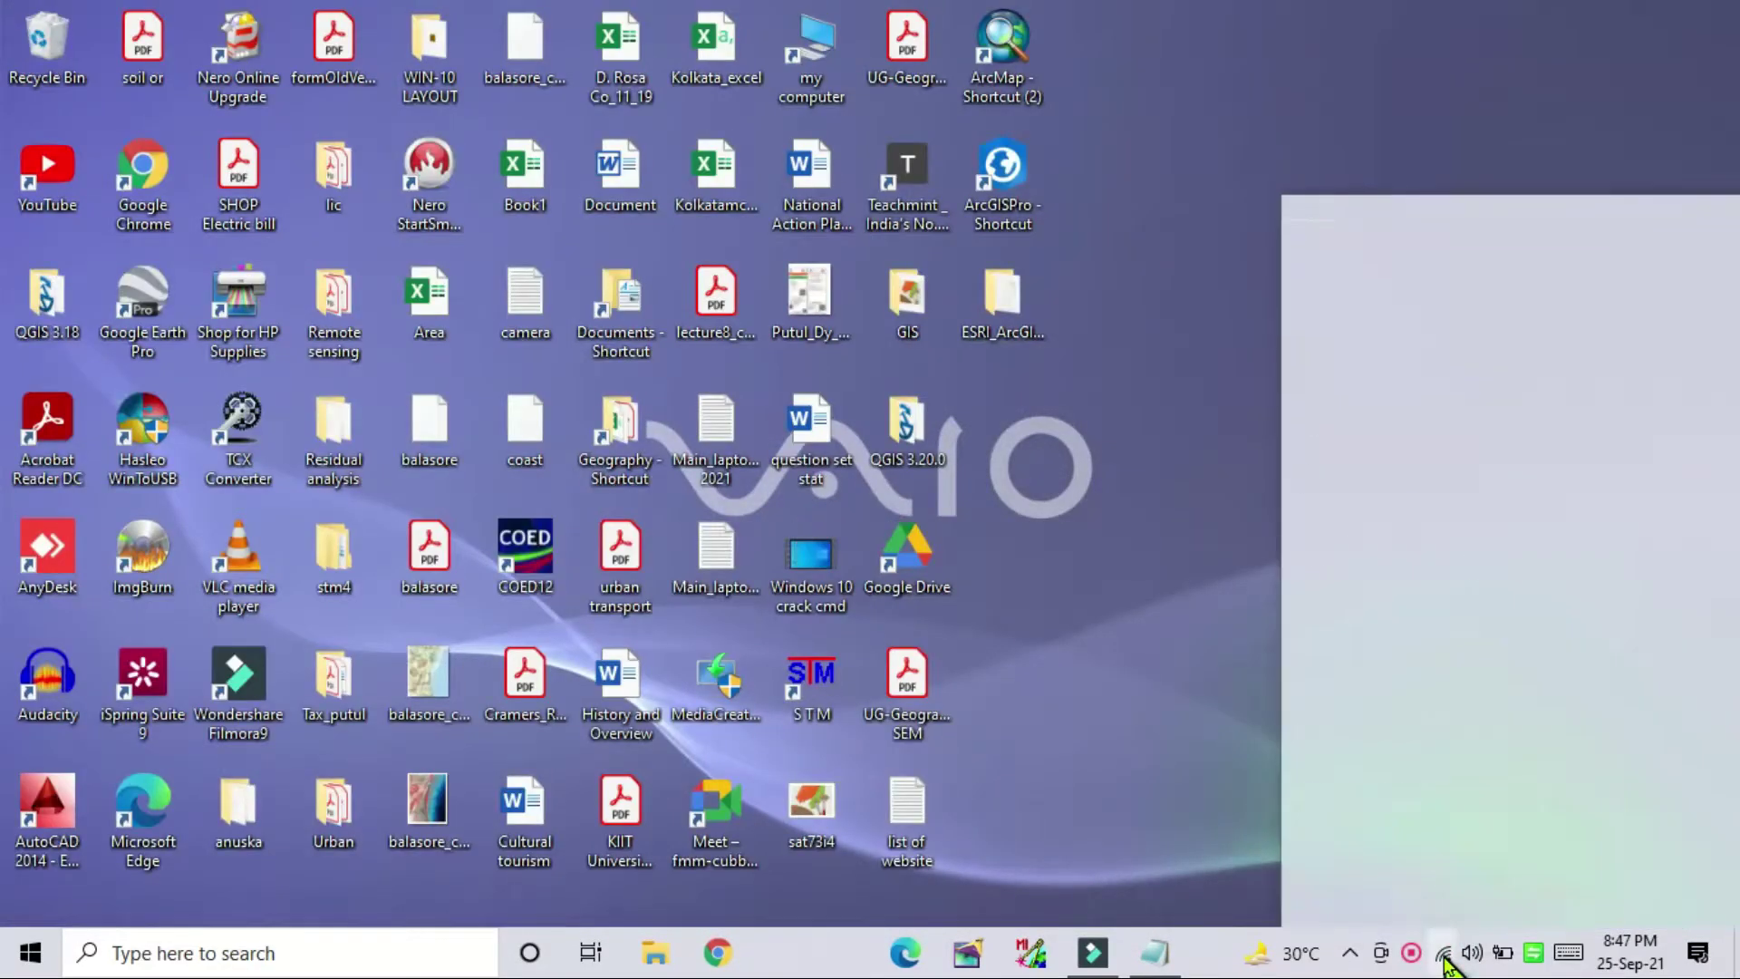
left_click(1604, 353)
left_click(1254, 131)
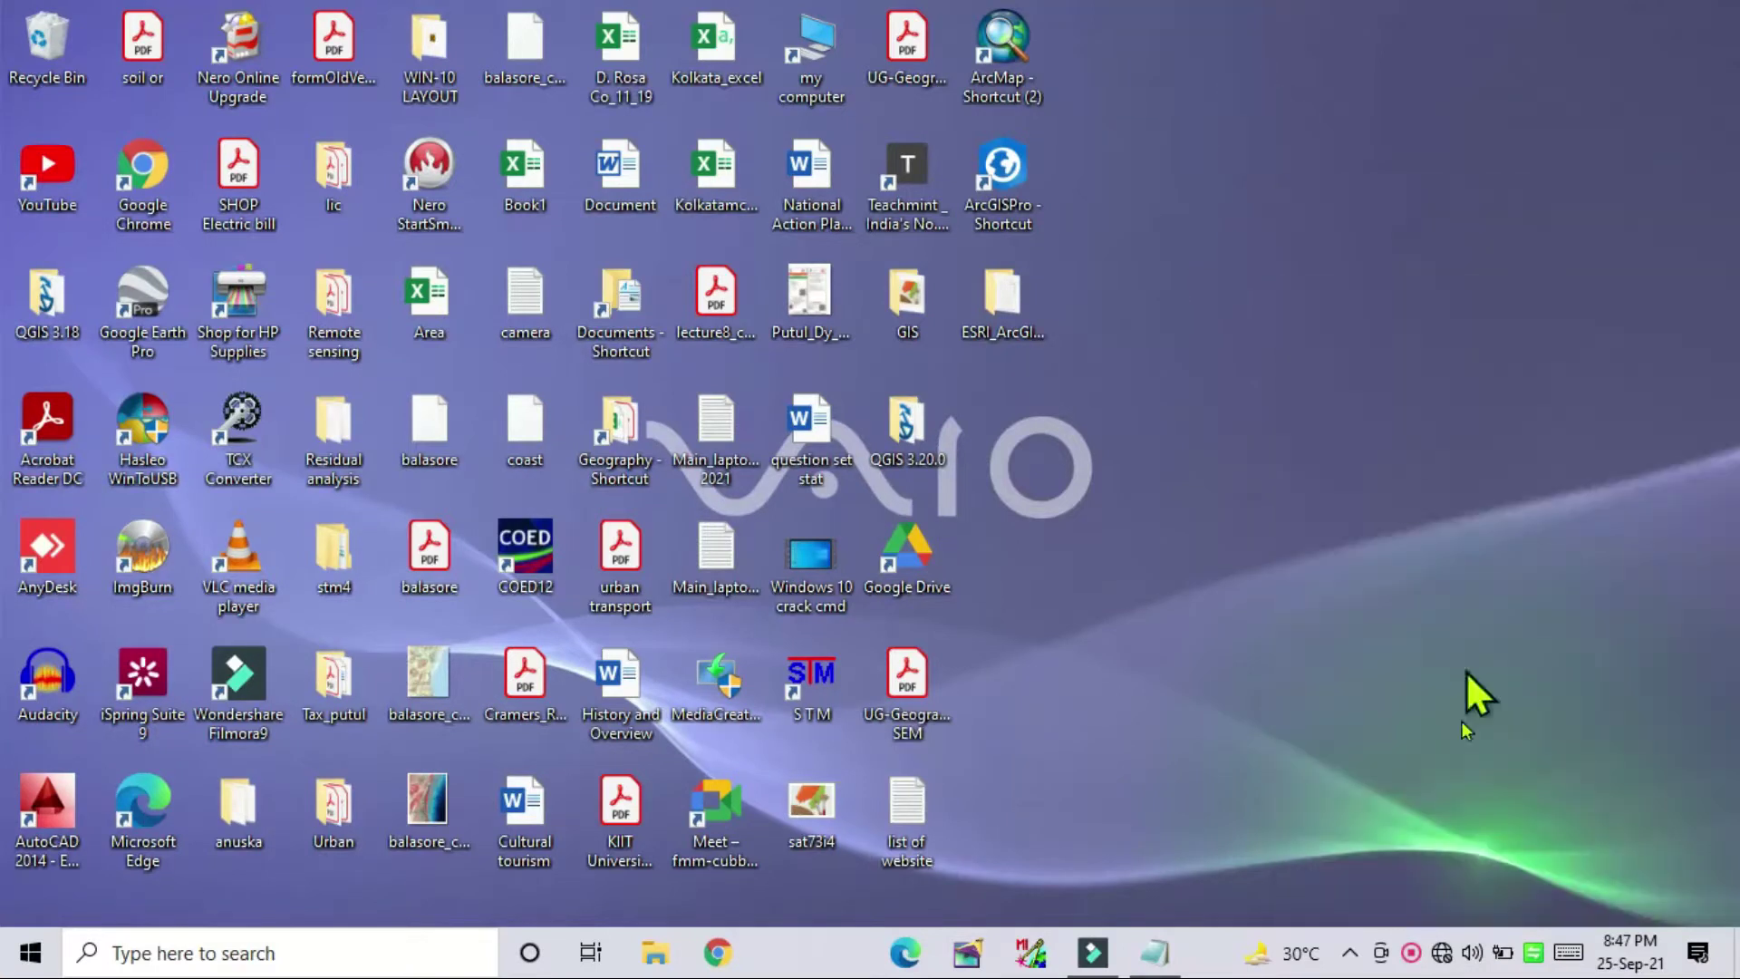
Run the ArcGISPro desktop shortcut as administrator and allow the permission request.
right_click(1027, 176)
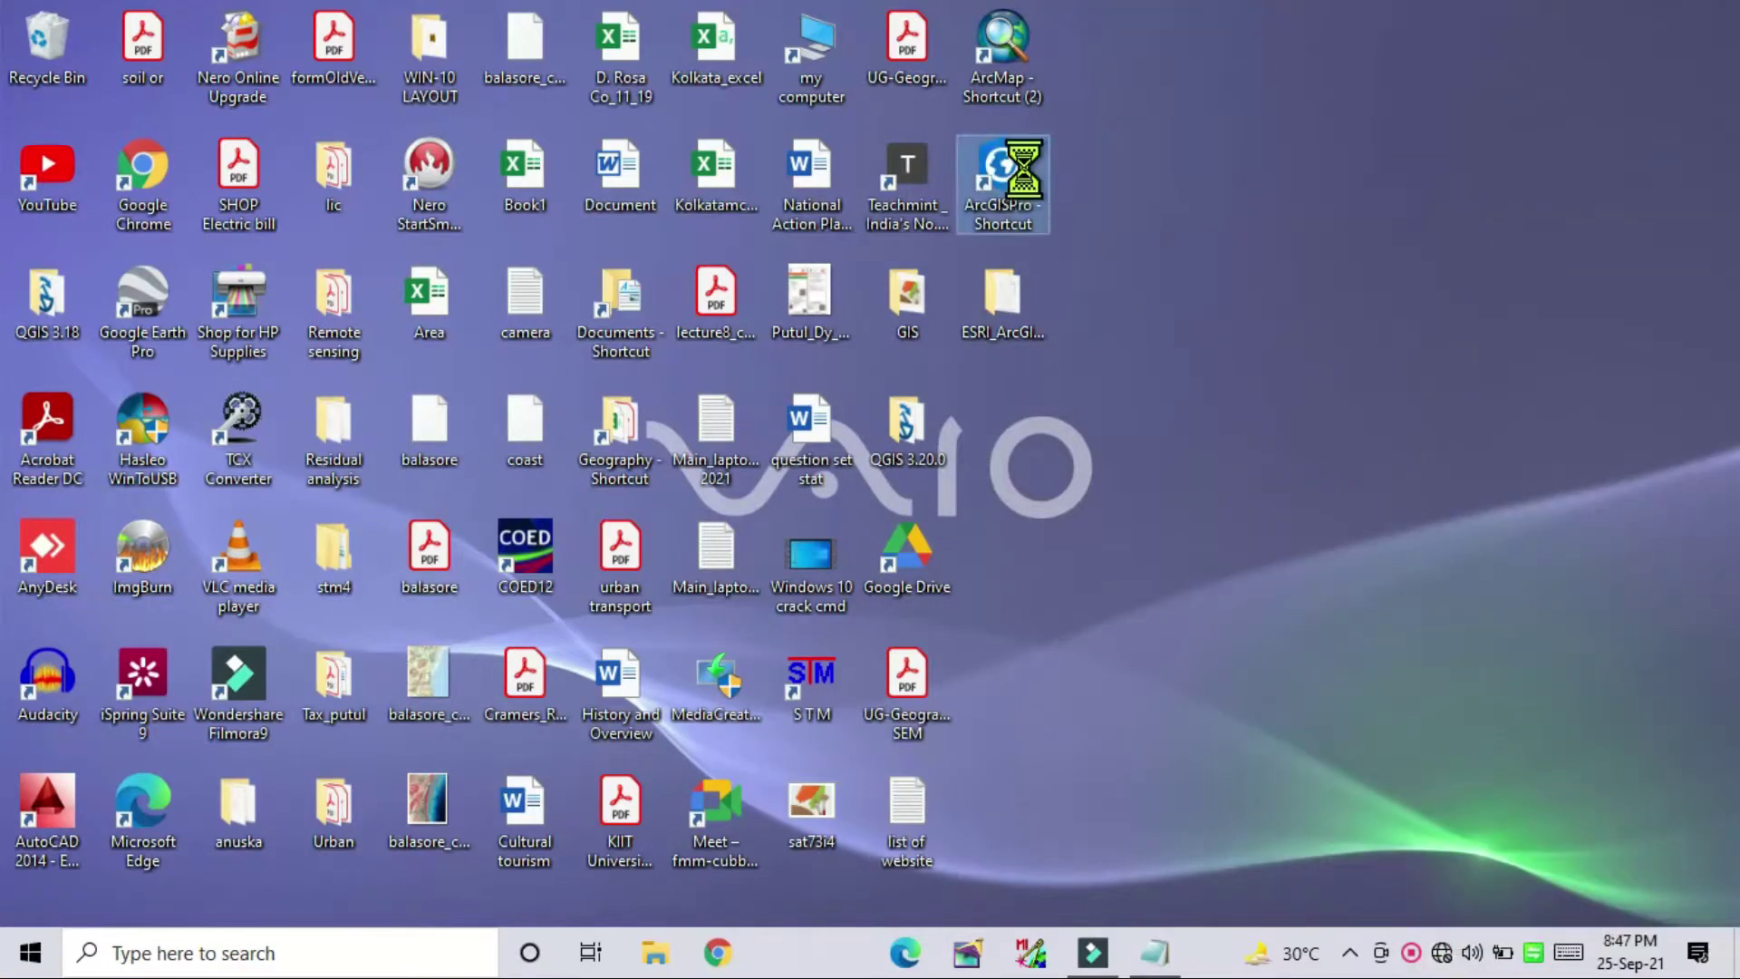
left_click(1246, 274)
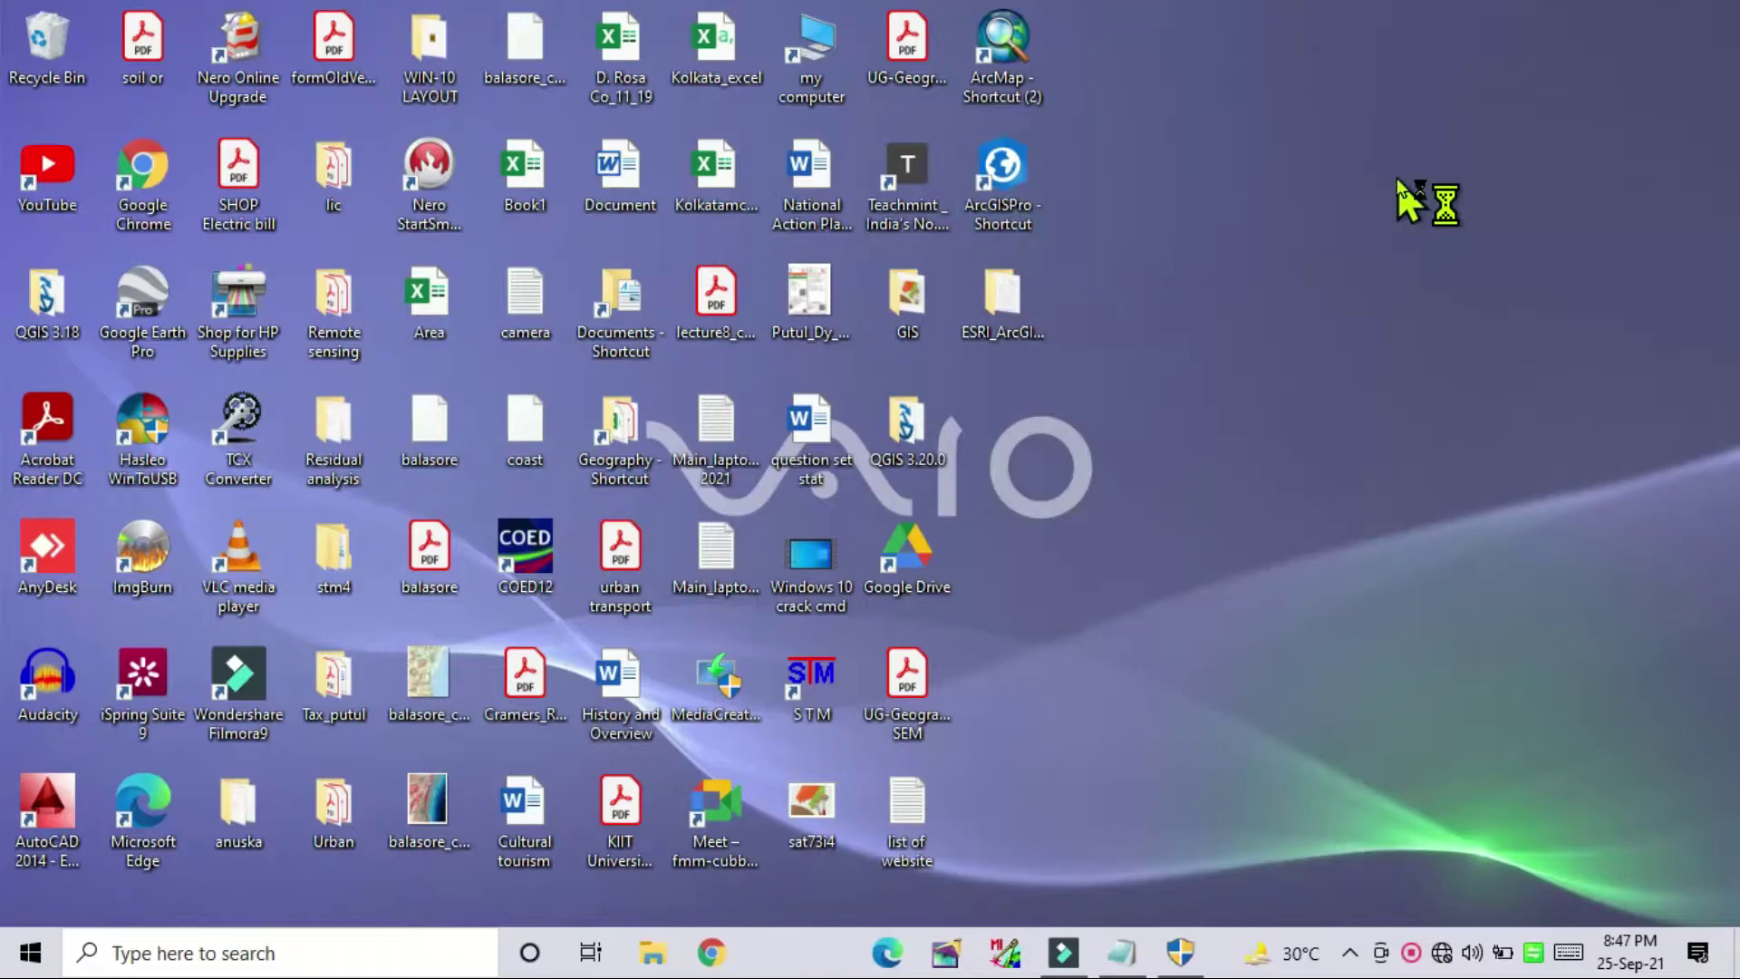
left_click(1177, 875)
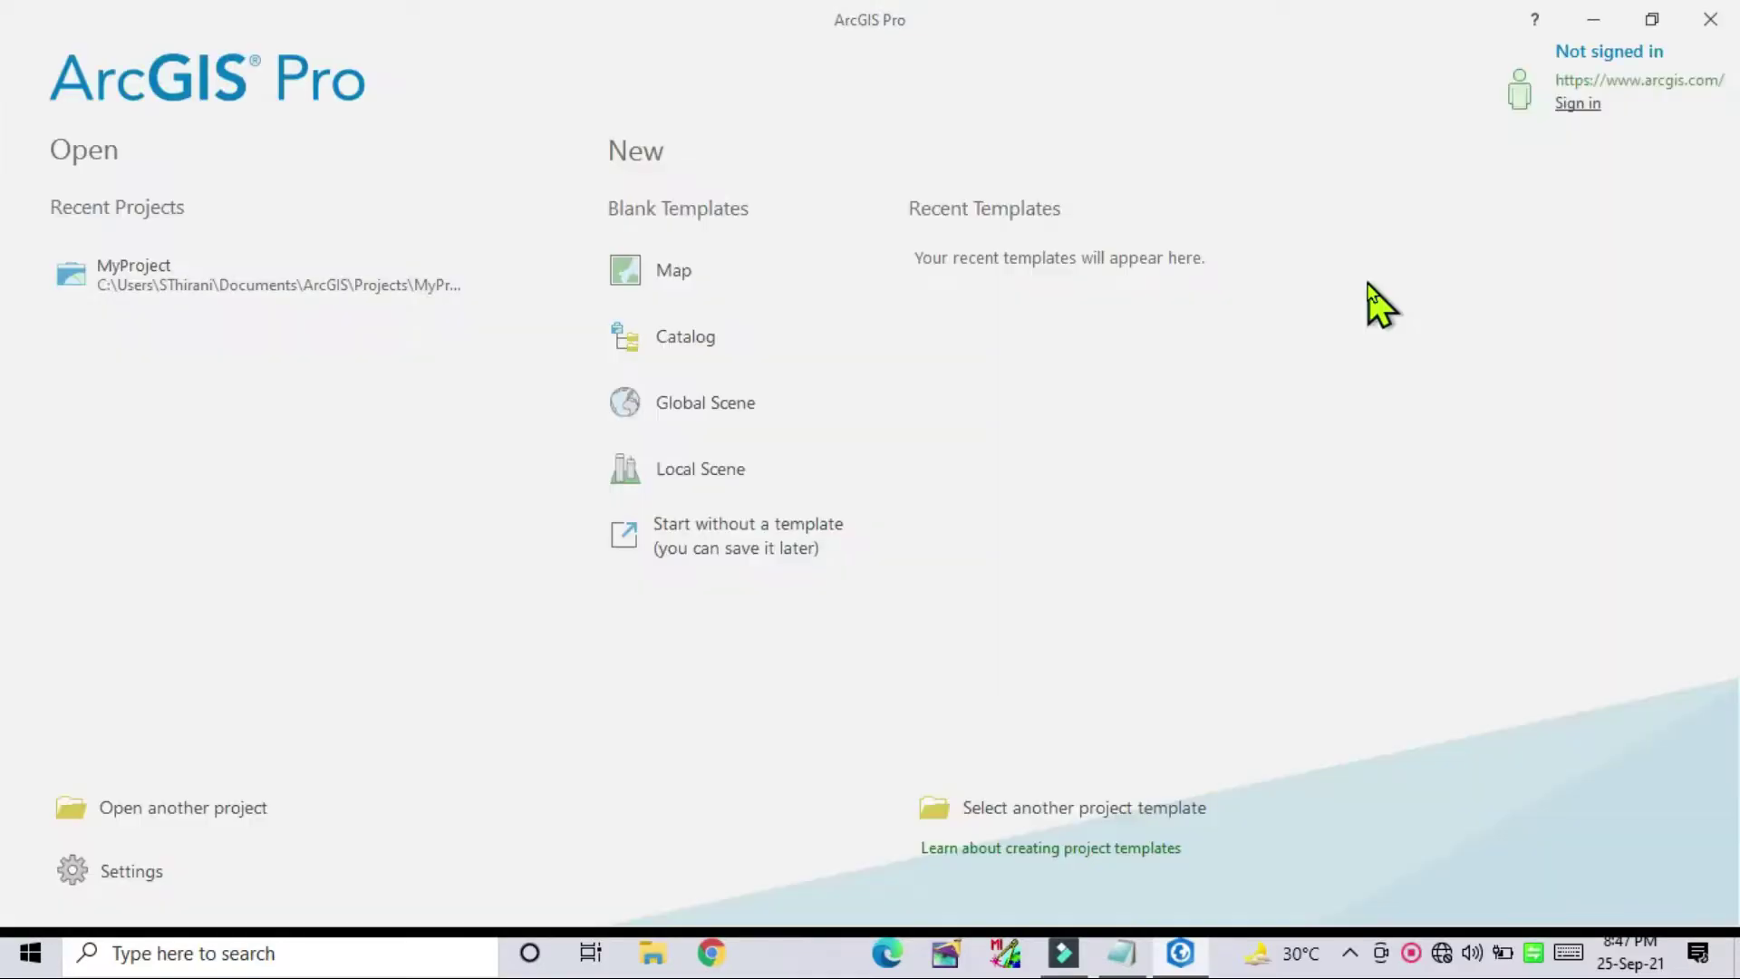
Reconnect to the SND Wi-Fi network with the ArcGIS Pro start page open.
left_click(1439, 952)
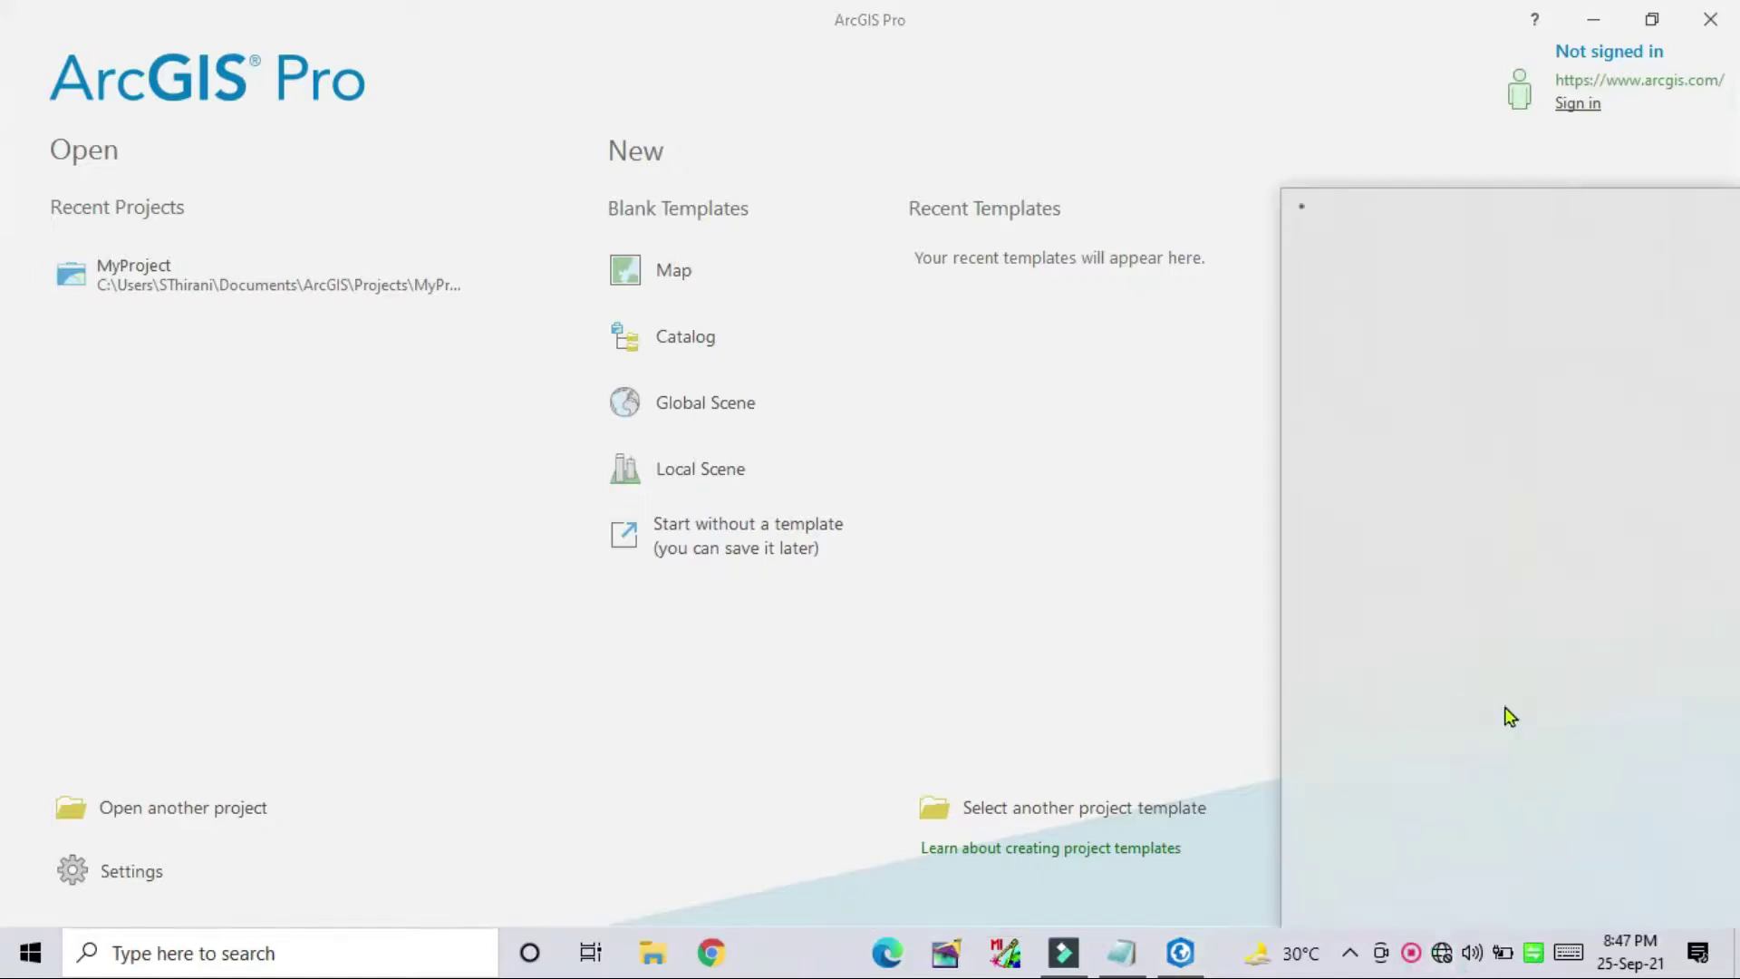
left_click(1440, 957)
left_click(1442, 961)
left_click(1377, 234)
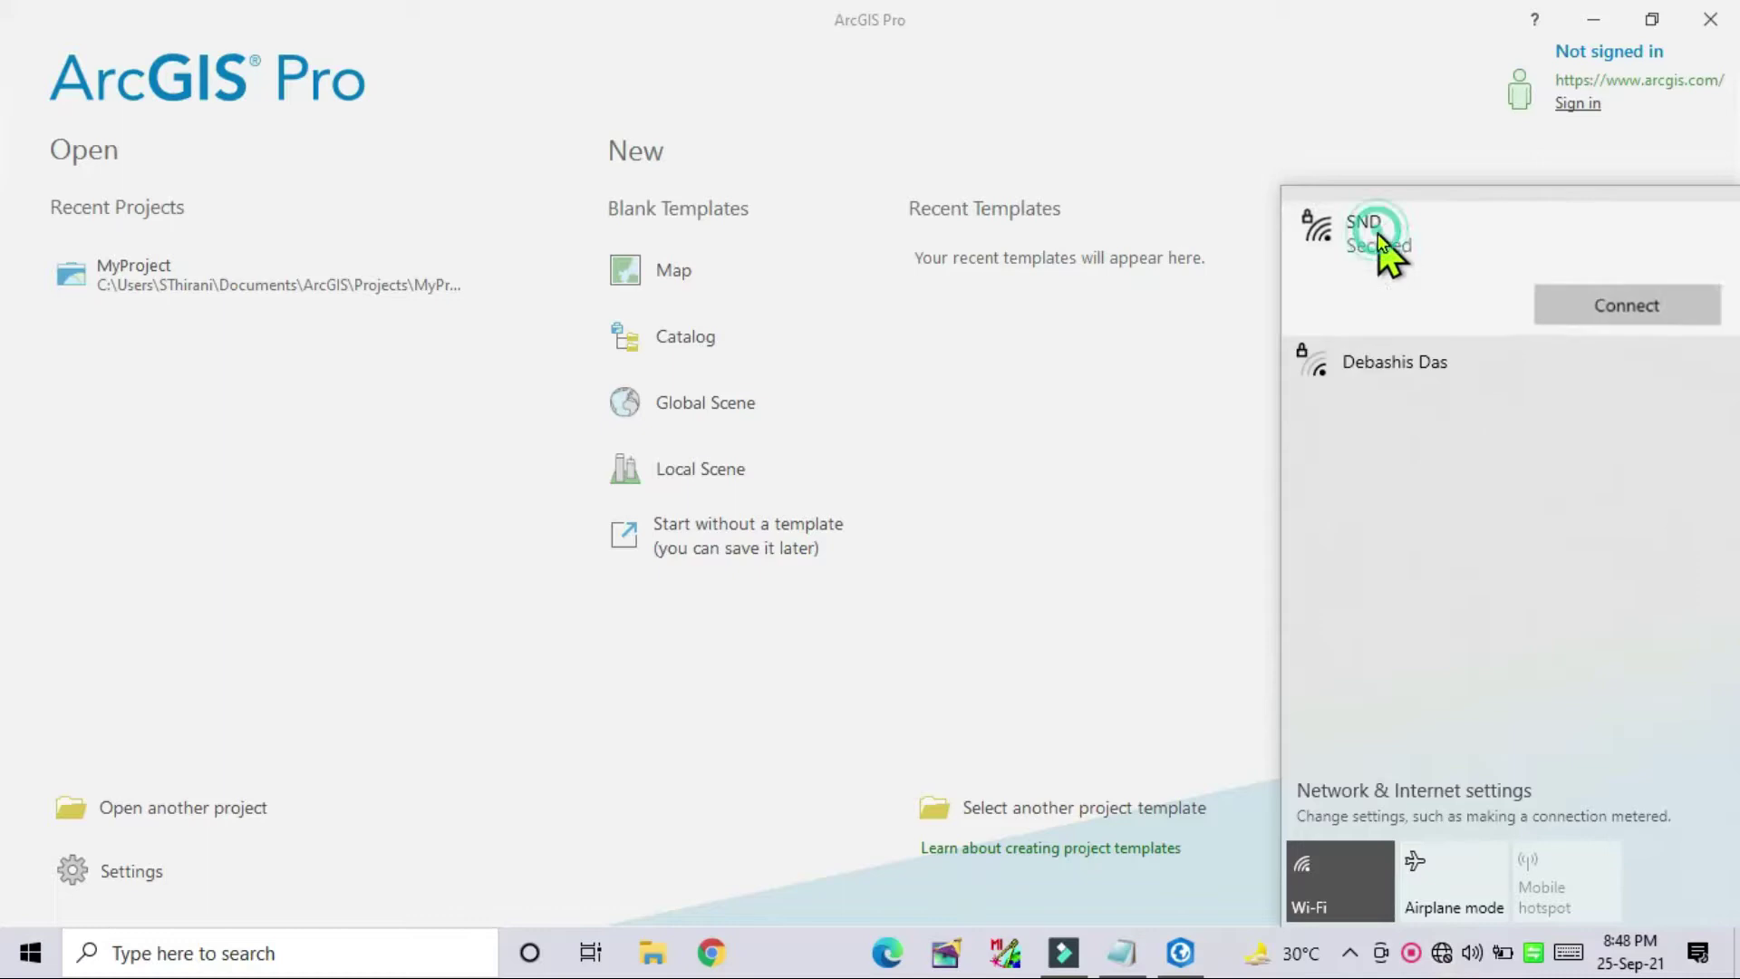
left_click(1607, 314)
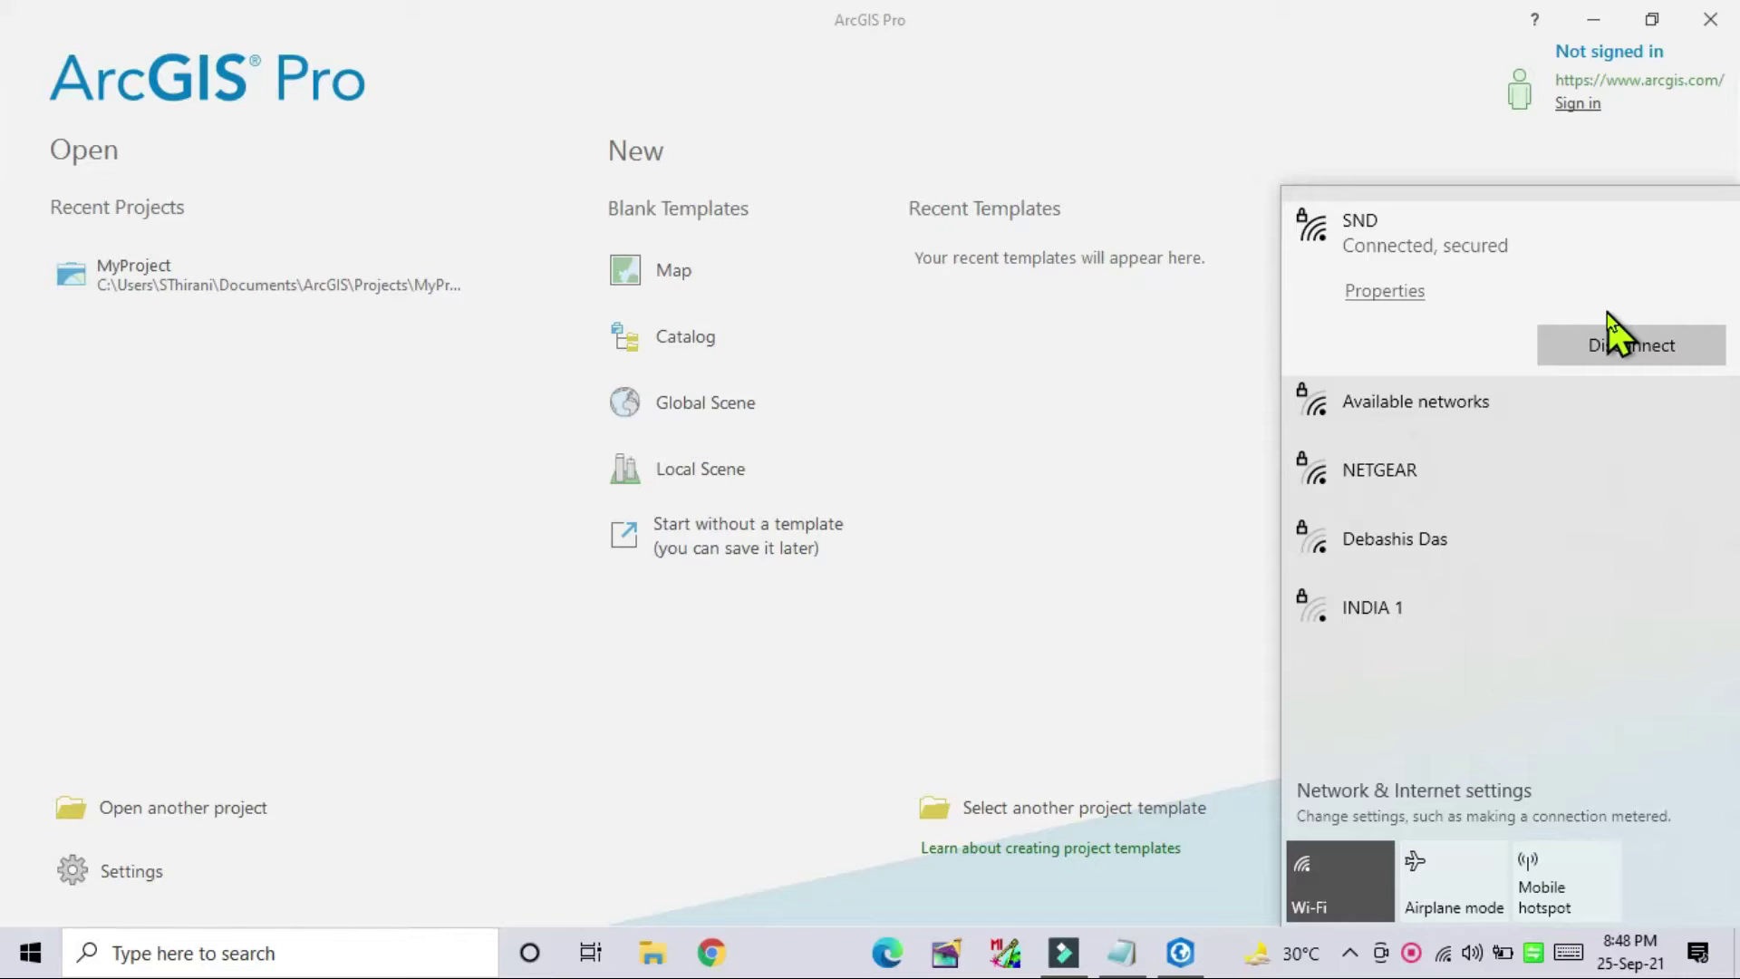
left_click(1307, 65)
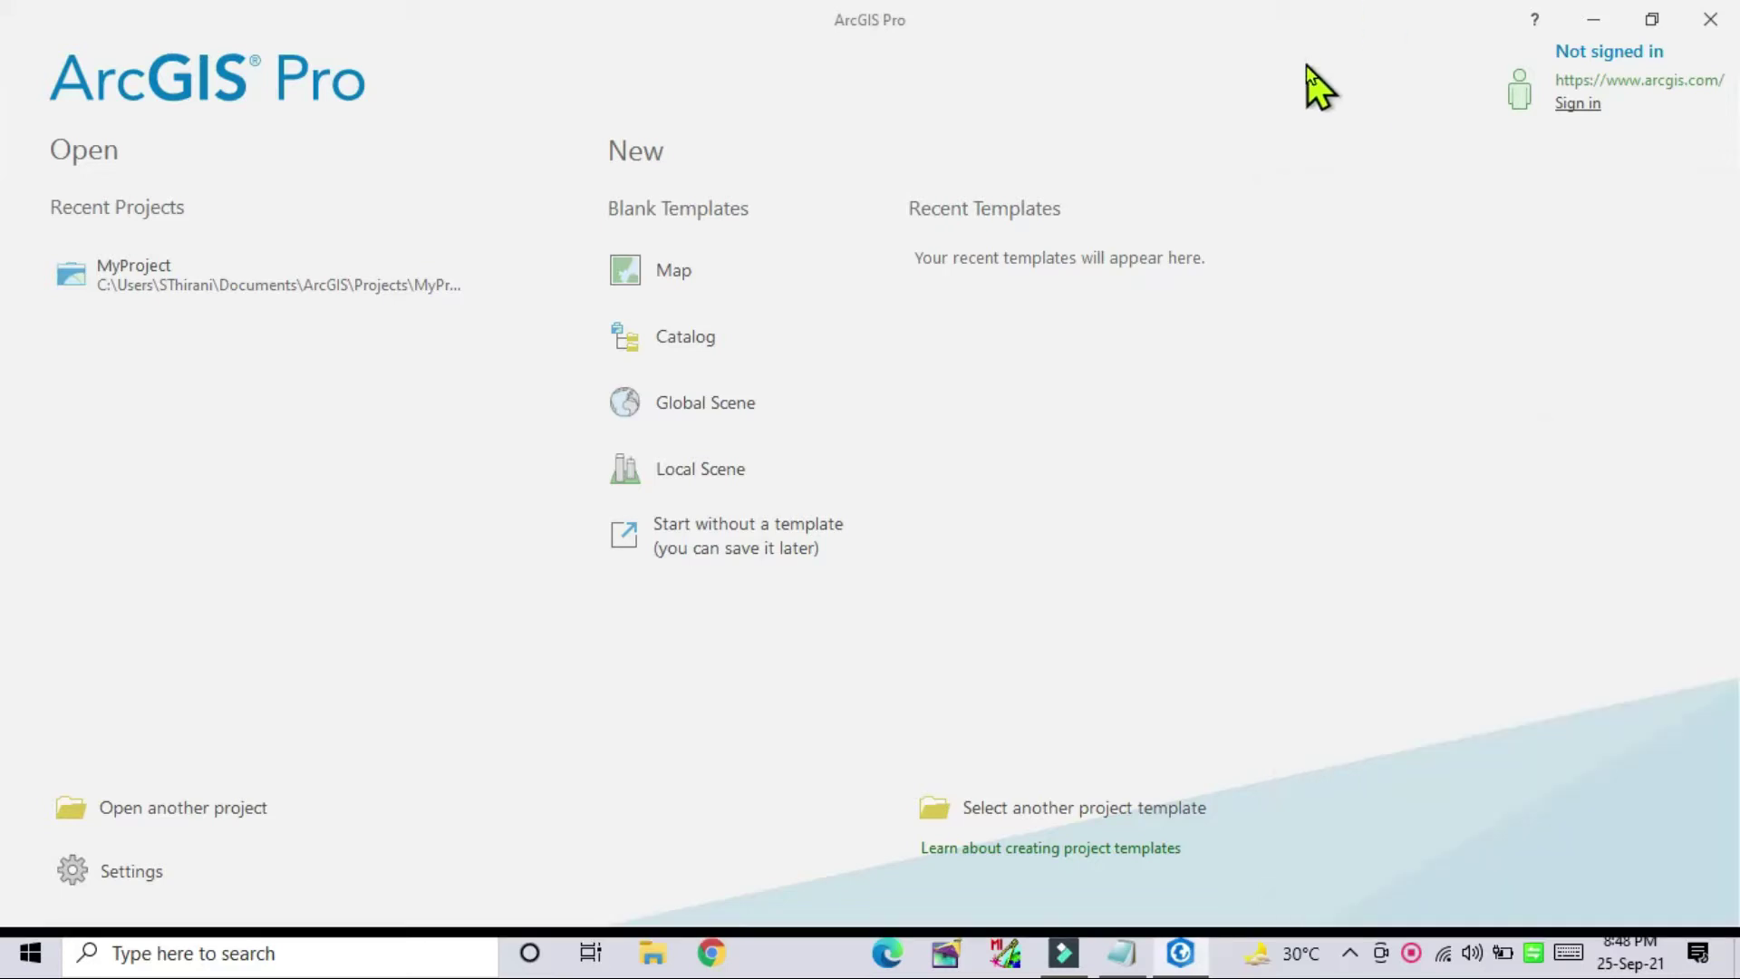
Create a second project named MyProject1 from the blank Map template.
left_click(666, 270)
left_click(1025, 534)
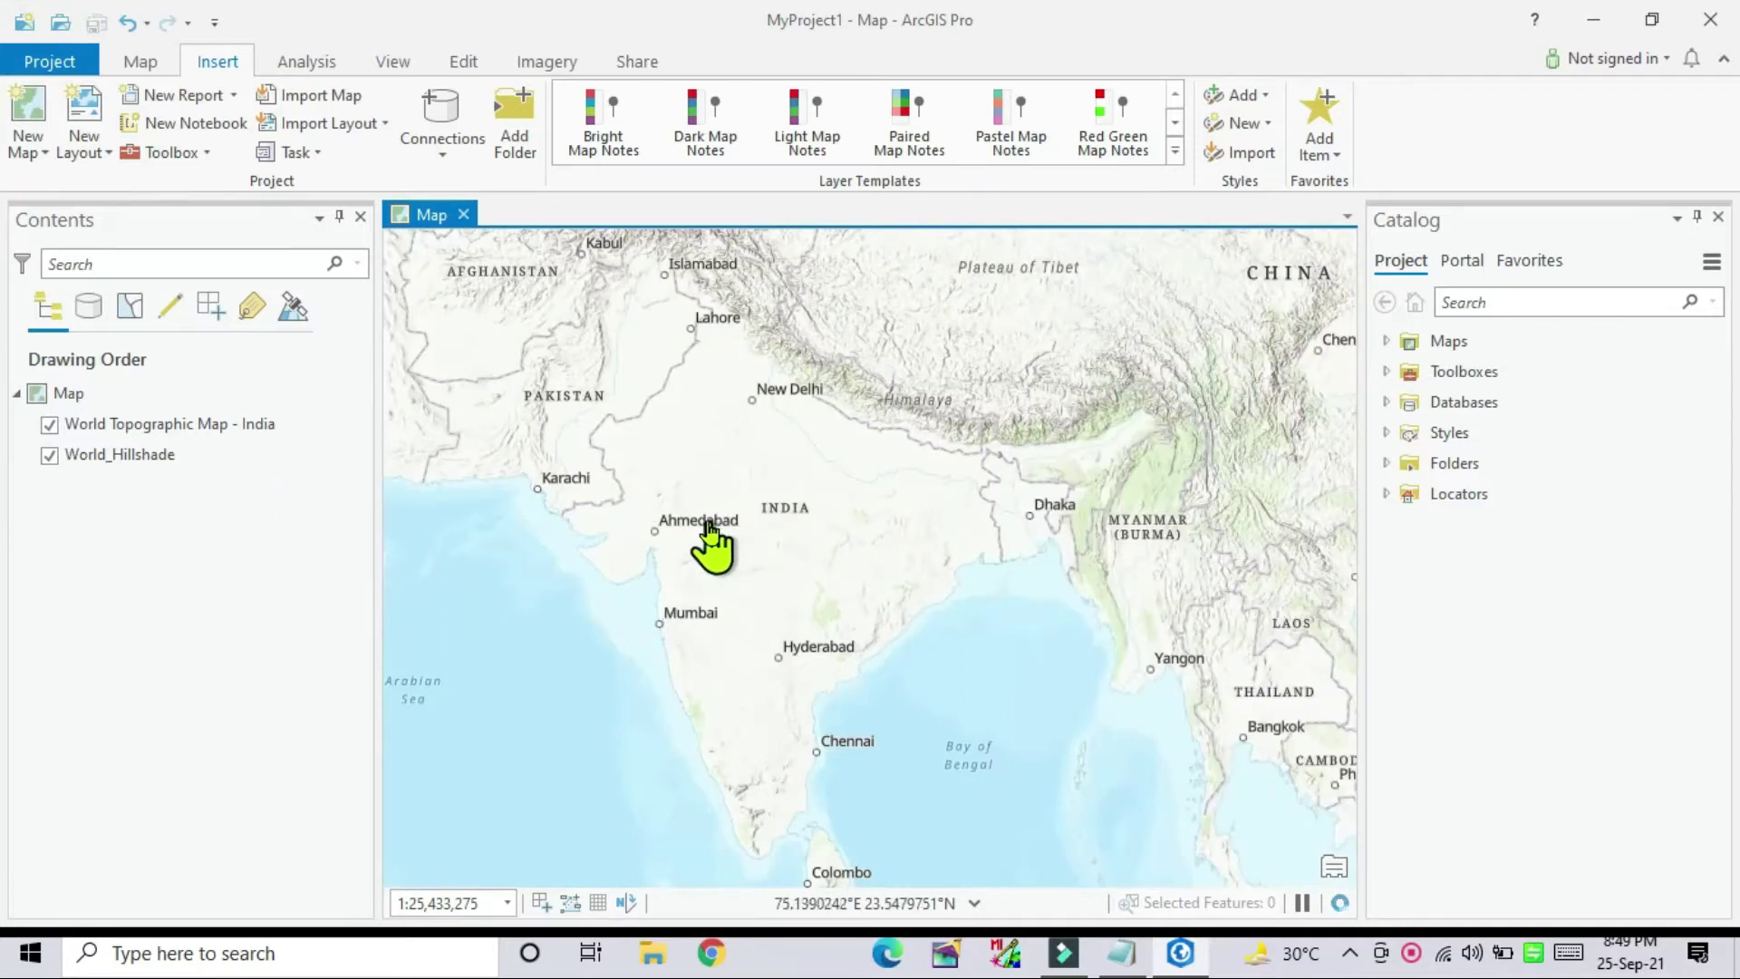
Examine the basemap of eastern India in closer detail, from Patna and Ranchi down to the Bardhaman area of West Bengal.
scroll(974, 508, "up", 5)
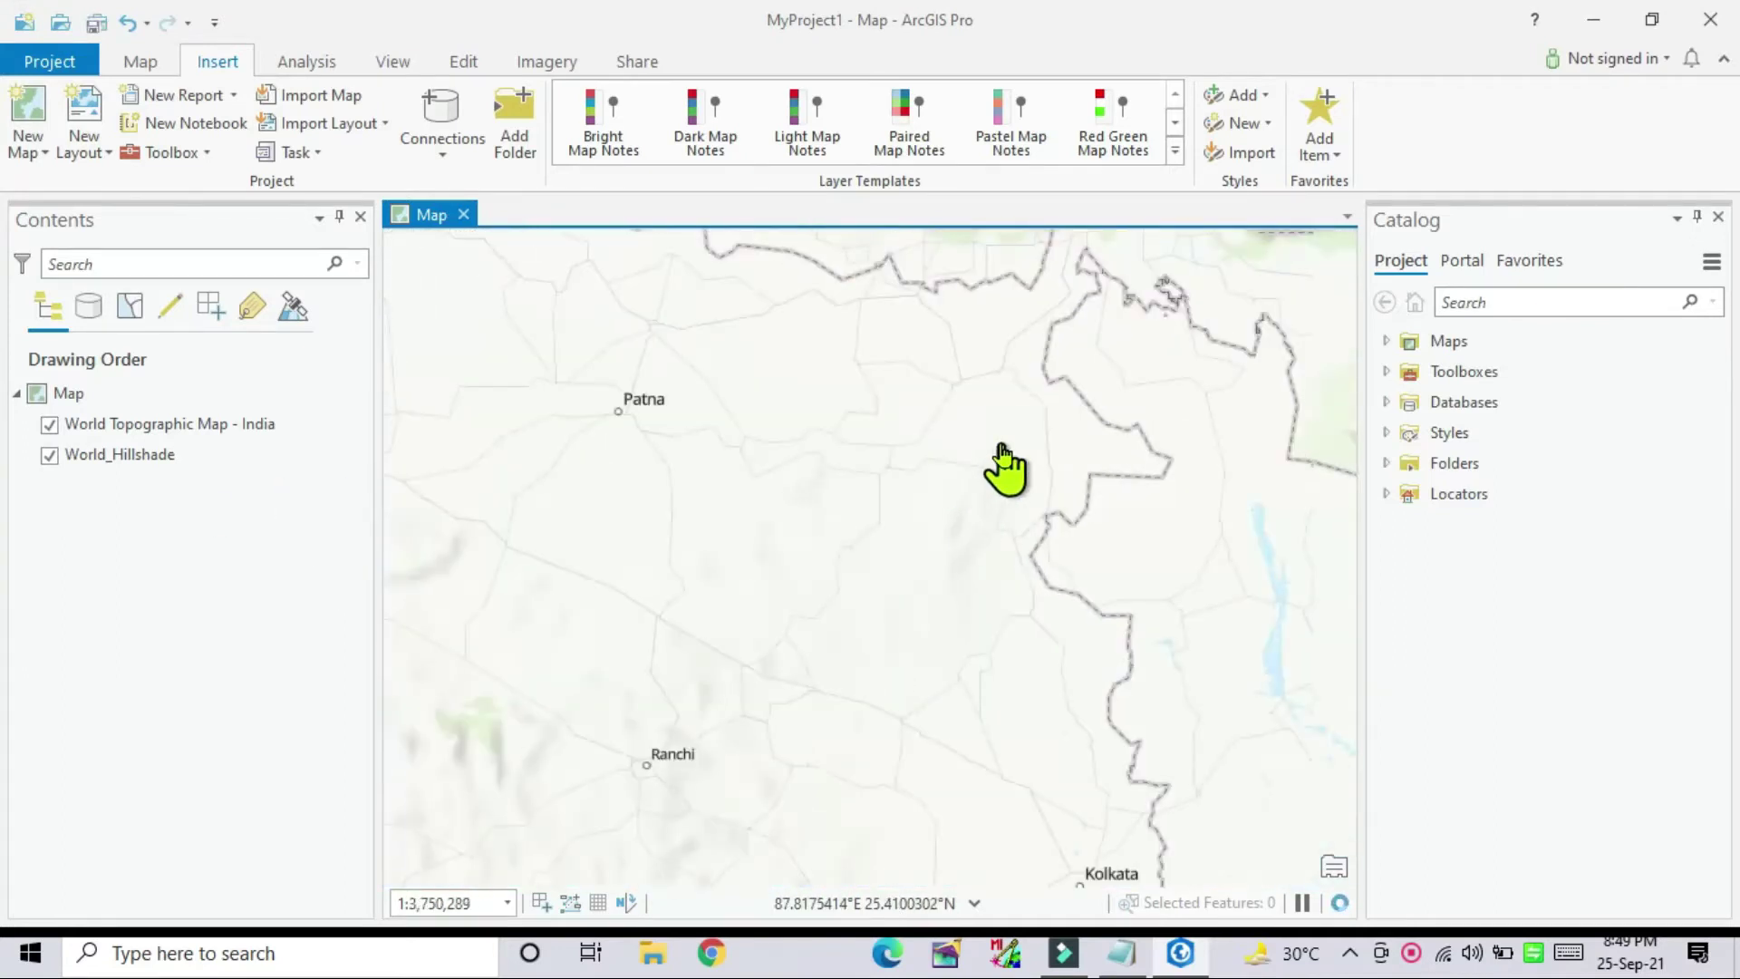
left_click_drag(992, 519, 1036, 425)
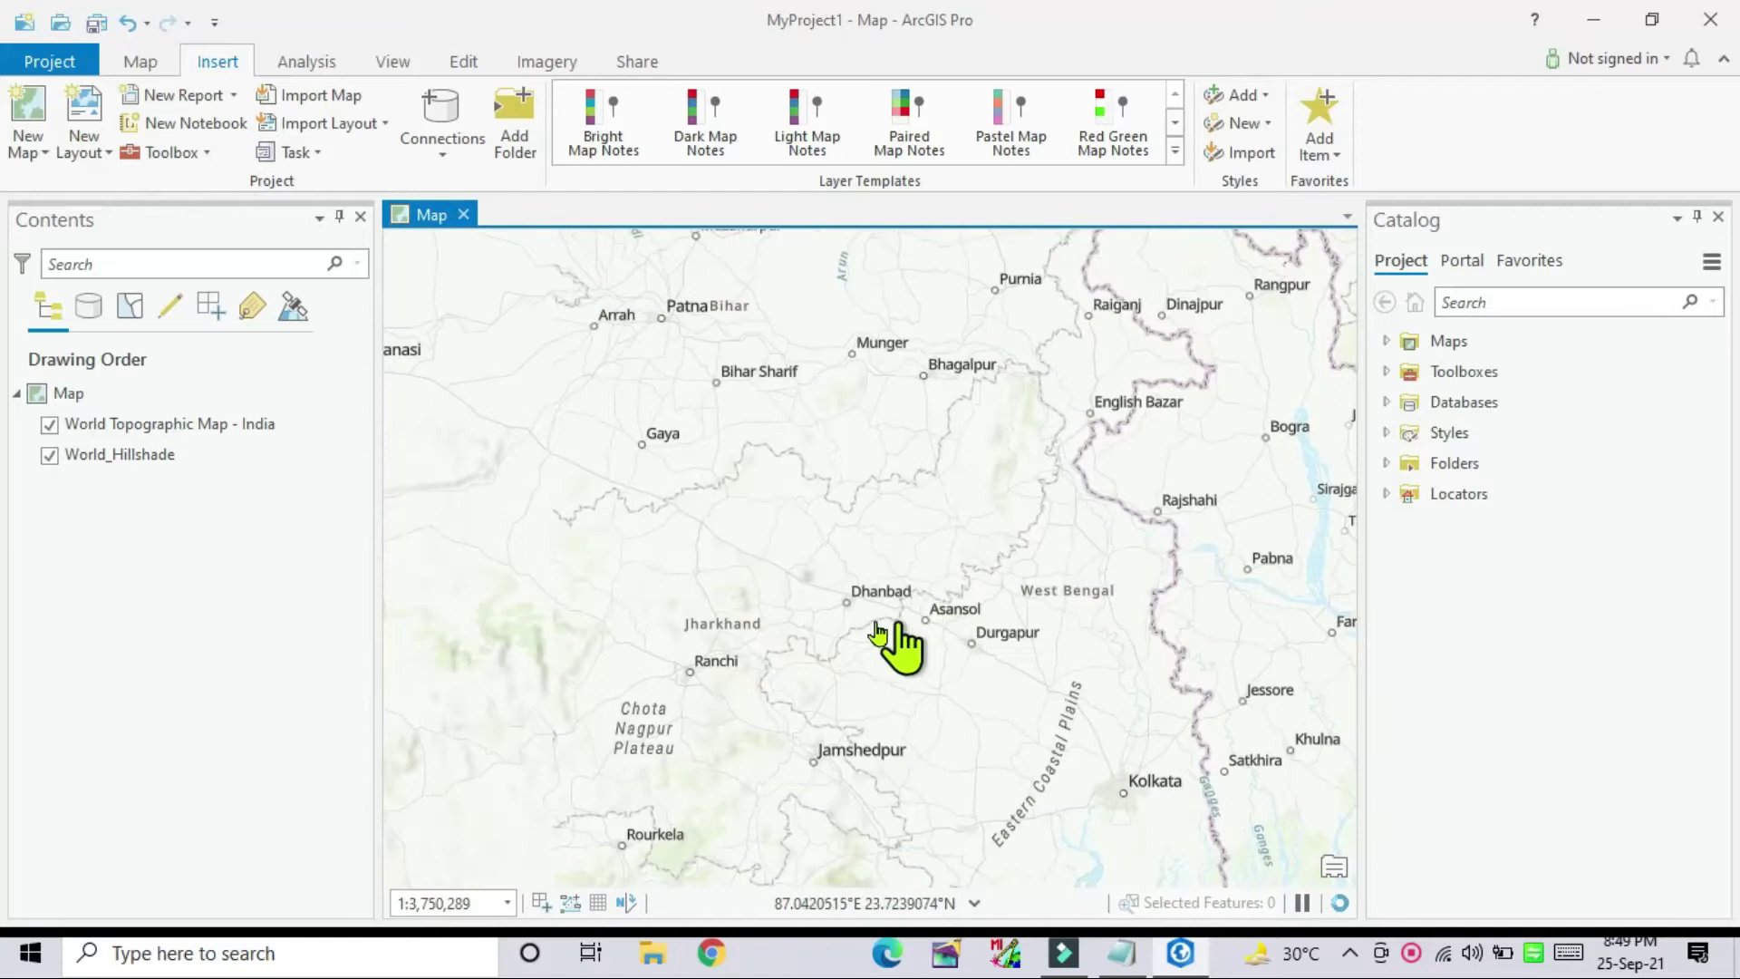
scroll(1065, 669, "up", 1)
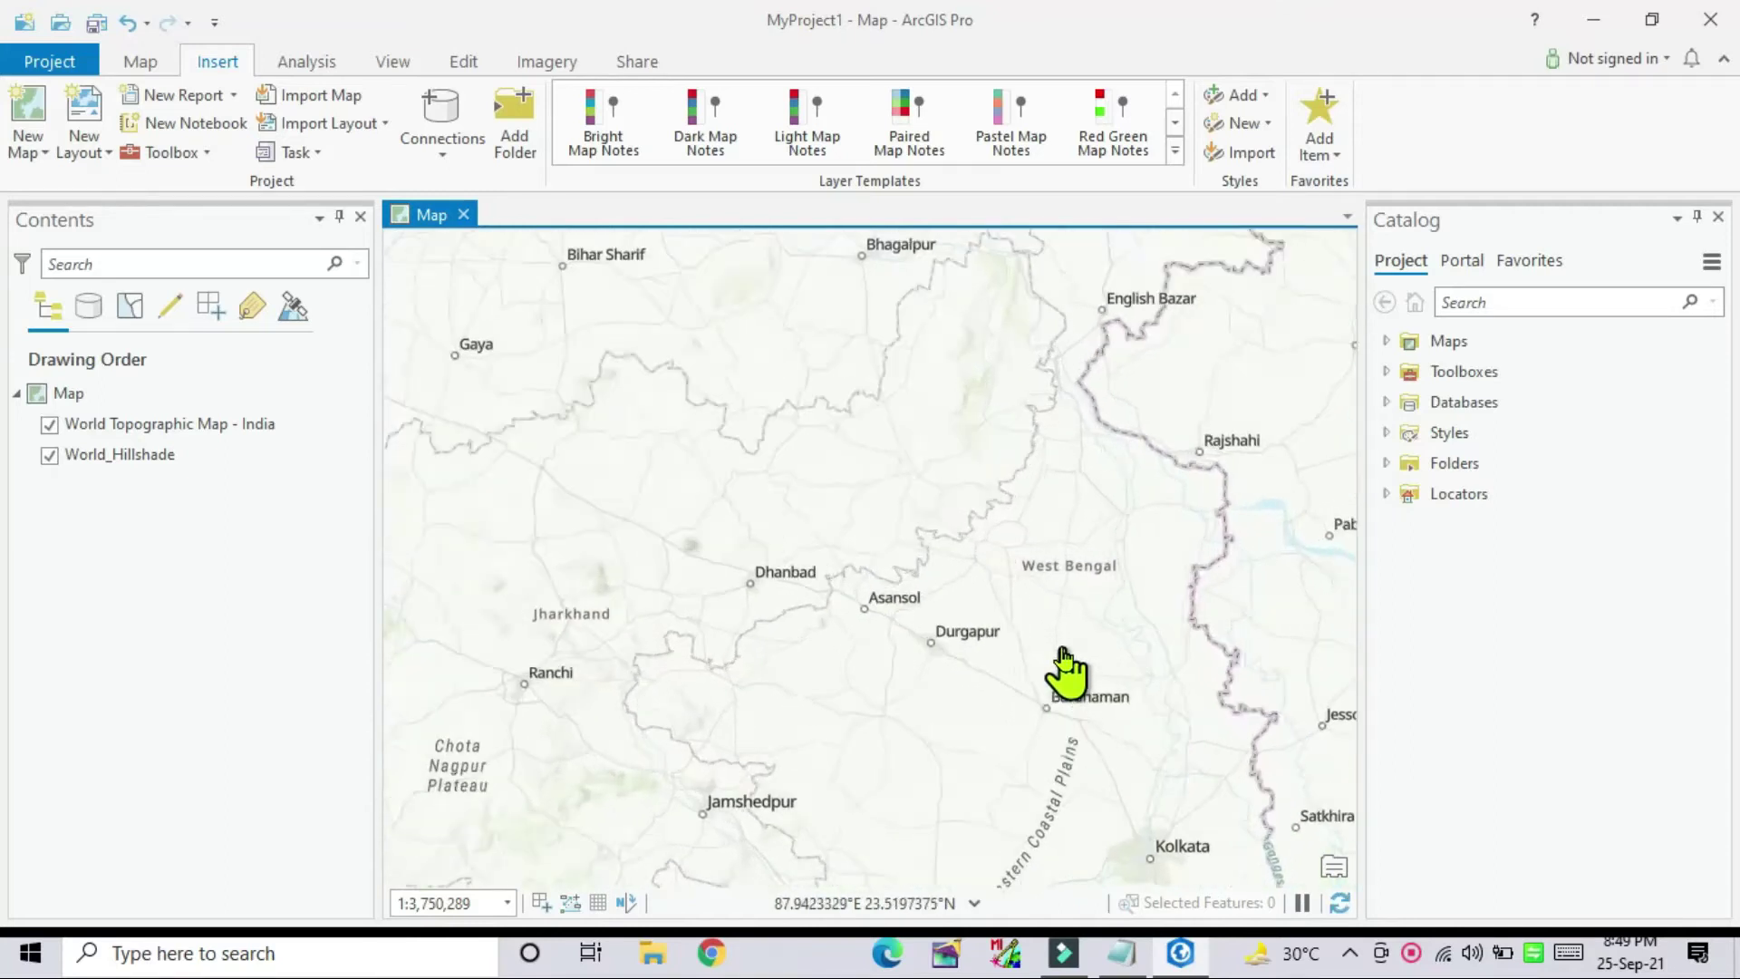
scroll(1066, 669, "up", 3)
scroll(1079, 643, "up", 3)
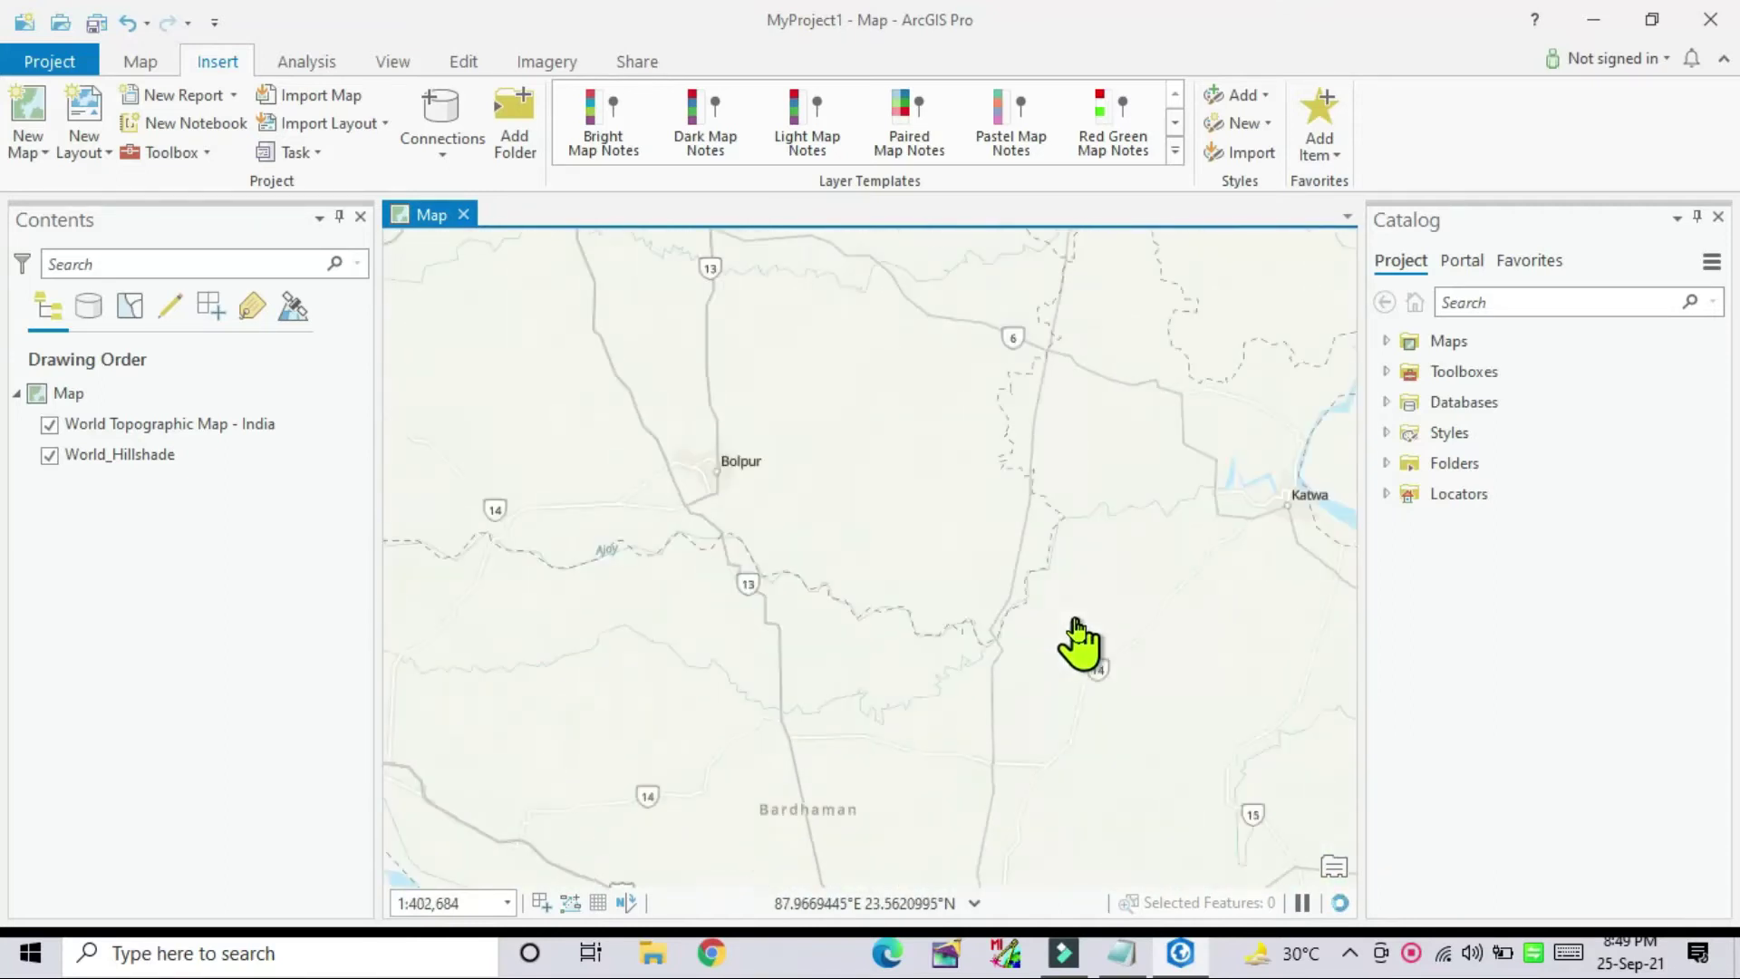
left_click_drag(1056, 672, 1062, 508)
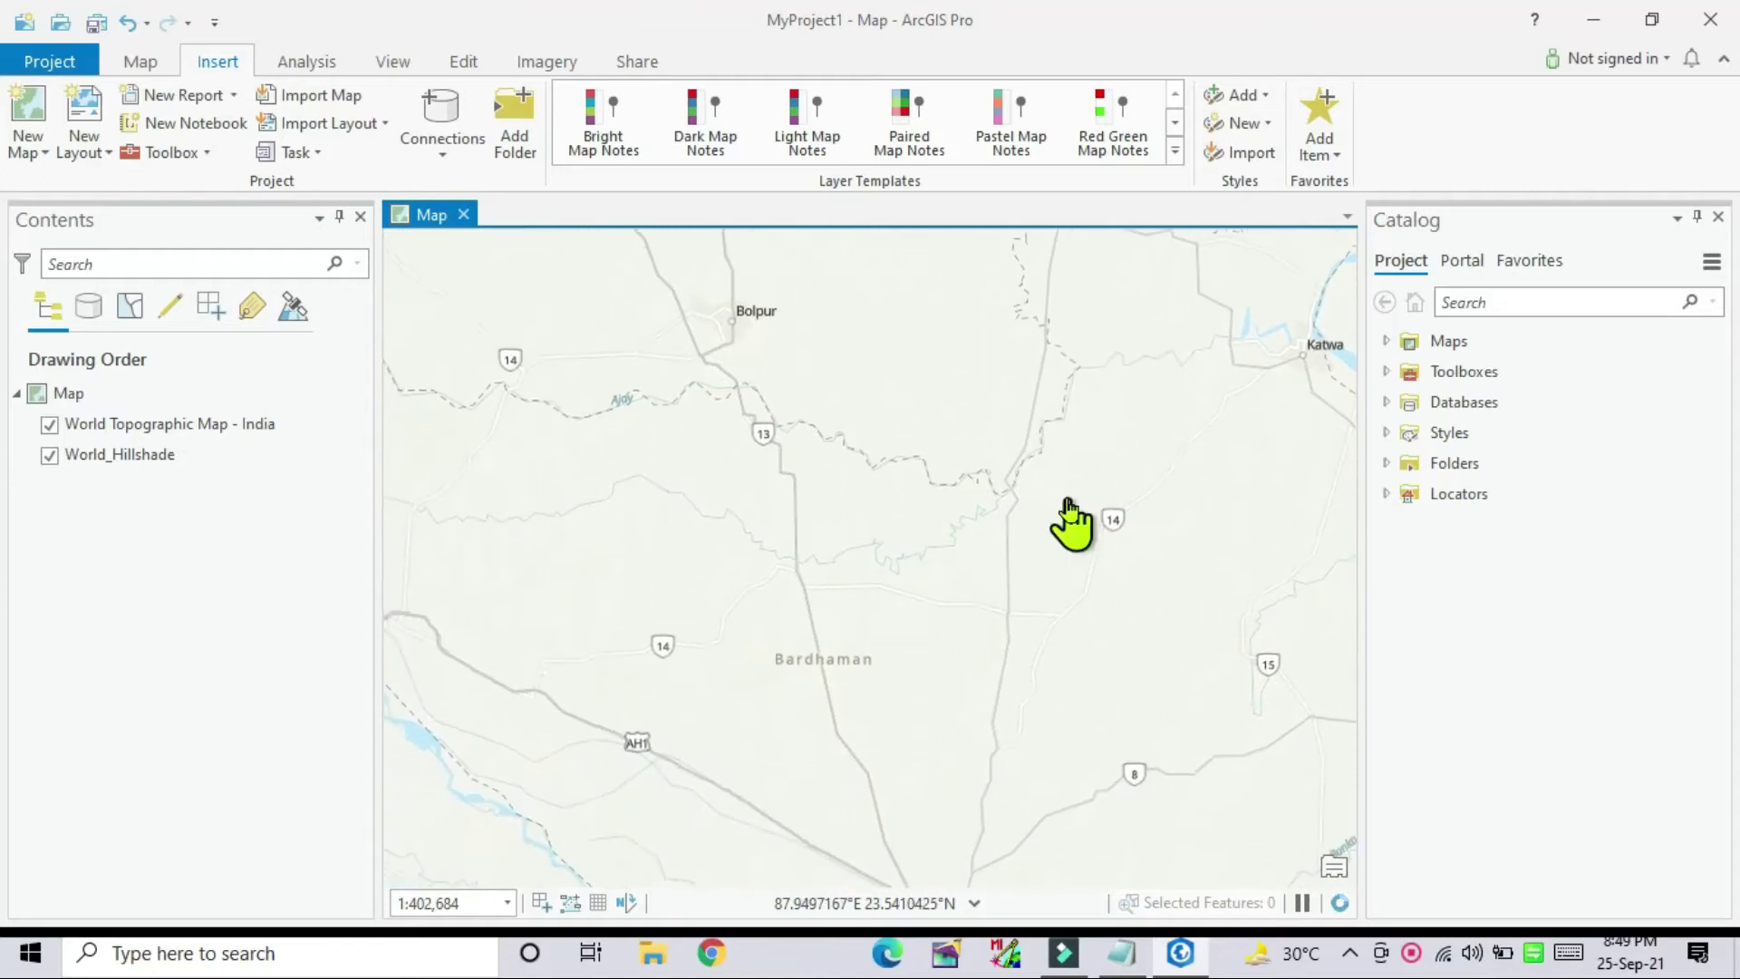
left_click_drag(1121, 587, 1075, 515)
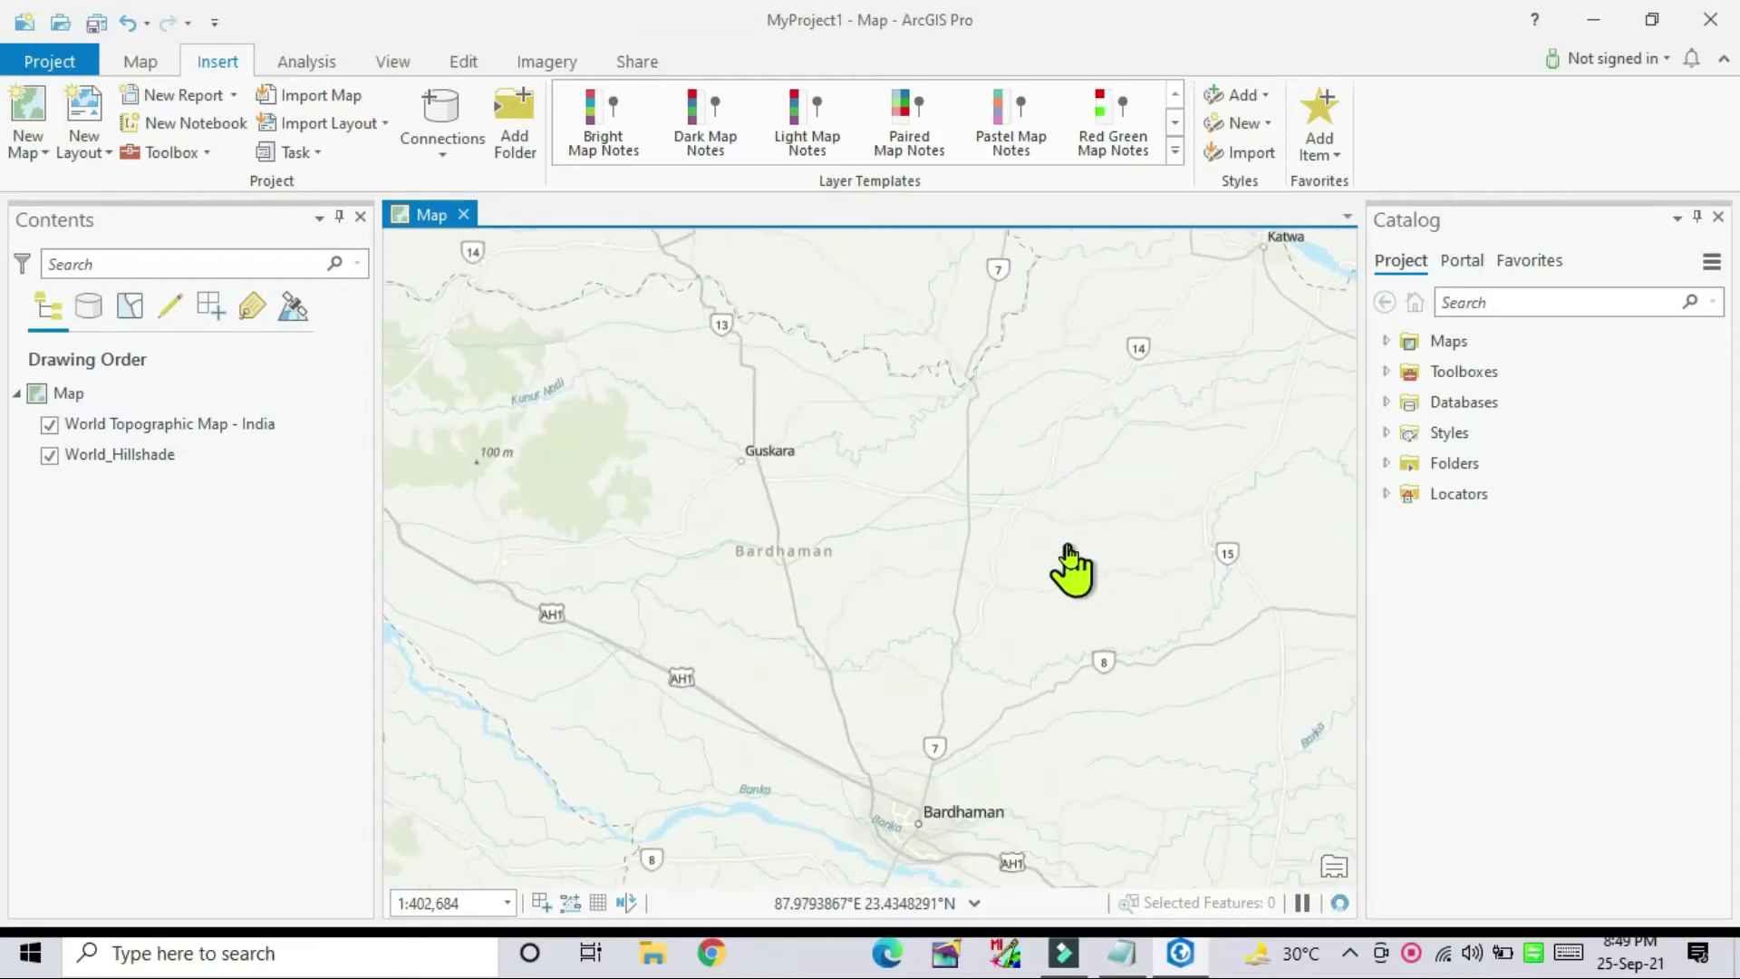
scroll(743, 556, "up", 3)
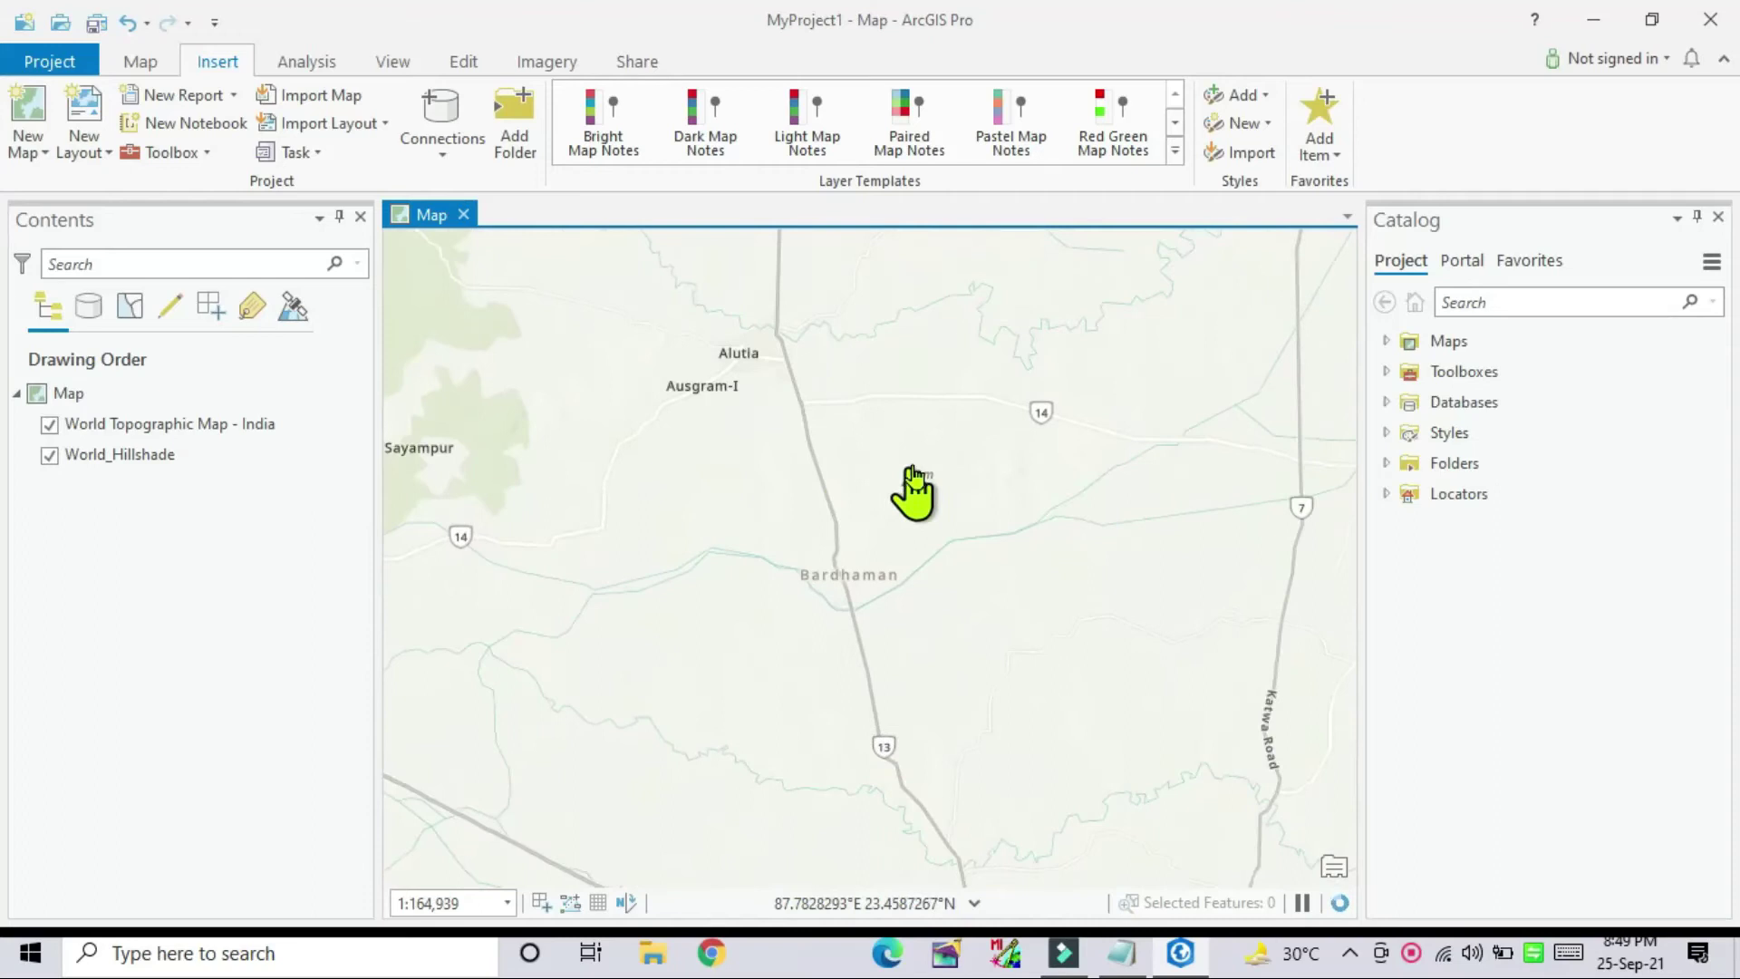
scroll(1088, 582, "down", 2)
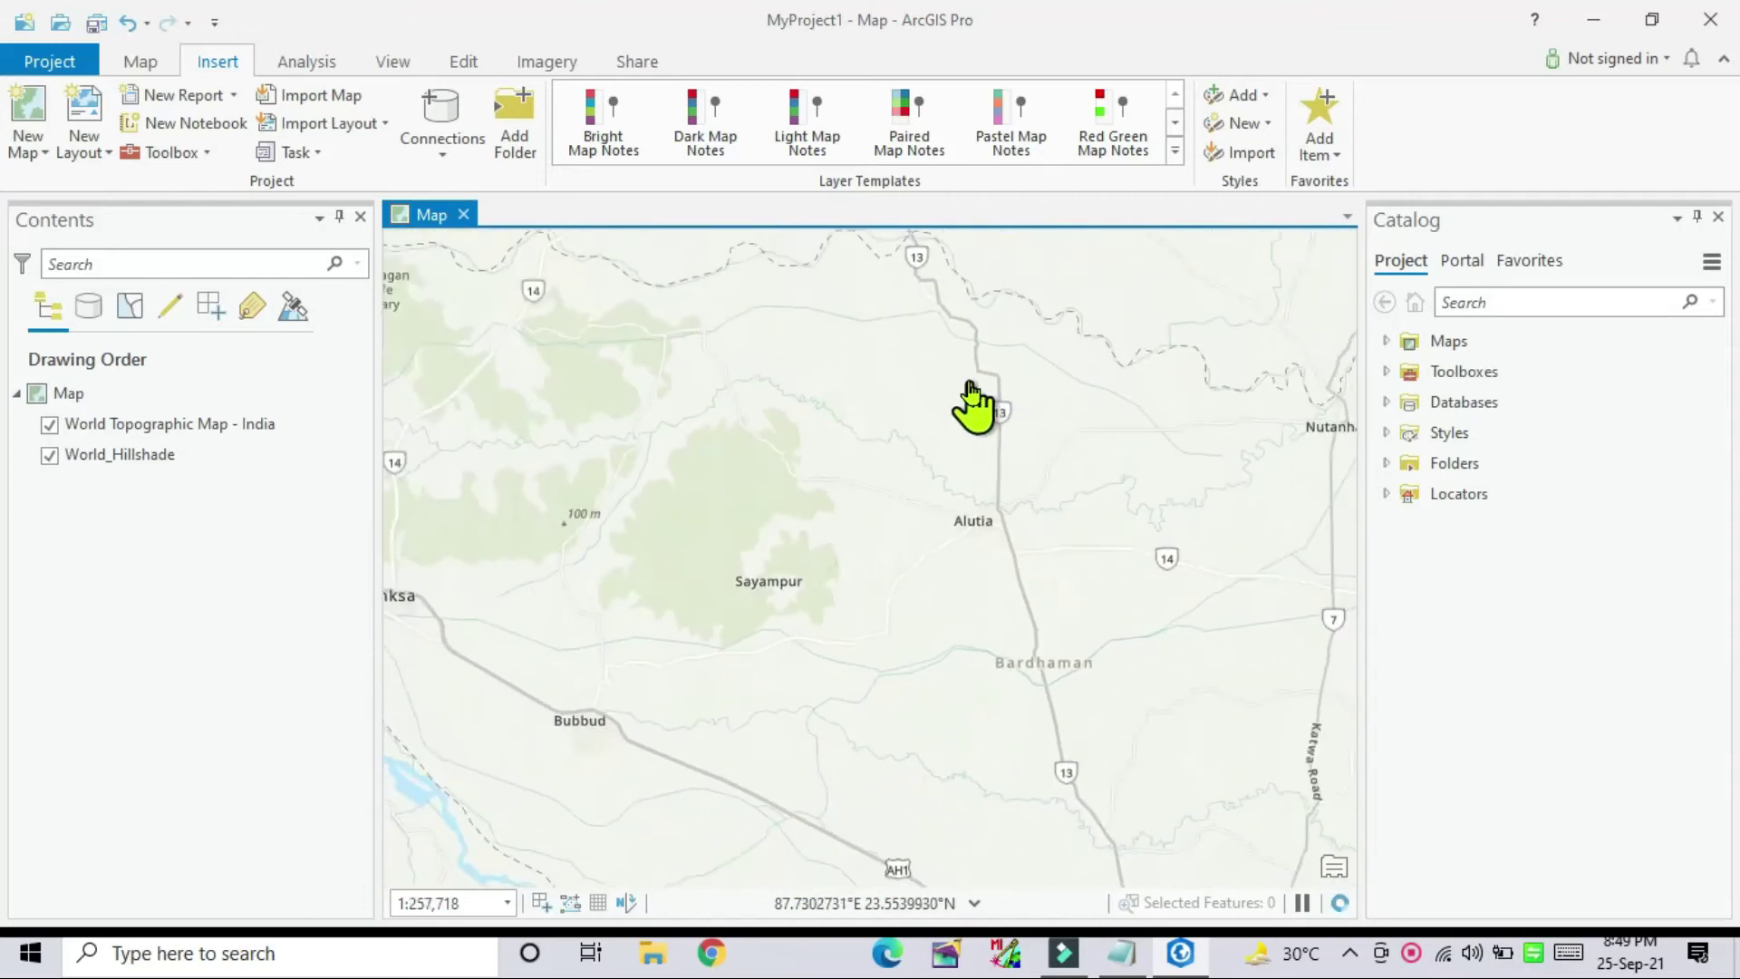
Examine the basemap northwest of Bardhaman, past Bandhgora and Andarbani to the area around Baghasola.
left_click_drag(972, 405, 1154, 718)
left_click_drag(948, 513, 1106, 635)
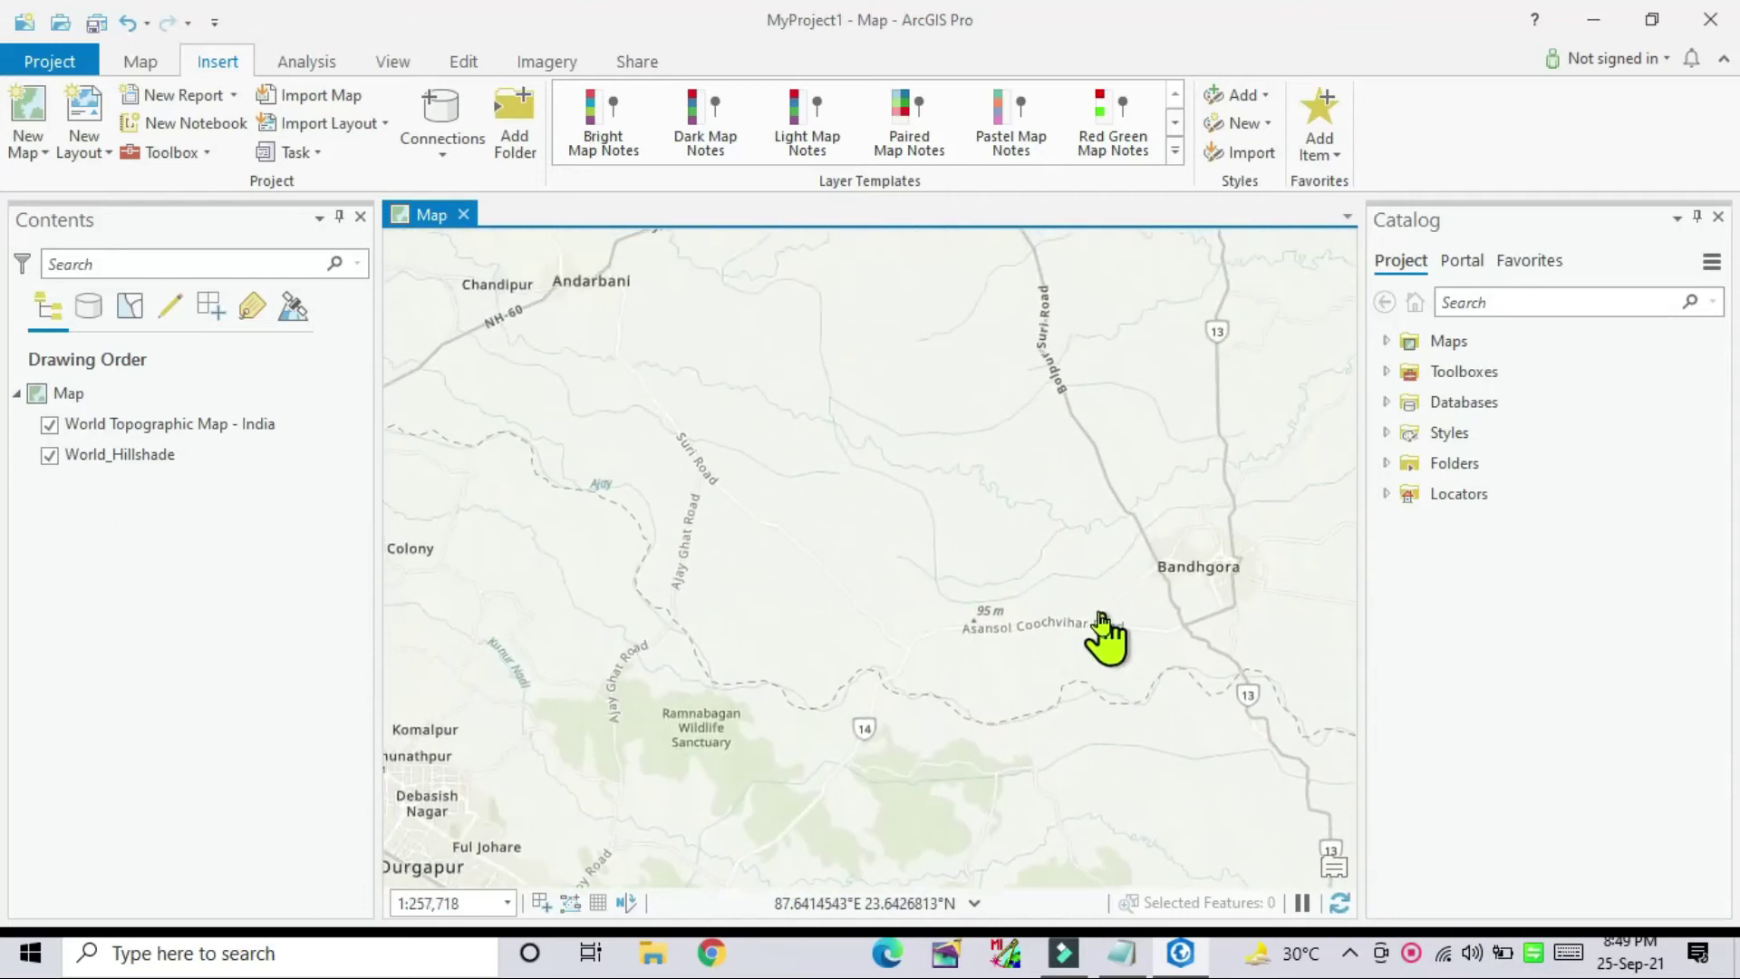
left_click_drag(702, 481, 971, 607)
left_click_drag(844, 582, 1006, 666)
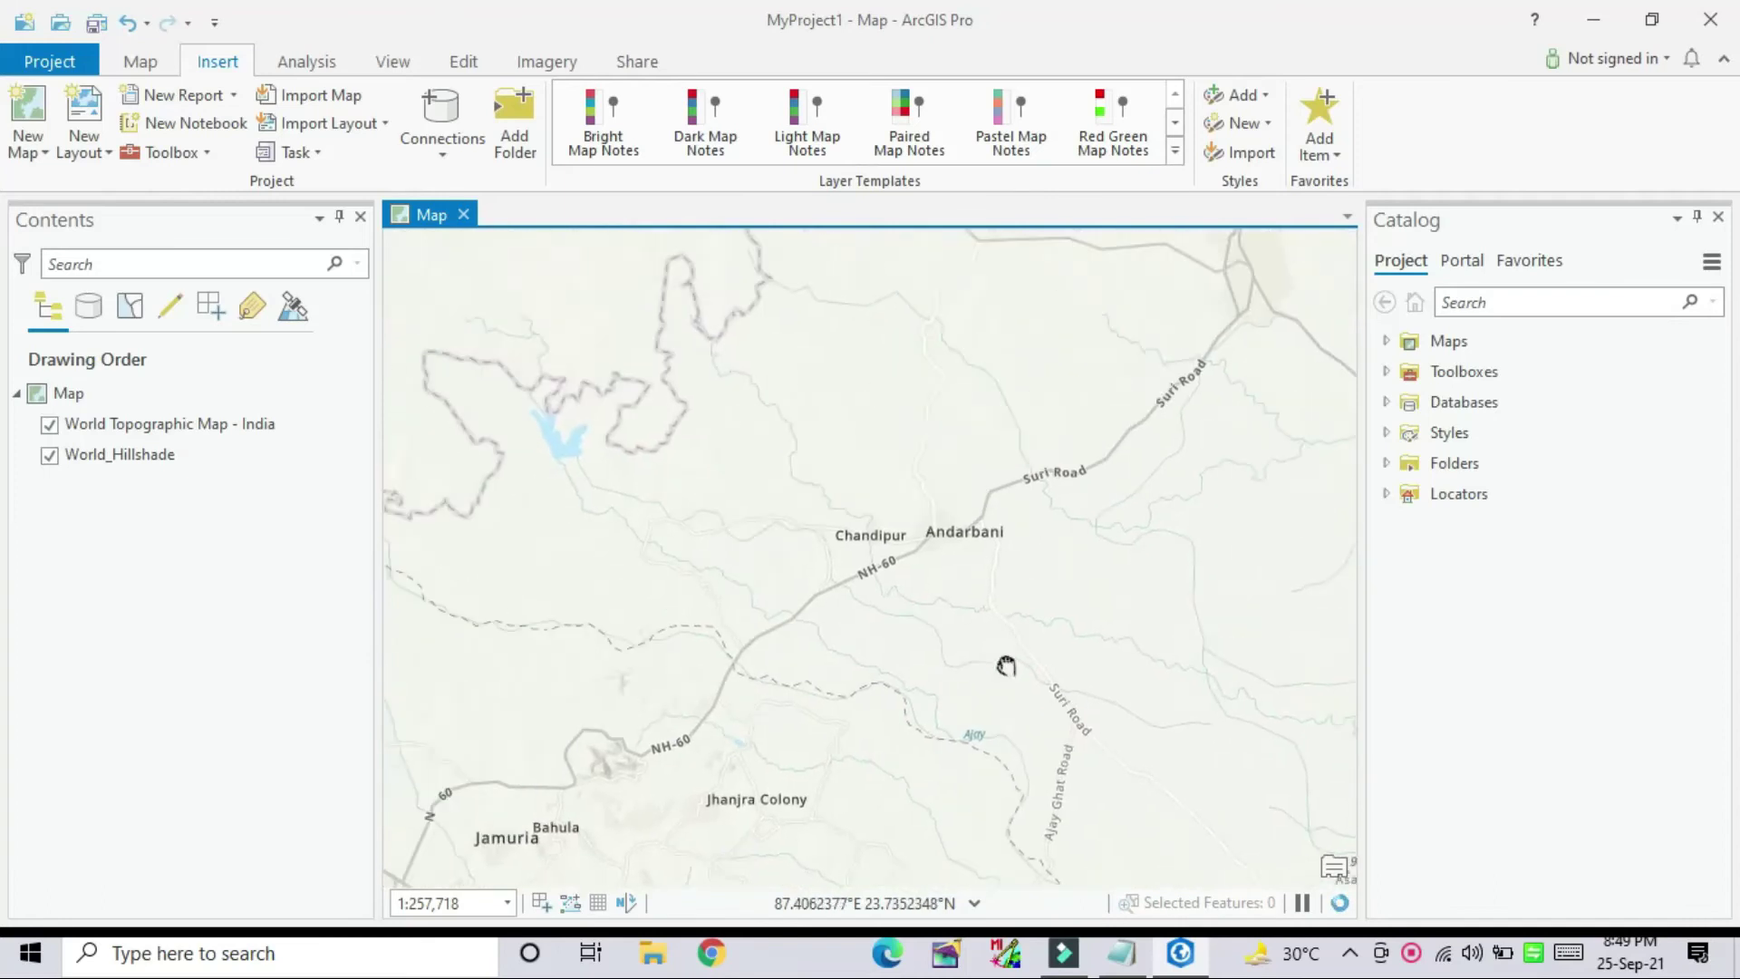
left_click_drag(769, 532, 1066, 656)
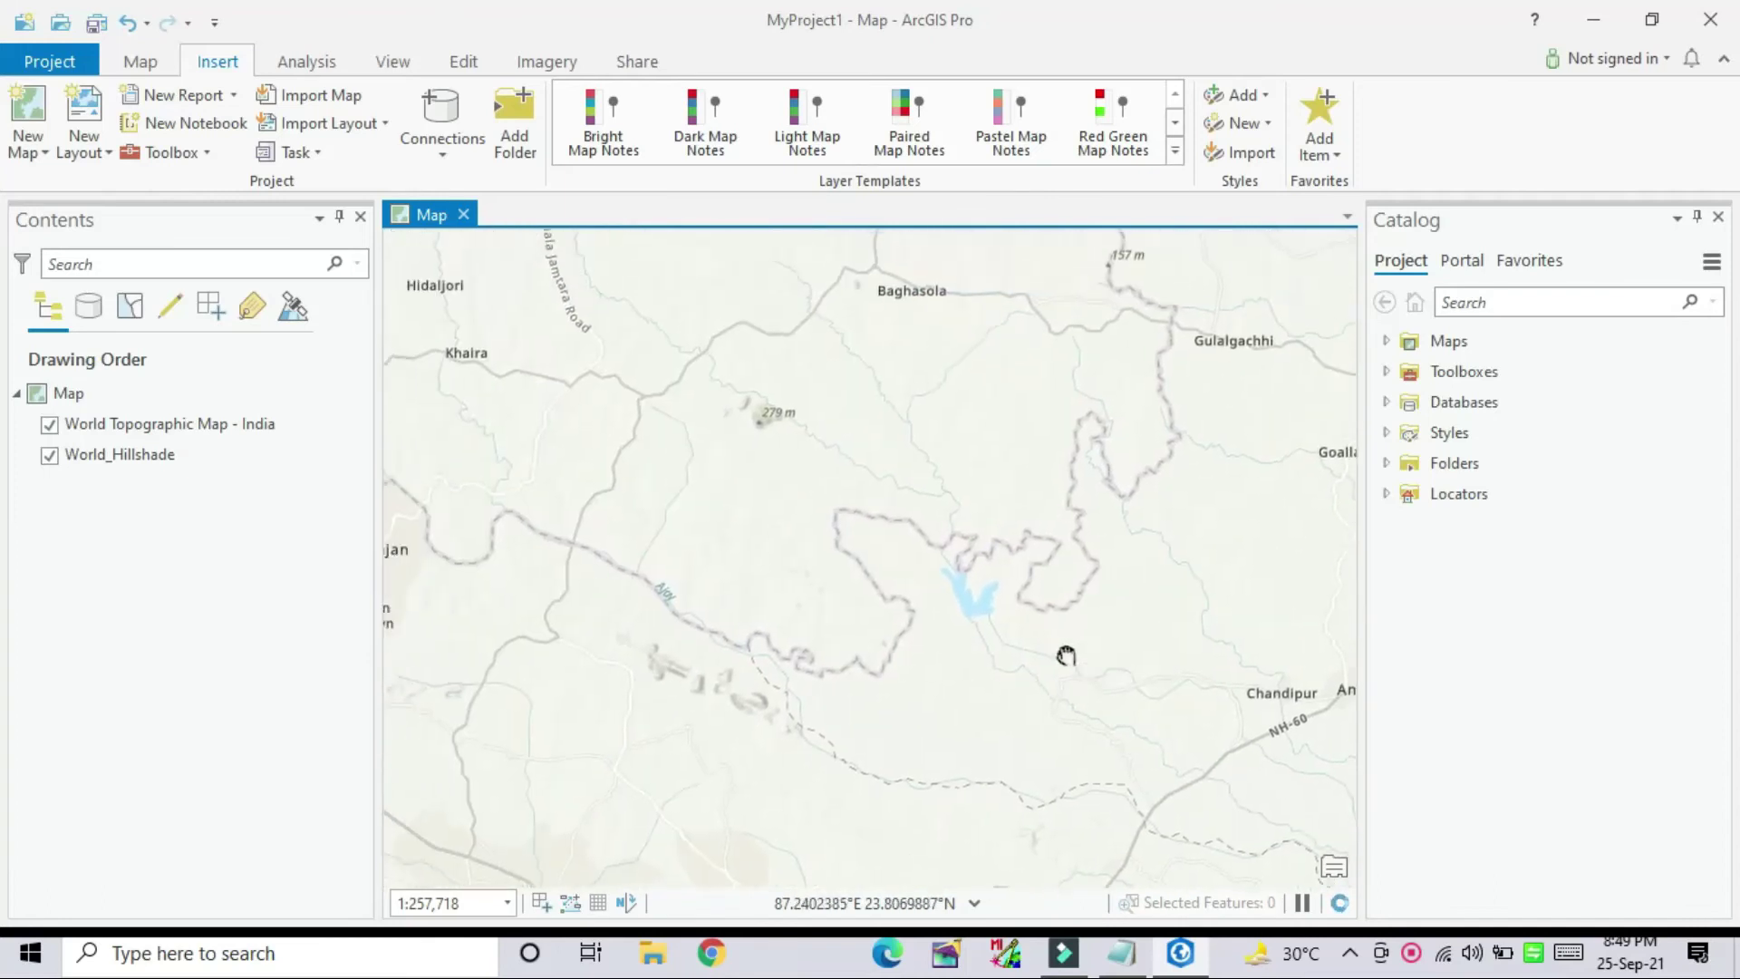
scroll(1077, 676, "down", 3)
scroll(1078, 673, "up", 3)
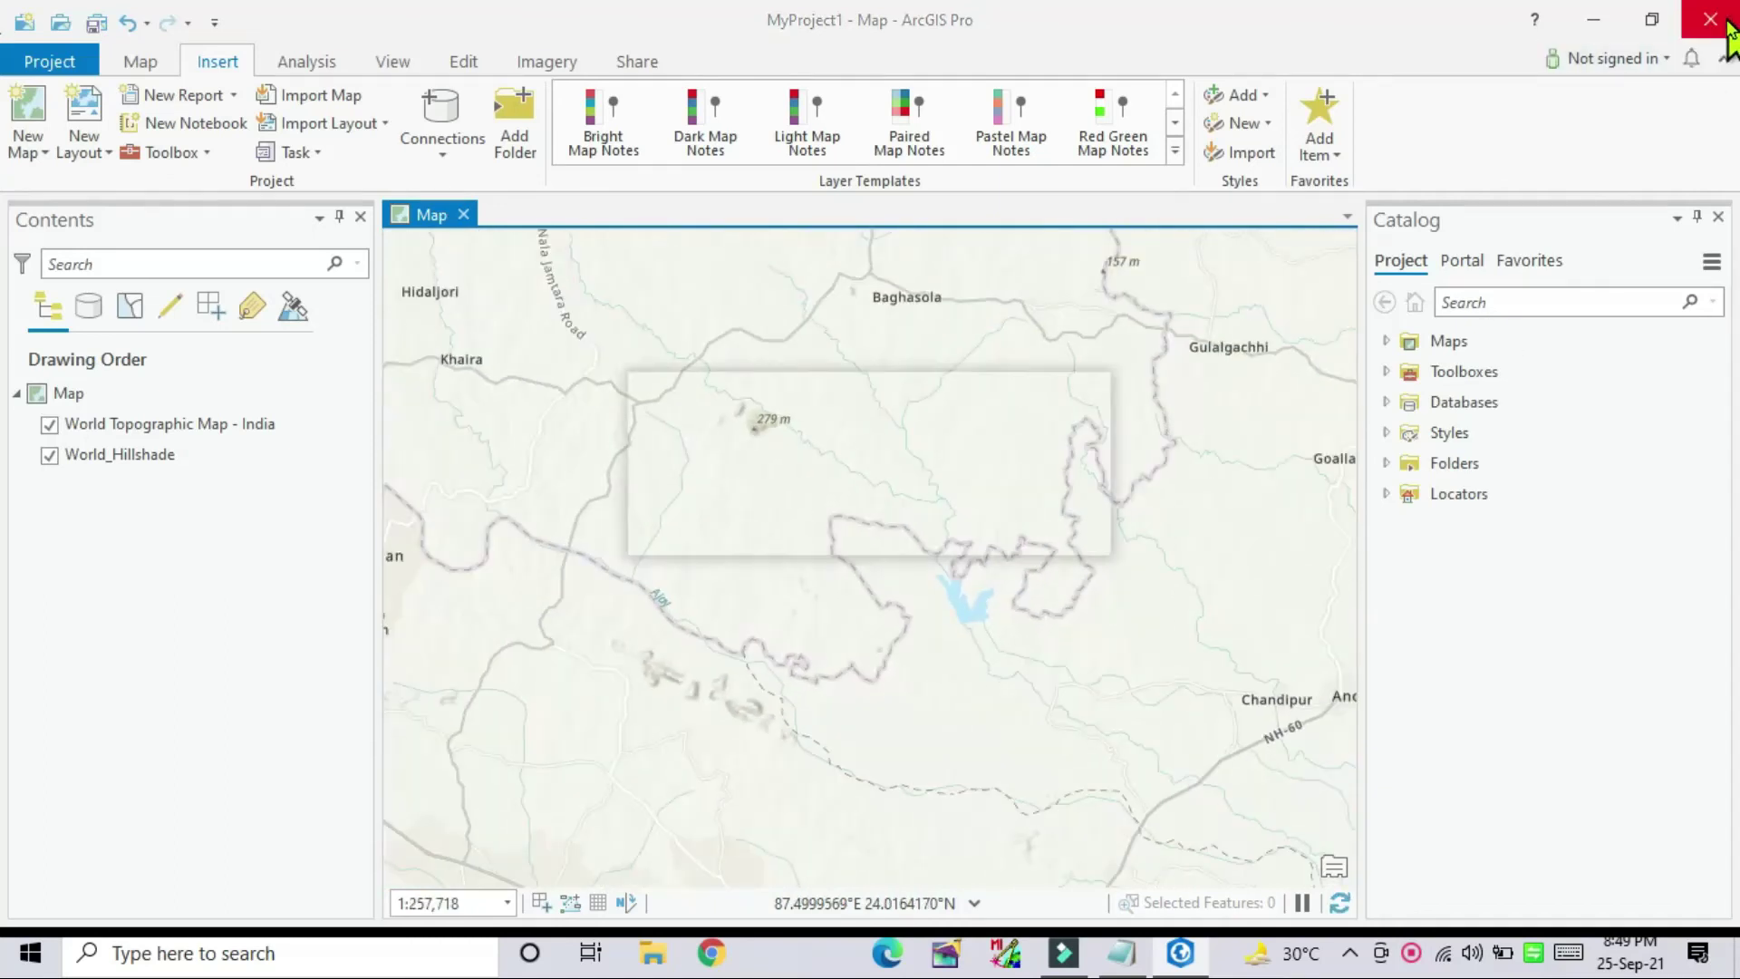
Close the MyProject1 application window and answer the closing prompt.
left_click(951, 525)
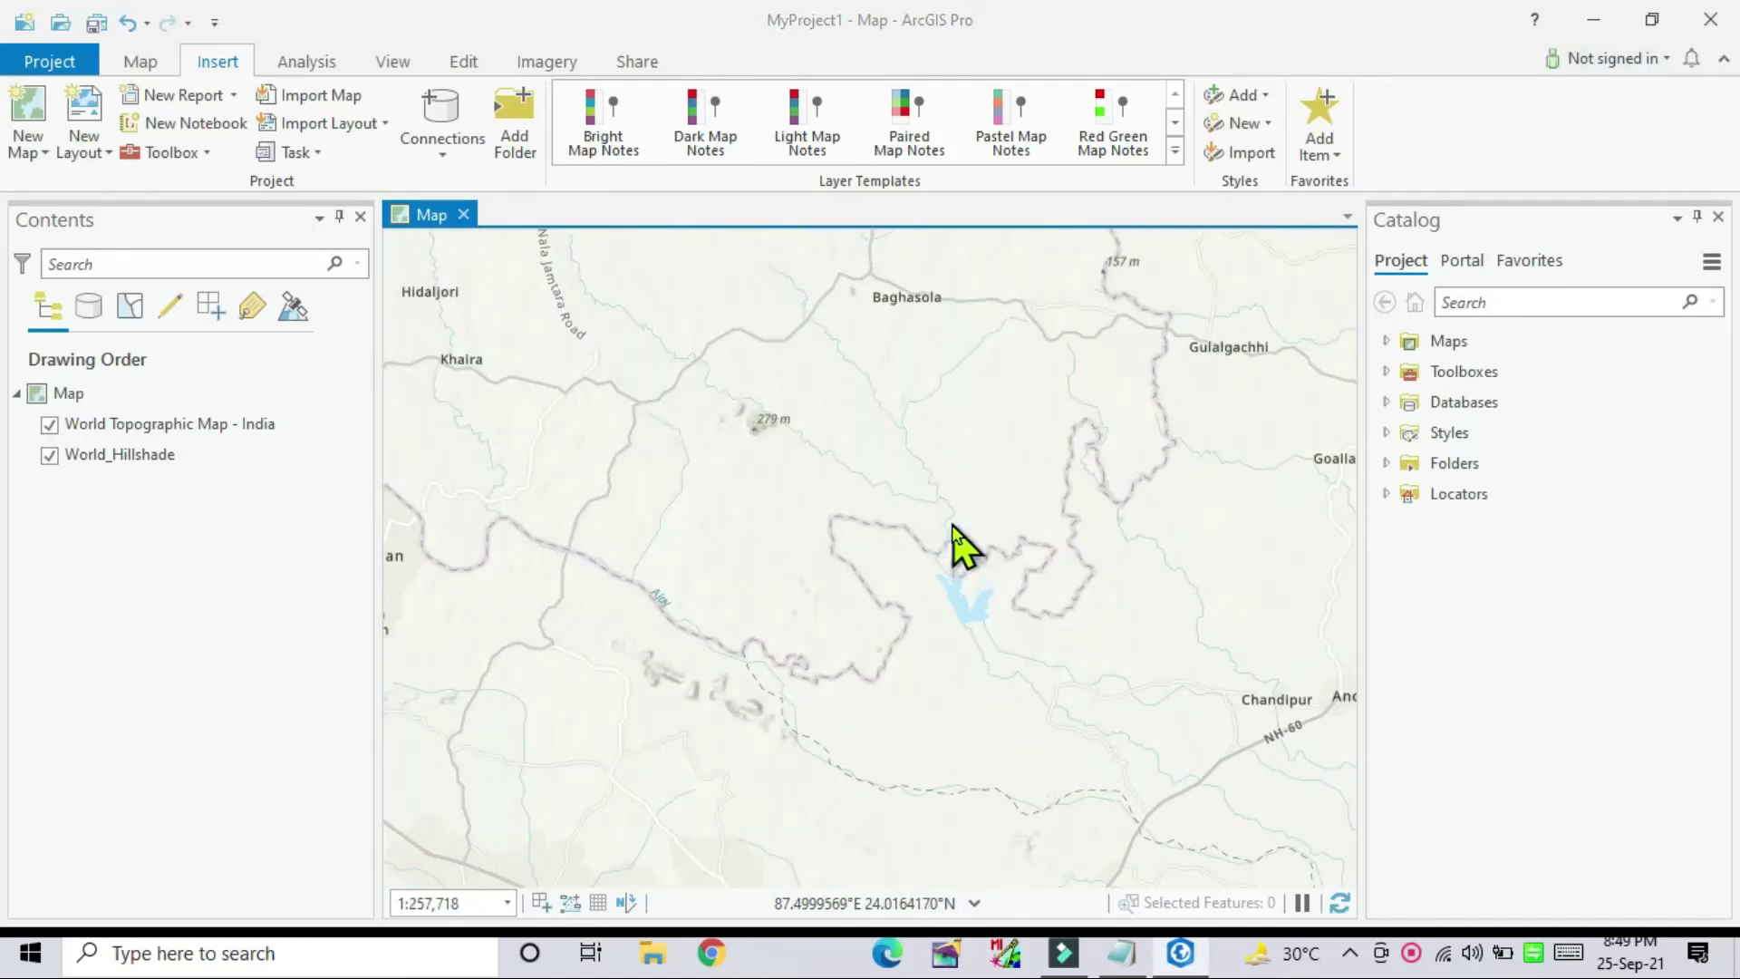